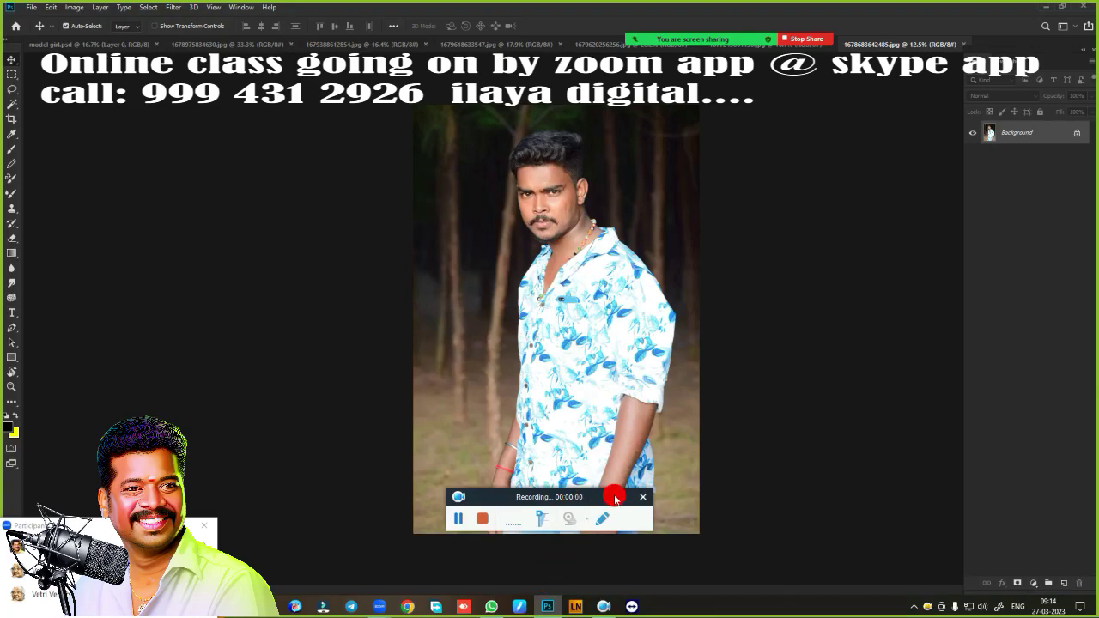
- Close the other image tabs and switch to the model girl.psd document
drag(861, 556, 856, 586)
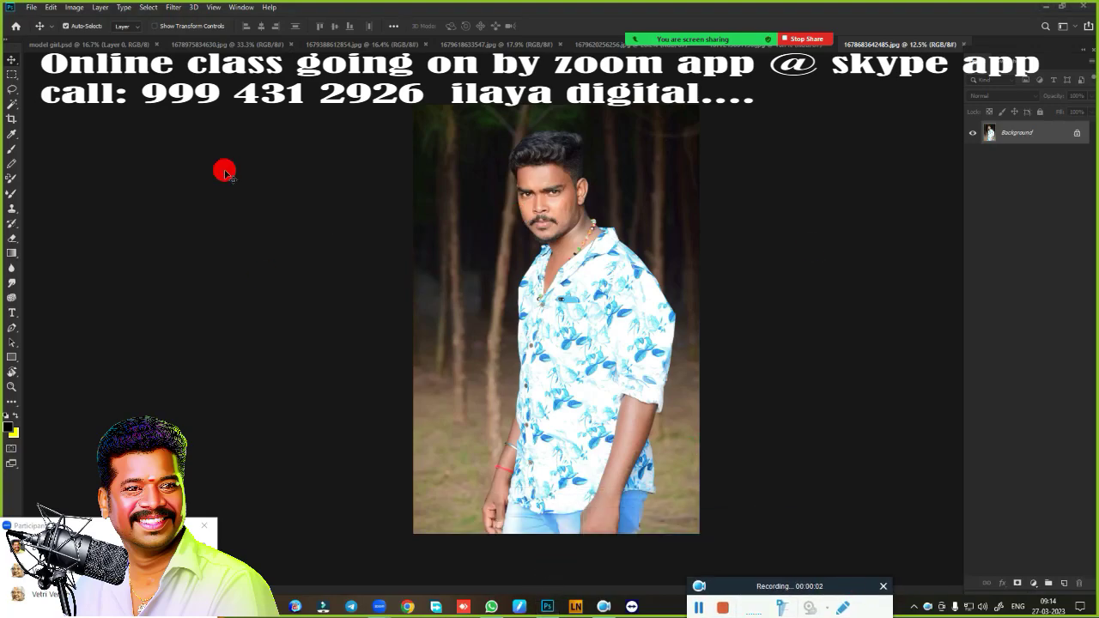
click(699, 607)
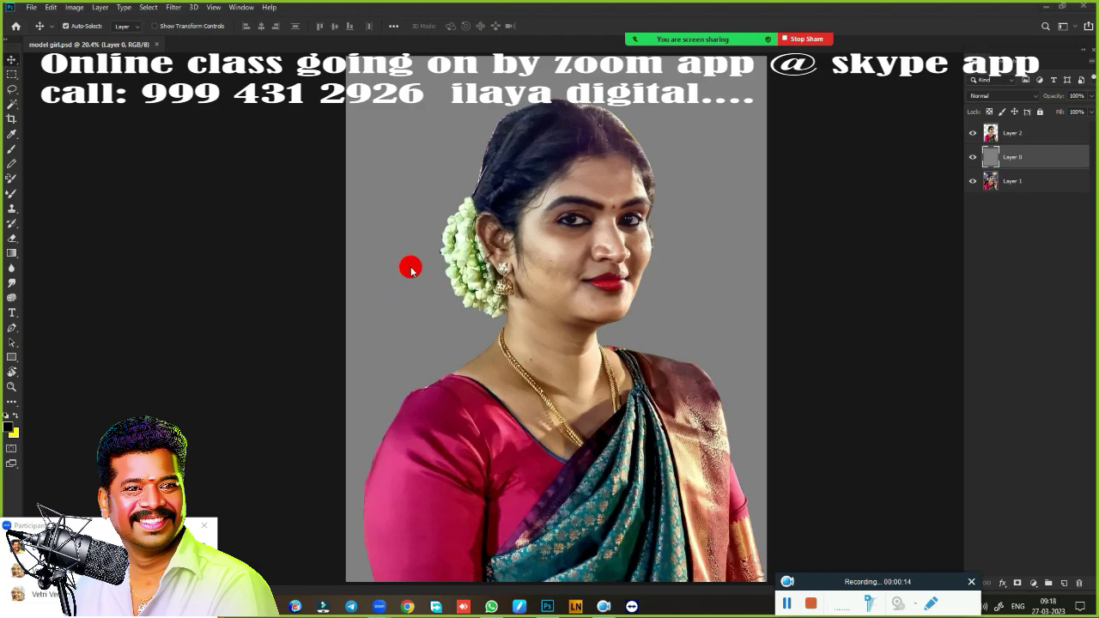
- Select the Smudge tool with an enlarged brush and make Layer 2 the active layer
click(1011, 133)
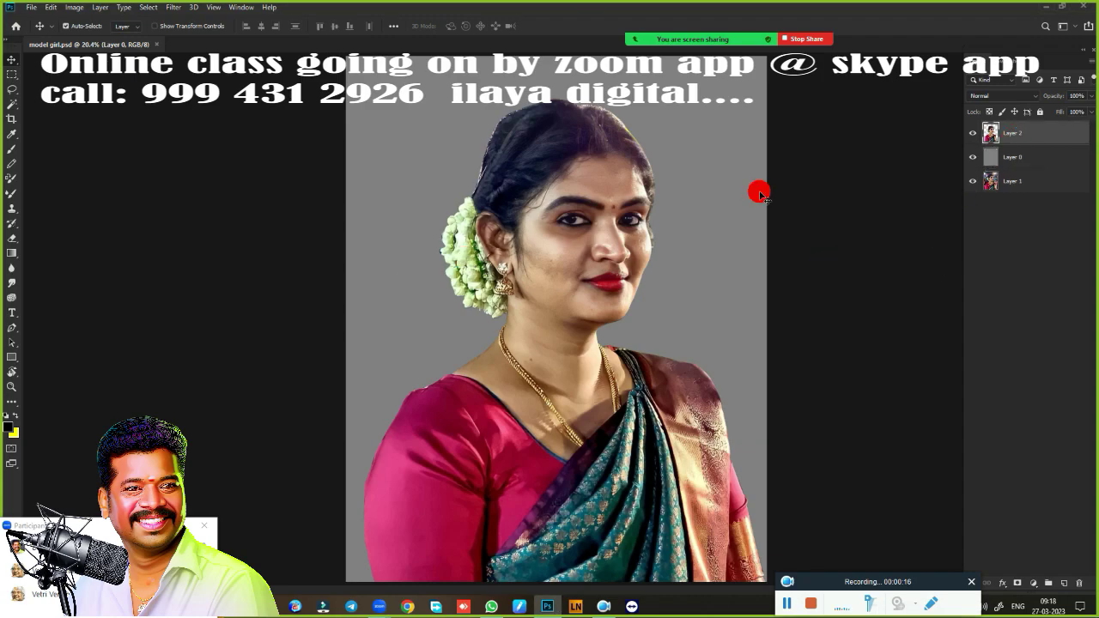
click(401, 255)
key(r)
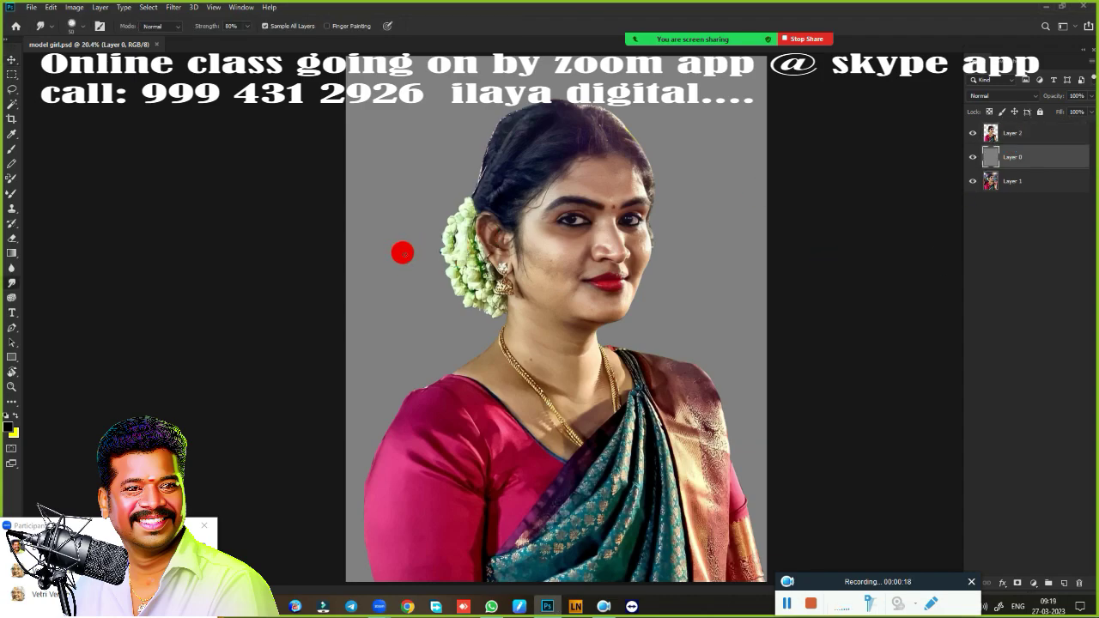
key(bracketright)
key(bracketright)
key(bracketright)
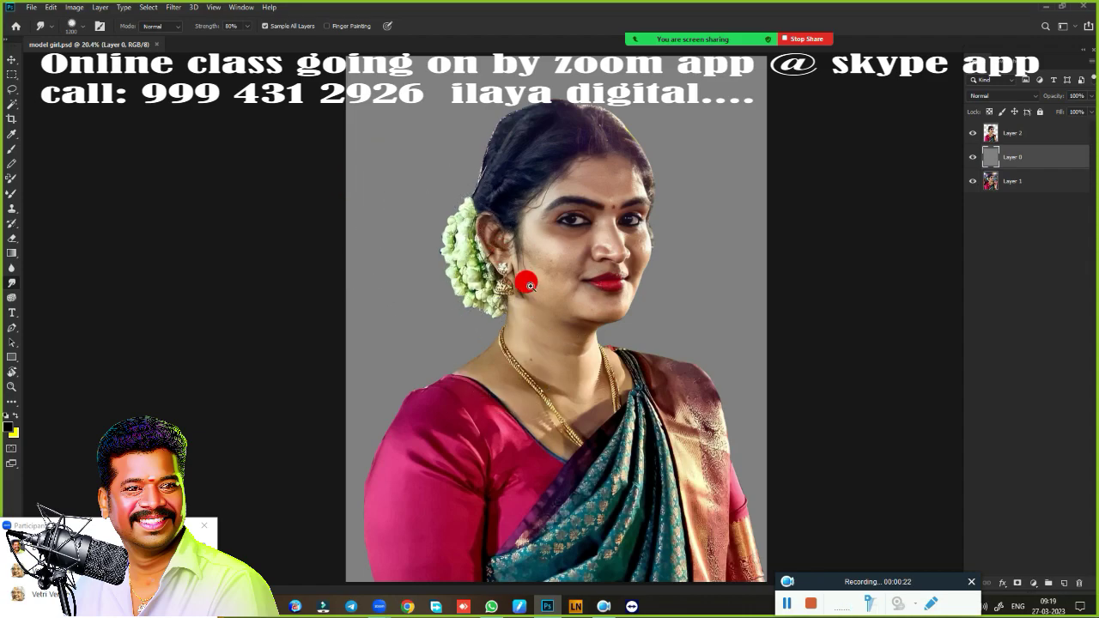
scroll(522, 277, up, 4)
click(1039, 138)
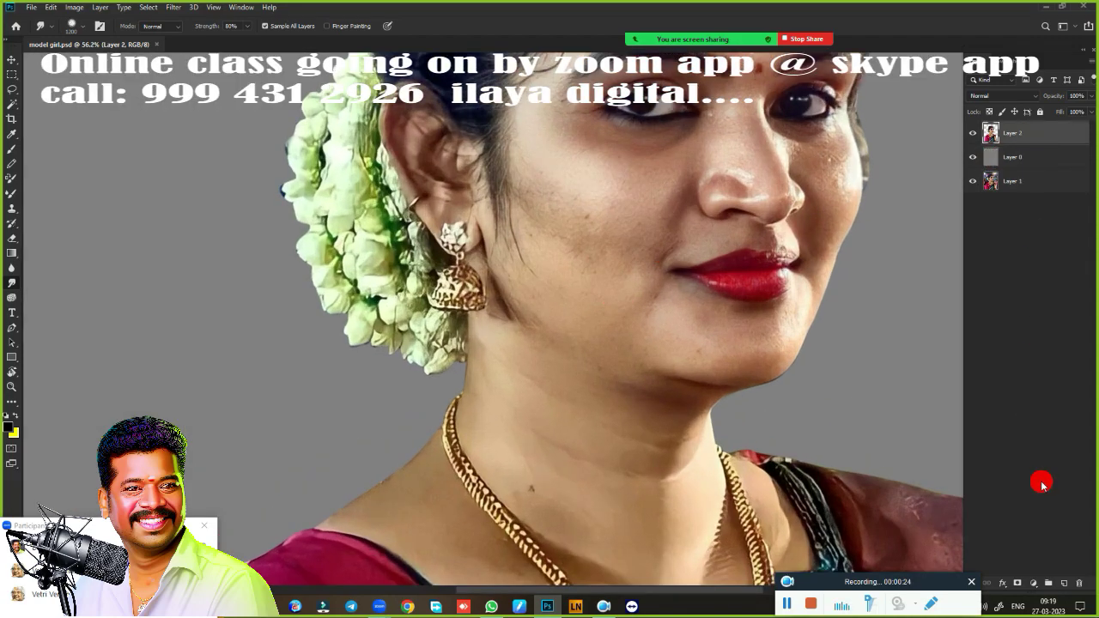
- Add a new Layer 3 on top, deselect, and smudge the left cheek smooth
click(1063, 583)
drag(636, 358, 512, 409)
scroll(439, 354, up, 2)
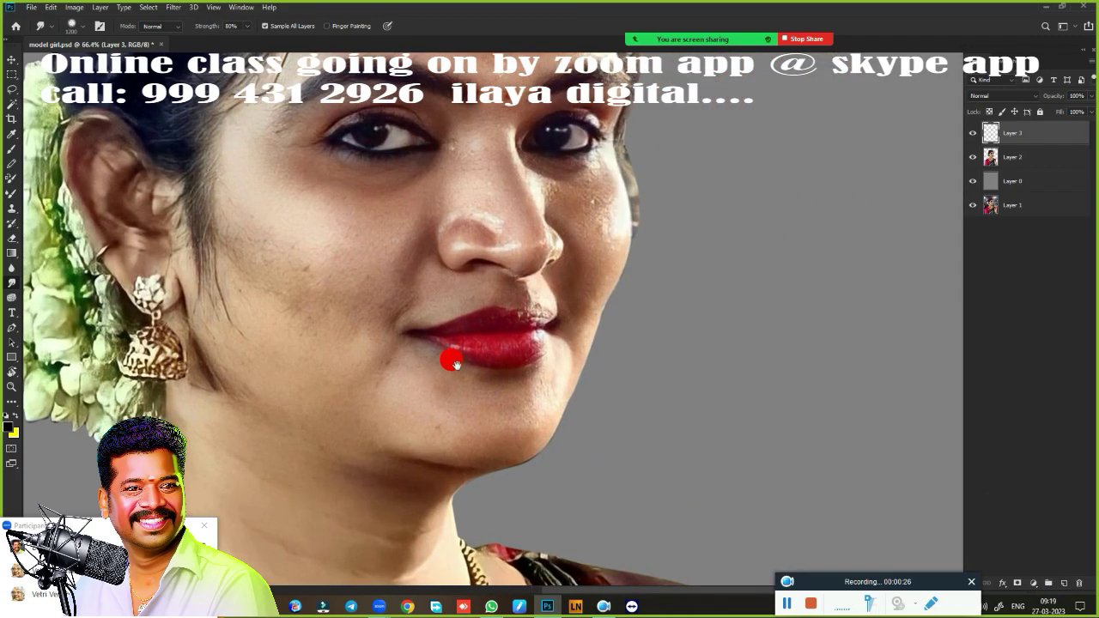
drag(449, 361, 589, 373)
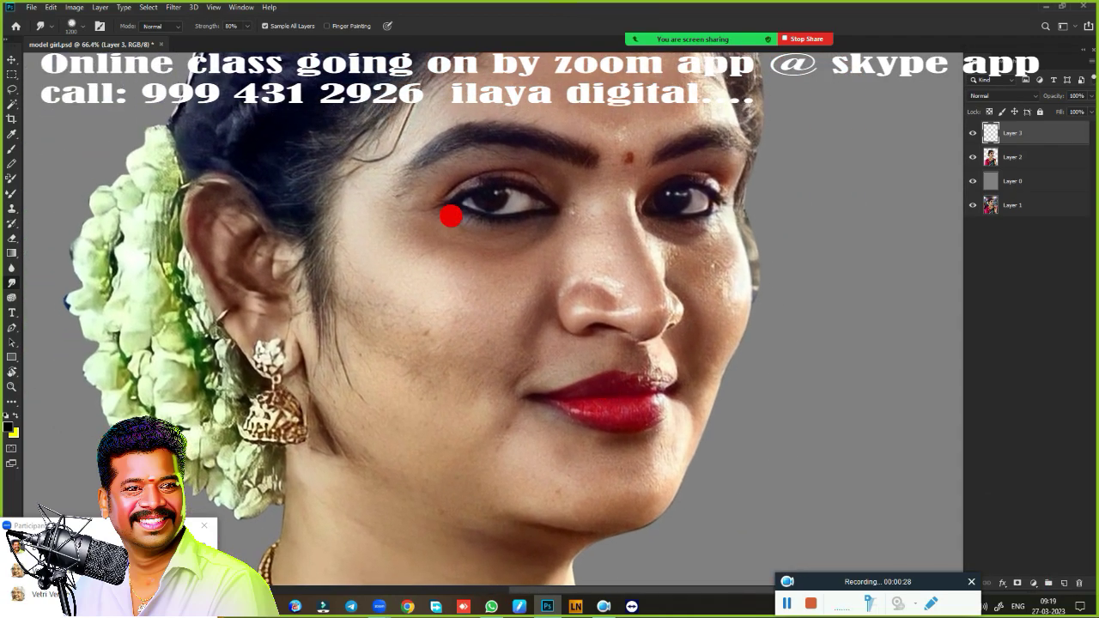
key(ctrl+d)
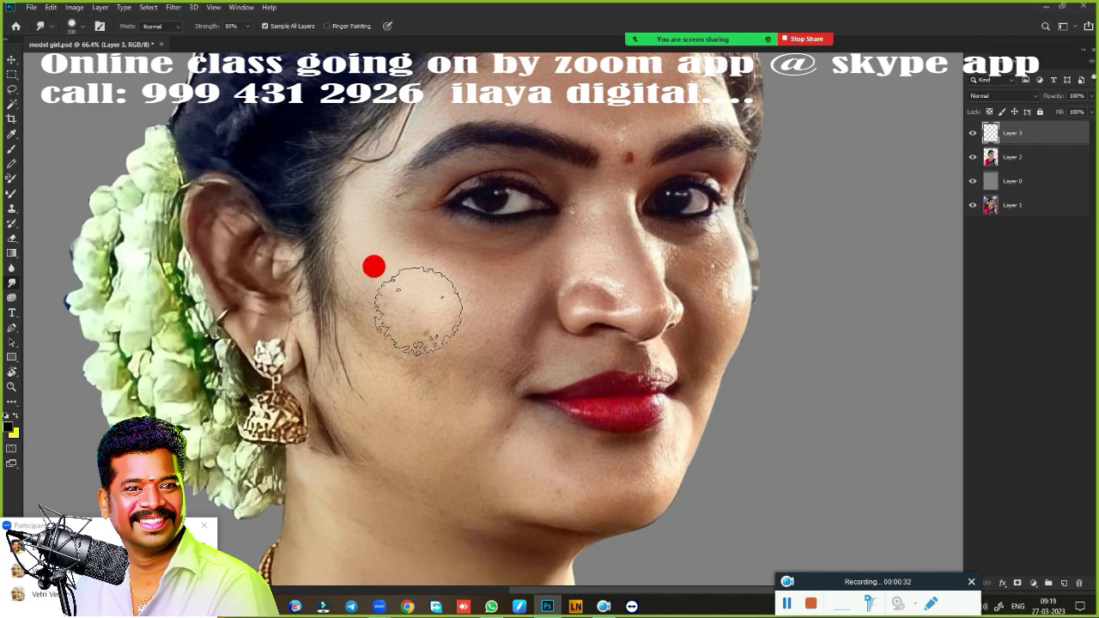
mouse_move(459, 309)
mouse_down()
mouse_move(434, 323)
mouse_move(425, 281)
mouse_move(422, 314)
mouse_move(449, 312)
mouse_up()
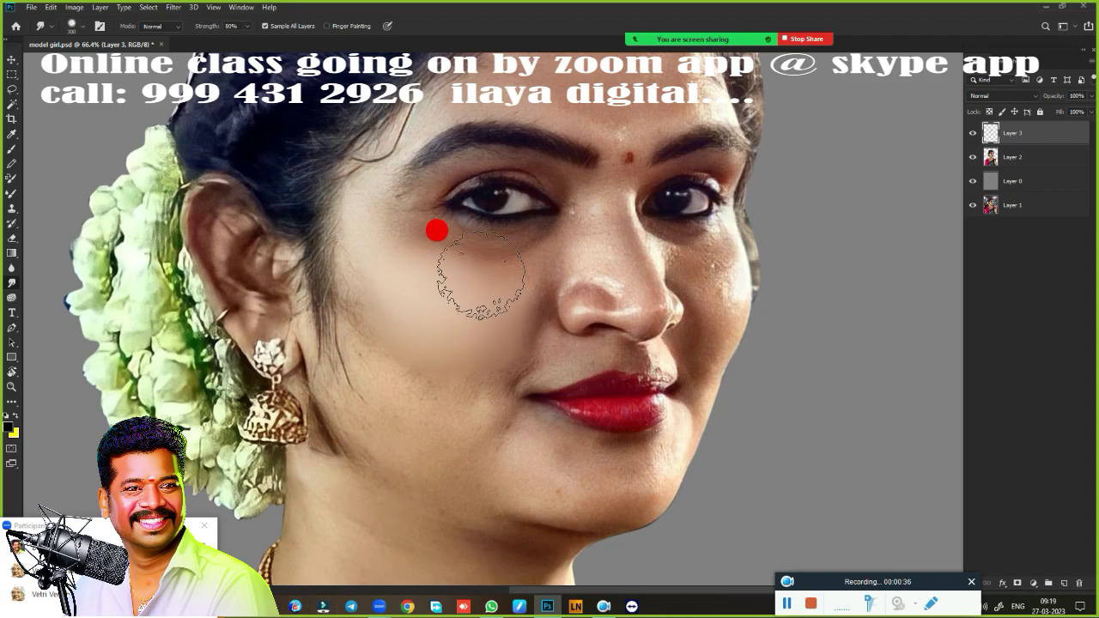
- With the Brush tool, choose Import Brushes from the preset picker's options menu
click(14, 152)
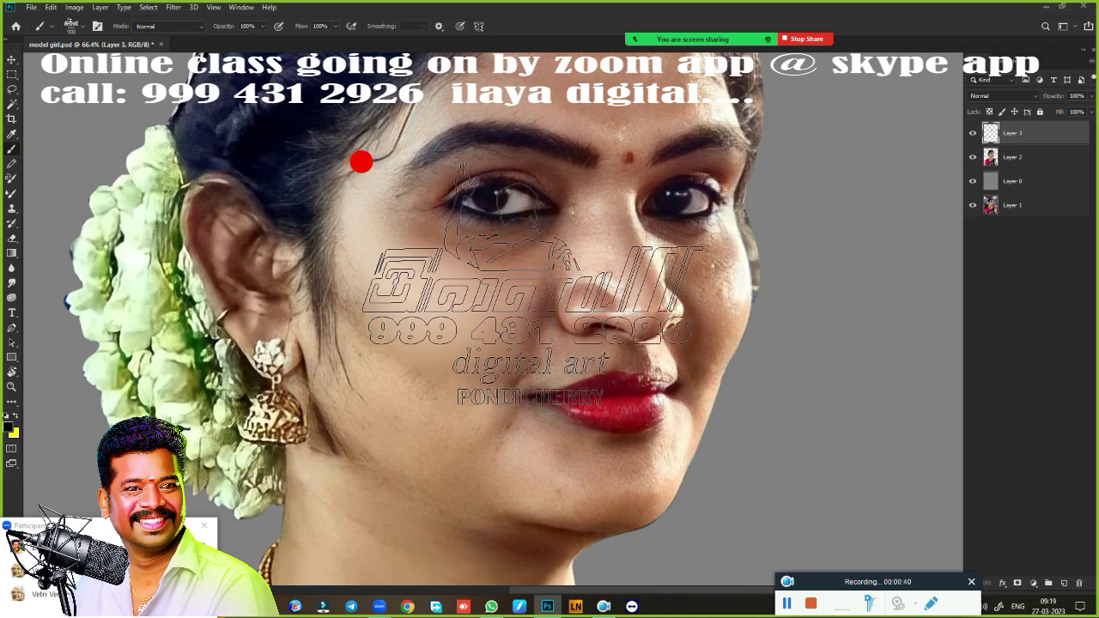
right_click(549, 312)
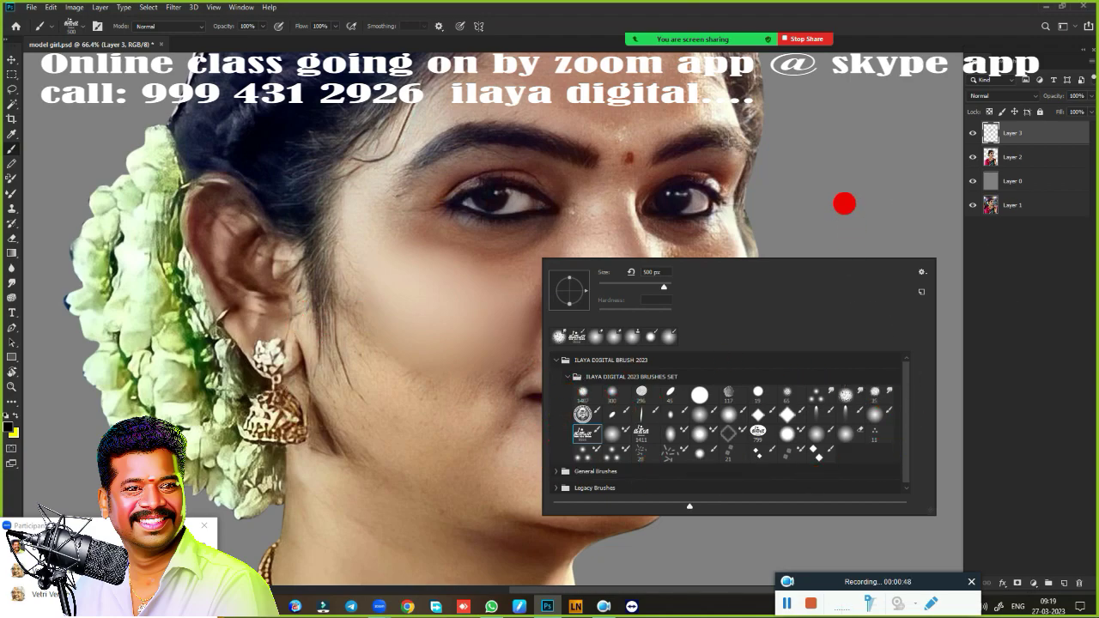
click(923, 274)
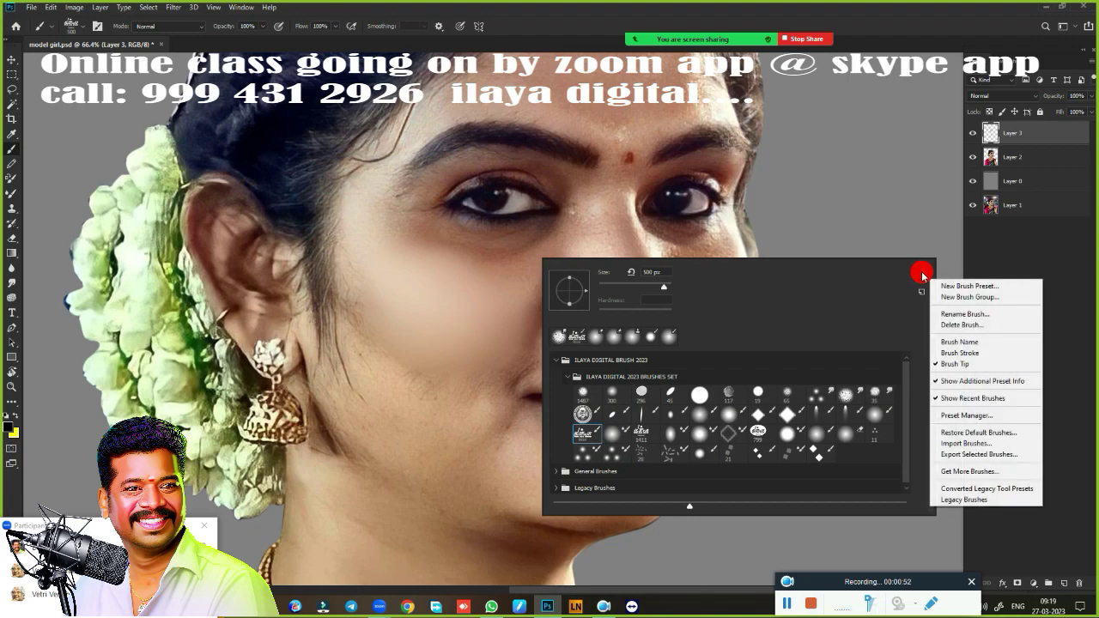
right_click(284, 125)
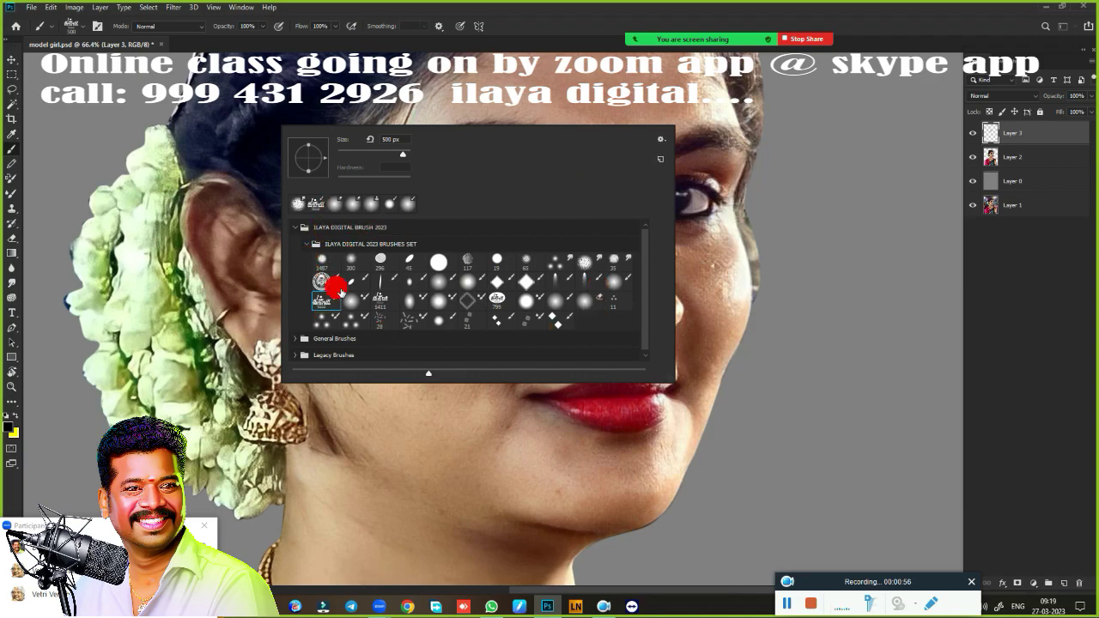
click(660, 139)
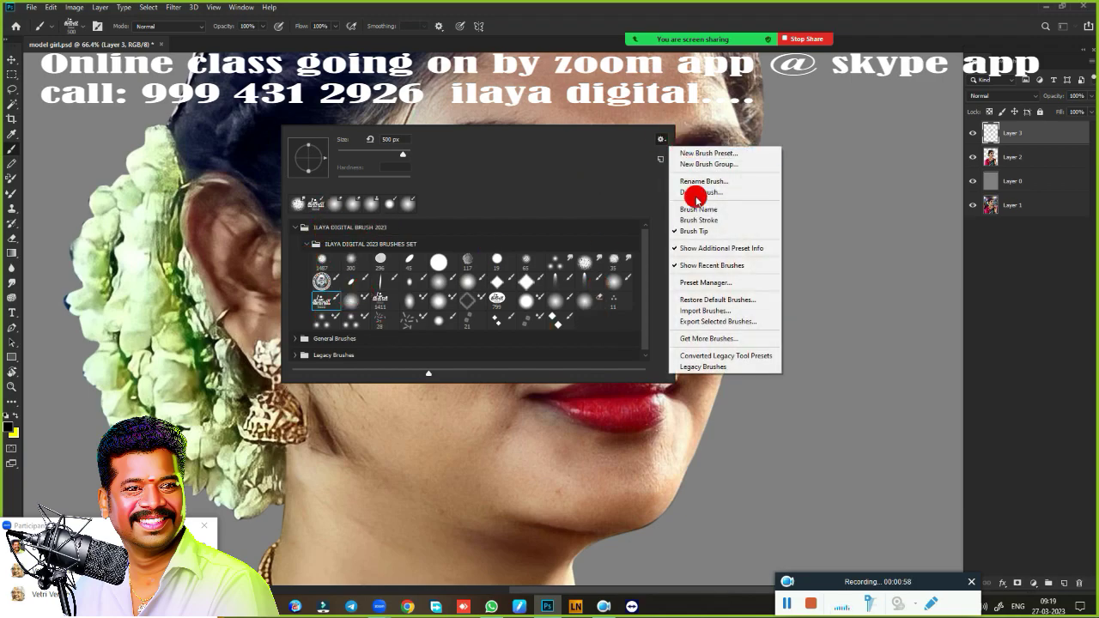
click(704, 311)
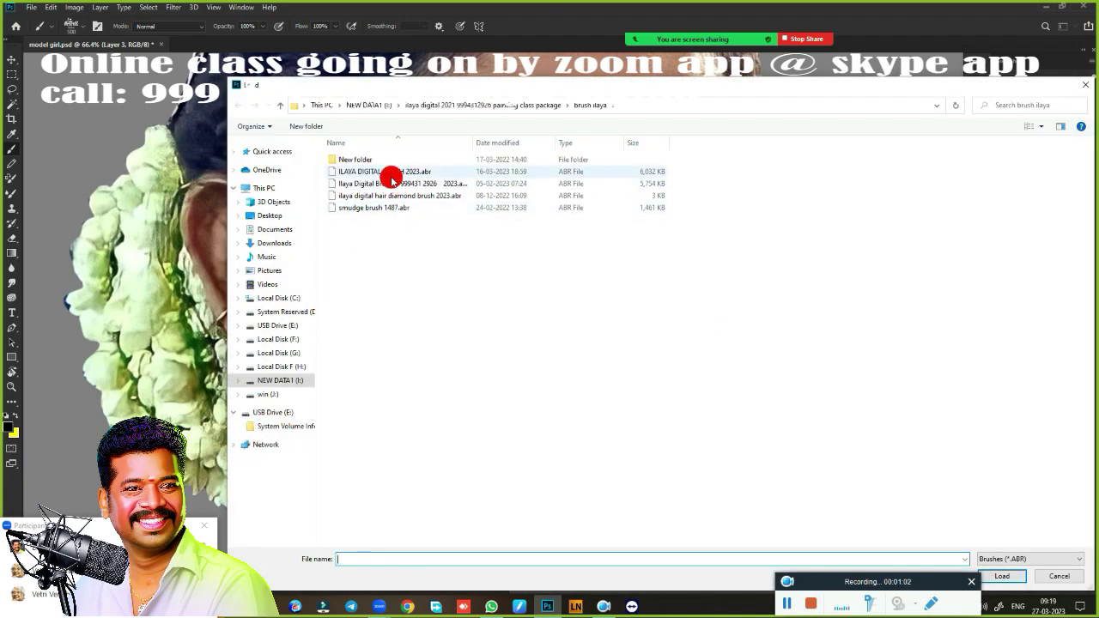
- Cancel the Load dialog to return to the ILAYA DIGITAL BRUSH 2023 presets
click(1085, 83)
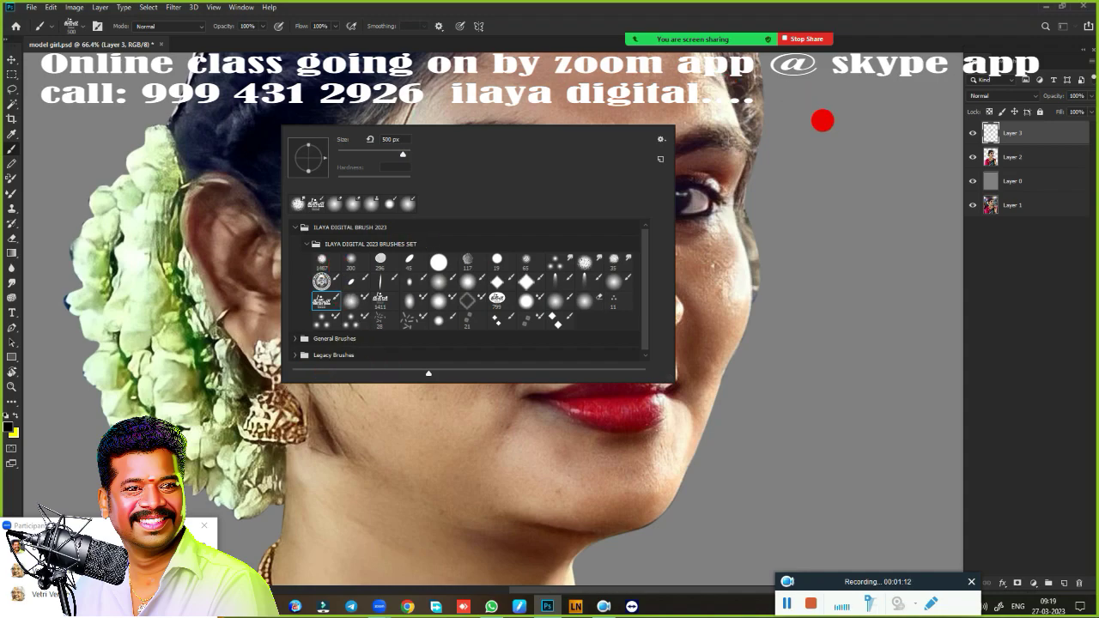
- Open Brush Settings with F5, reposition the panel, and reduce the brush to 250 px
double_click(567, 322)
key(F5)
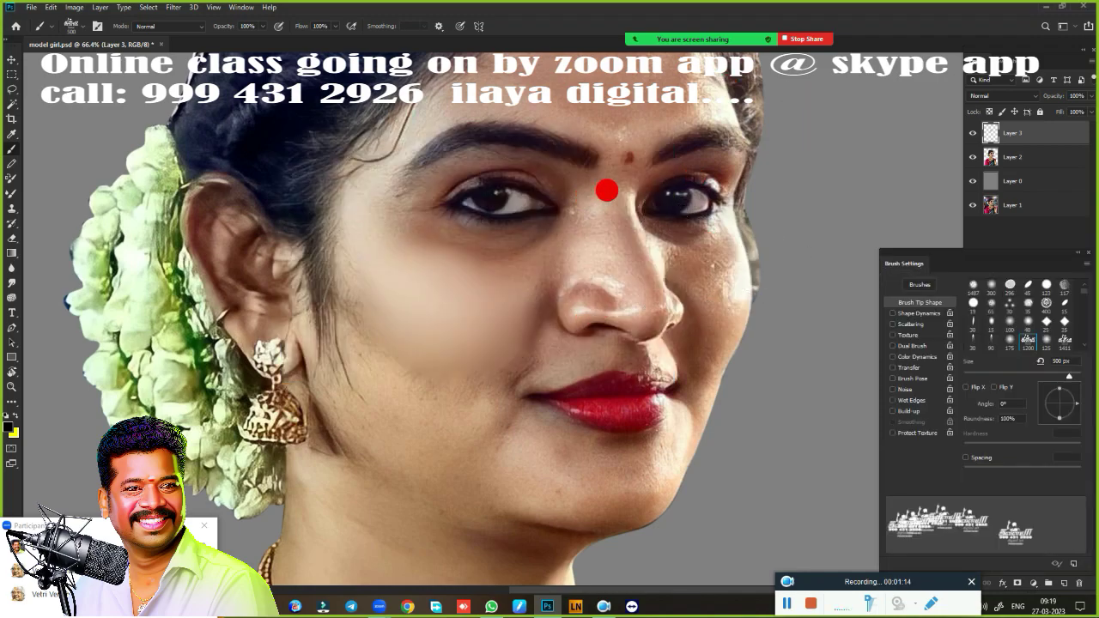
drag(932, 252, 786, 122)
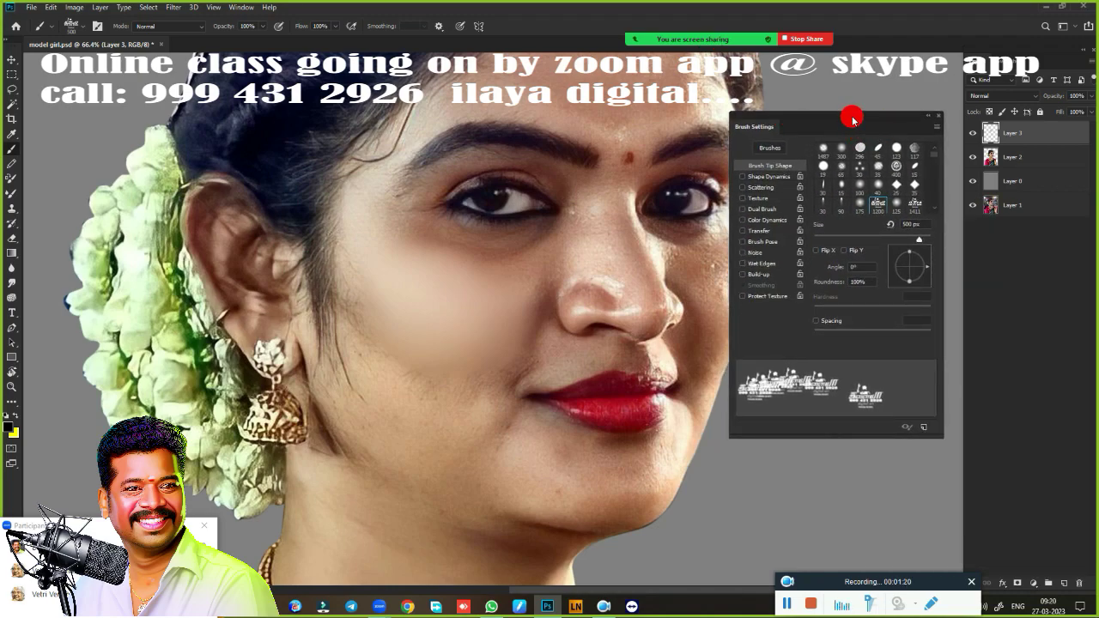
drag(848, 127, 868, 127)
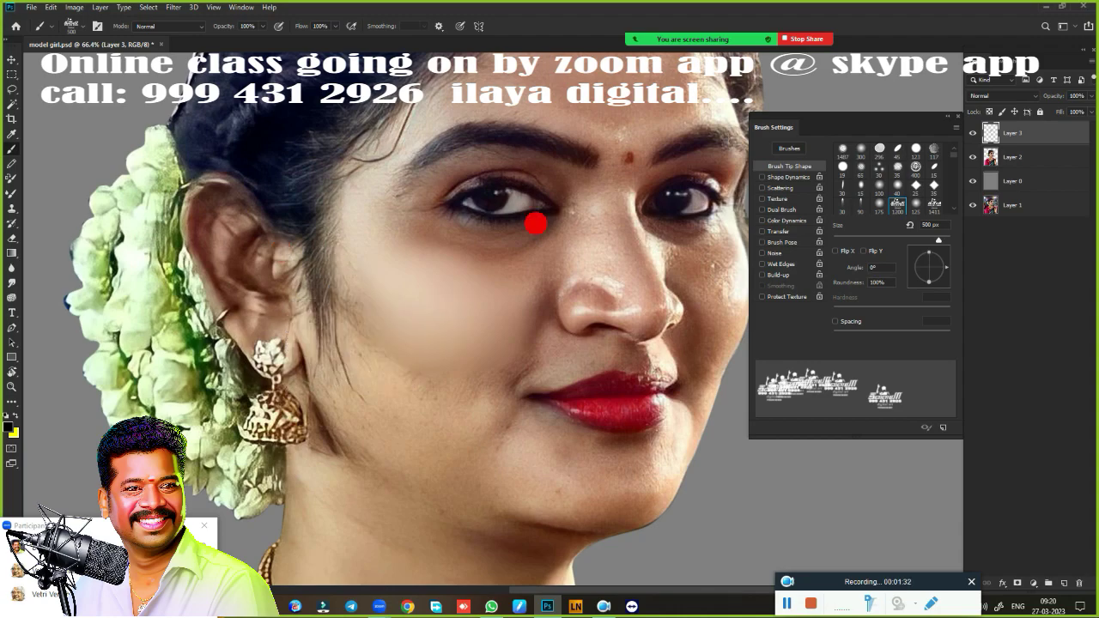
key(bracketleft)
key(bracketleft)
key(bracketleft)
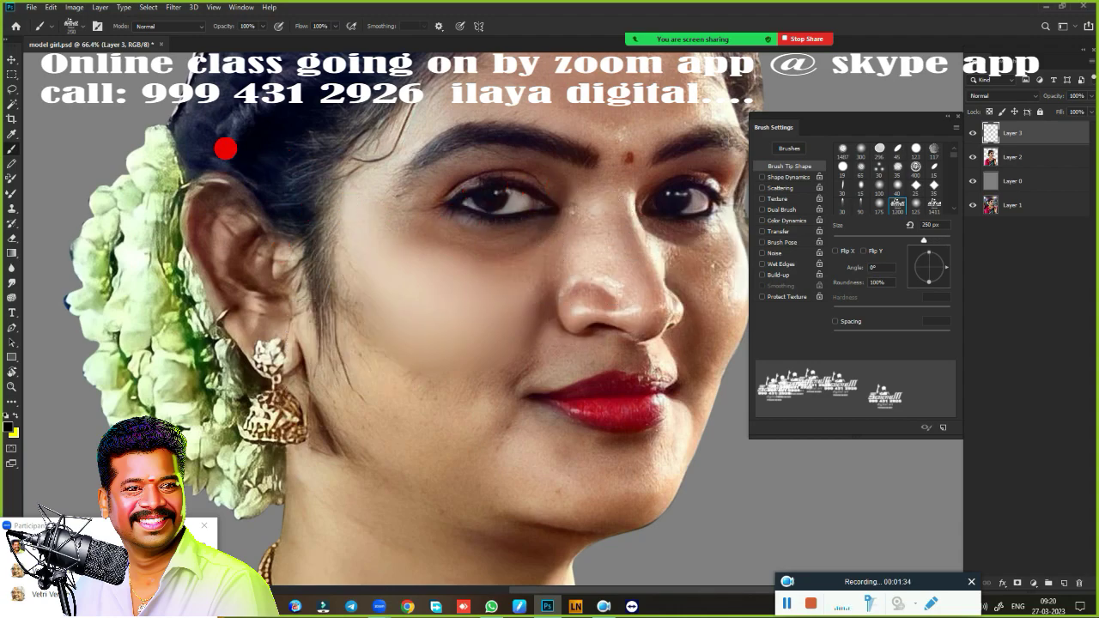
right_click(211, 134)
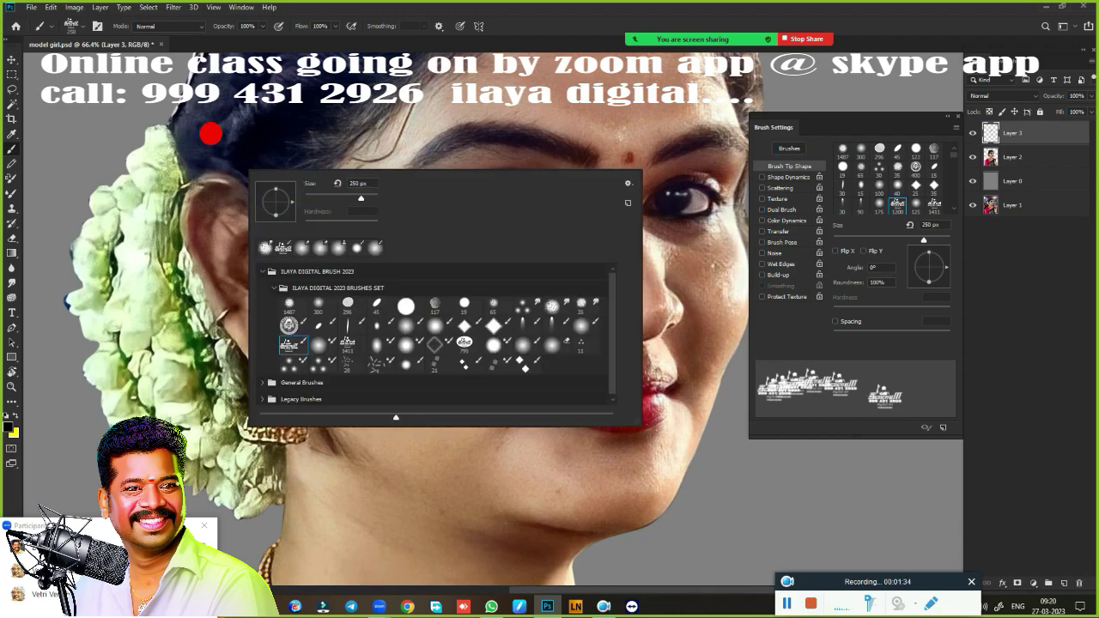
- Try several presets, including 20 px and Very Wet Mixer Brushes, then return to the 300 px smudge preset
click(552, 304)
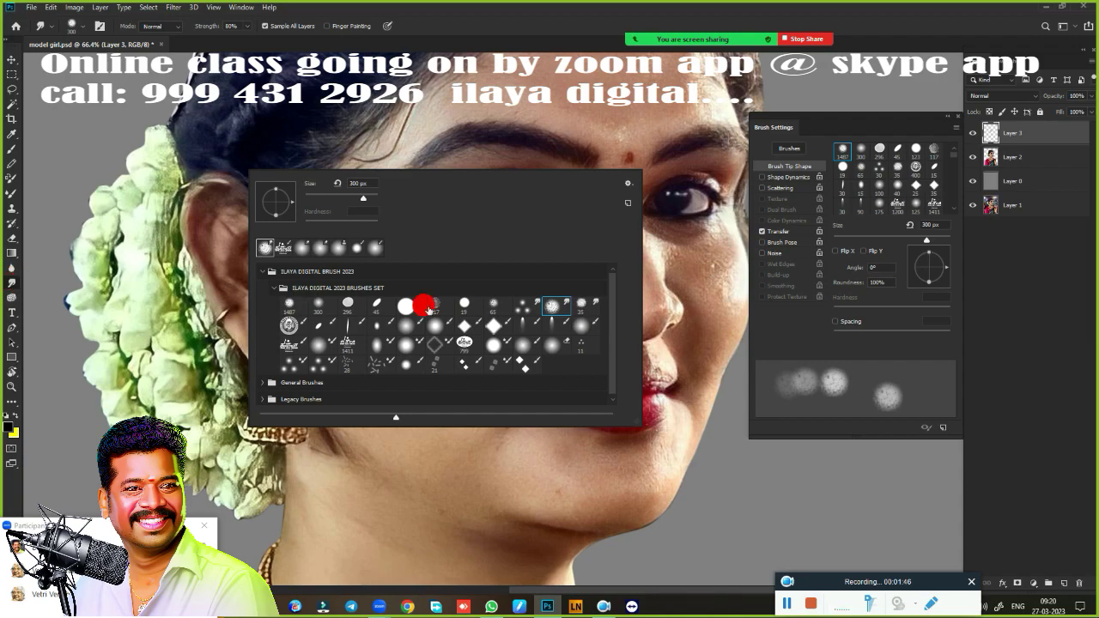
click(522, 322)
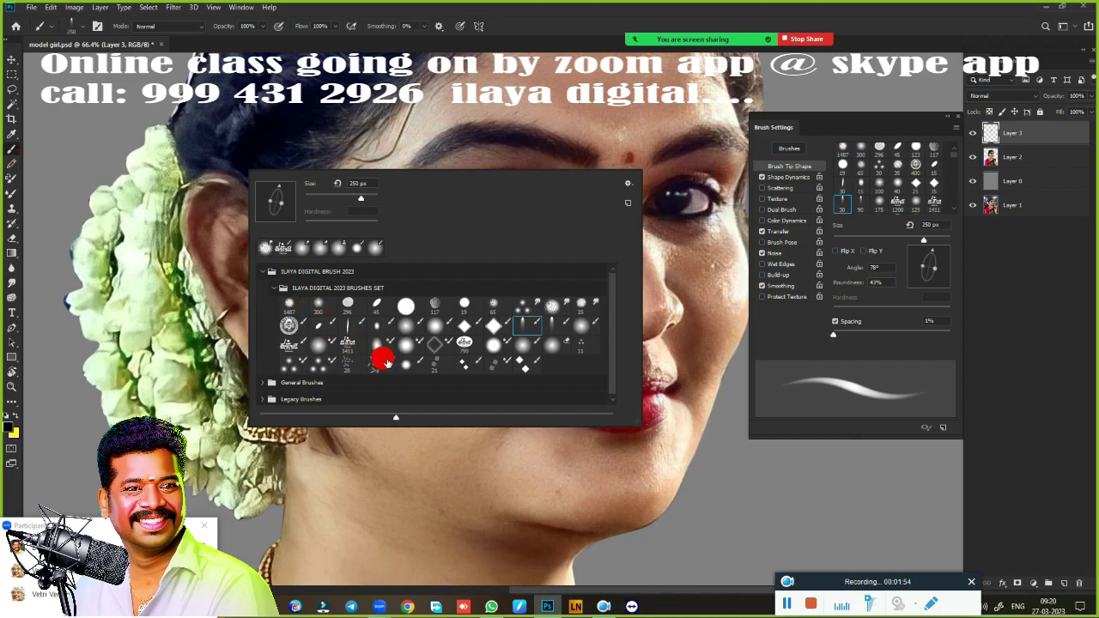
click(378, 360)
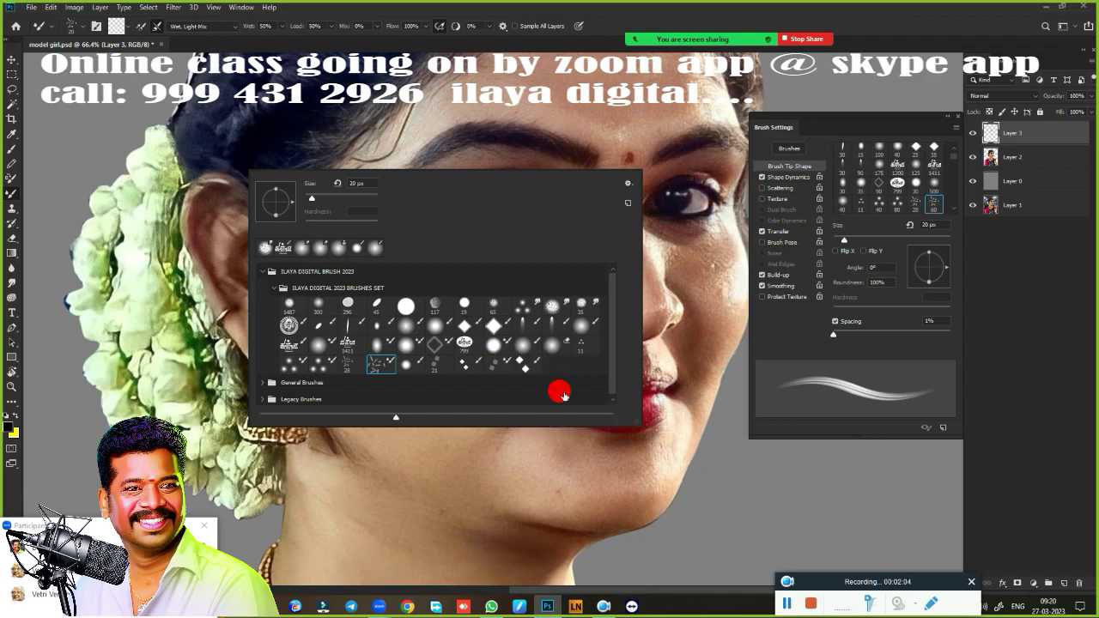
click(319, 344)
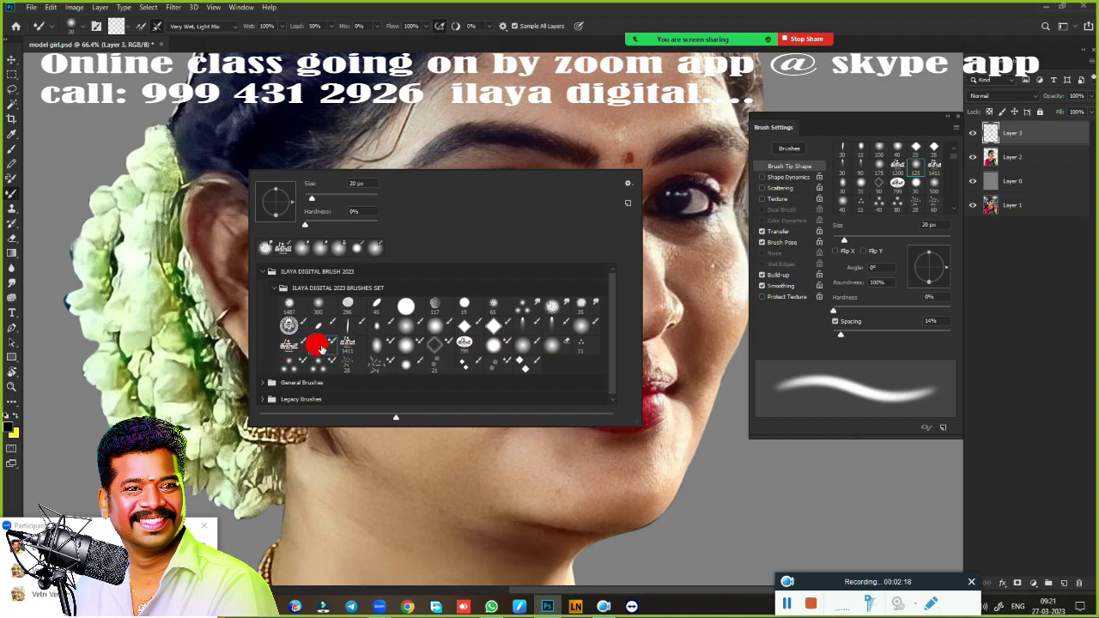
click(554, 306)
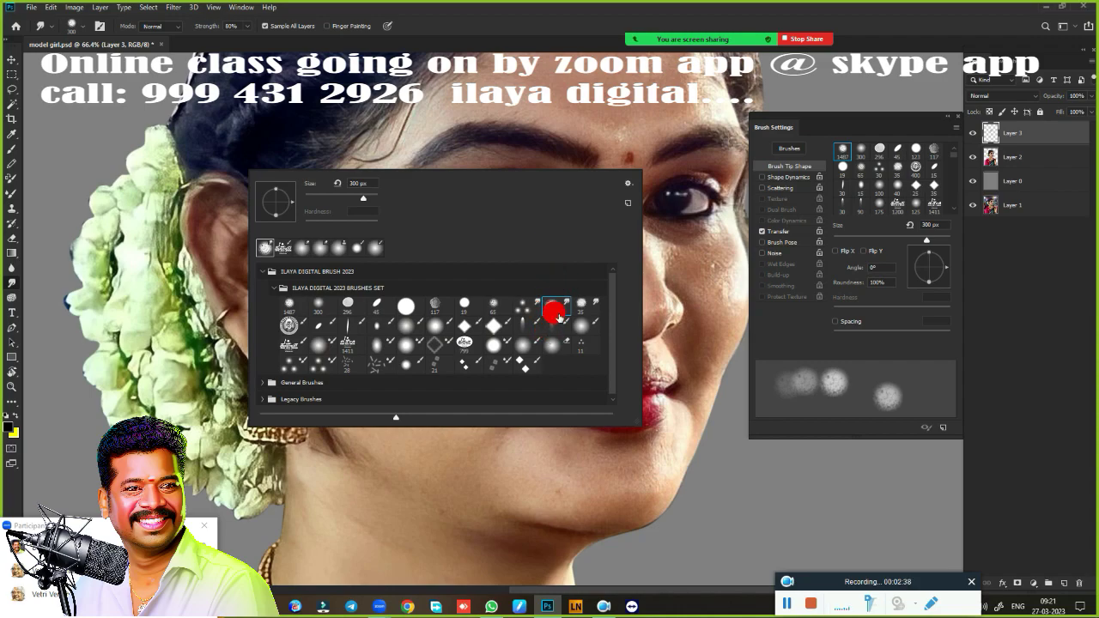
- Show the brush's Transfer options, with strength controlled by Pen Pressure
click(781, 232)
click(777, 231)
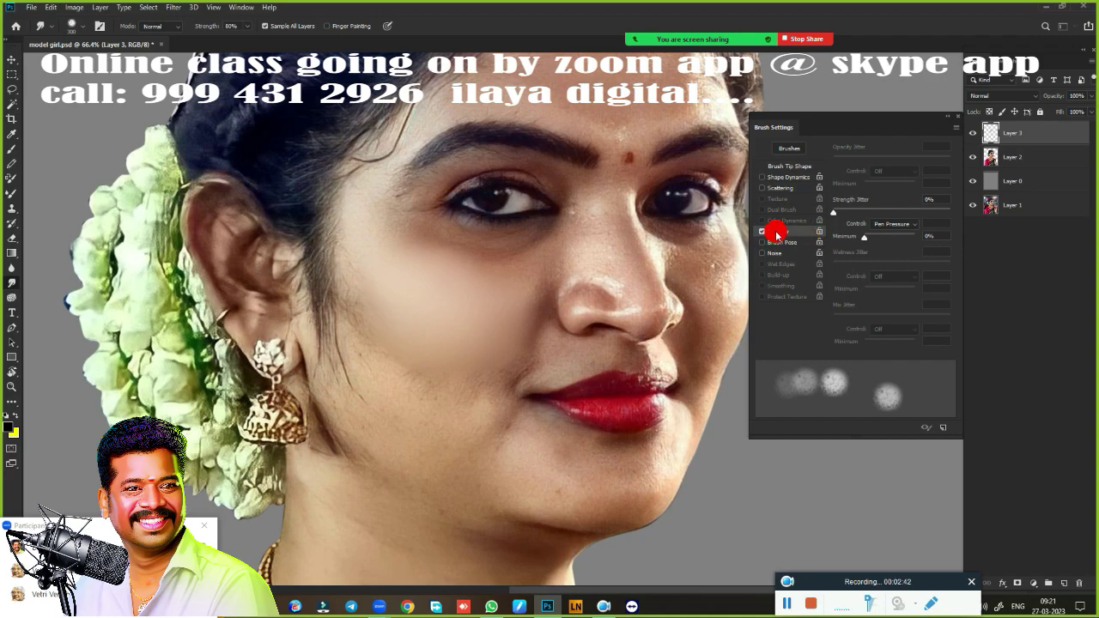
right_click(236, 196)
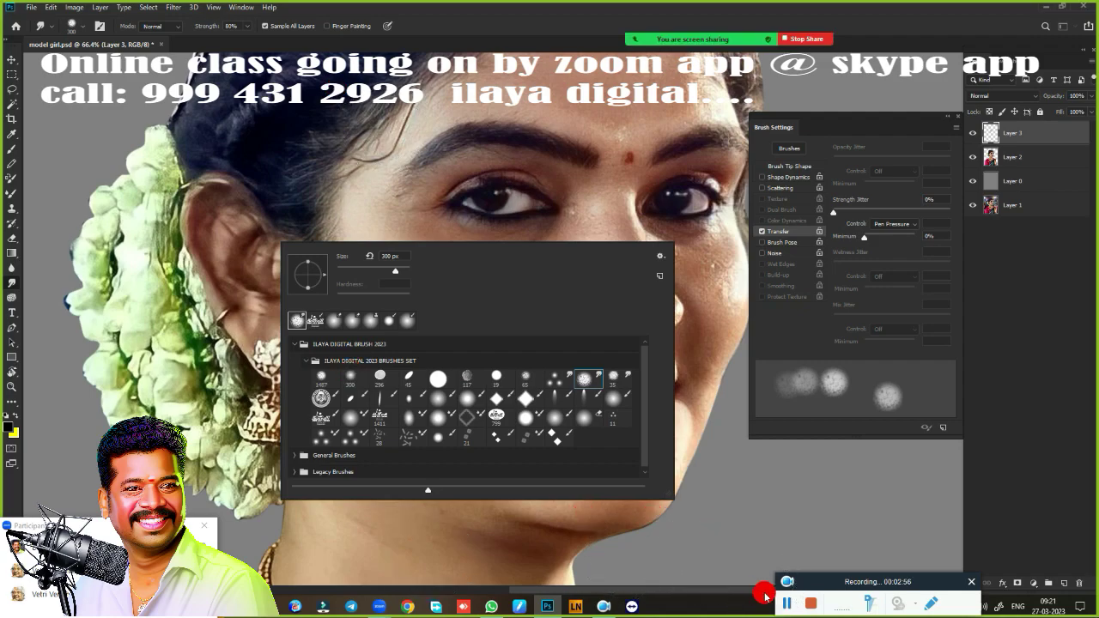
- Dismiss the brush presets picker
click(786, 604)
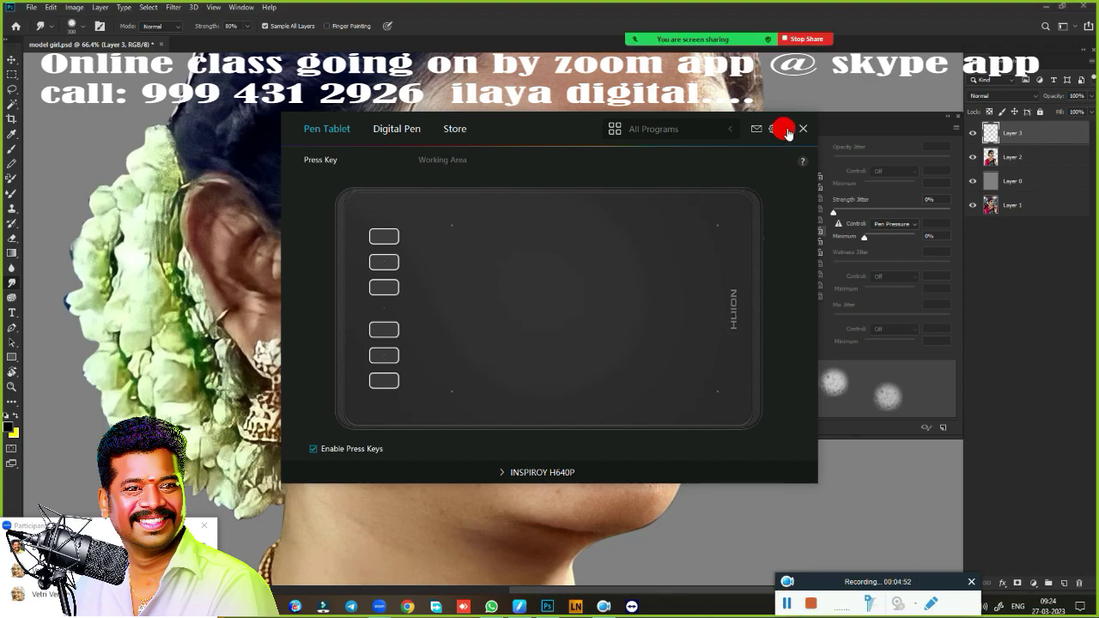
- Switch the Huion driver's profile from All Programs to Photoshop and minimize the driver
click(721, 131)
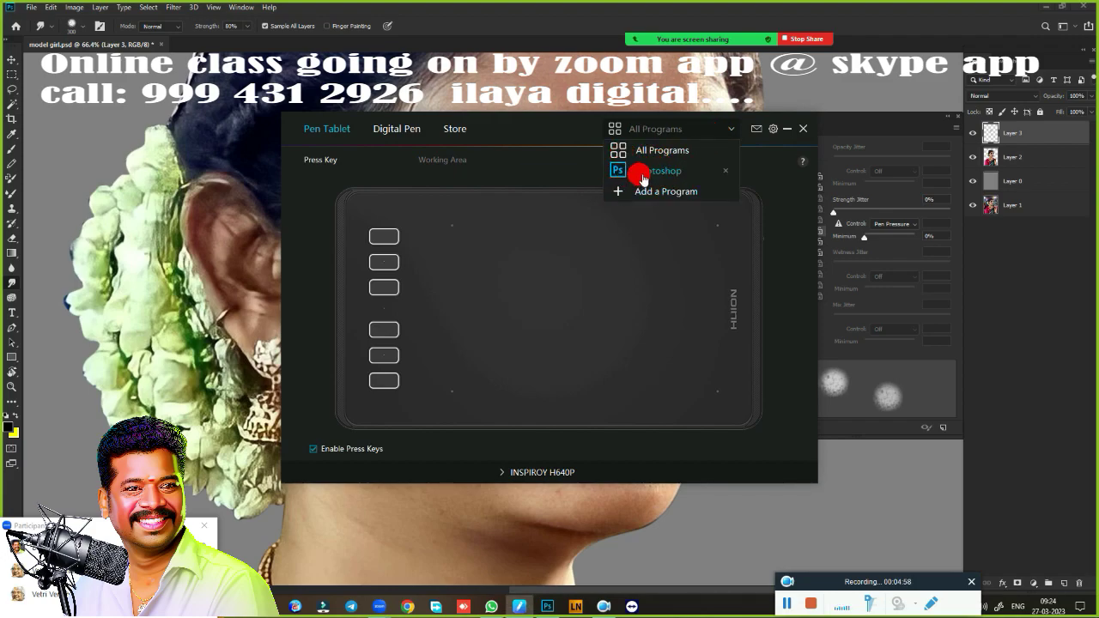
click(643, 174)
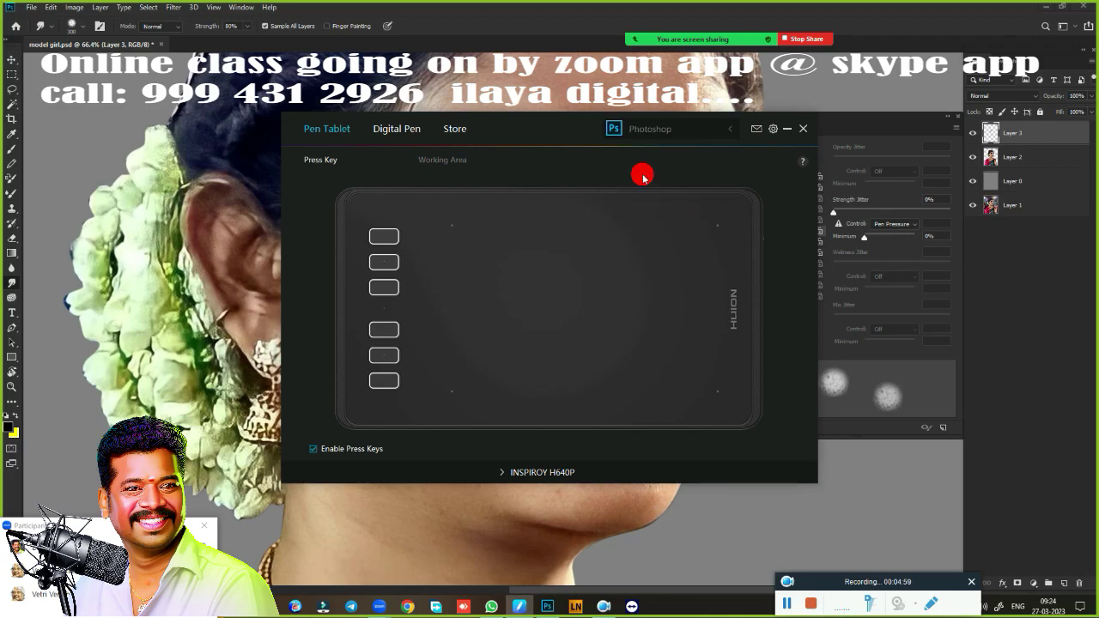
click(780, 129)
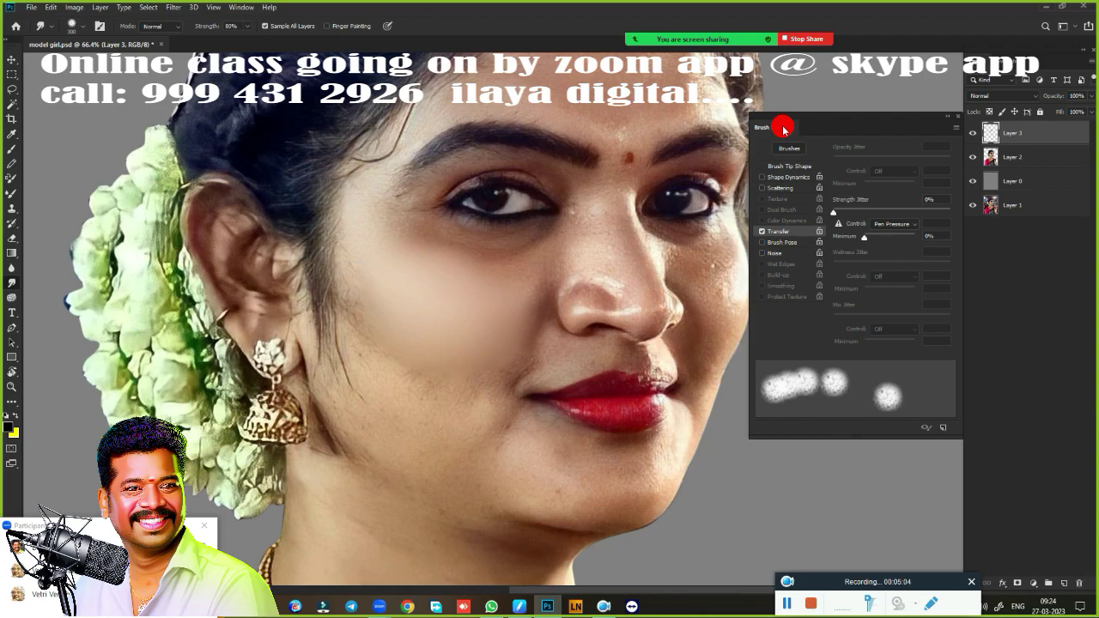
- Choose a smudge brush preset and enable Transfer controlled by Pen Pressure
right_click(226, 120)
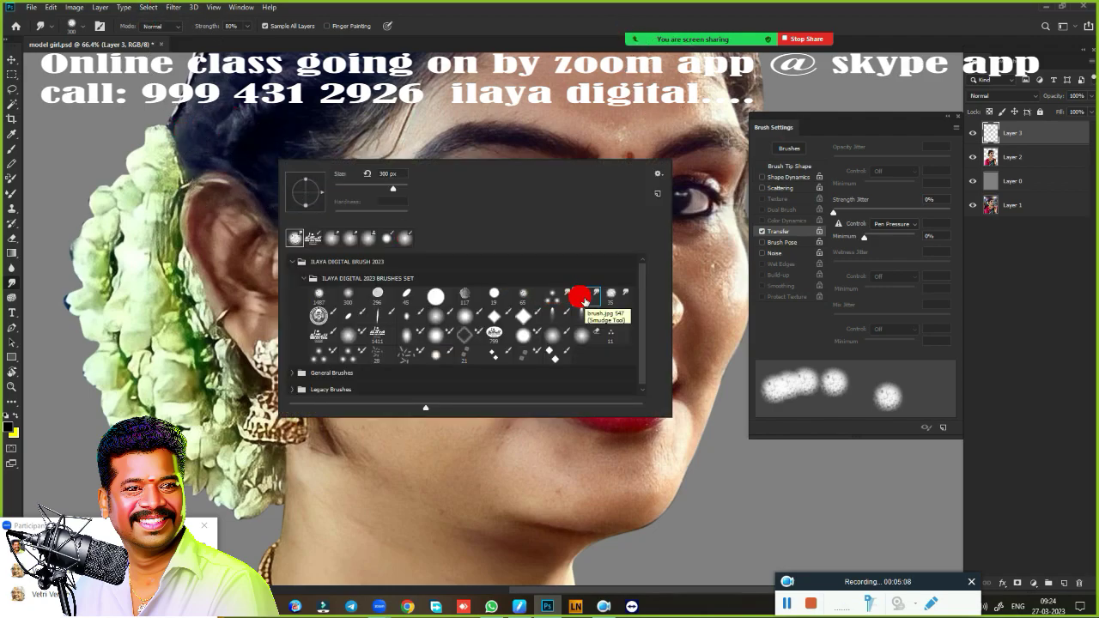
click(581, 296)
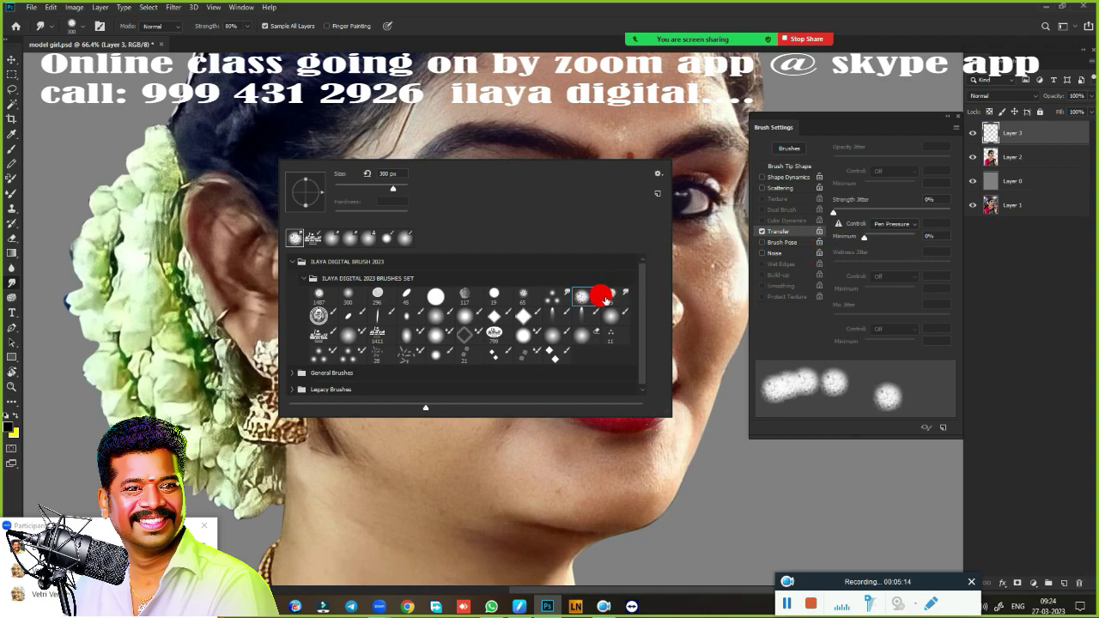
click(763, 234)
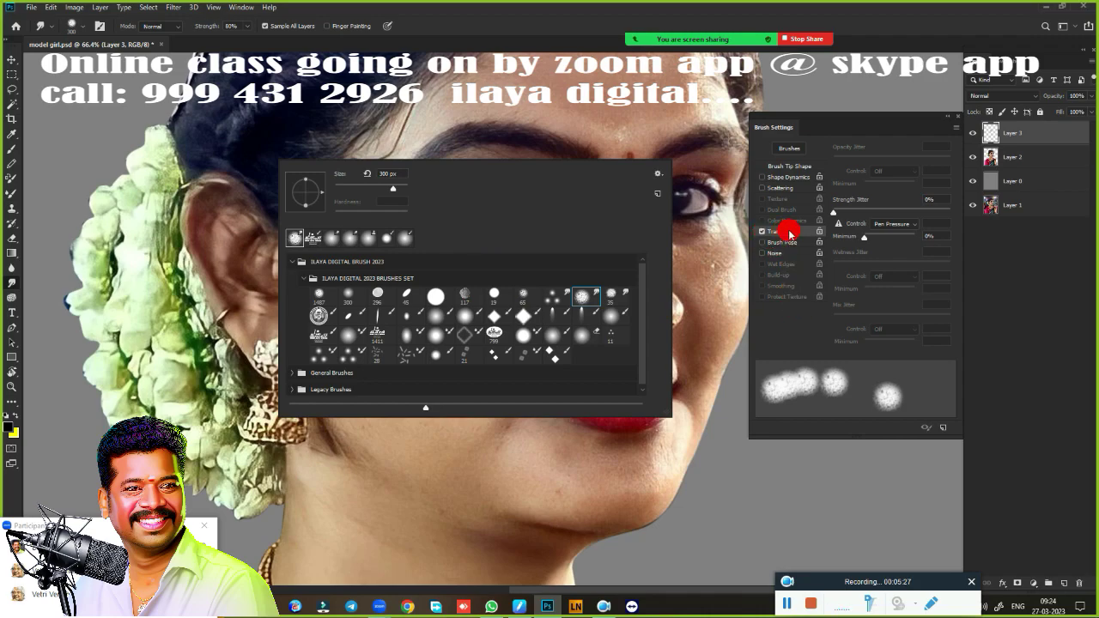
click(908, 223)
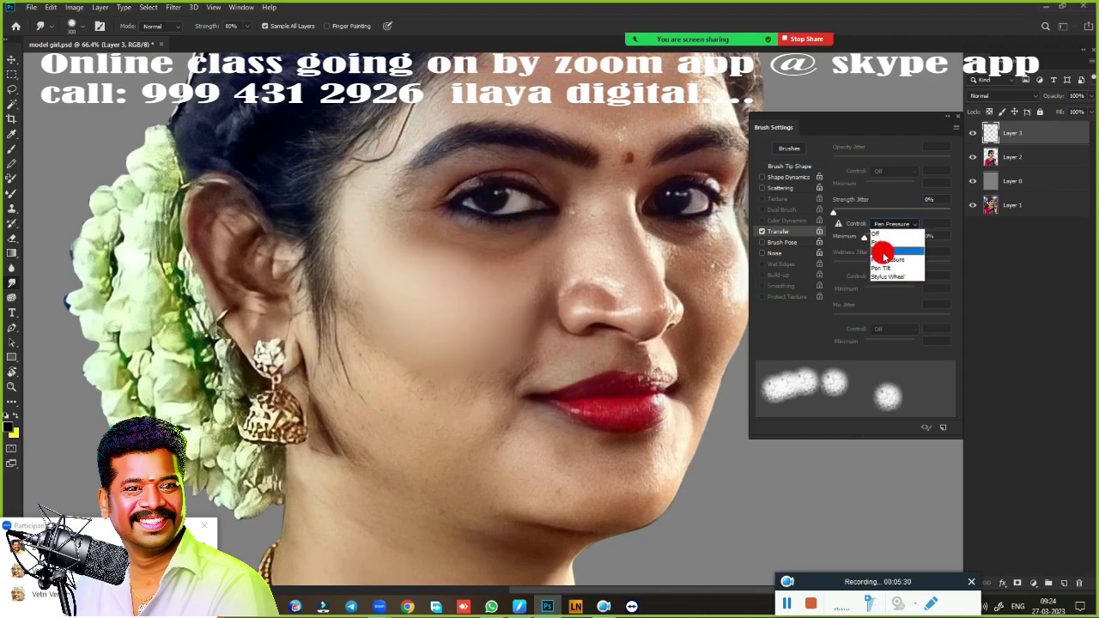
click(885, 259)
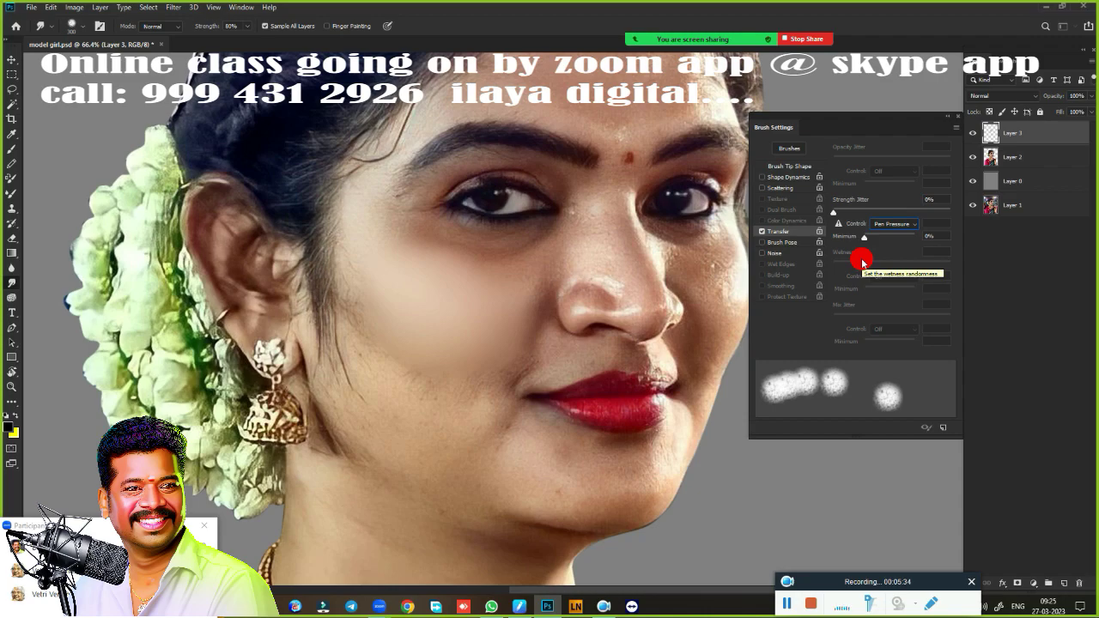
- Test presets (35 px, hard round, soft 20 px, mixer, 250 px), then settle on the 19 px preset
right_click(271, 191)
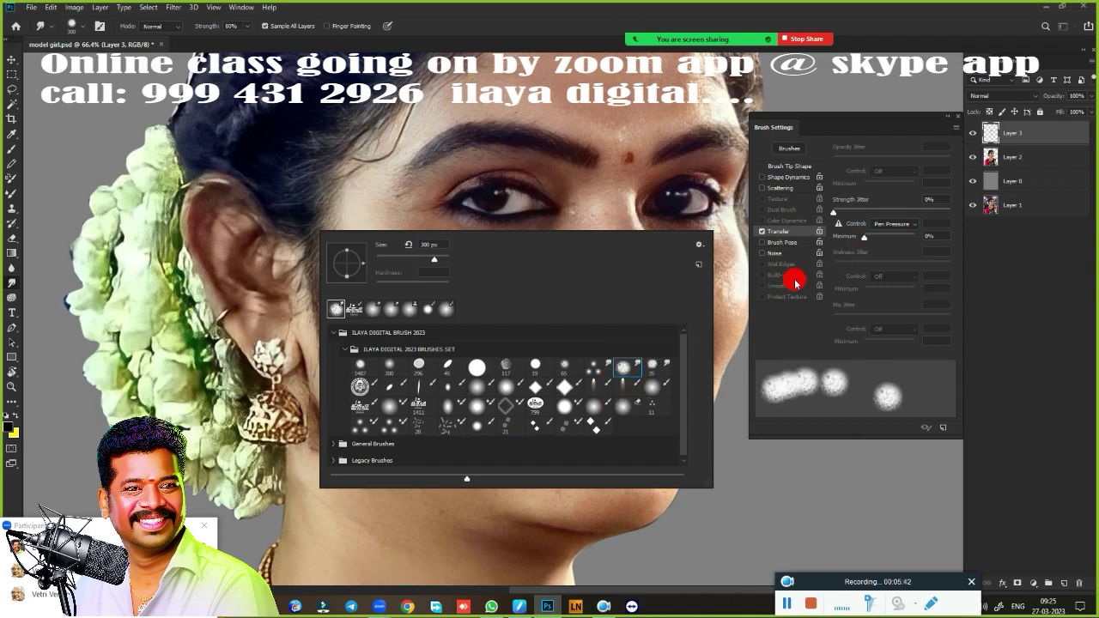
click(655, 365)
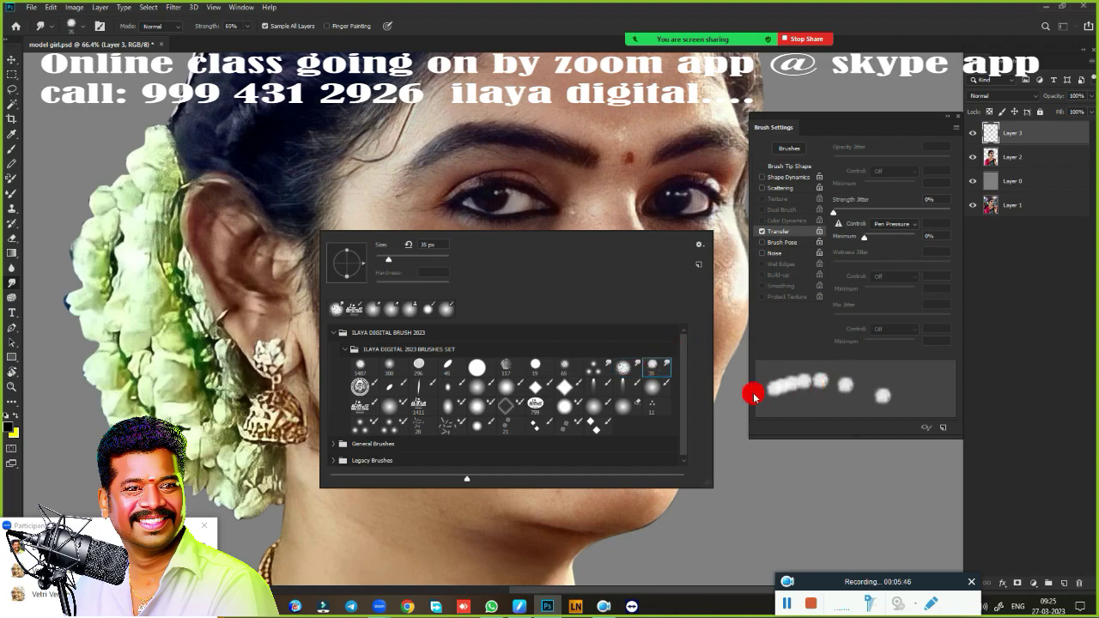
click(589, 361)
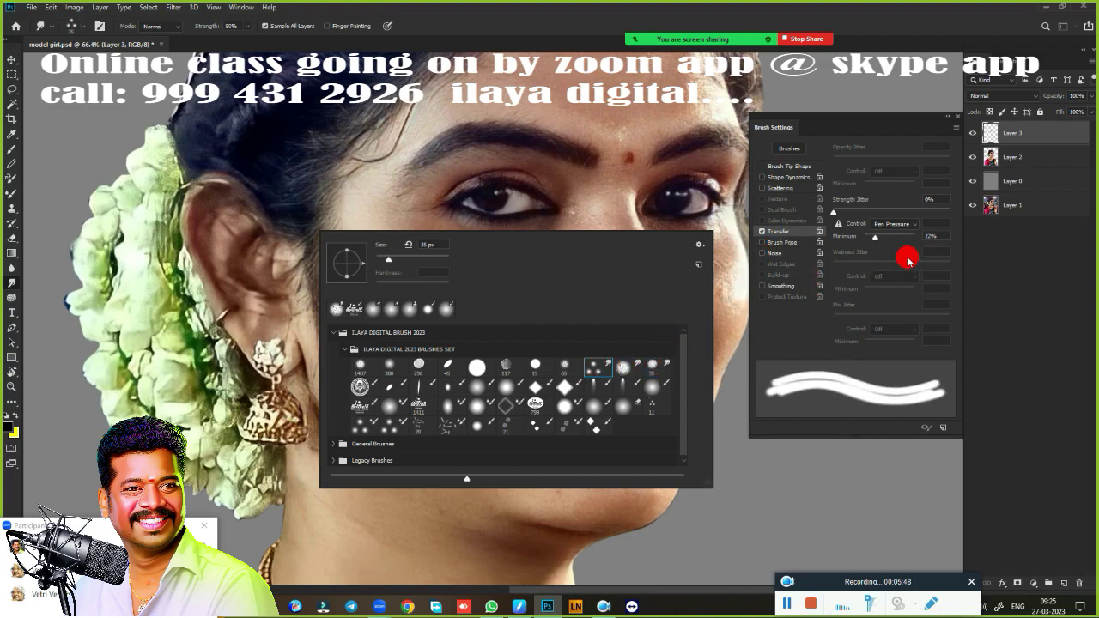
click(535, 367)
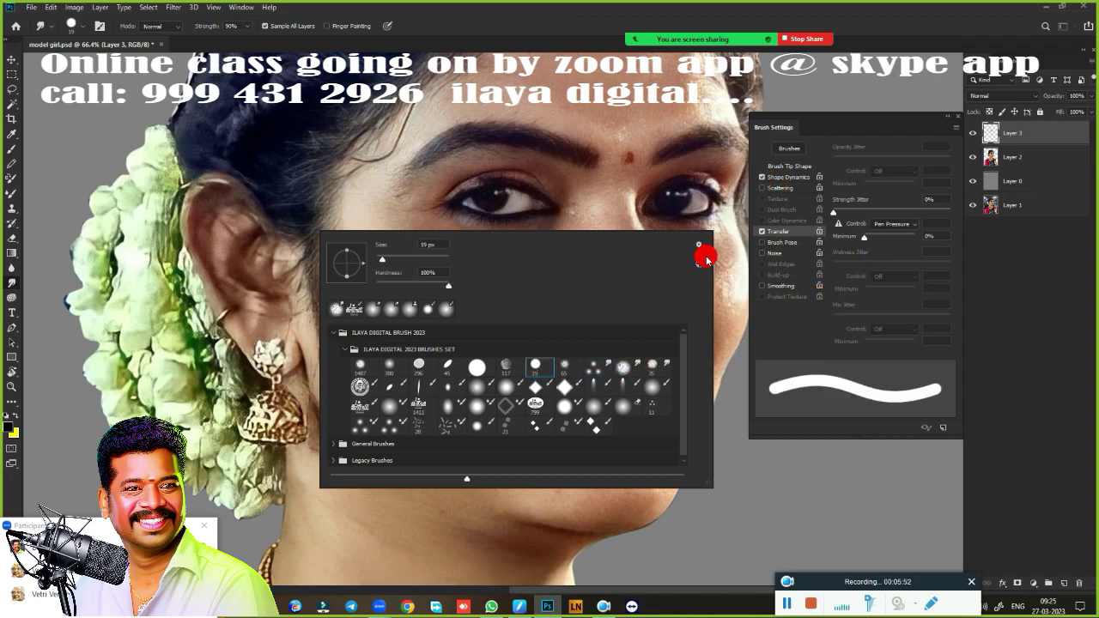
click(599, 366)
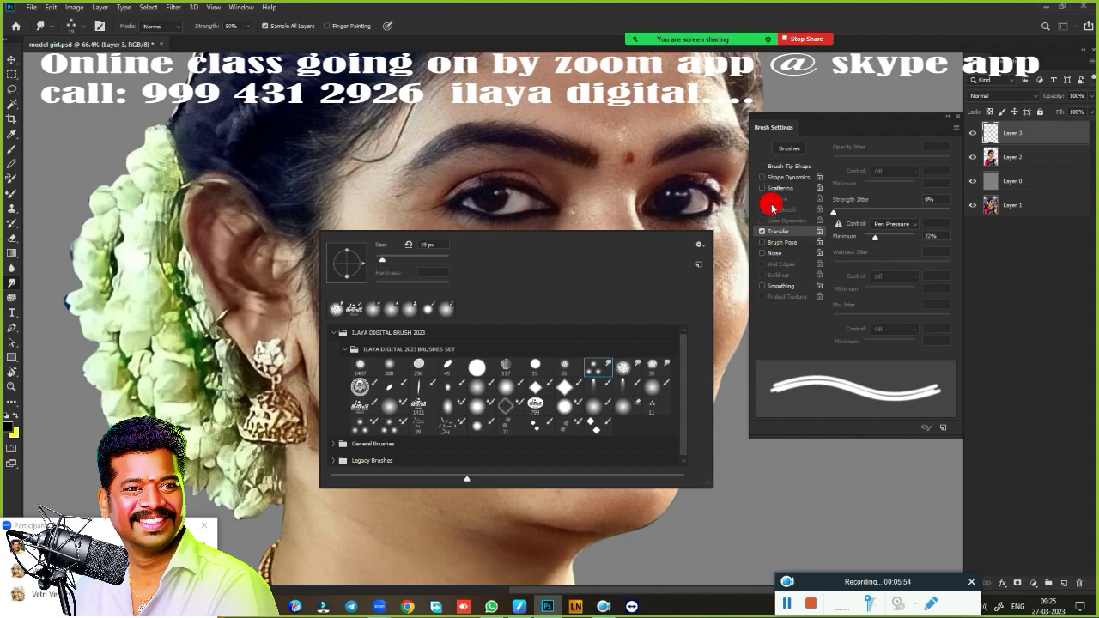
click(474, 384)
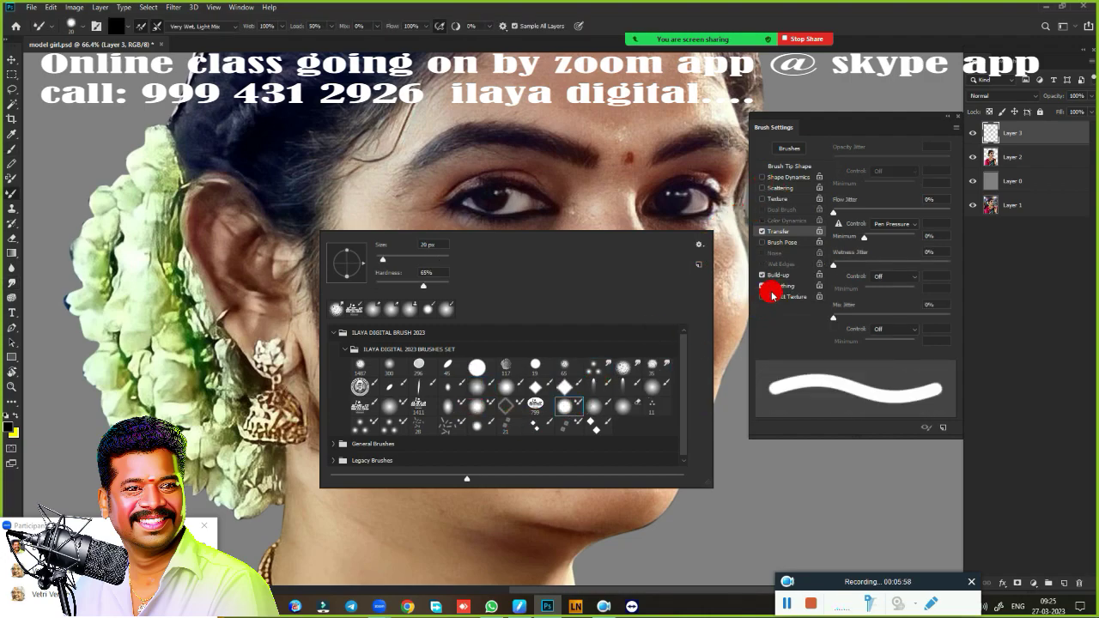
click(386, 405)
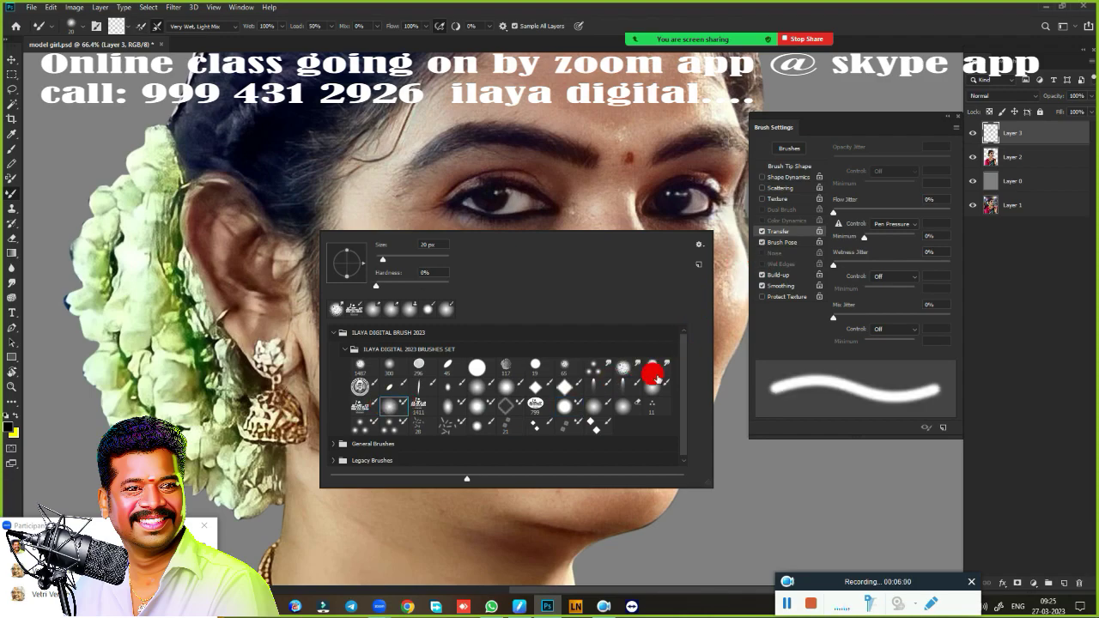
click(592, 426)
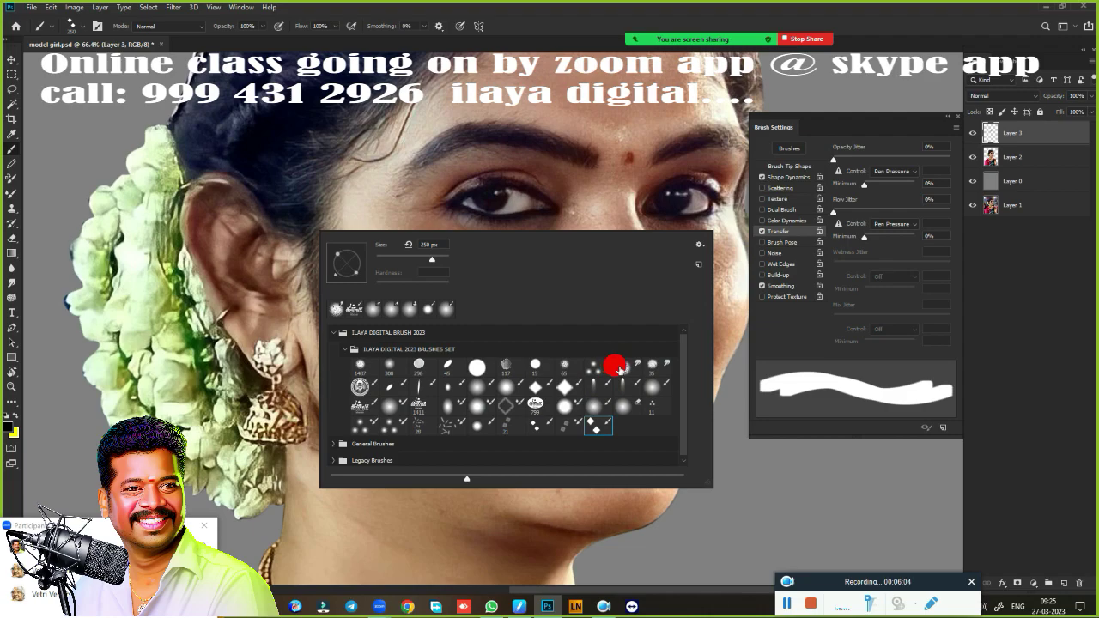
click(623, 368)
click(553, 33)
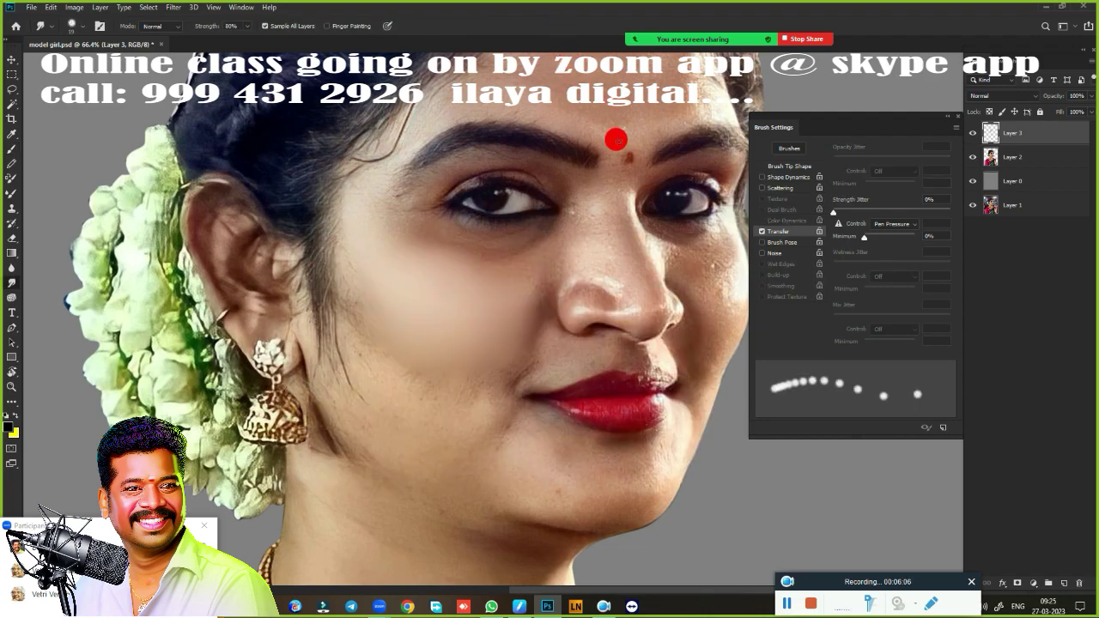
- Smudge the dark eyebrow colour down over the left eye, then clear the selection
click(958, 116)
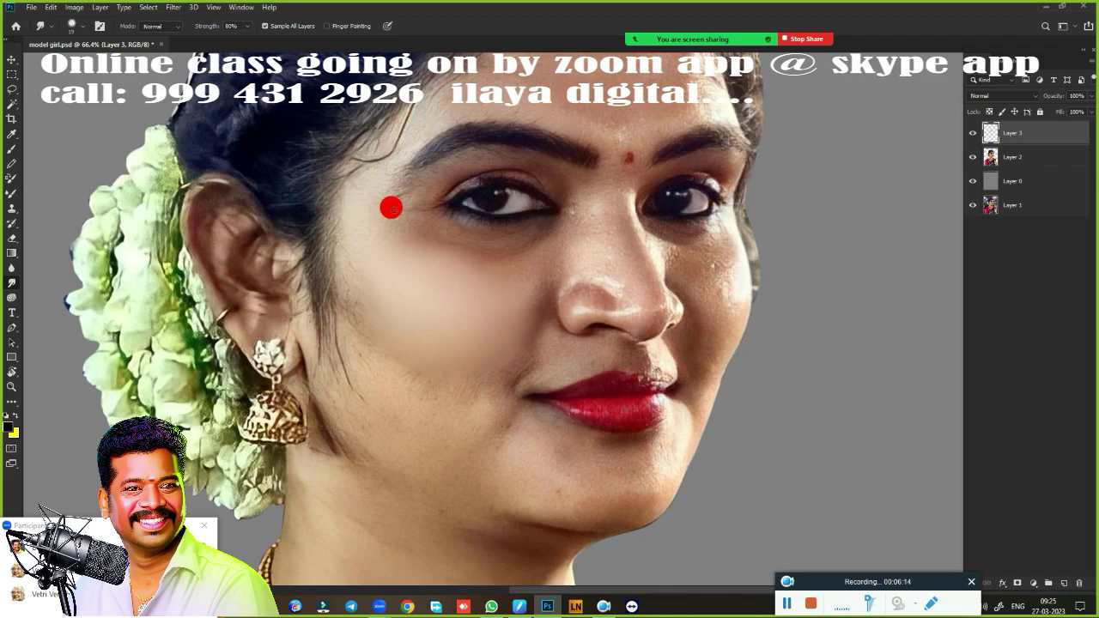
mouse_move(454, 140)
mouse_down()
mouse_move(394, 153)
mouse_move(414, 199)
mouse_move(443, 196)
mouse_move(498, 221)
mouse_up()
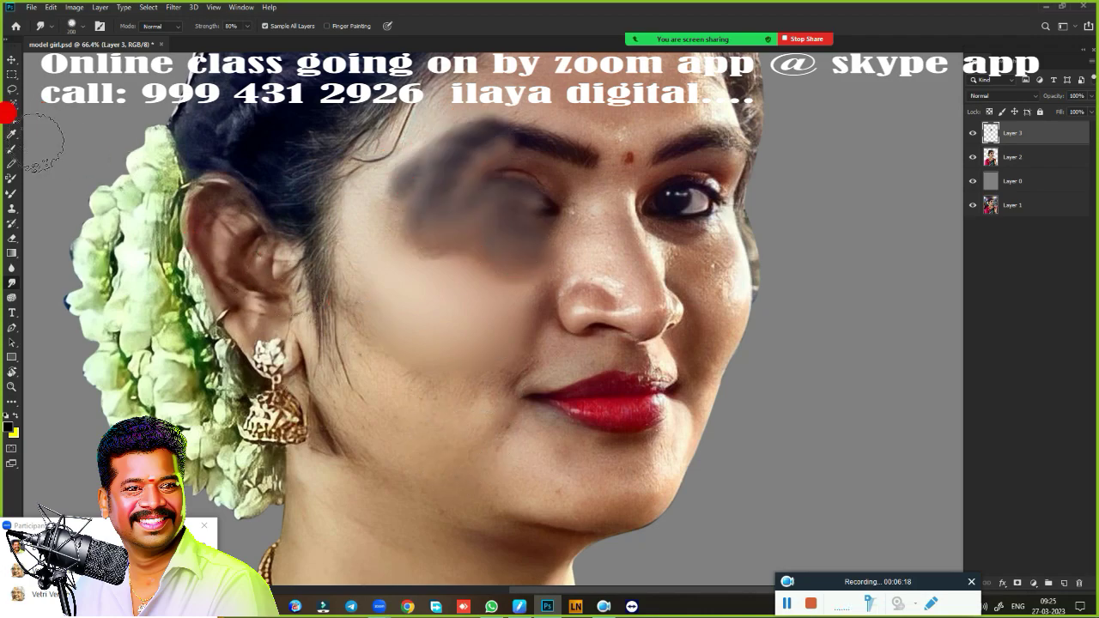
click(11, 148)
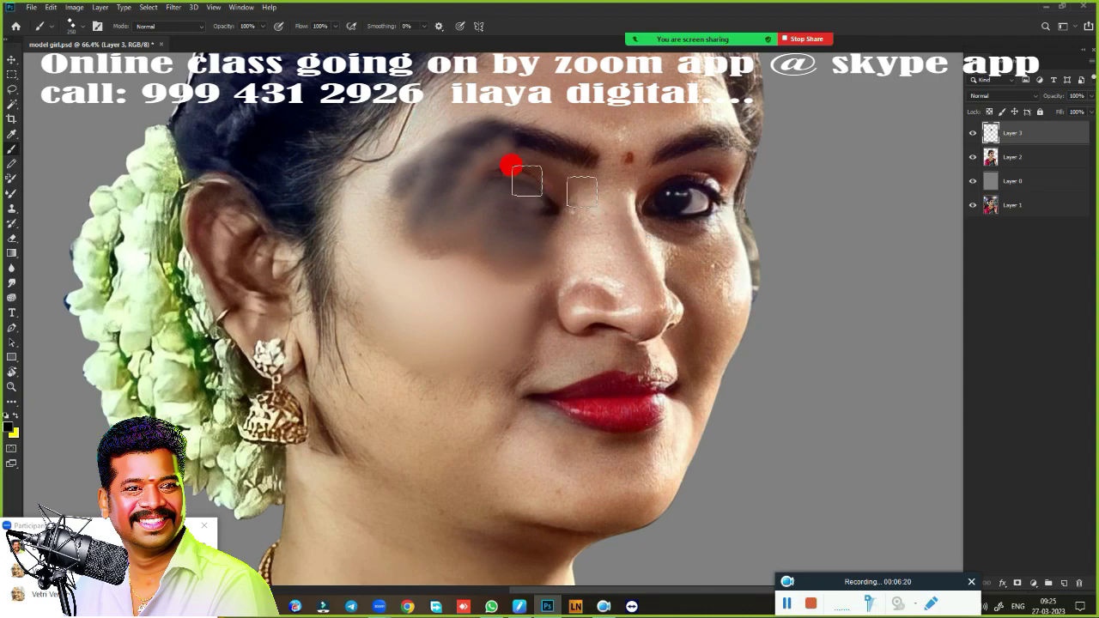
key(ctrl+d)
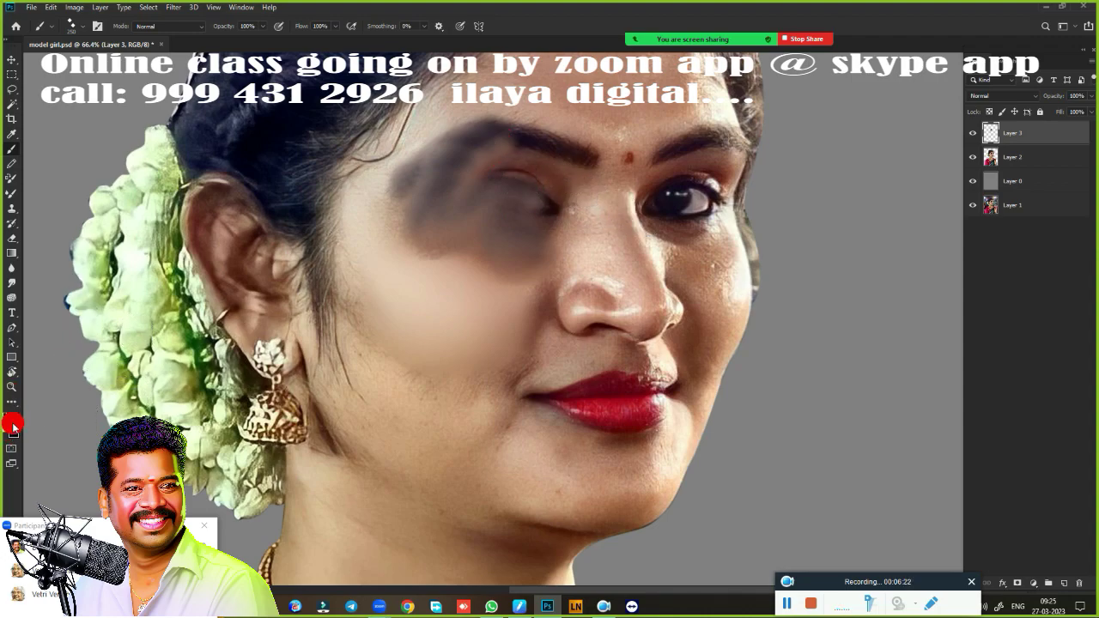
- Set the foreground colour to red and paint five vertical strokes across the face
click(11, 426)
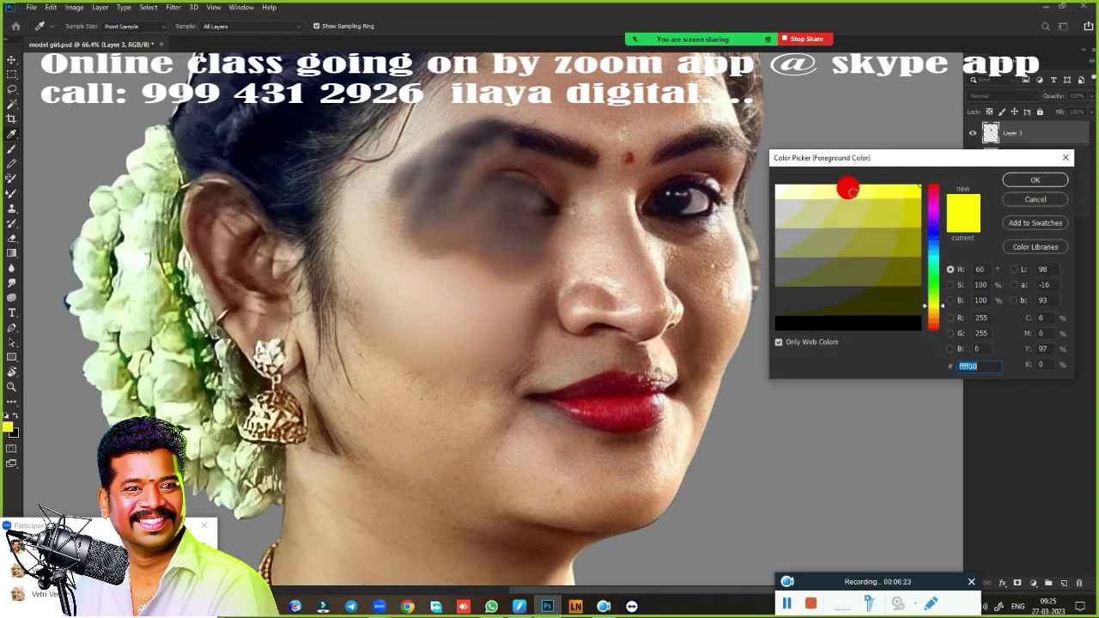
click(934, 191)
click(1035, 180)
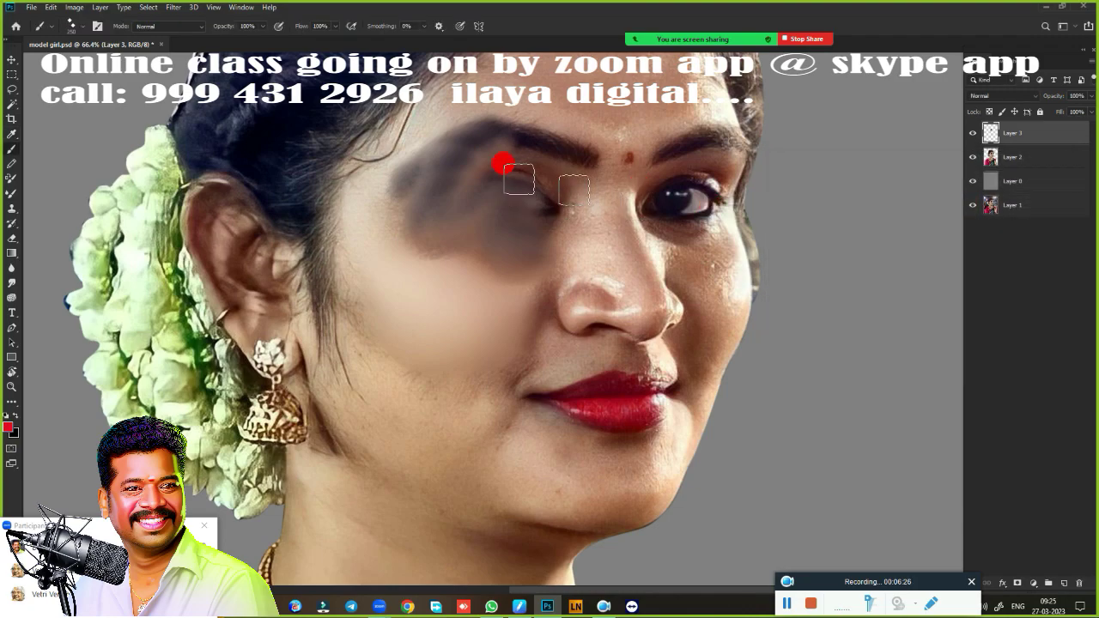
drag(584, 163, 511, 318)
drag(523, 154, 451, 300)
drag(388, 182, 377, 330)
drag(319, 164, 326, 339)
mouse_move(481, 124)
mouse_down()
mouse_move(544, 191)
mouse_move(583, 311)
mouse_move(552, 255)
mouse_up()
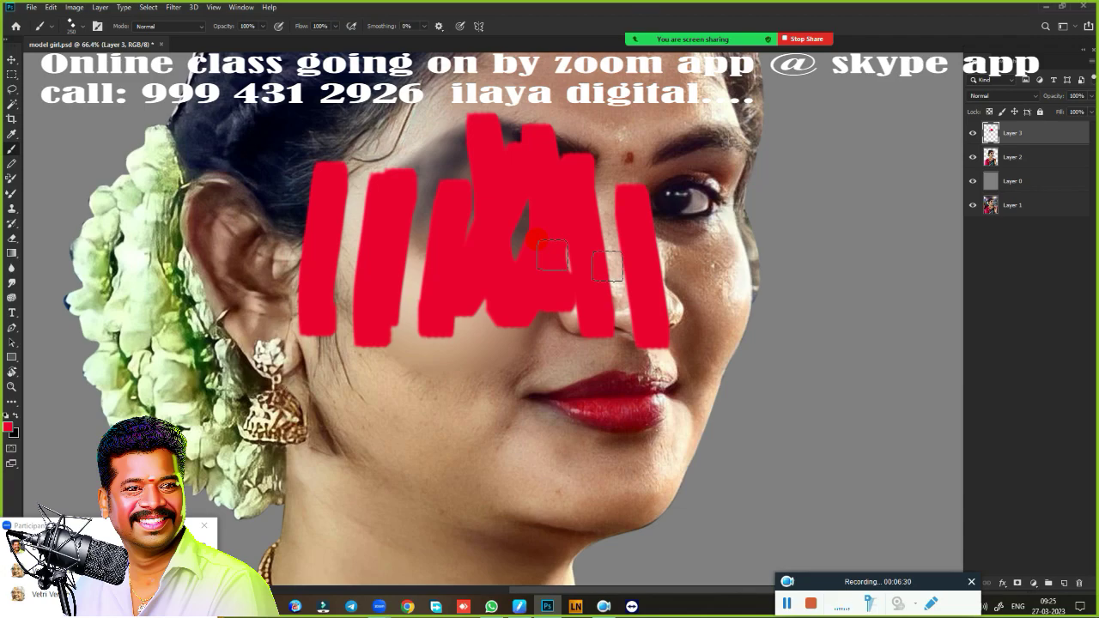
- Smudge the tops of the red strokes, then paint solid red over the nose and cheek
key(r)
mouse_move(588, 123)
mouse_down()
mouse_move(510, 124)
mouse_move(557, 131)
mouse_move(544, 147)
mouse_move(572, 170)
mouse_move(602, 169)
mouse_move(571, 189)
mouse_move(597, 253)
mouse_move(554, 273)
mouse_up()
key(b)
mouse_move(569, 184)
mouse_down()
mouse_move(564, 225)
mouse_move(450, 339)
mouse_up()
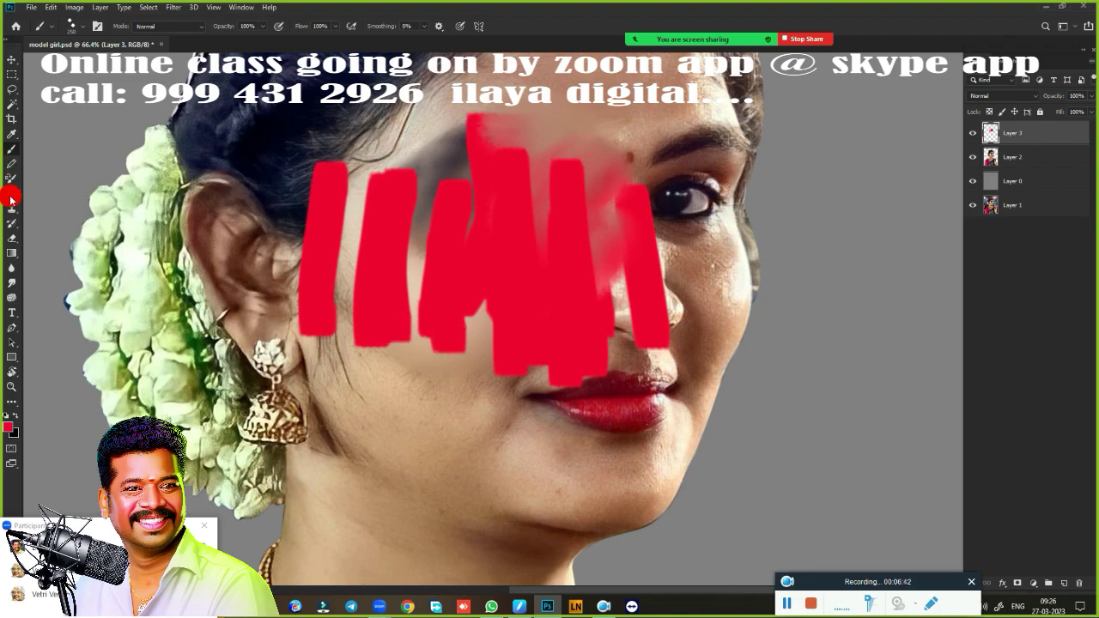
- Switch to an enlarged Mixer Brush, delete the red-stroked Layer 3 and add a new empty layer
key(shift+b)
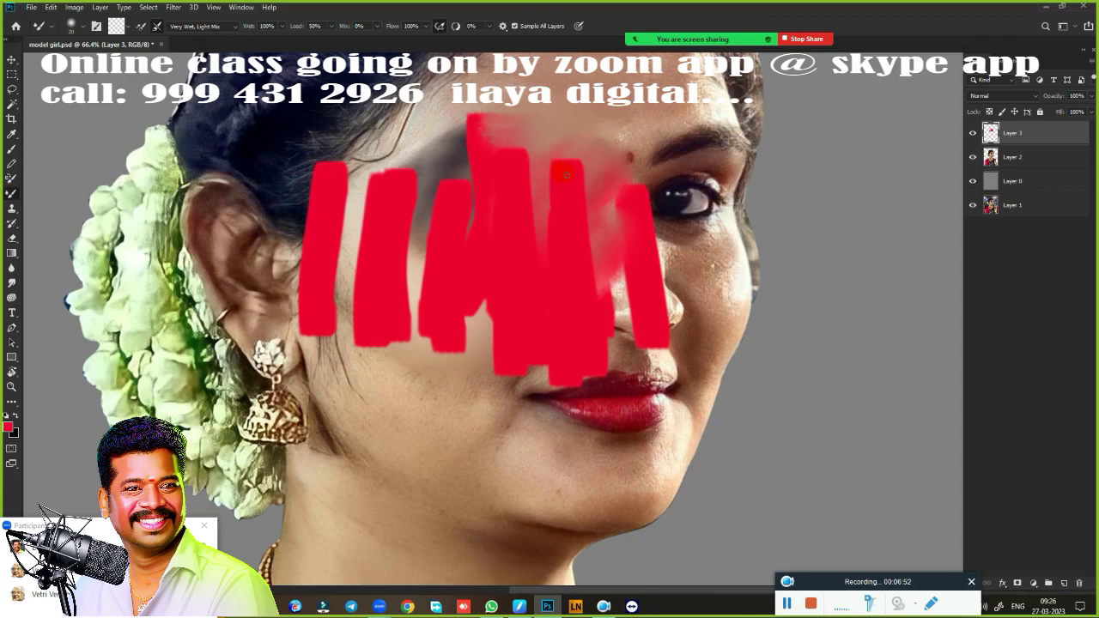
key(bracketright)
key(bracketright)
key(bracketright)
key(bracketright)
key(Delete)
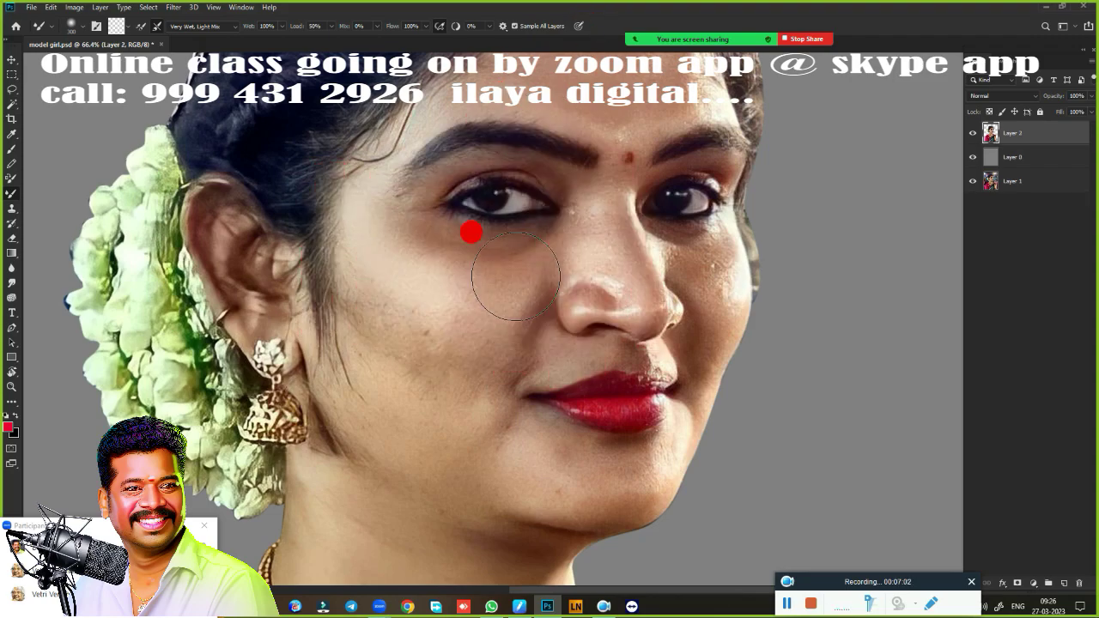
click(1062, 582)
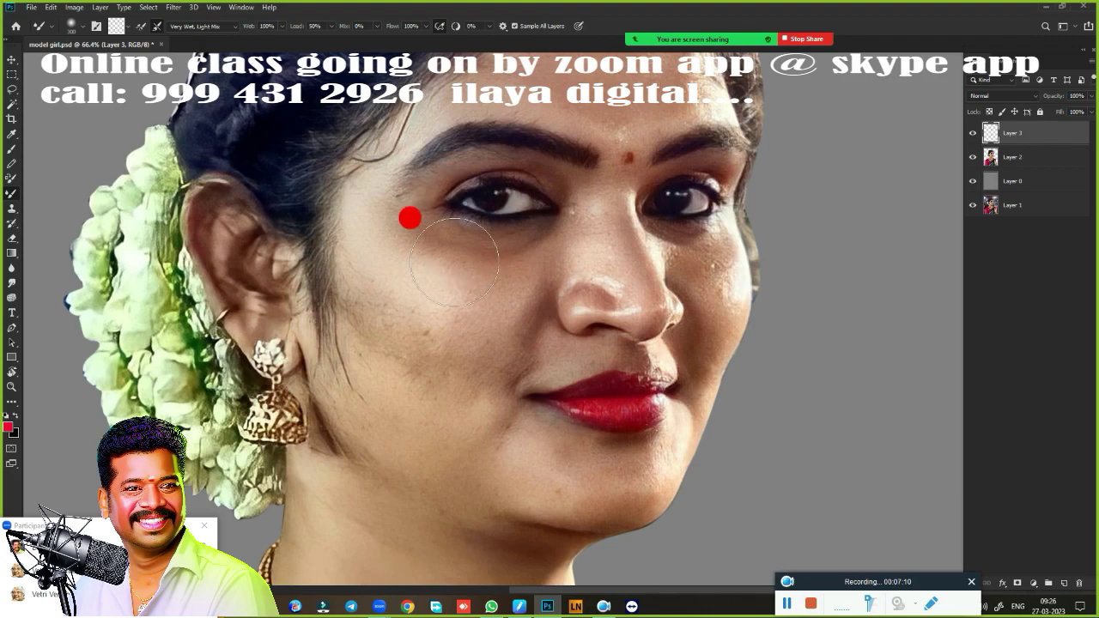
- Load the mixer brush with yellow (ffff00), after briefly trying blue
scroll(433, 312, up, 3)
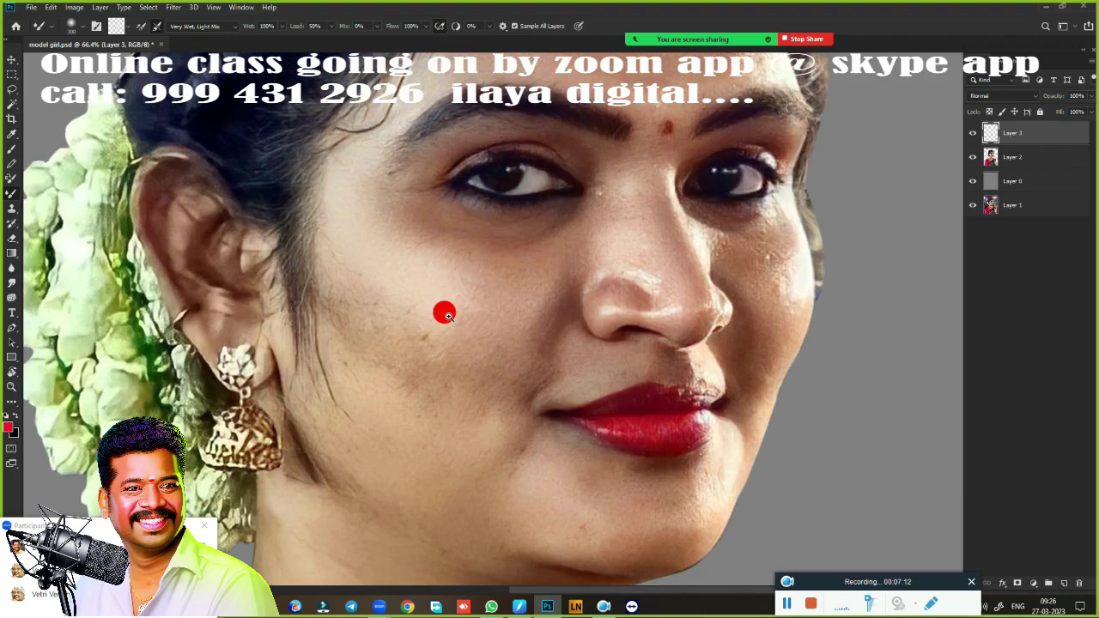
mouse_move(449, 311)
mouse_down()
mouse_move(466, 308)
mouse_move(414, 303)
mouse_move(488, 336)
mouse_move(395, 307)
mouse_move(448, 314)
mouse_up()
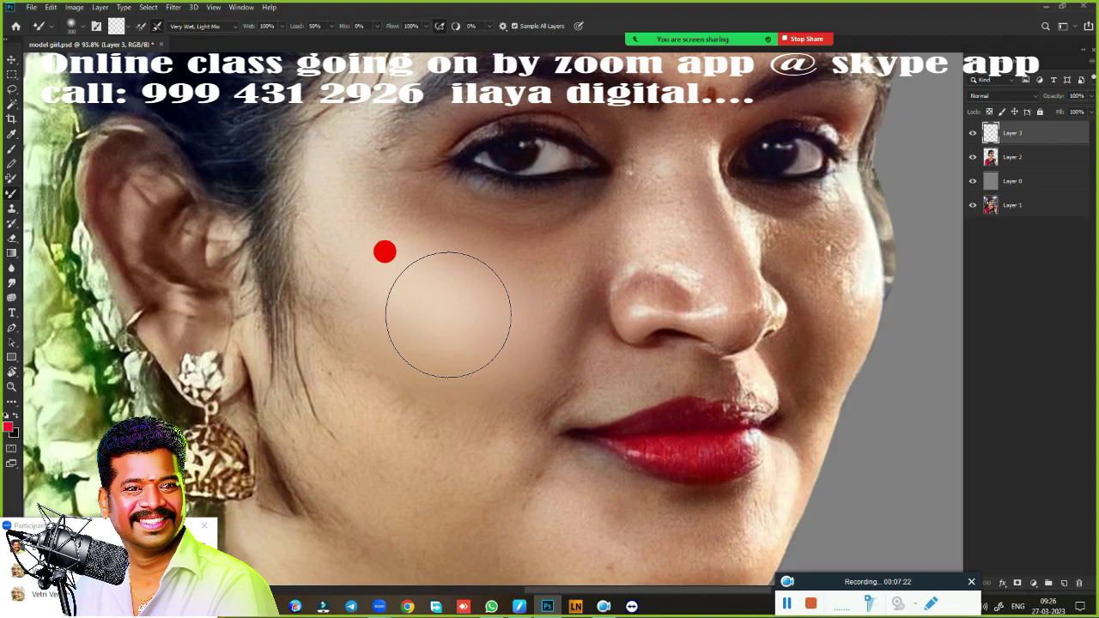
click(115, 32)
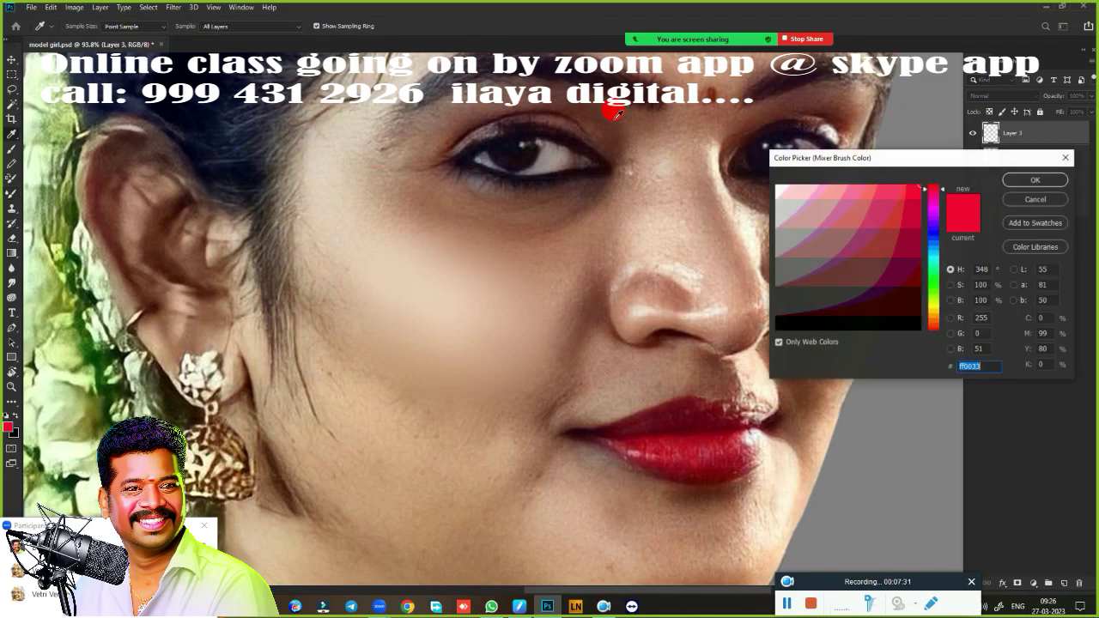
click(934, 238)
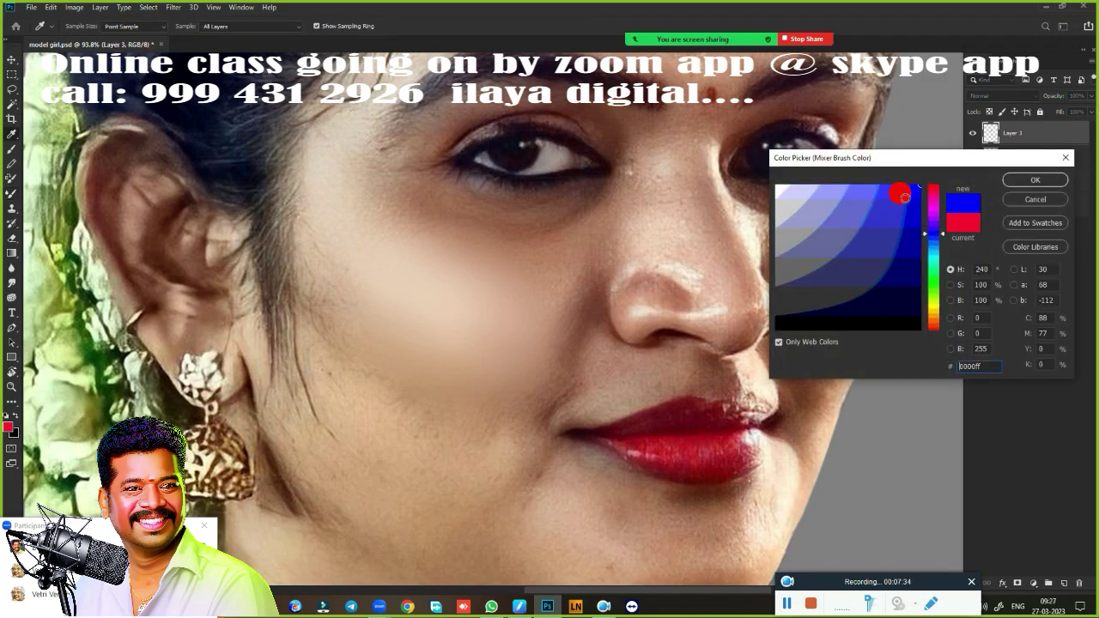
click(1034, 180)
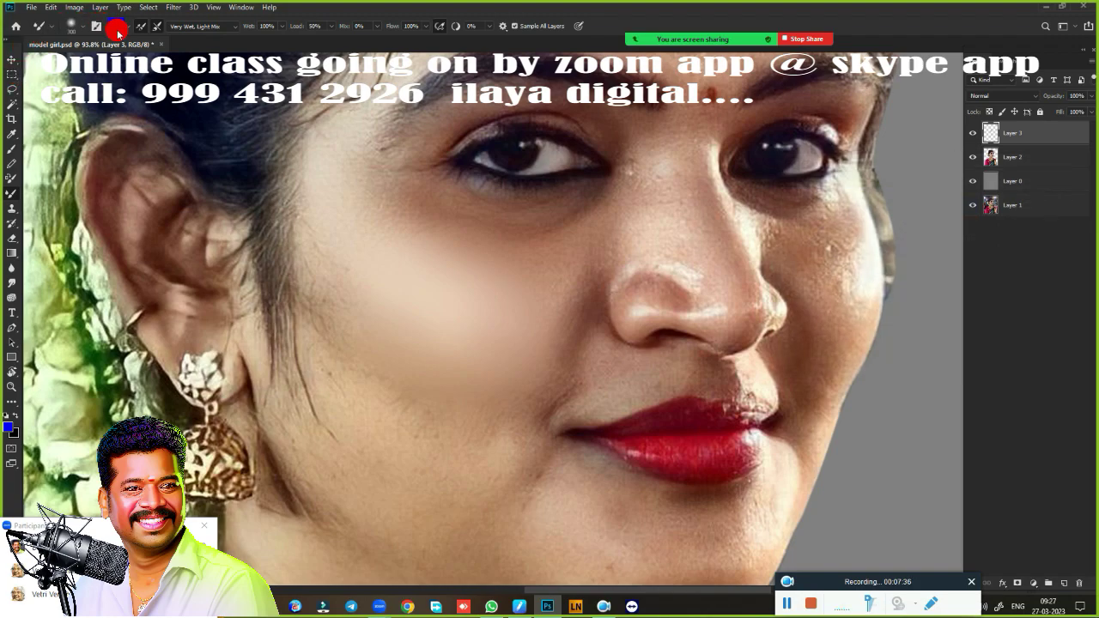
click(116, 26)
click(933, 304)
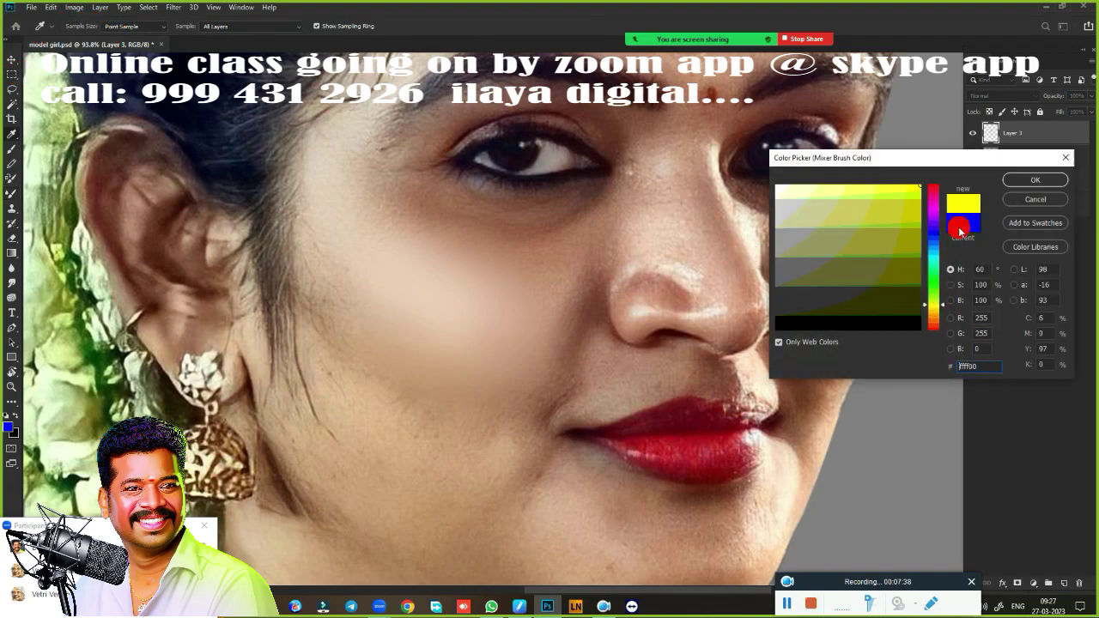
click(1034, 180)
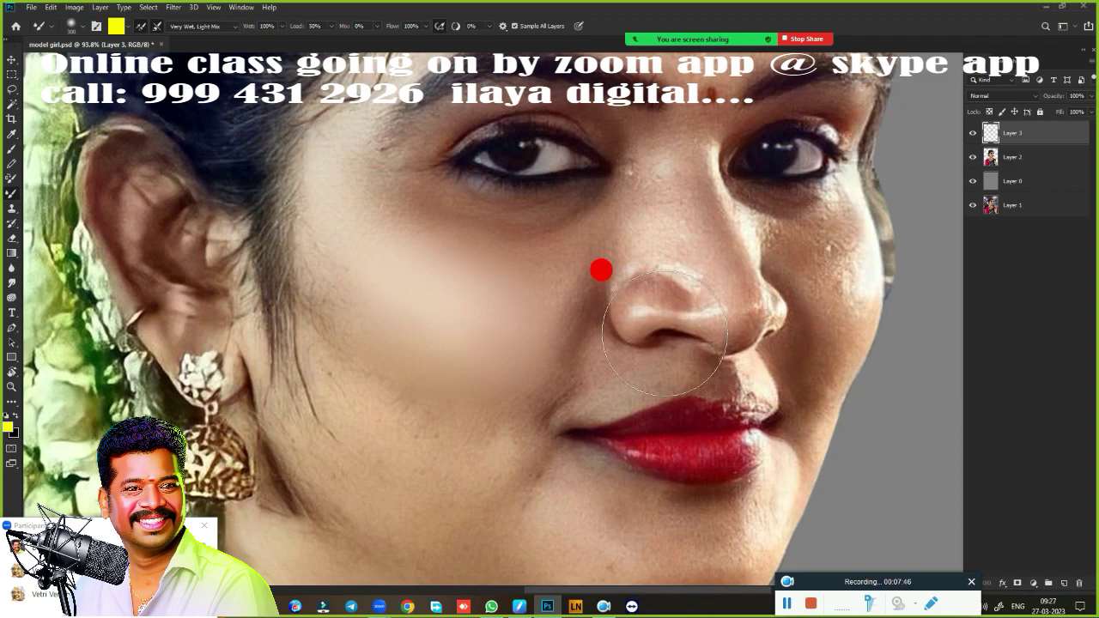
- Paint yellow on the left nostril with a smaller mixer brush, then clean the brush and blend it in
scroll(704, 327, up, 5)
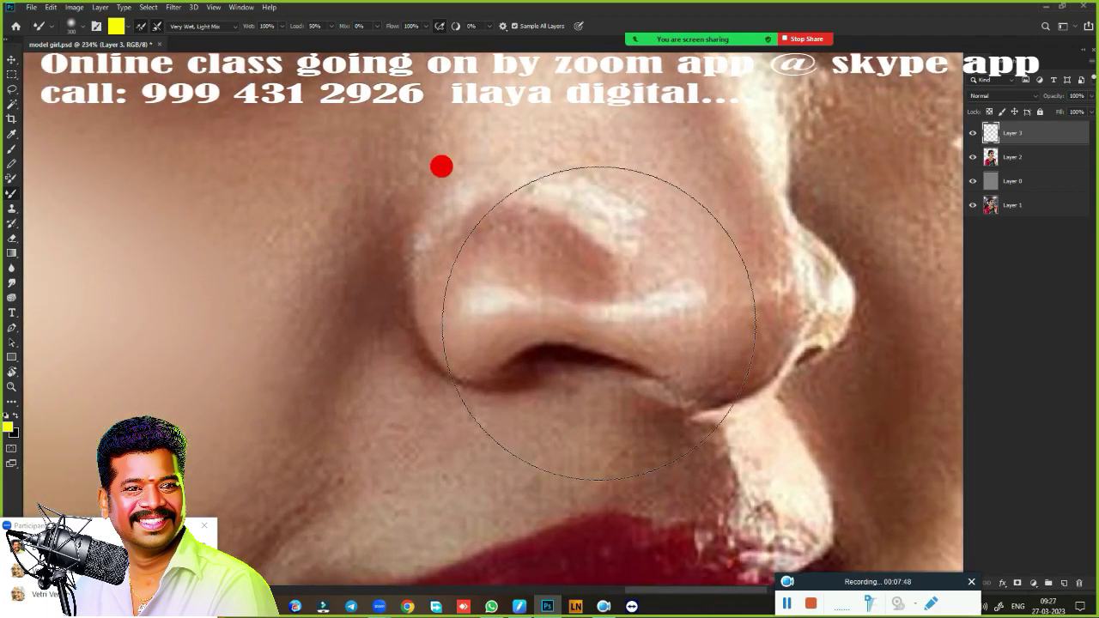
key(bracketleft)
key(bracketleft)
key(bracketleft)
key(bracketleft)
key(bracketleft)
key(bracketleft)
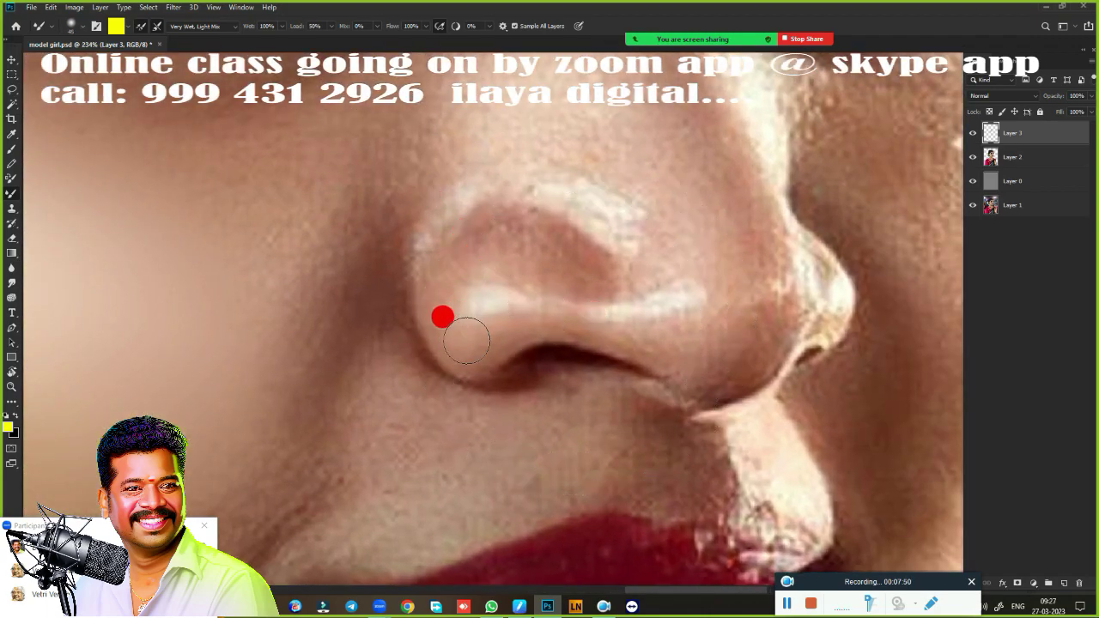
mouse_move(454, 322)
mouse_down()
mouse_move(516, 330)
mouse_move(480, 339)
mouse_move(451, 320)
mouse_move(446, 290)
mouse_move(473, 262)
mouse_move(515, 252)
mouse_up()
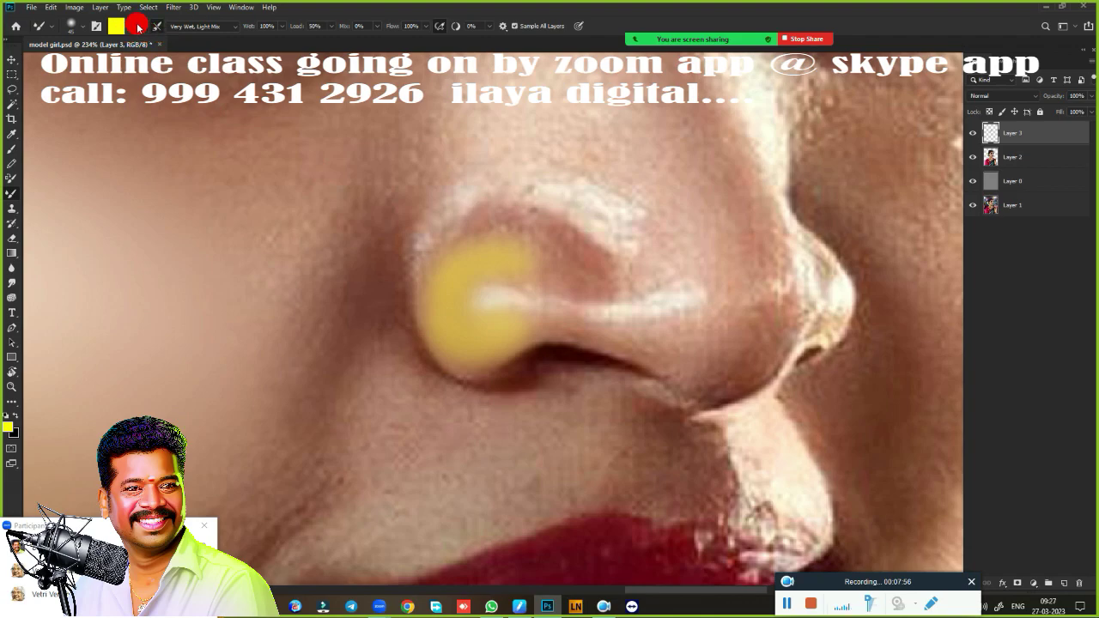
click(138, 28)
mouse_move(539, 245)
mouse_down()
mouse_move(566, 253)
mouse_move(520, 226)
mouse_move(578, 217)
mouse_move(566, 188)
mouse_move(645, 257)
mouse_move(564, 329)
mouse_move(570, 303)
mouse_move(591, 290)
mouse_move(593, 306)
mouse_move(576, 302)
mouse_up()
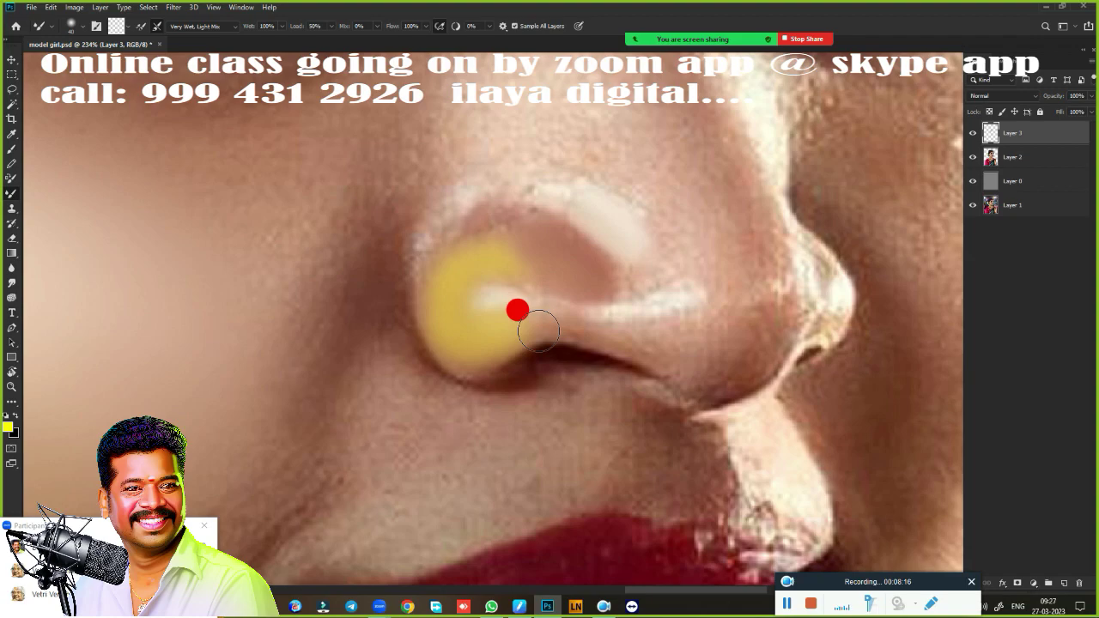
mouse_move(539, 328)
mouse_down()
mouse_move(445, 320)
mouse_move(474, 307)
mouse_move(404, 326)
mouse_move(448, 328)
mouse_move(509, 352)
mouse_move(487, 385)
mouse_move(662, 366)
mouse_move(633, 331)
mouse_move(604, 345)
mouse_up()
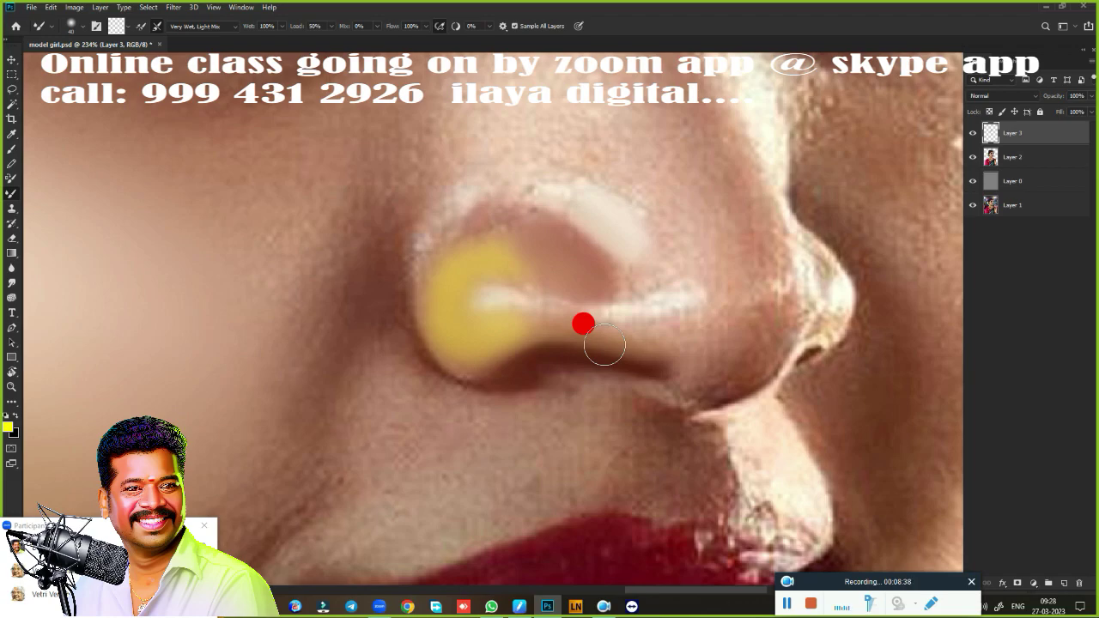
key(ctrl+0)
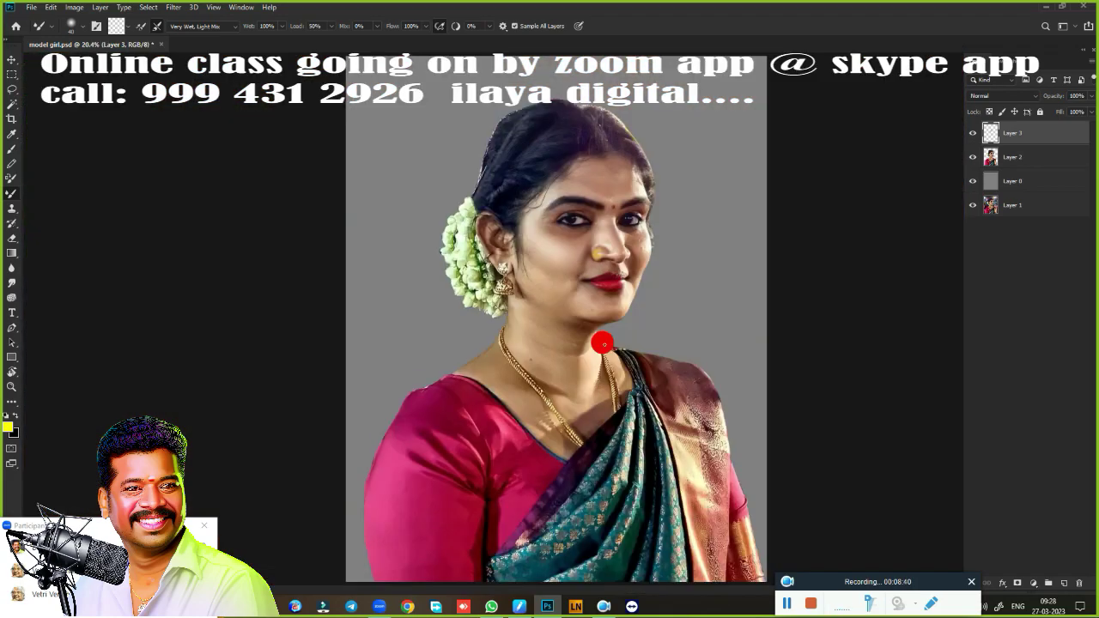
- Delete Layer 3 and hide Layer 0 and Layer 2 to reveal the original photo
key(Delete)
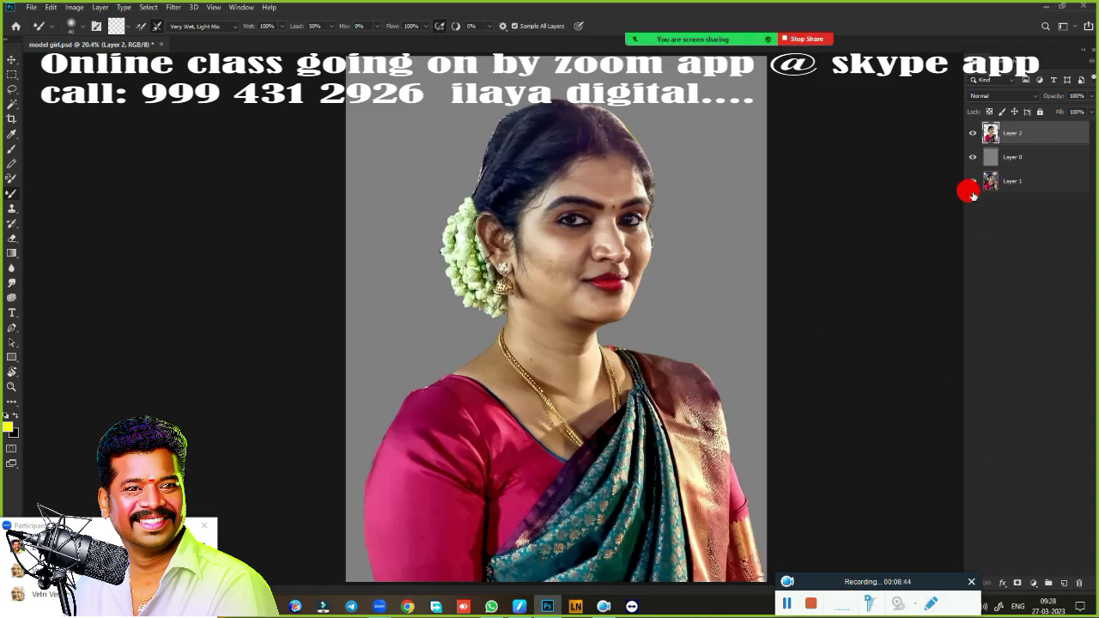
drag(969, 158, 970, 133)
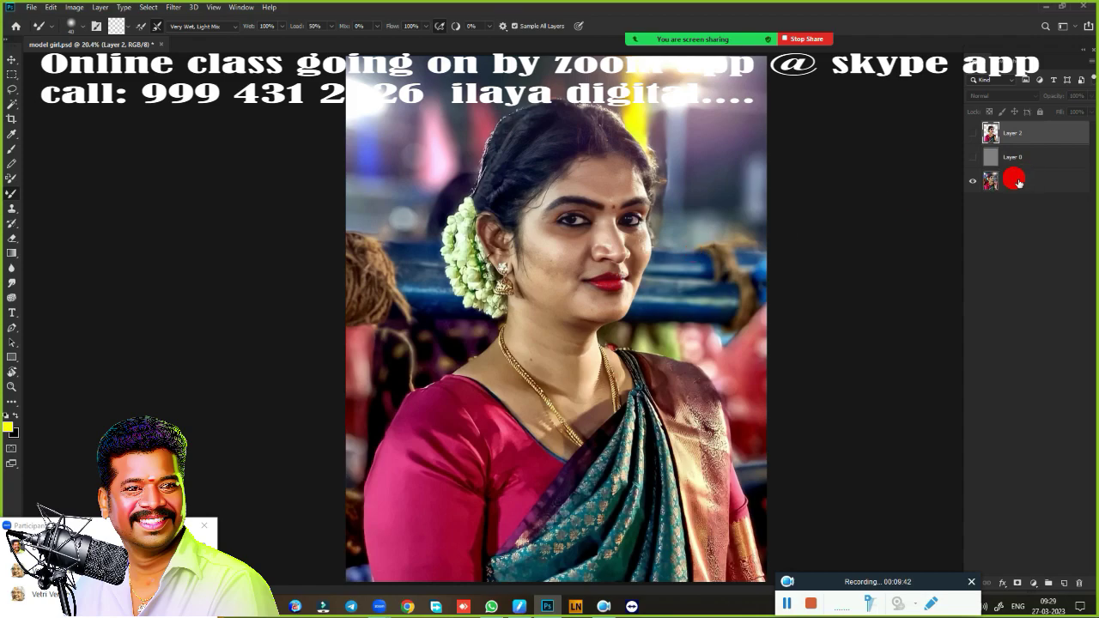
- Make Layer 0 visible and active, then fill it with the black background colour
click(973, 157)
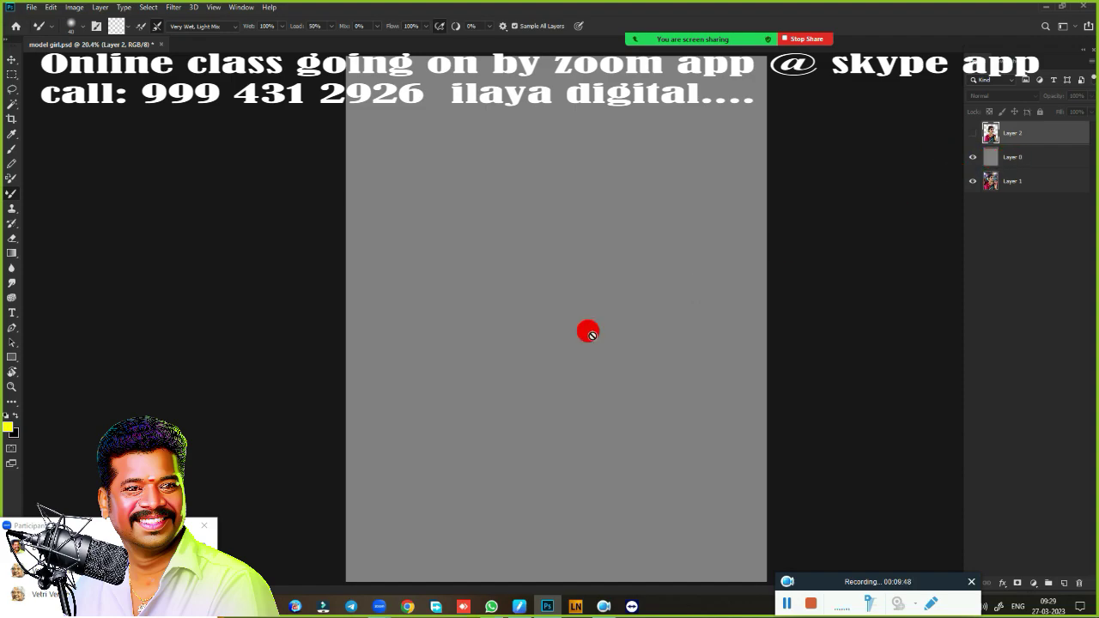
key(shift+F5)
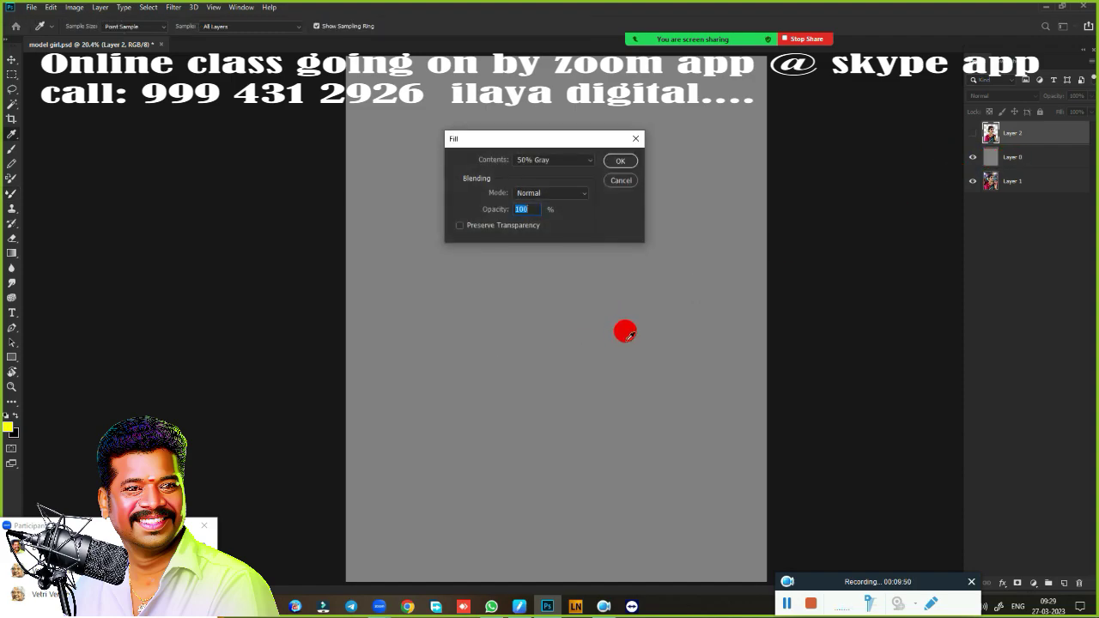
key(Return)
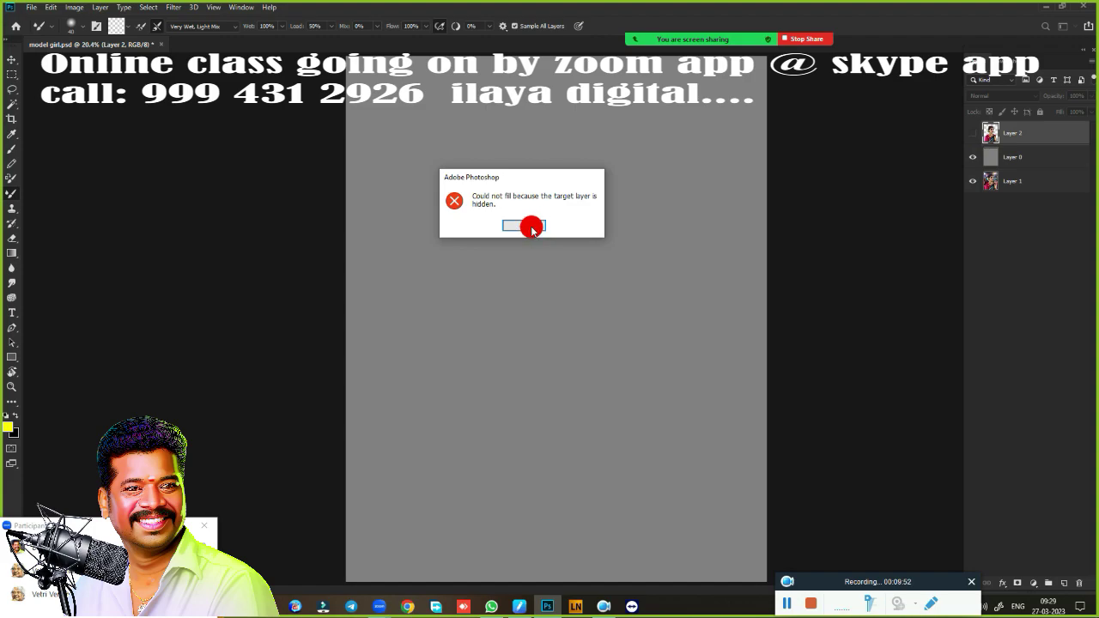
click(531, 228)
click(1020, 159)
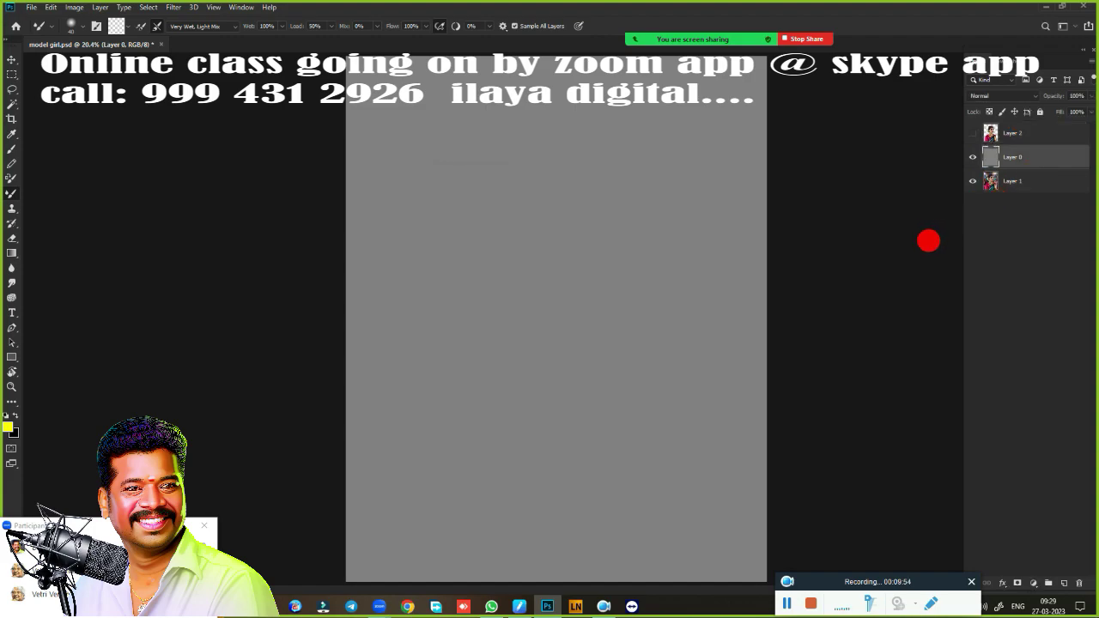
key(ctrl+BackSpace)
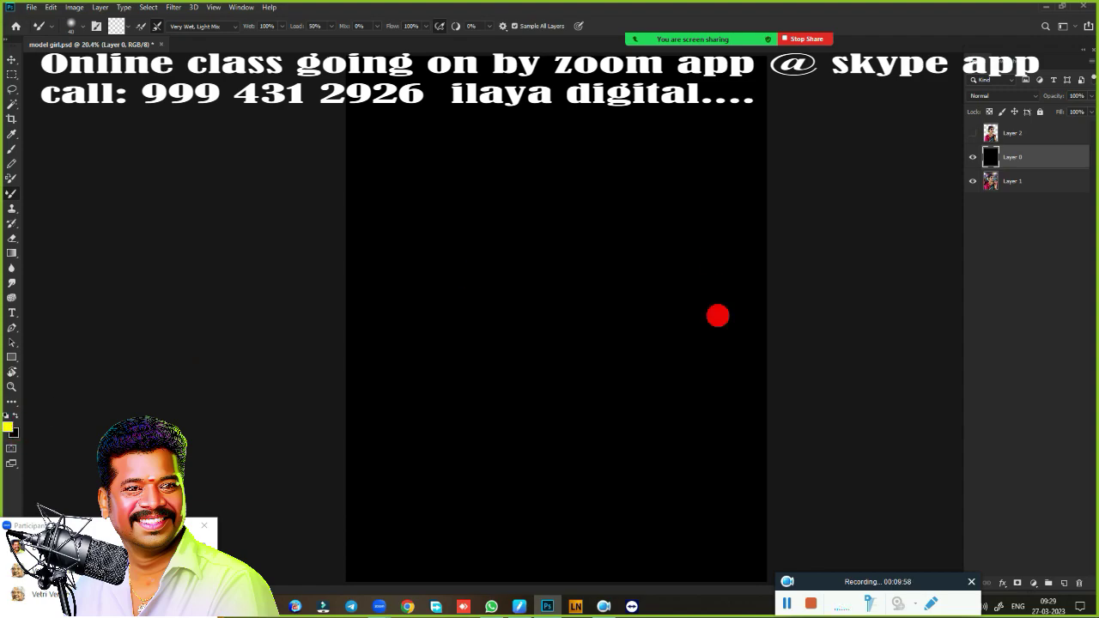
- Fill Layer 0 with 50% Gray through the Fill dialog
key(shift+BackSpace)
key(Return)
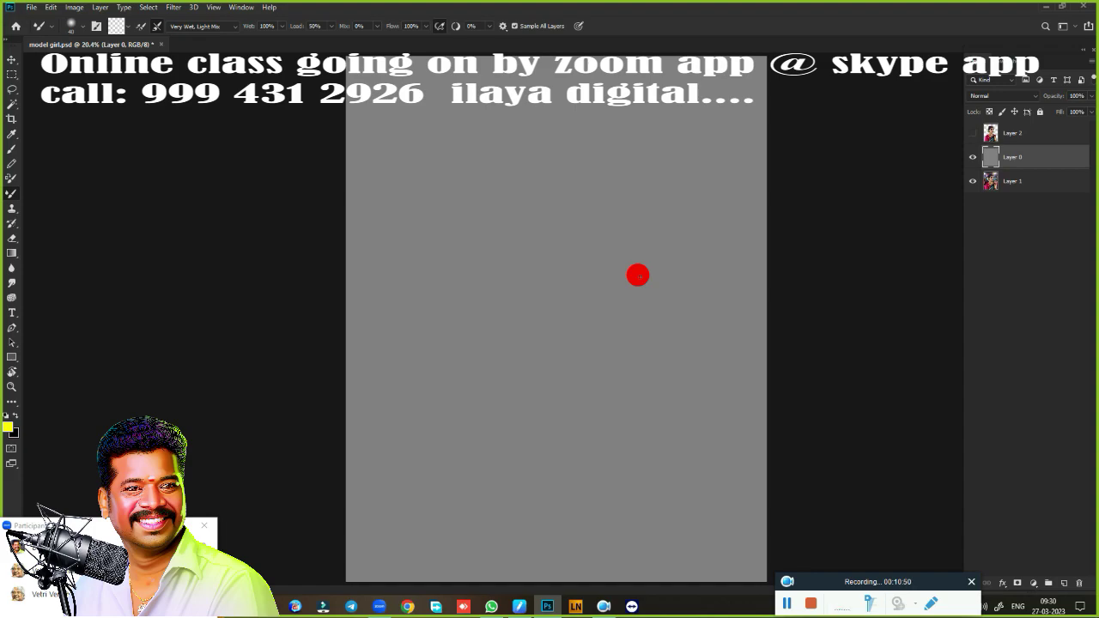
- Make Layer 0 and Layer 2 visible, then duplicate Layer 2 as Layer 2 copy
click(973, 157)
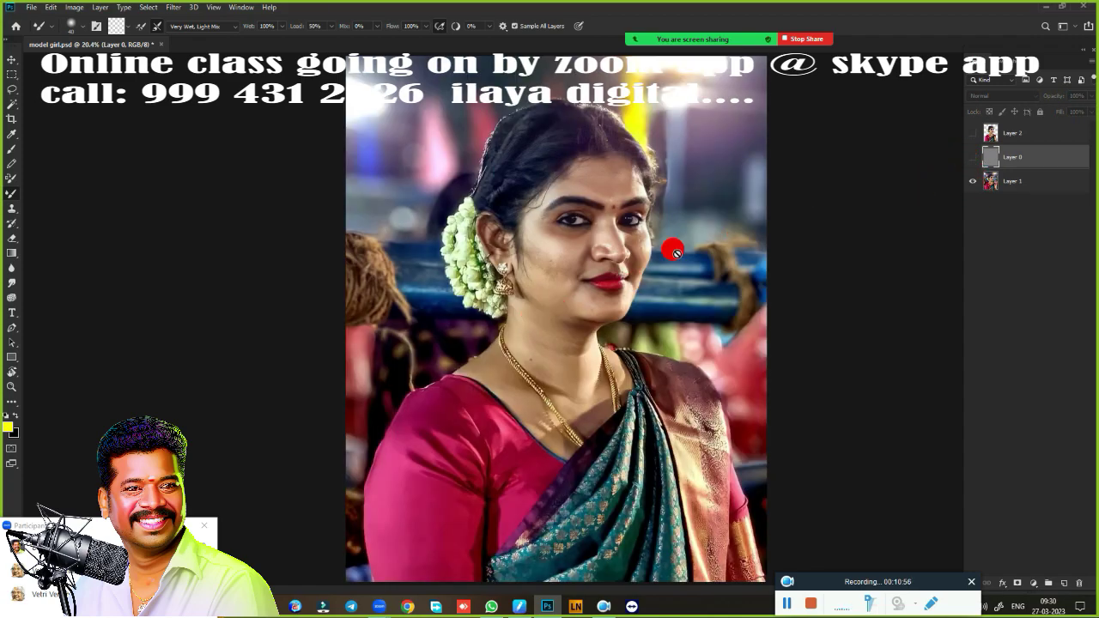
click(973, 157)
click(973, 133)
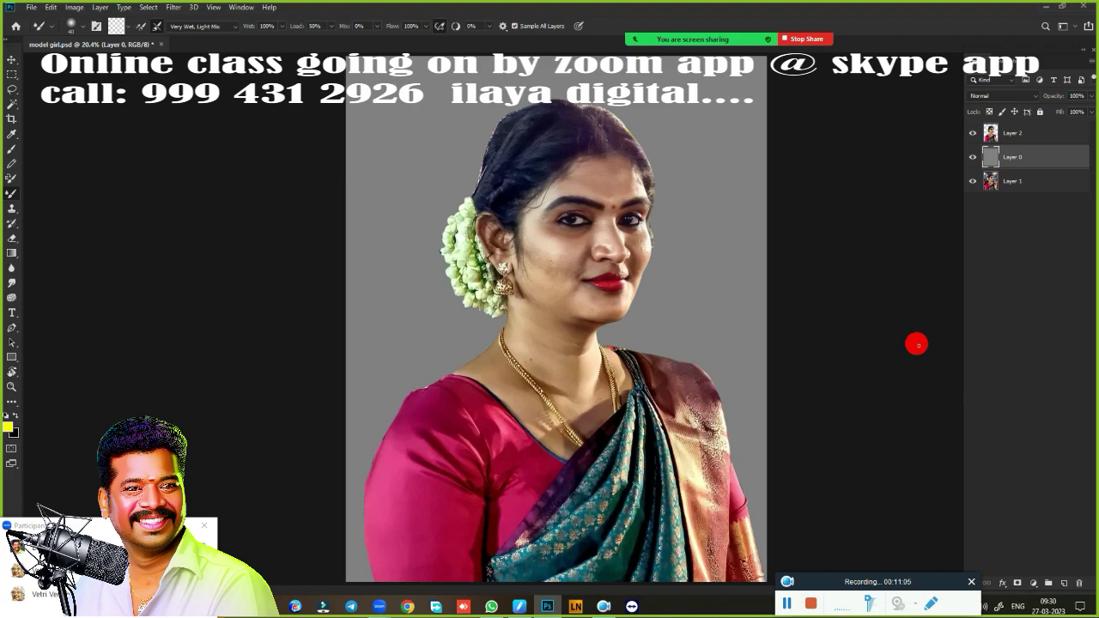
click(1044, 135)
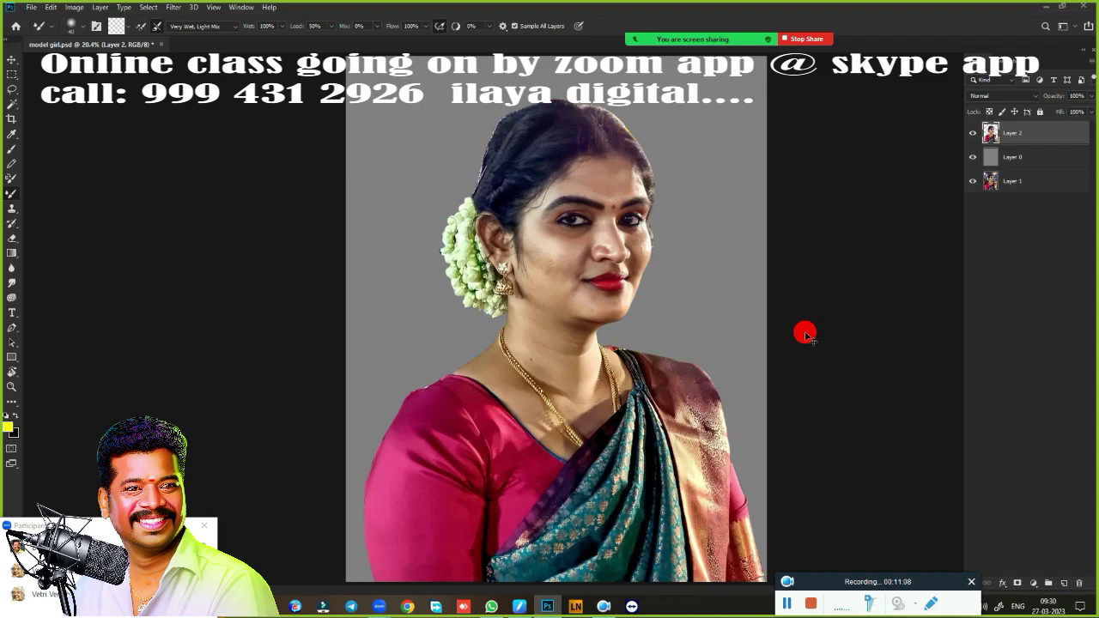
key(ctrl+j)
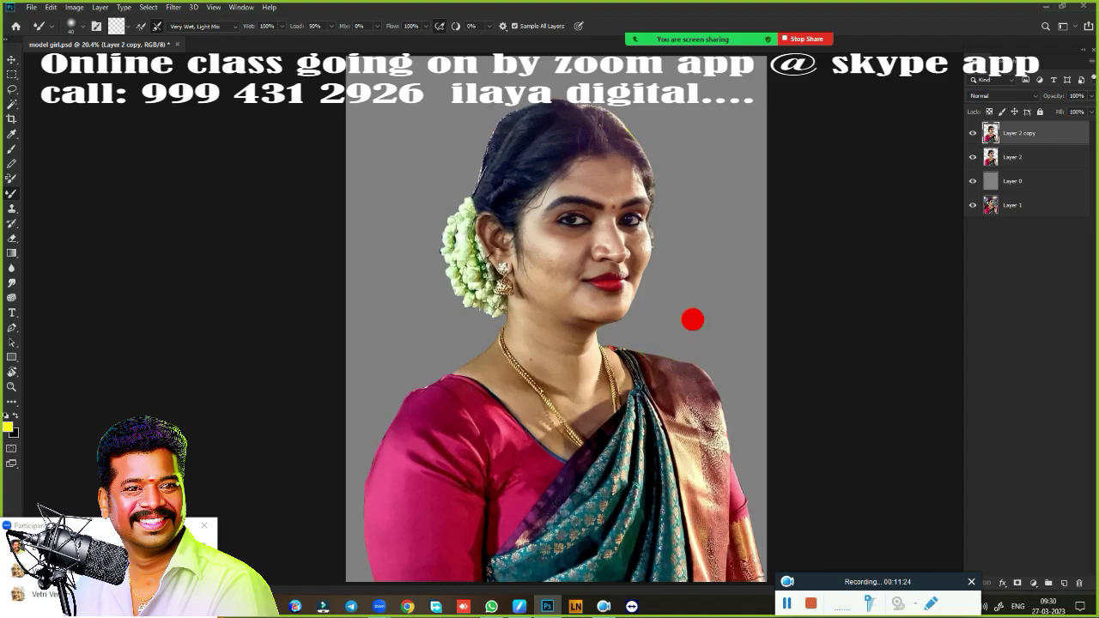
- Zoom in on the woman's face and toggle Layer 2 copy off and on to compare
ctrl+click(718, 248)
mouse_move(718, 248)
mouse_down()
mouse_move(731, 246)
mouse_move(711, 265)
mouse_up()
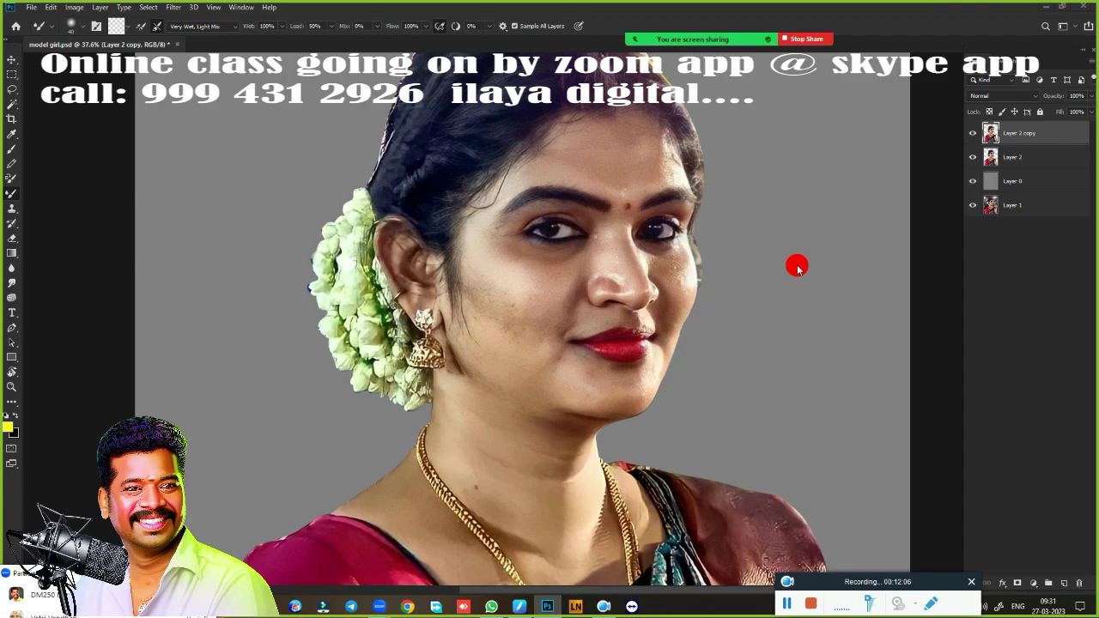
click(971, 133)
click(972, 133)
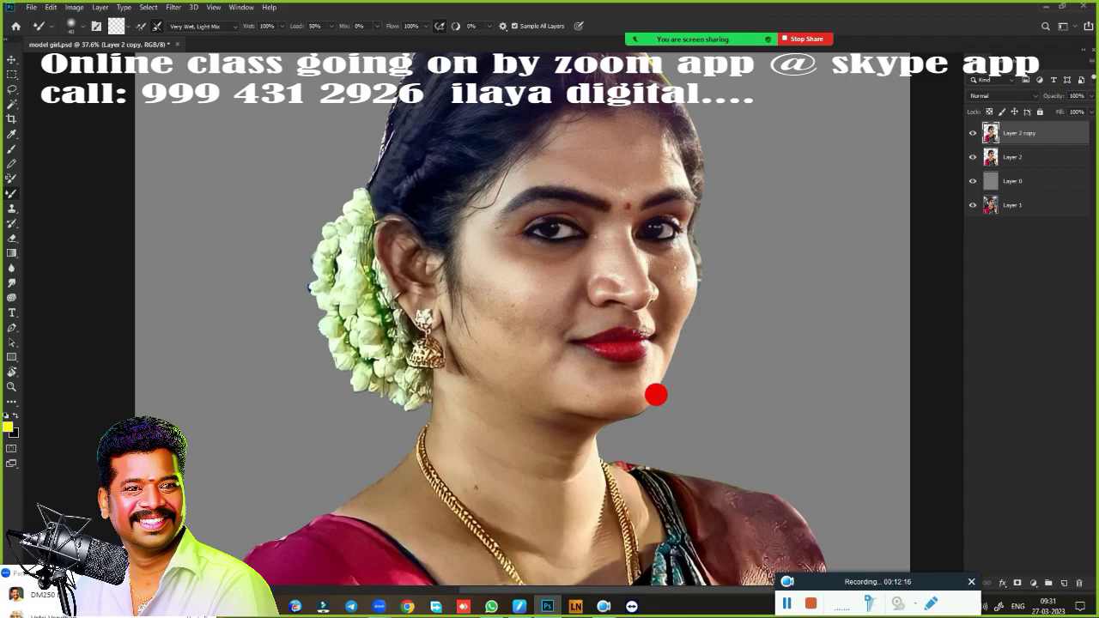
- Open Color Balance, Curves and Levels in turn, cancelling each without applying changes
key(ctrl+b)
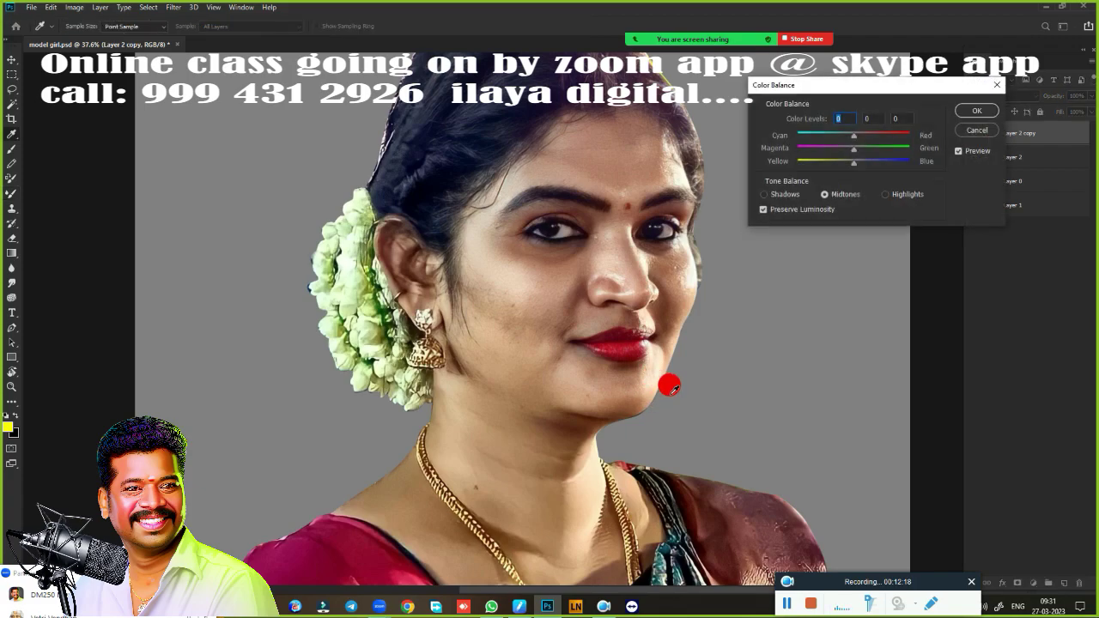
click(977, 131)
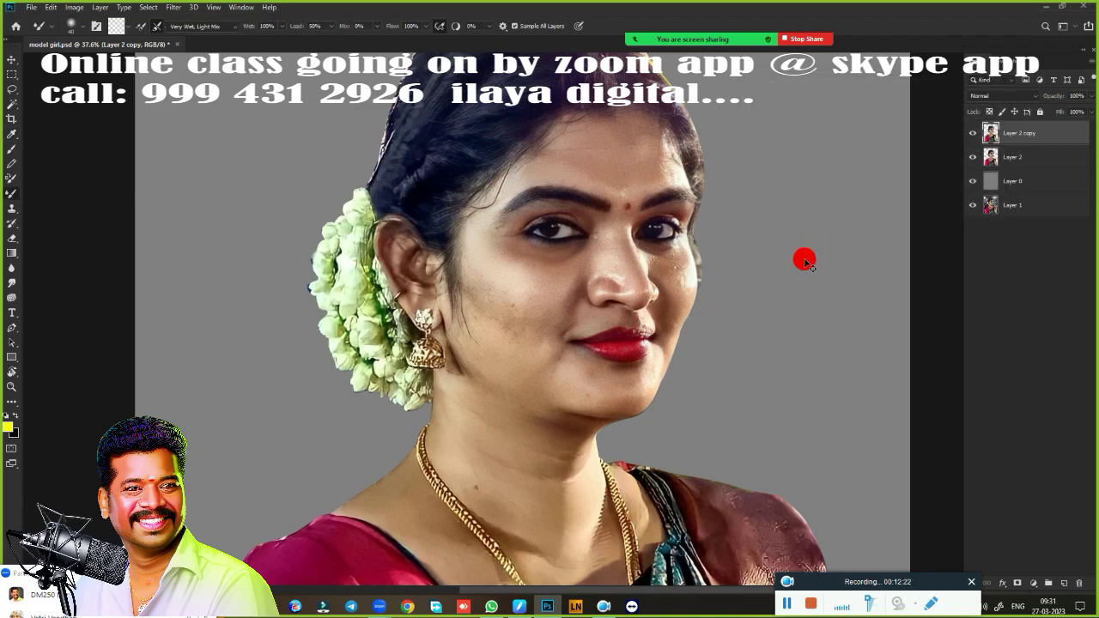
key(ctrl+m)
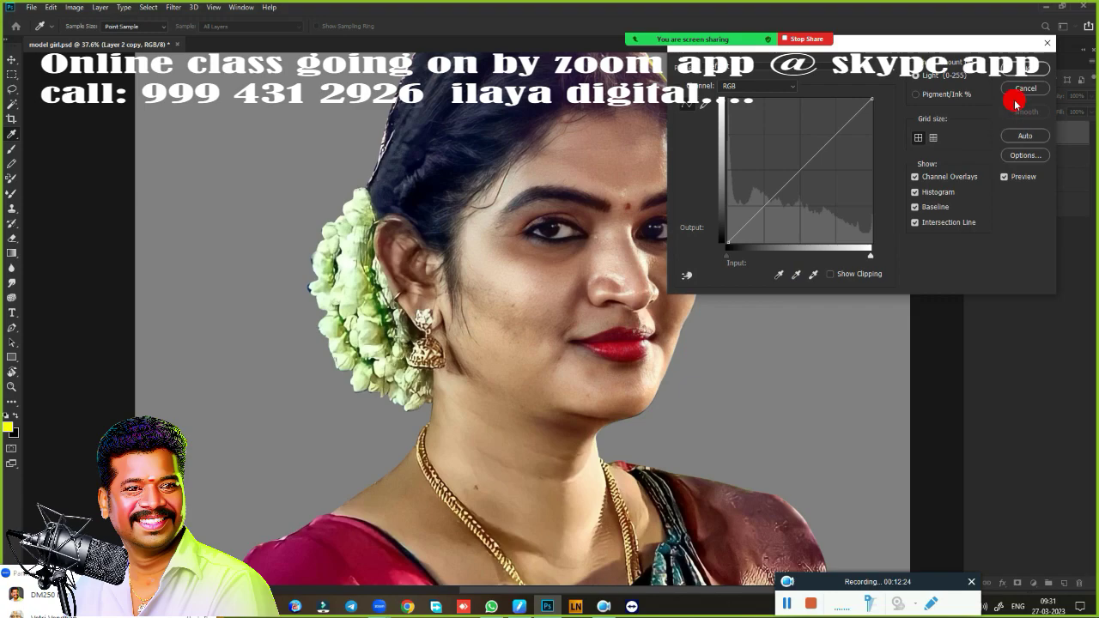
click(1025, 71)
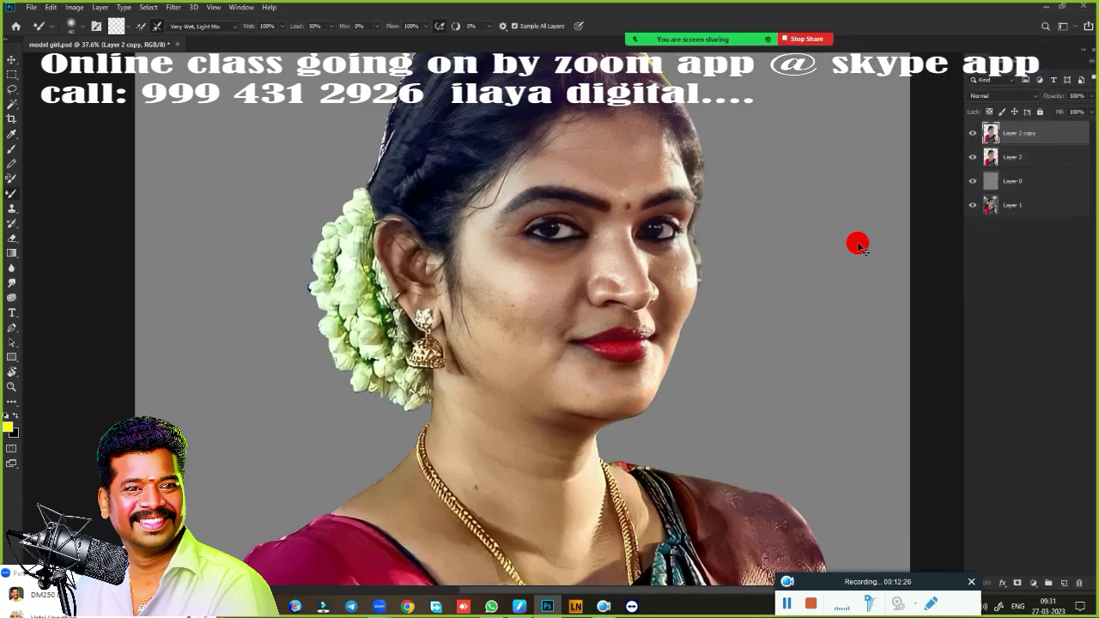
key(ctrl+l)
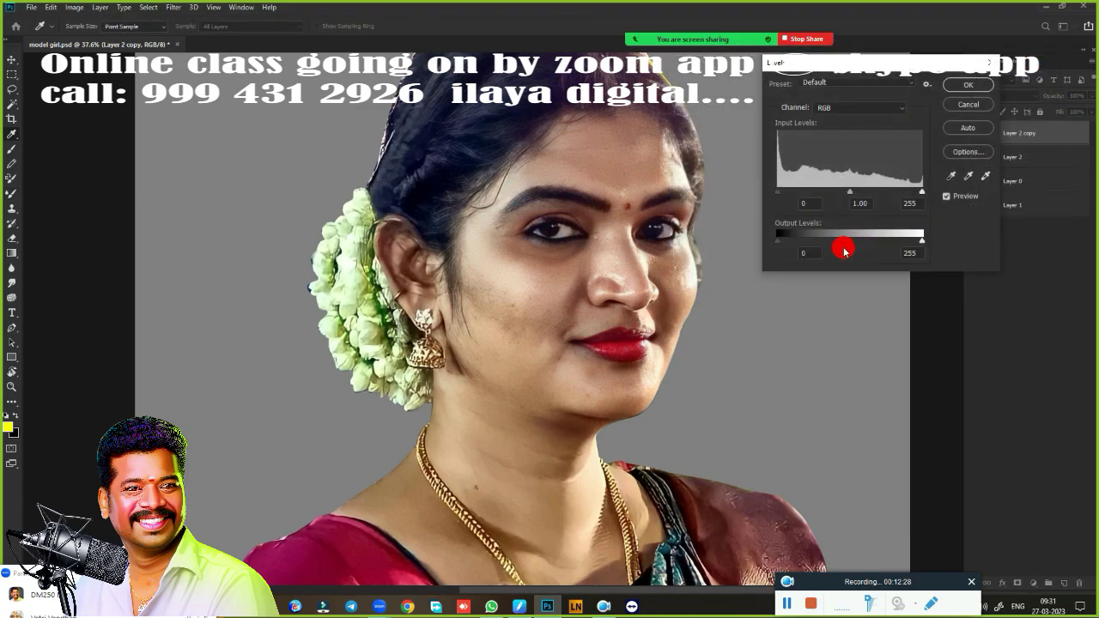
click(975, 108)
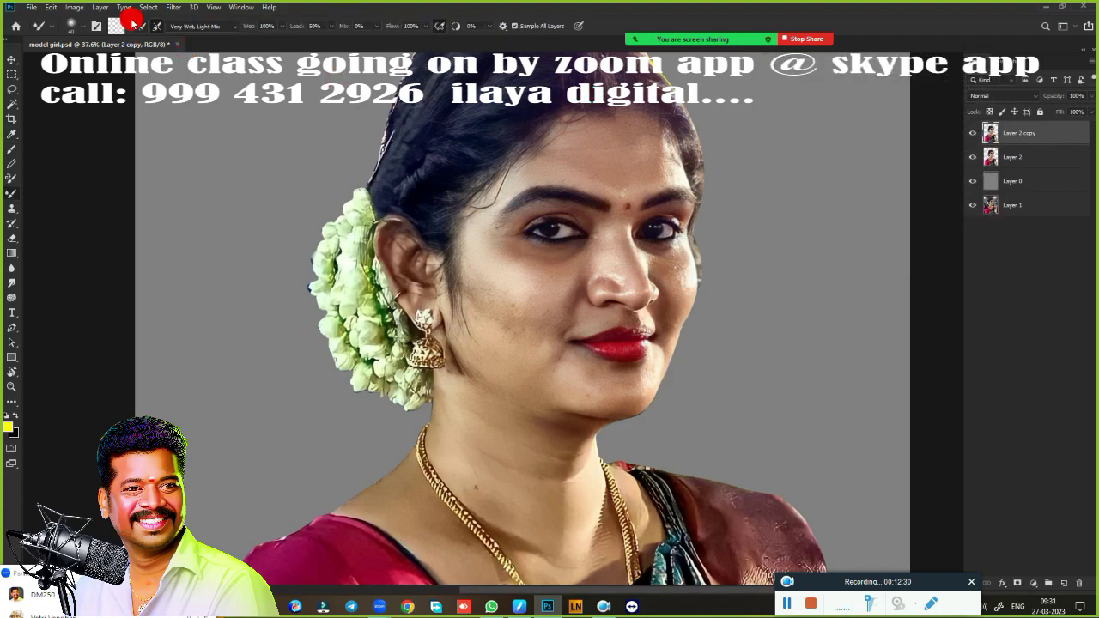
- Browse the Image > Adjustments list without applying anything, then open the Filter menu
click(74, 6)
mouse_move(184, 37)
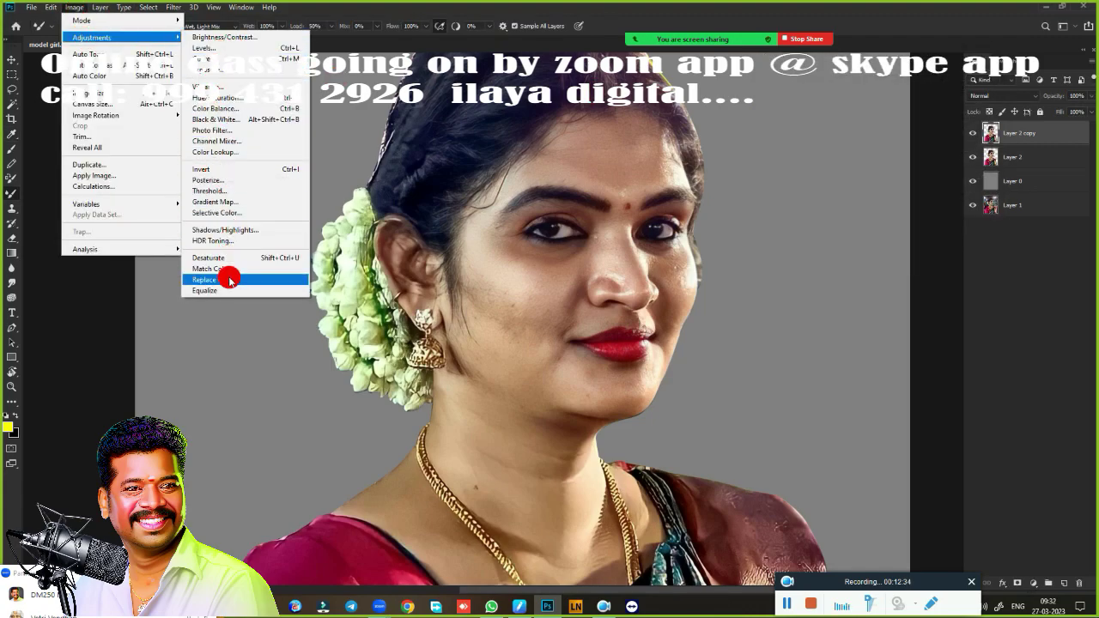
click(268, 425)
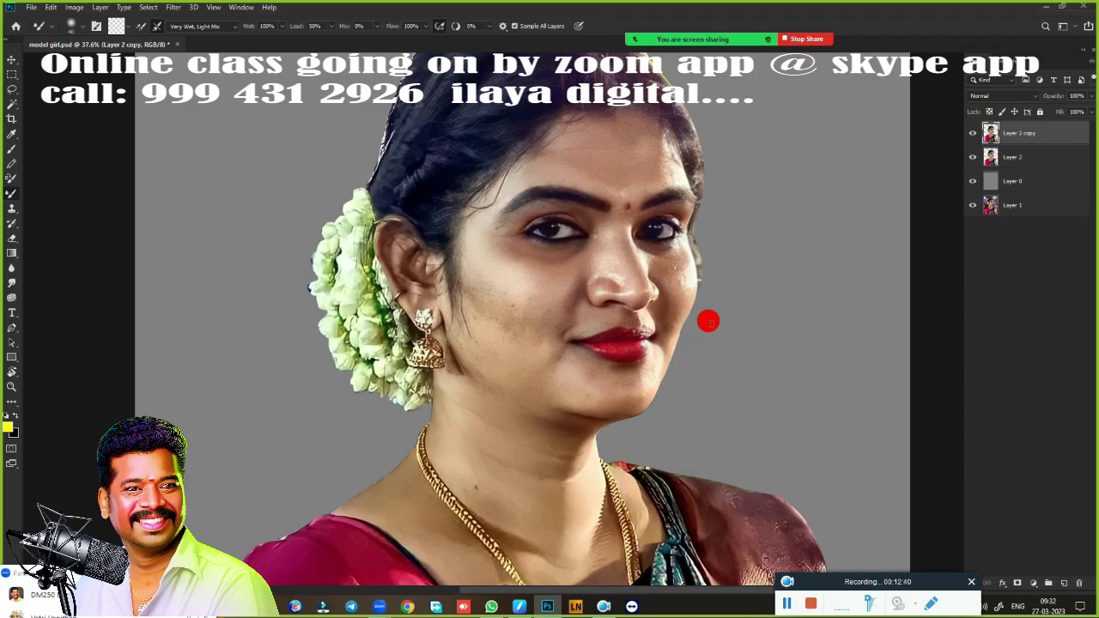
click(174, 7)
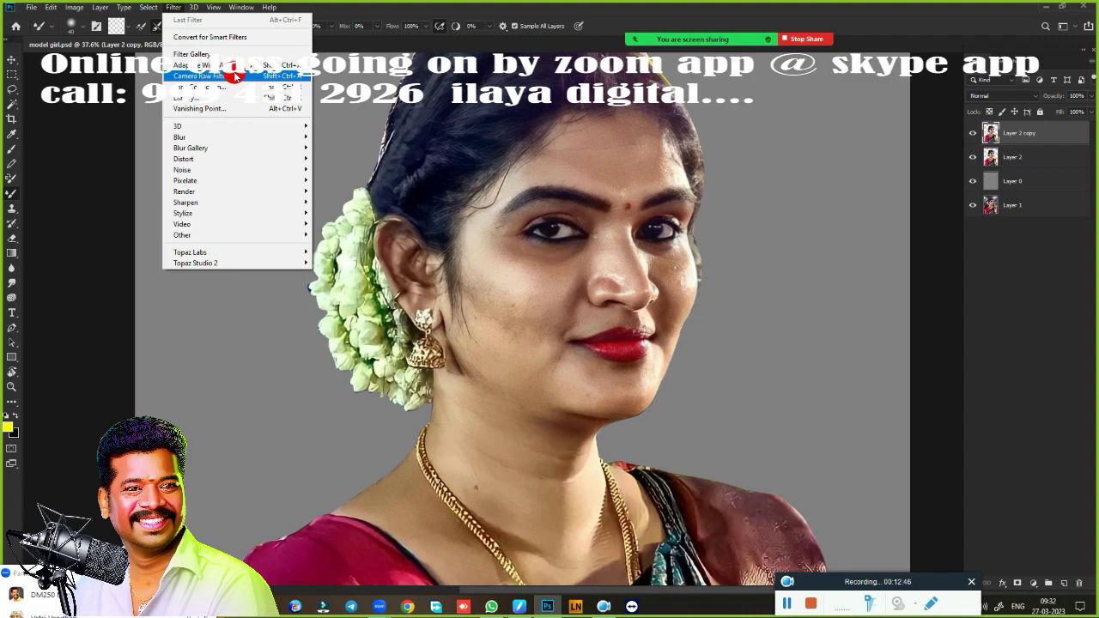
- Launch the Camera Raw filter and zoom the preview to show the whole face
click(235, 79)
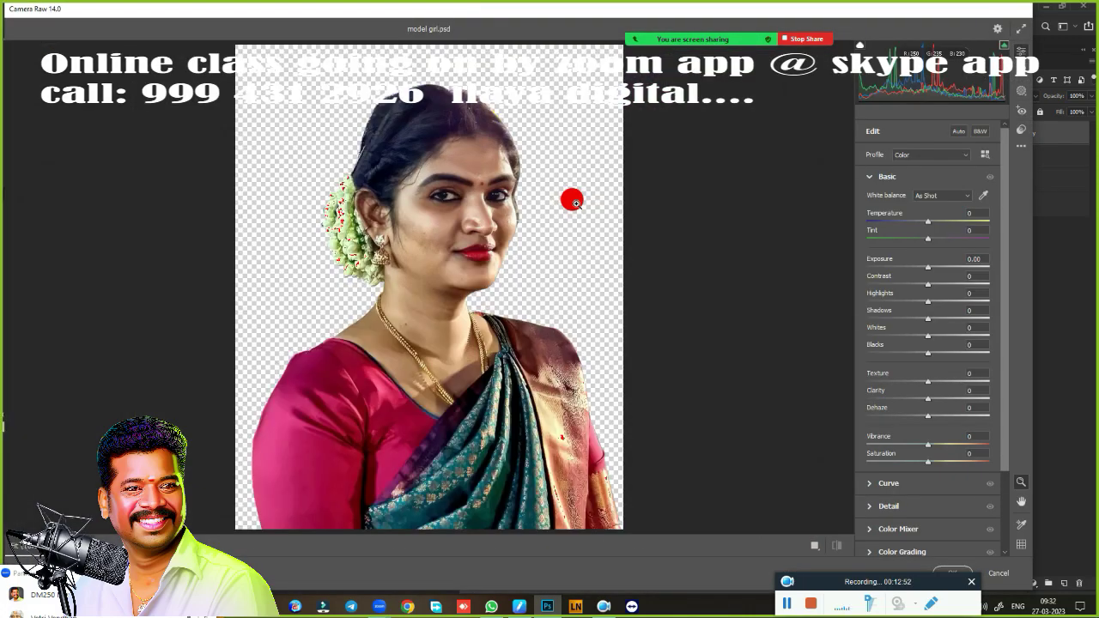
scroll(537, 272, up, 5)
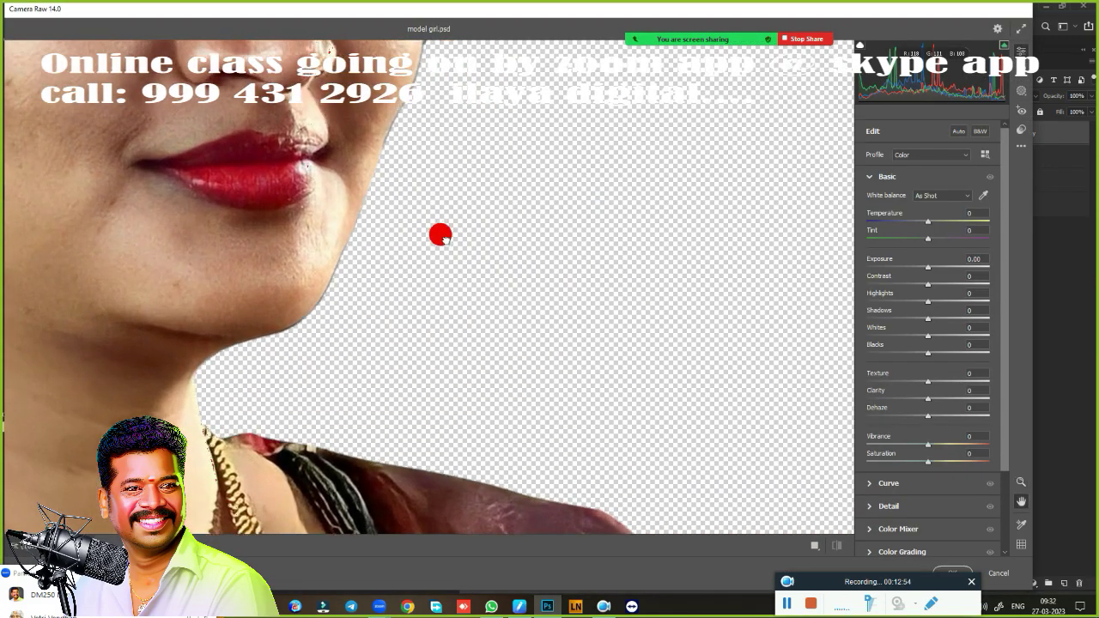
drag(440, 234, 735, 387)
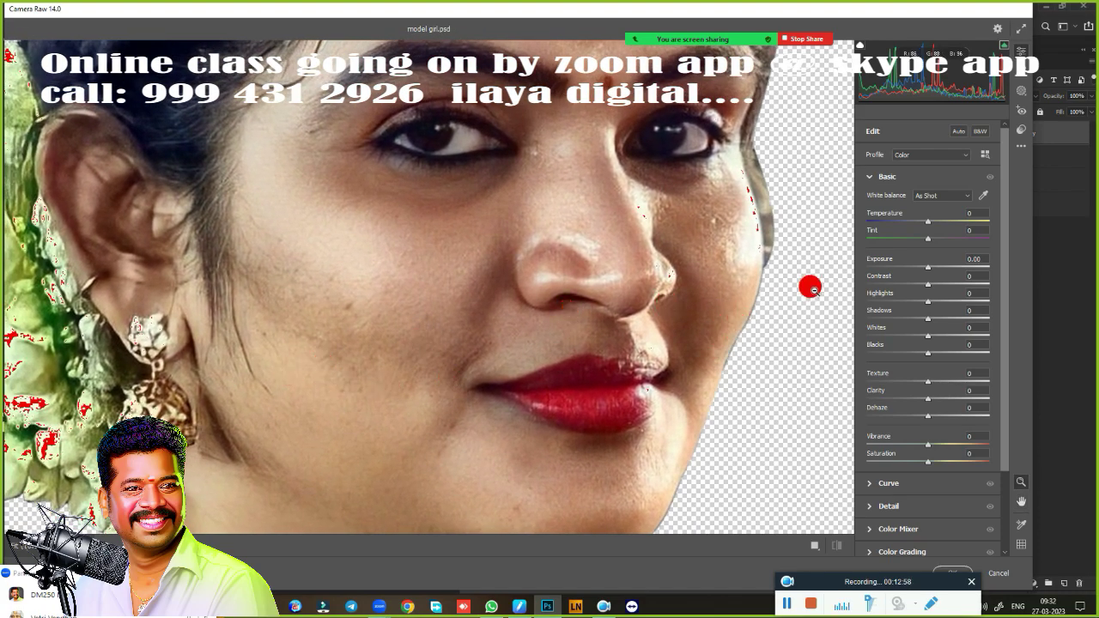
- Try Auto white balance in the Basic panel, then revert it to As Shot
click(868, 177)
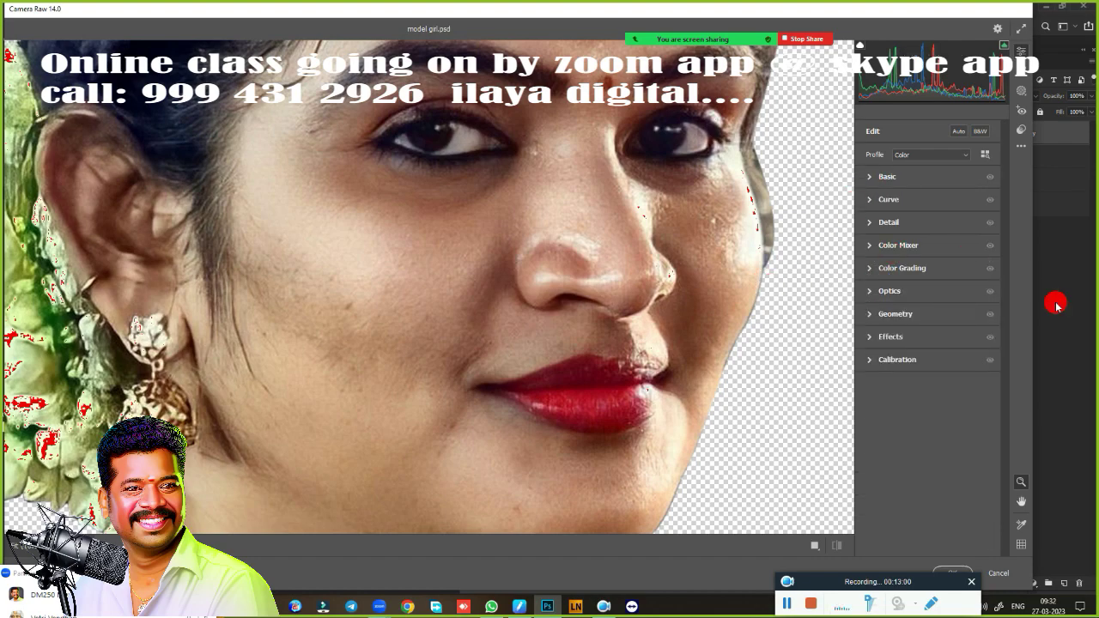
click(871, 178)
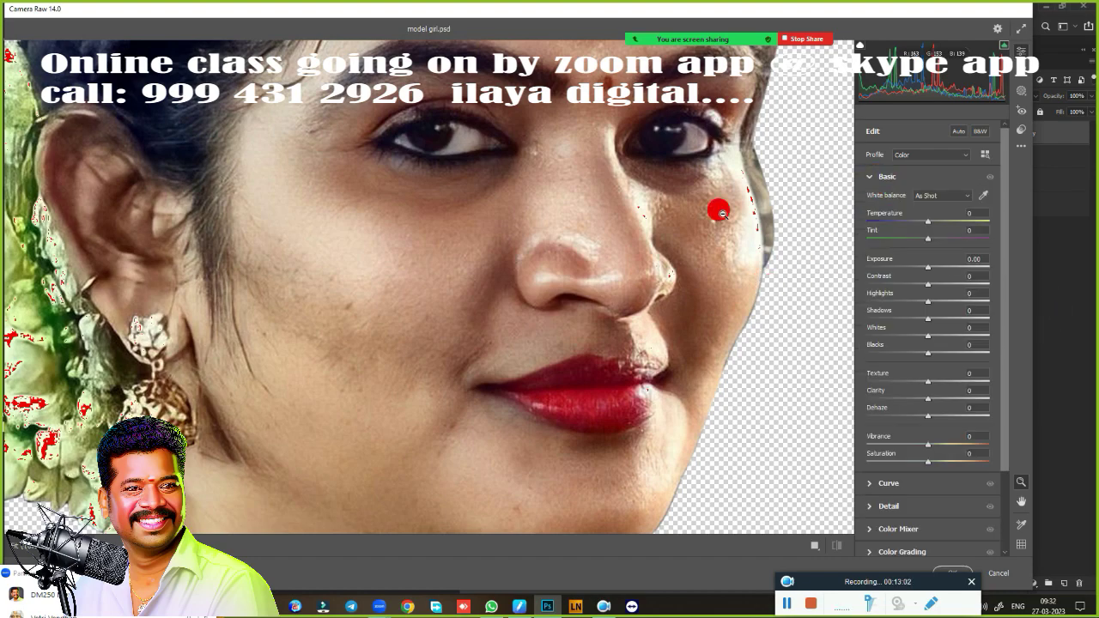
click(951, 198)
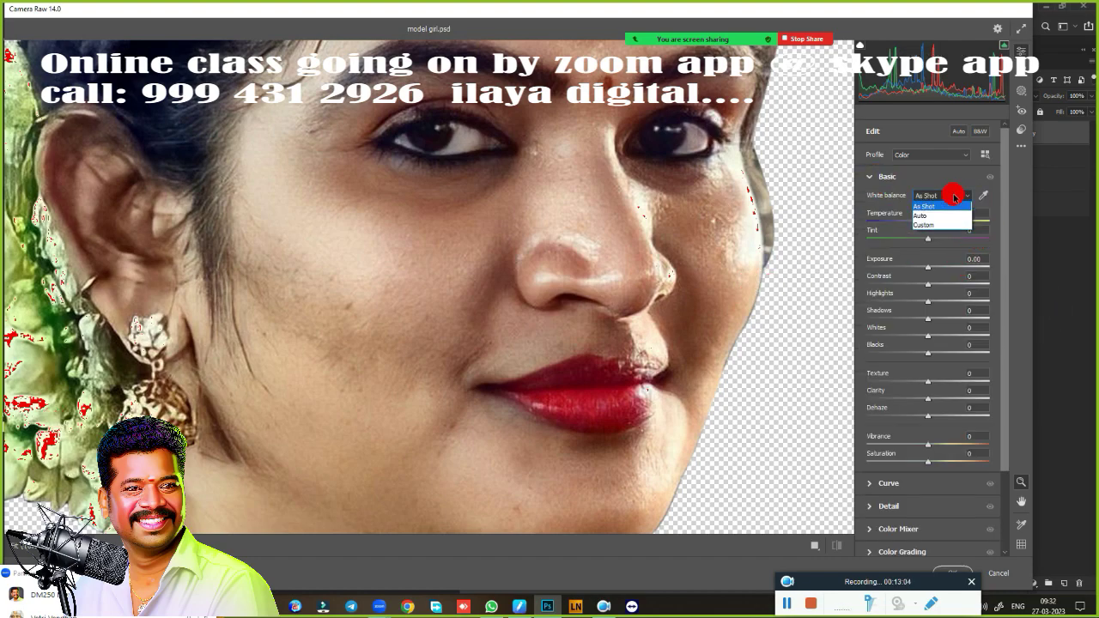
click(928, 214)
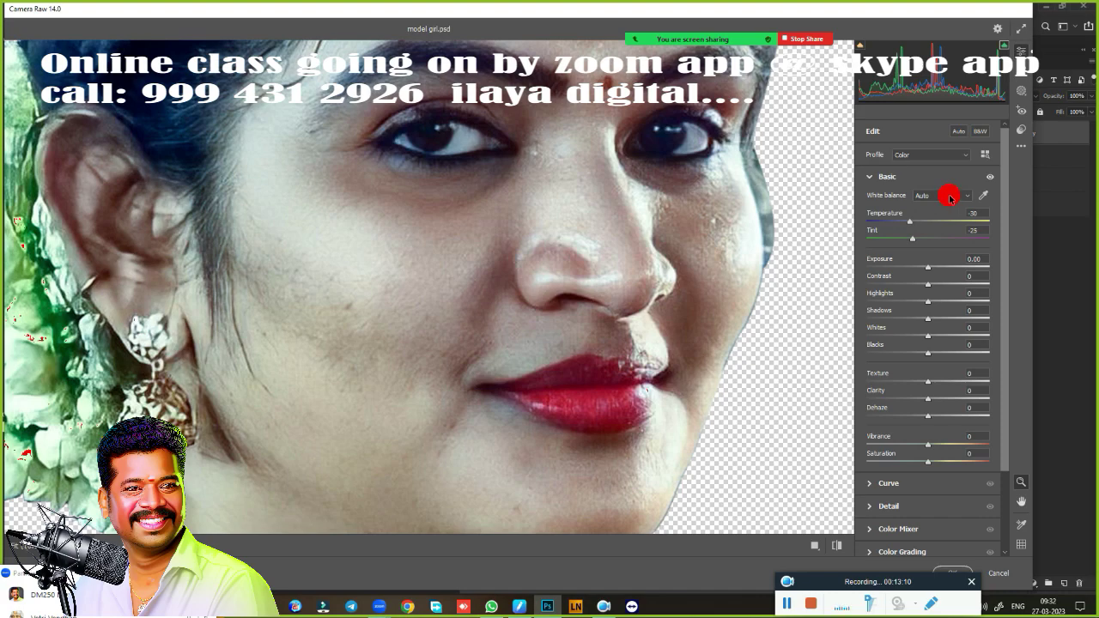
click(950, 199)
click(942, 206)
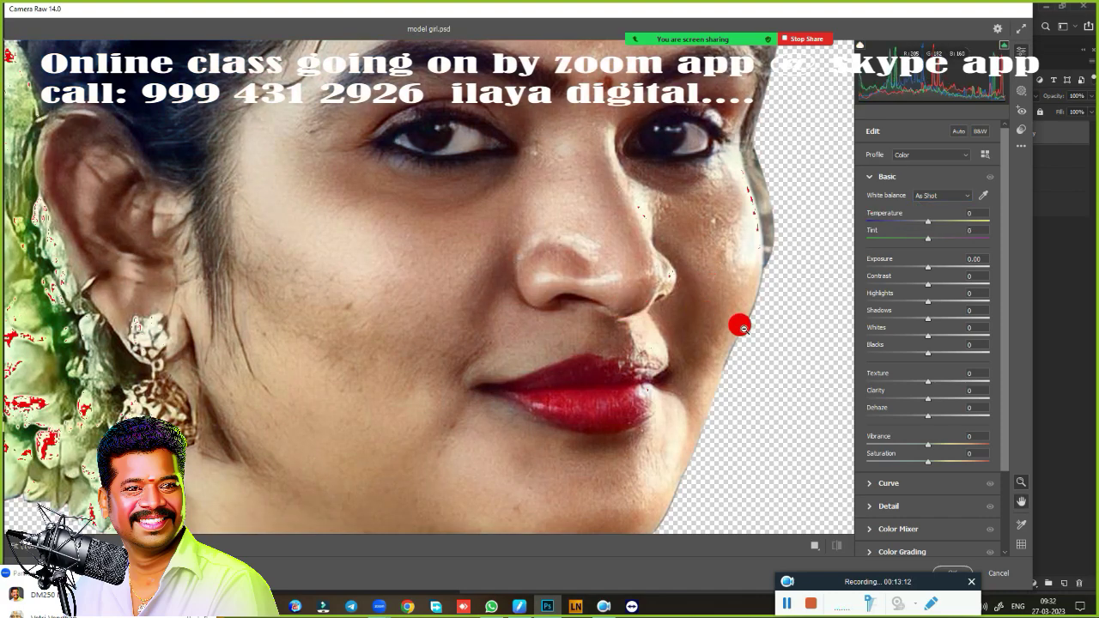
scroll(716, 309, down, 2)
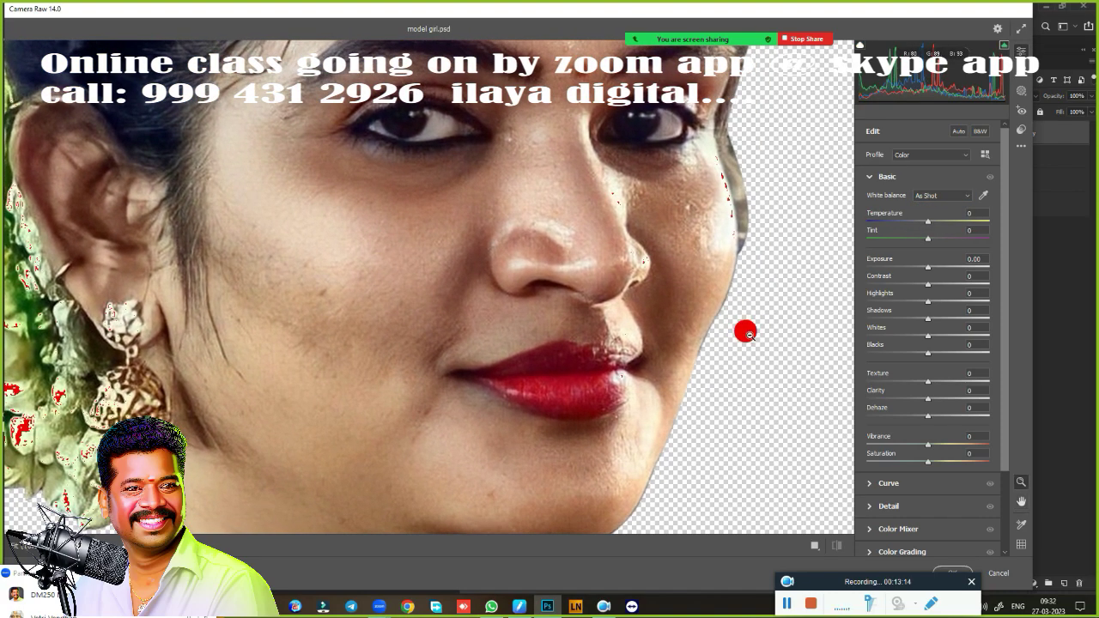
scroll(746, 331, down, 3)
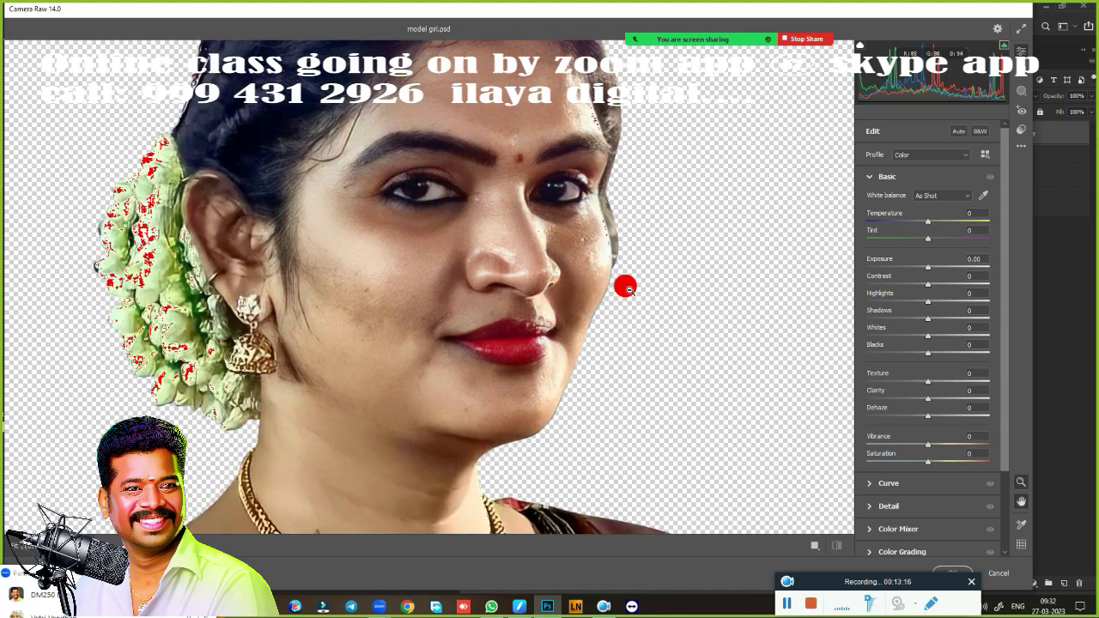
scroll(626, 287, left, 2)
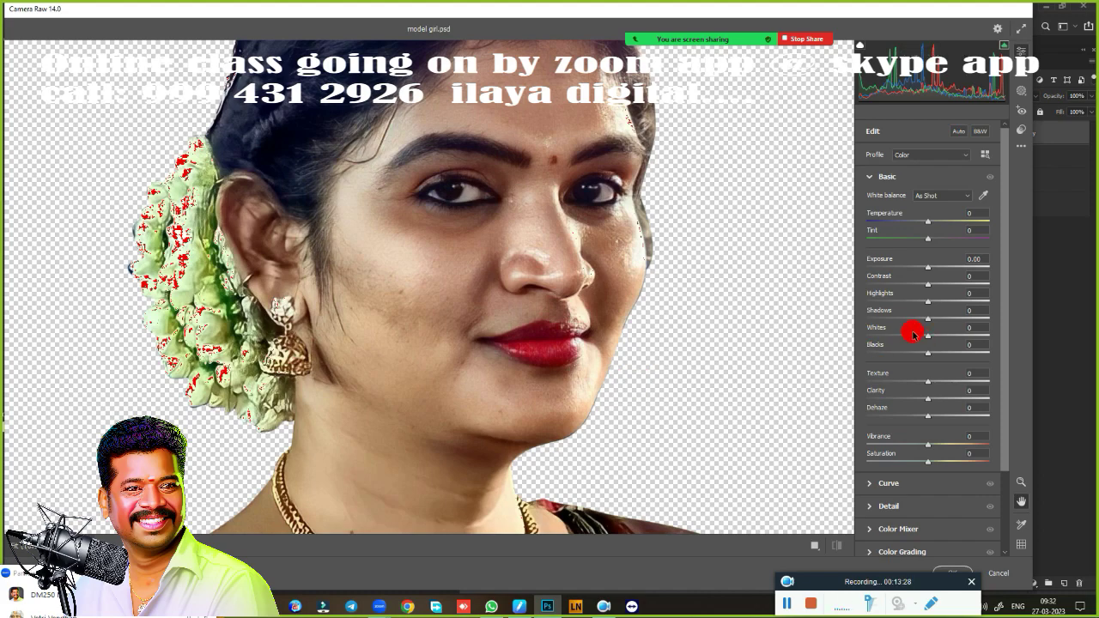
- Experiment with Highlights and Exposure, then reset Contrast and Exposure to zero
mouse_move(913, 302)
mouse_down()
mouse_move(969, 299)
mouse_move(929, 303)
mouse_up()
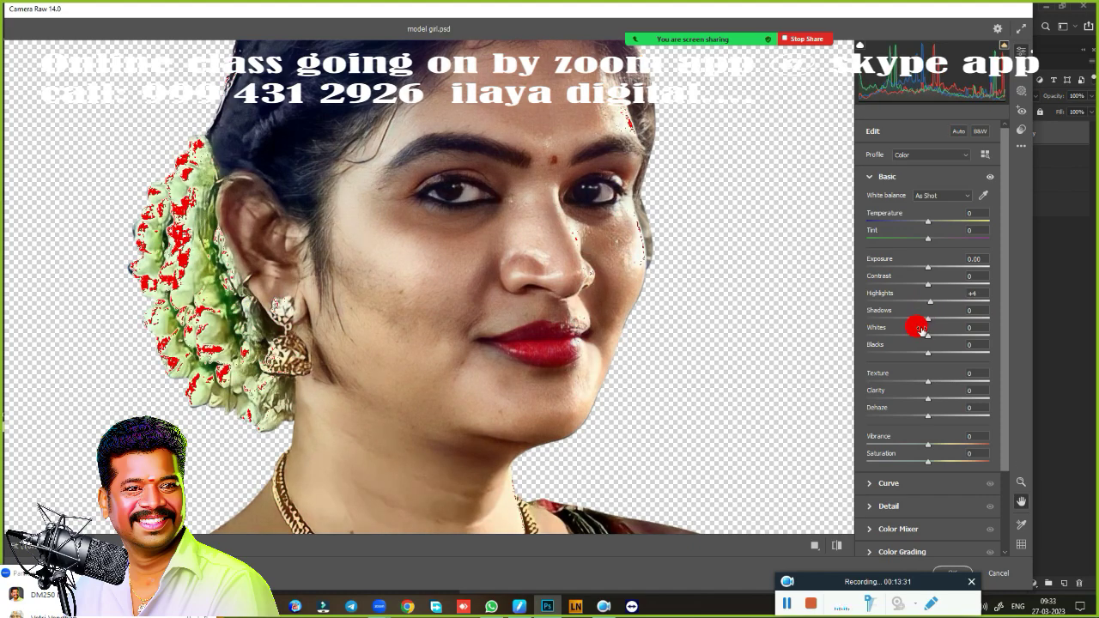
click(975, 292)
text(0)
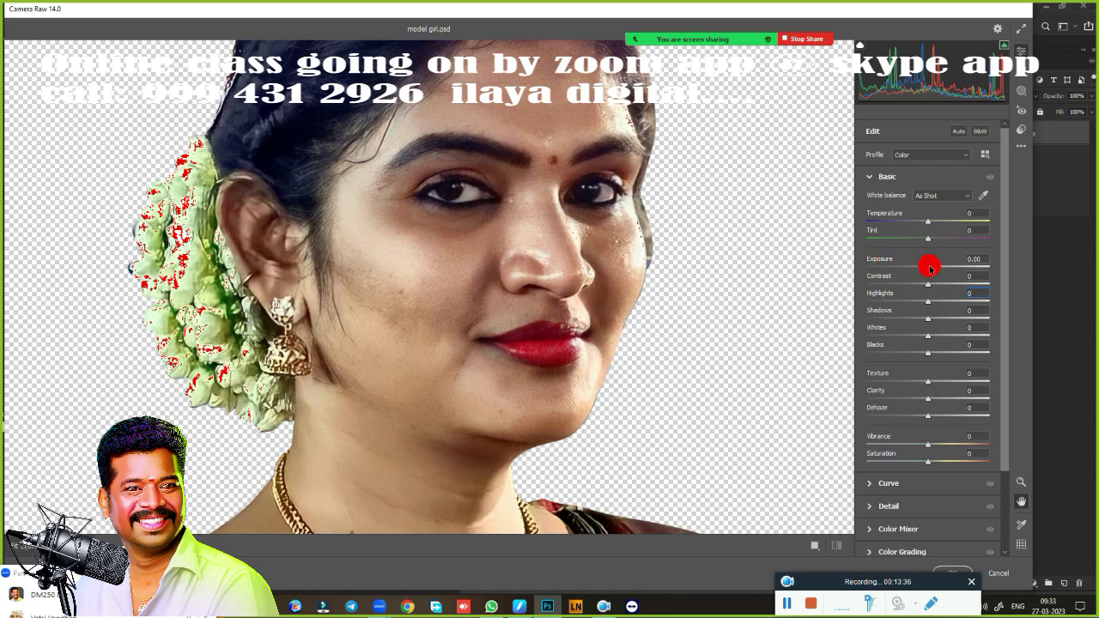
drag(927, 268, 954, 268)
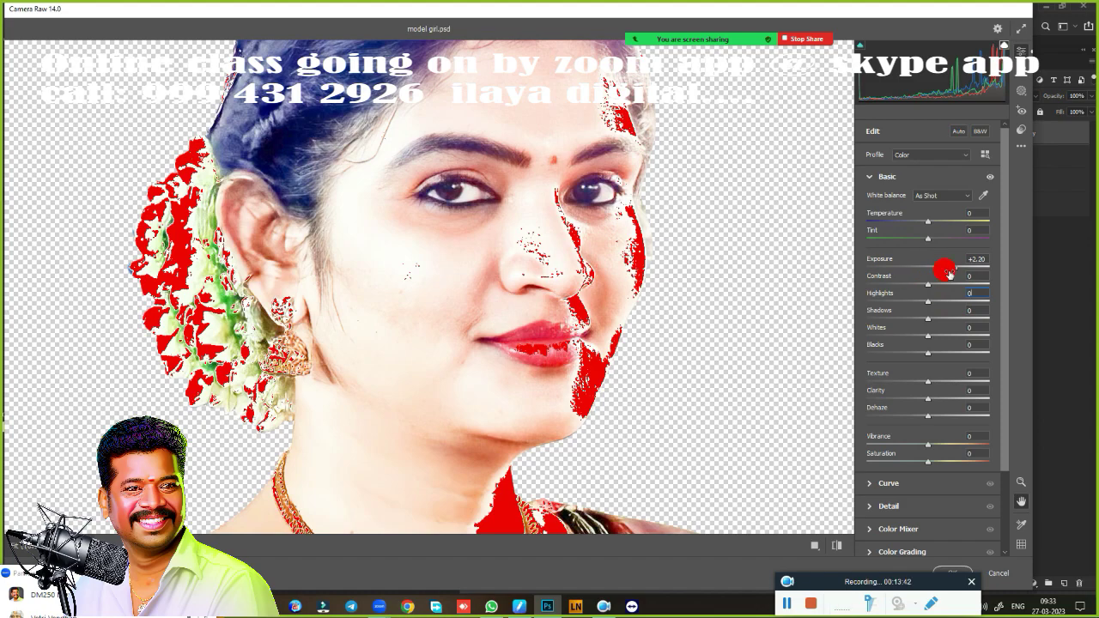
drag(953, 271, 904, 265)
scroll(906, 271, up, 5)
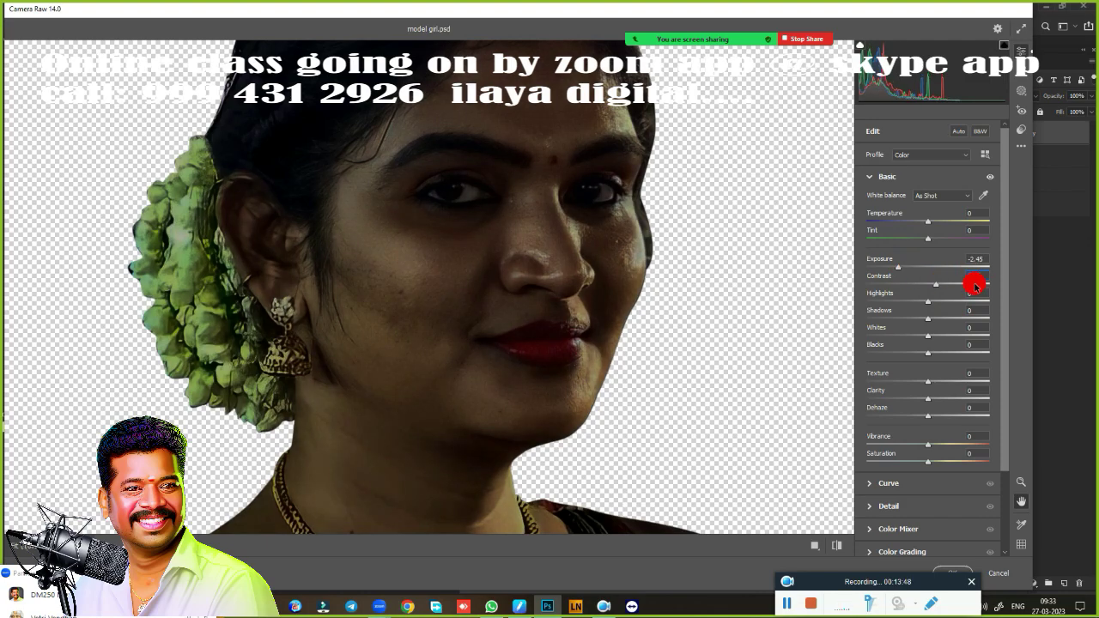
double_click(936, 283)
double_click(897, 267)
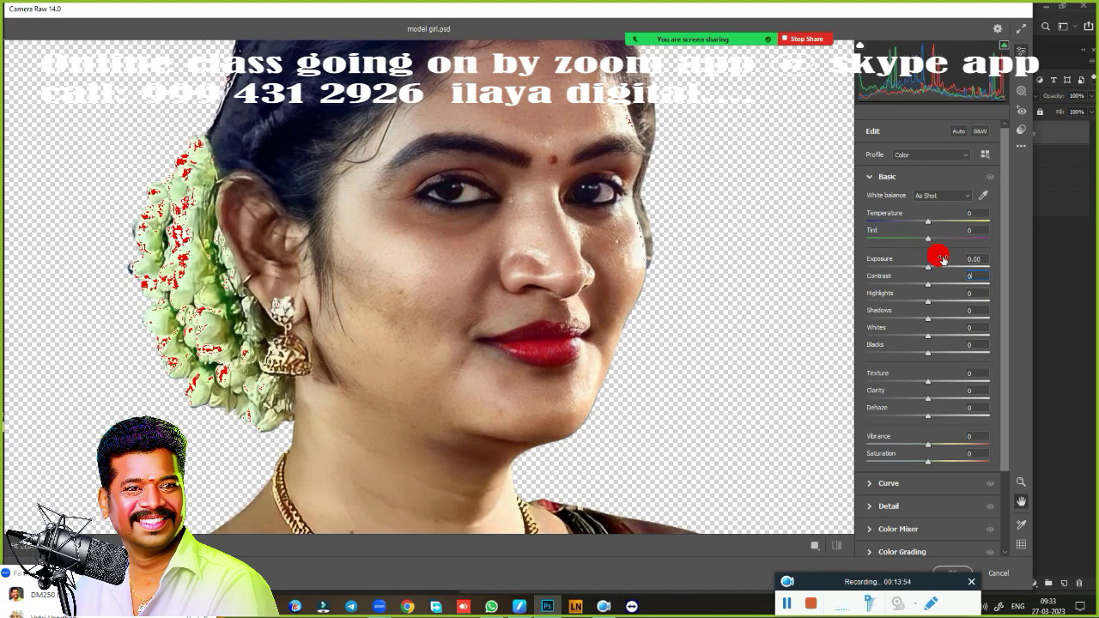
- Set Exposure +0.40, Contrast +20, Shadows +42, Blacks -12, Texture +3 and Clarity +6, with Dehaze at zero
mouse_move(928, 267)
mouse_down()
mouse_move(954, 263)
mouse_move(920, 266)
mouse_move(930, 265)
mouse_up()
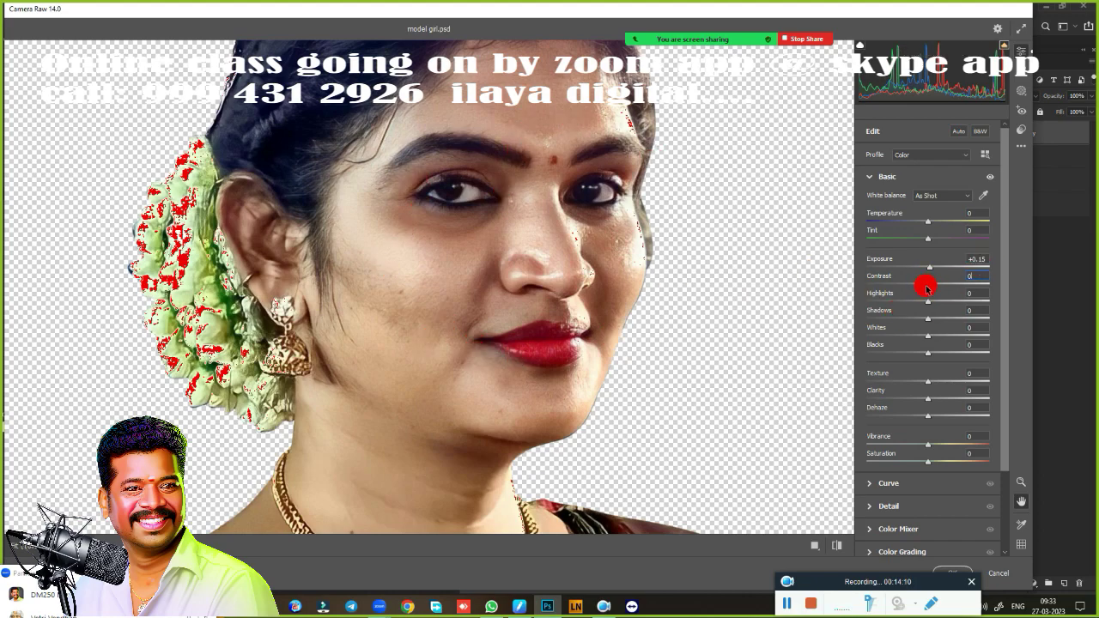
drag(927, 287, 940, 283)
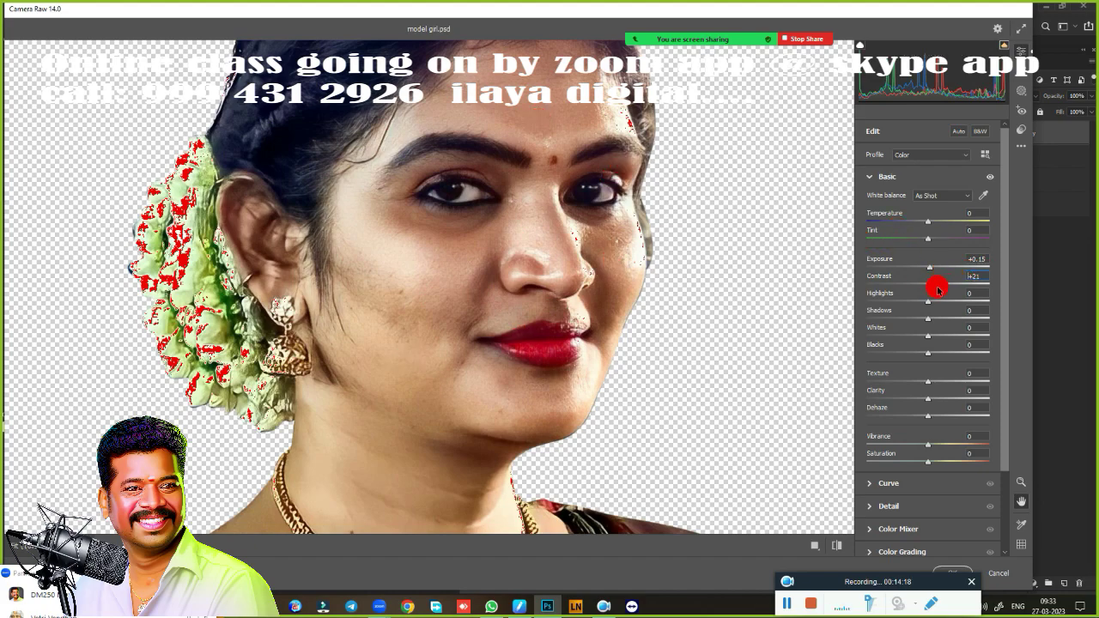
drag(941, 288, 915, 300)
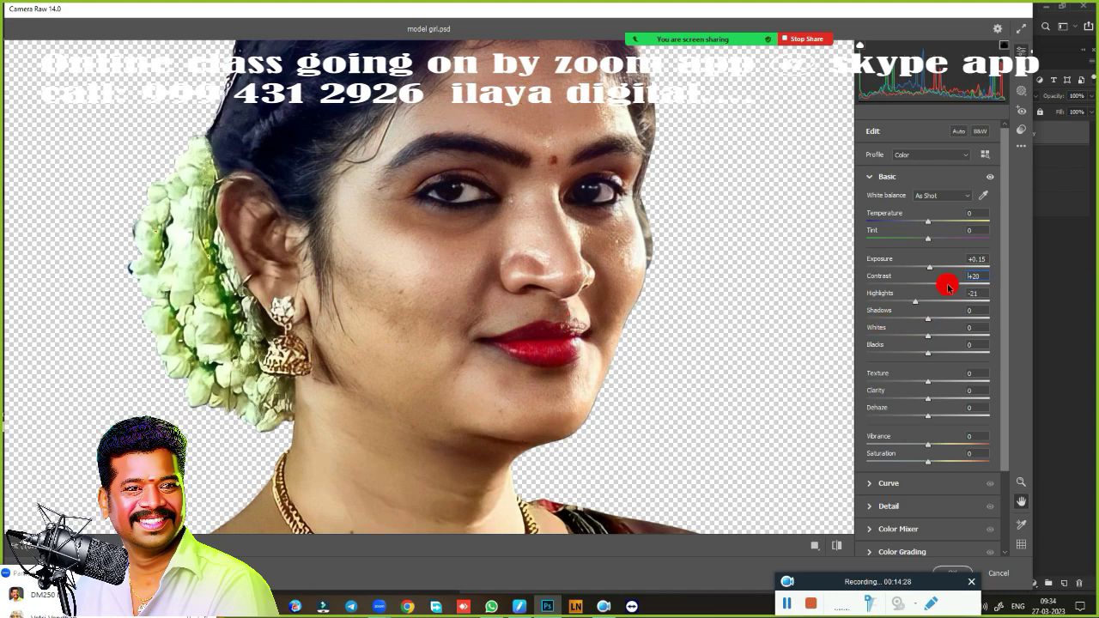
drag(931, 320, 953, 317)
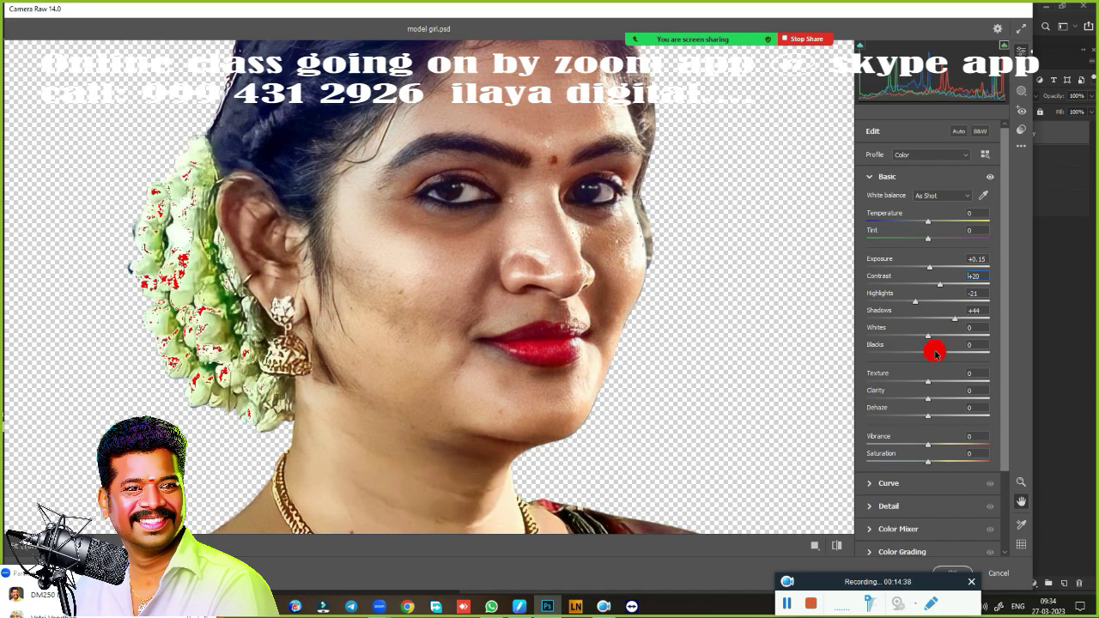
mouse_move(927, 358)
mouse_down()
mouse_move(890, 351)
mouse_move(949, 351)
mouse_move(920, 355)
mouse_up()
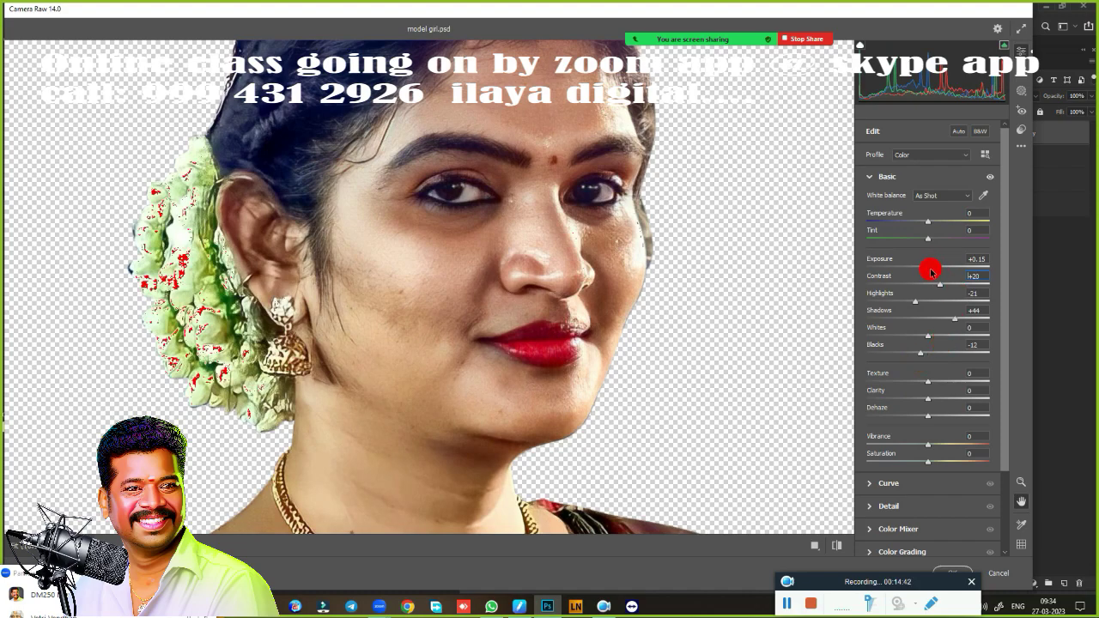
drag(930, 269, 934, 267)
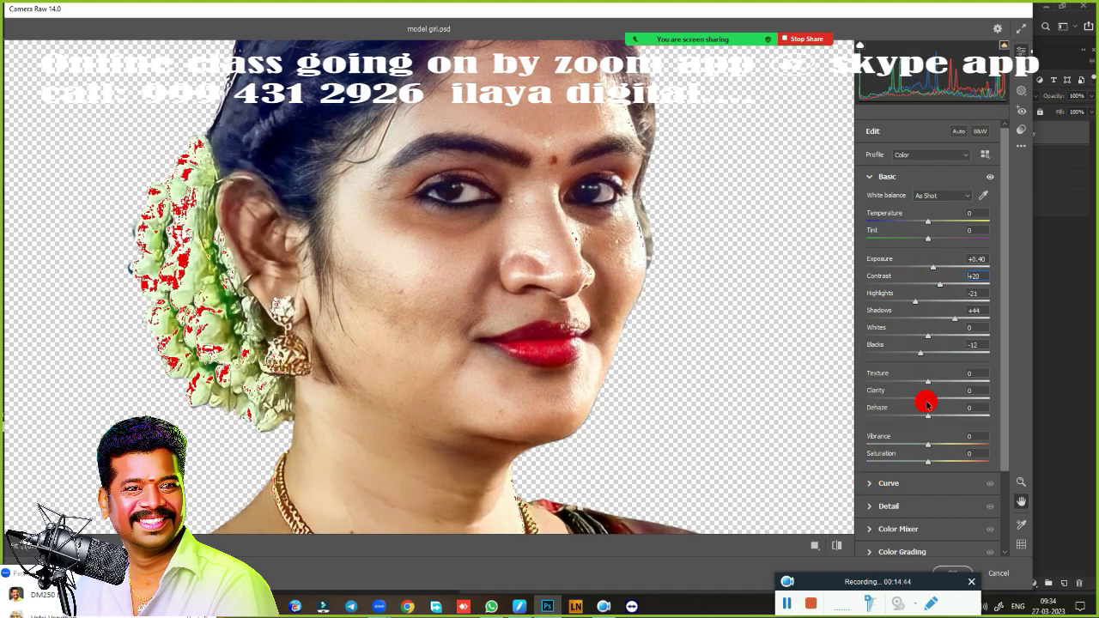
drag(931, 382, 939, 417)
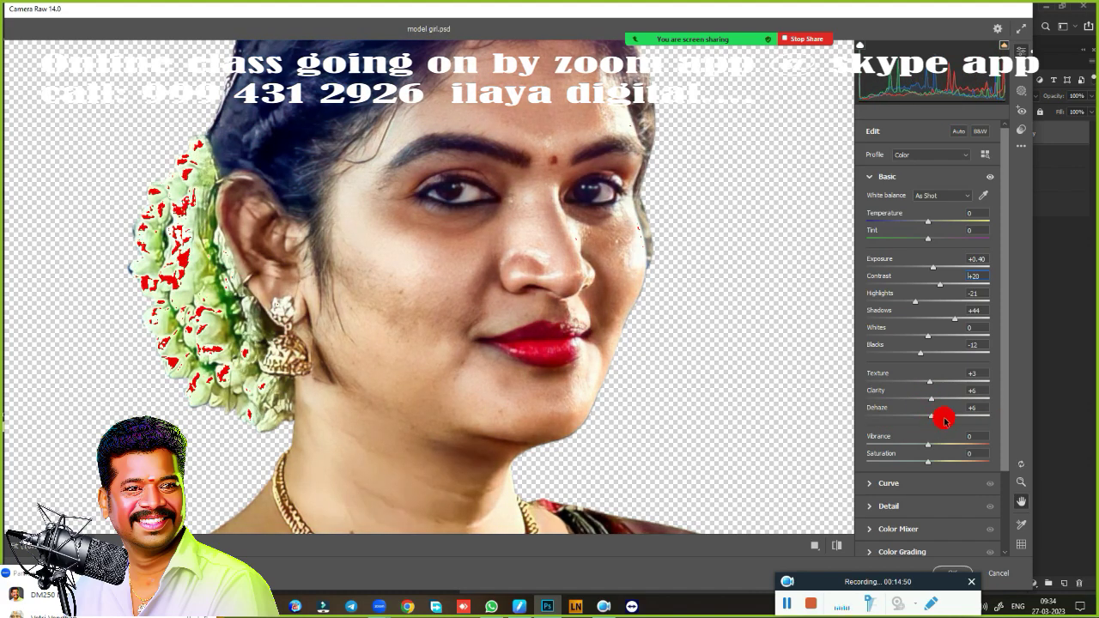
double_click(931, 417)
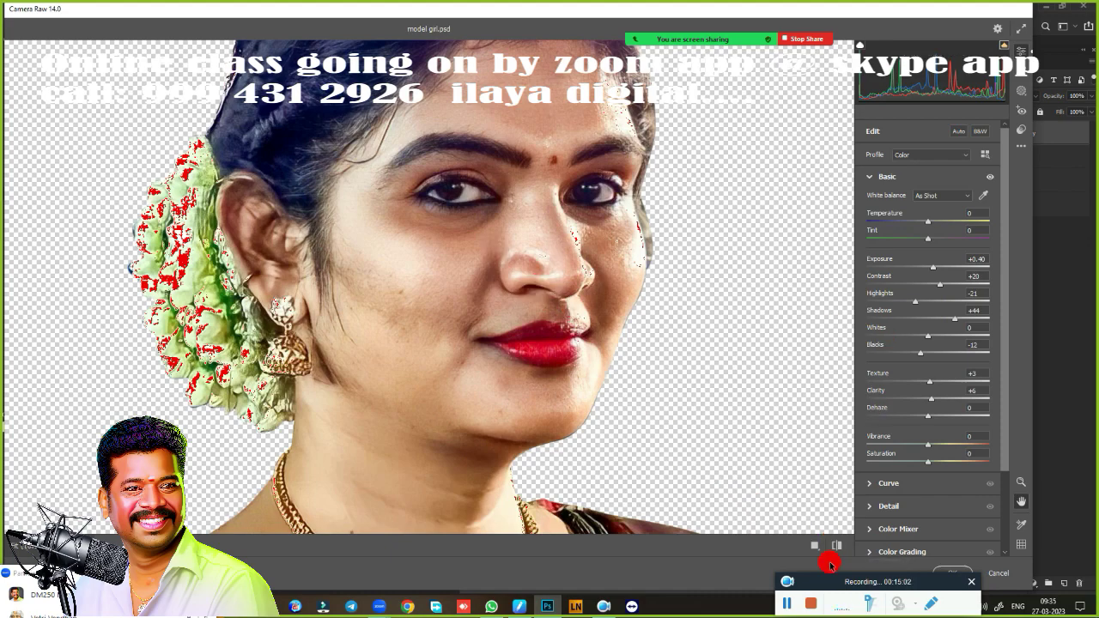
- Lower Highlights to clear the clipping on the flowers, settling around -20
drag(829, 581, 678, 577)
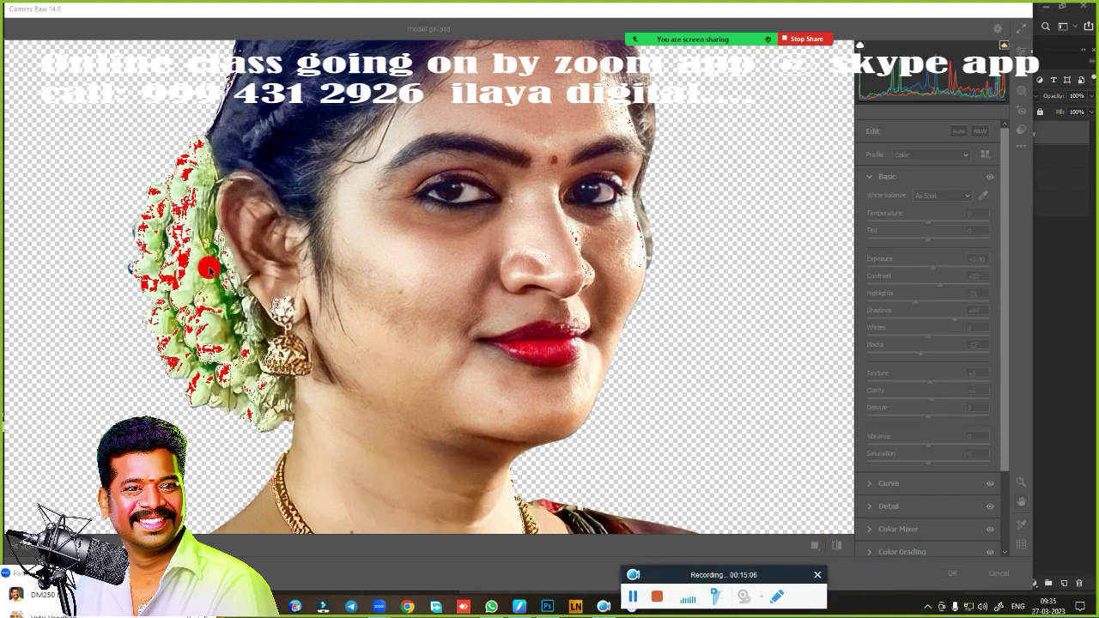
click(930, 176)
click(931, 176)
click(873, 176)
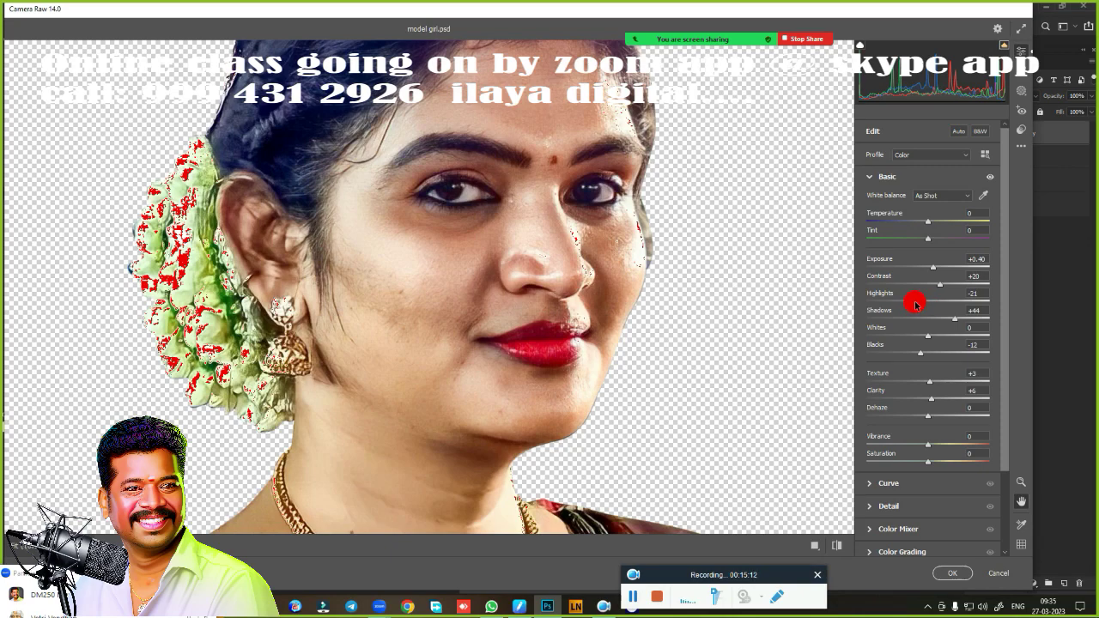
drag(945, 296, 899, 301)
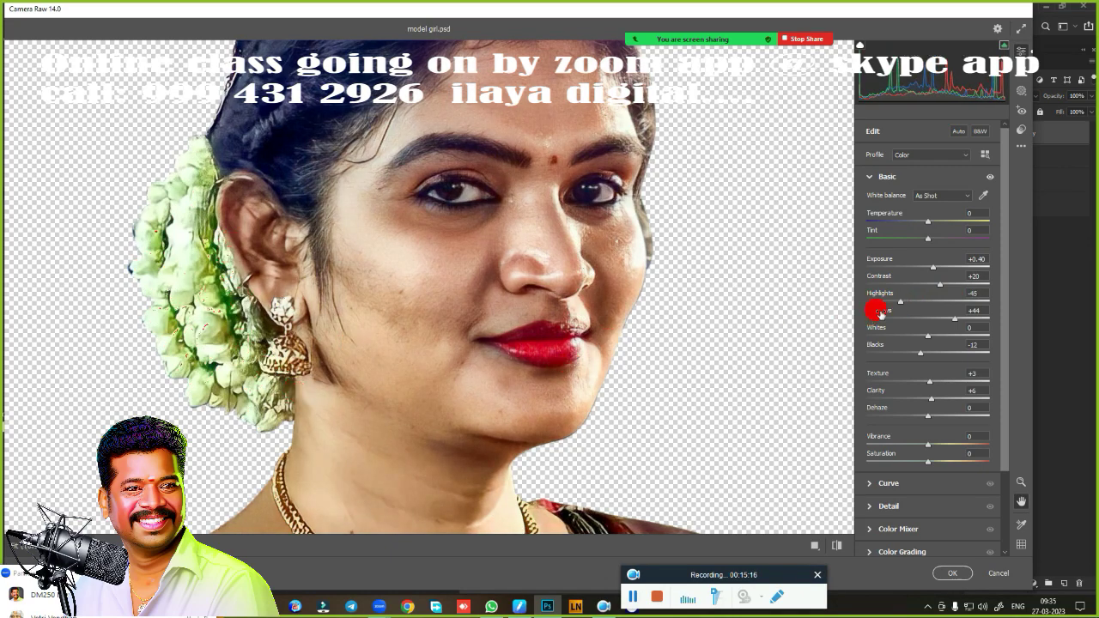
mouse_move(899, 301)
mouse_down()
mouse_move(951, 300)
mouse_move(896, 322)
mouse_move(952, 309)
mouse_move(916, 303)
mouse_up()
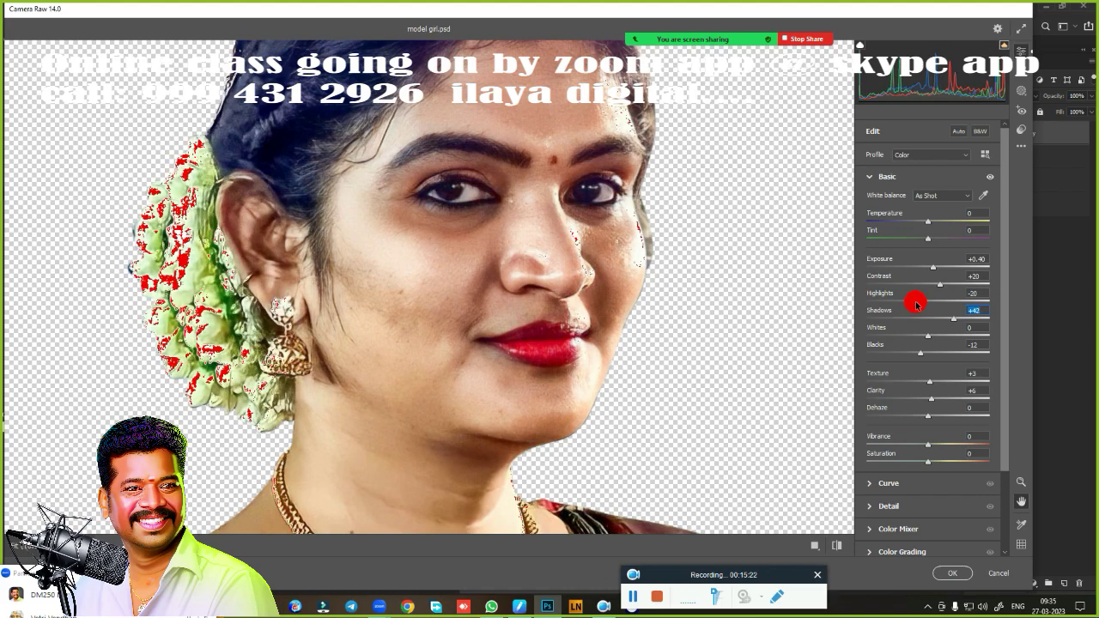
- Apply the Camera Raw adjustments and toggle Layer 2 copy's visibility to compare the result
click(955, 572)
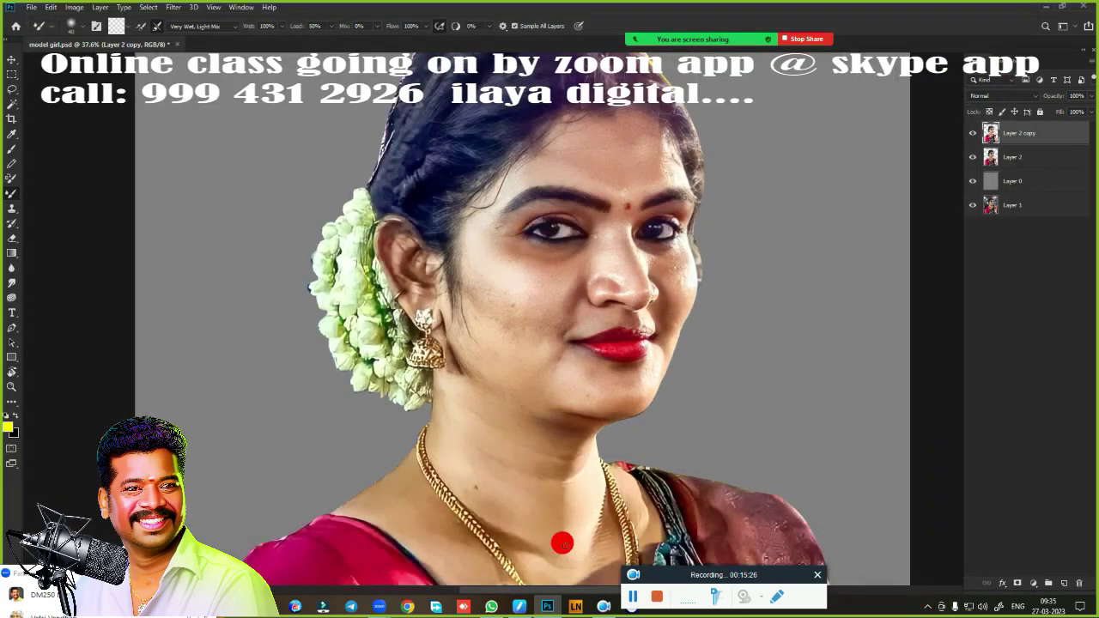
drag(779, 577, 854, 601)
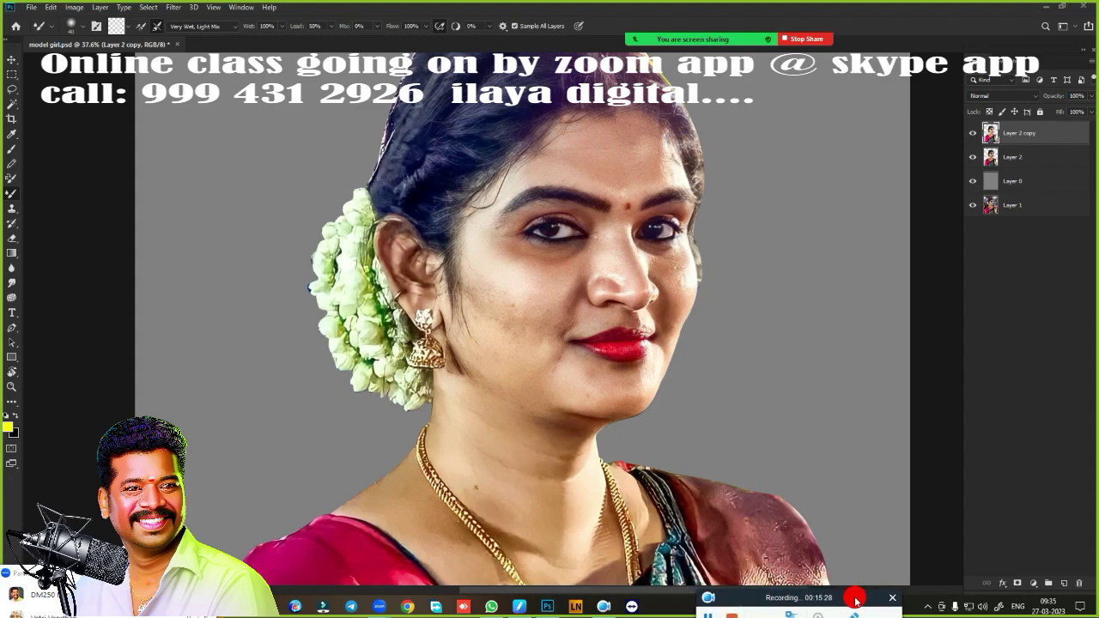
click(973, 133)
click(972, 134)
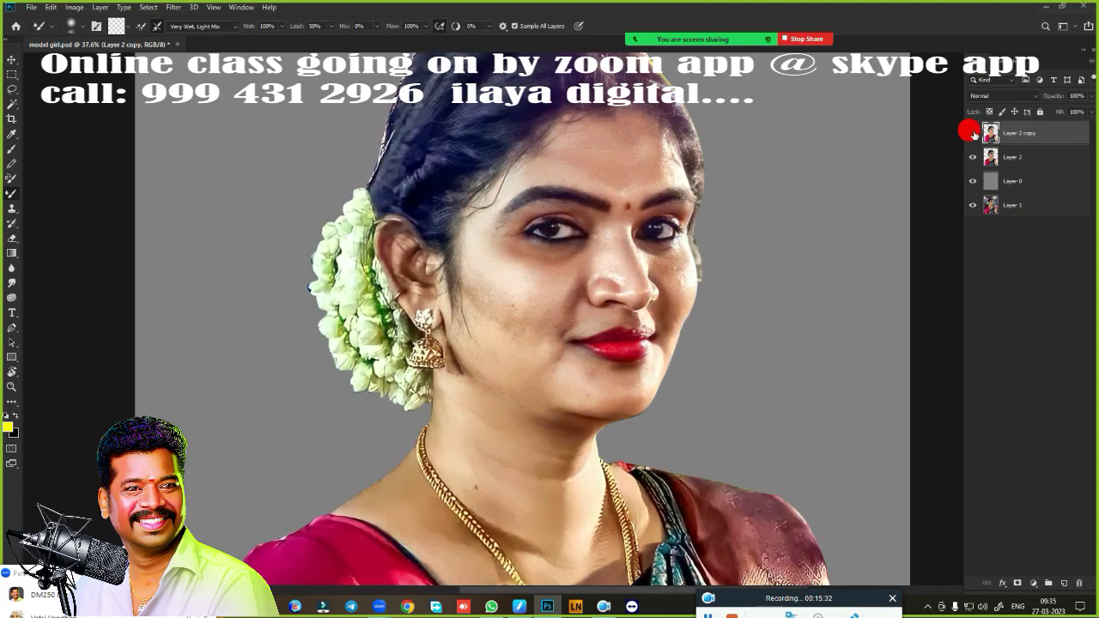
click(972, 135)
click(973, 136)
click(973, 135)
click(972, 133)
click(973, 134)
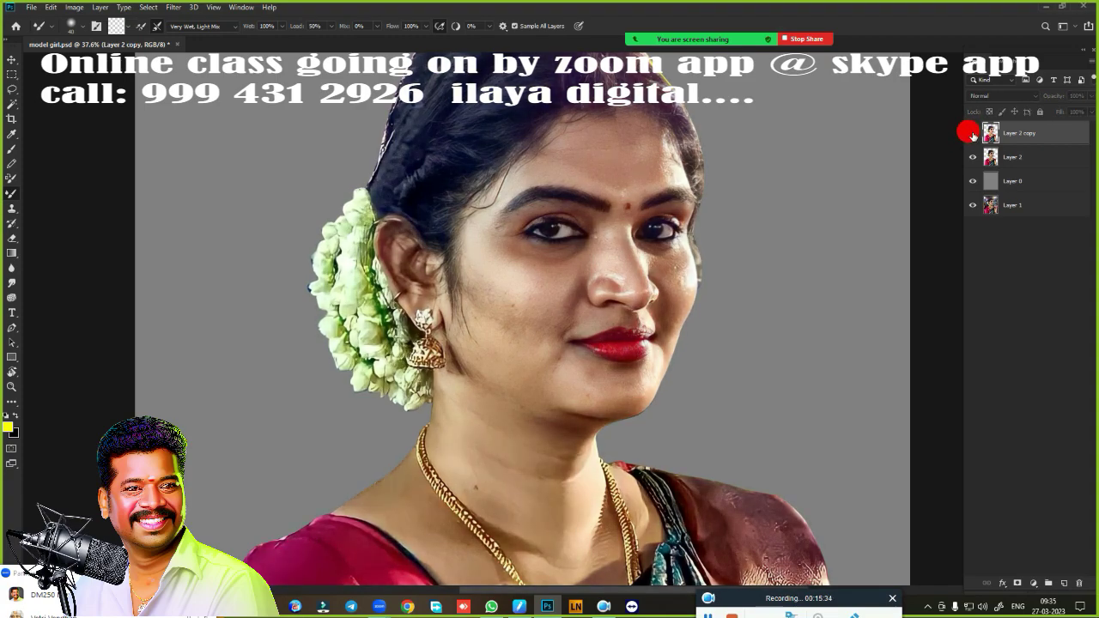
click(972, 133)
- Duplicate the adjusted layer as Layer 2 copy 2 and leave Layer 2 copy hidden
click(972, 133)
click(972, 133)
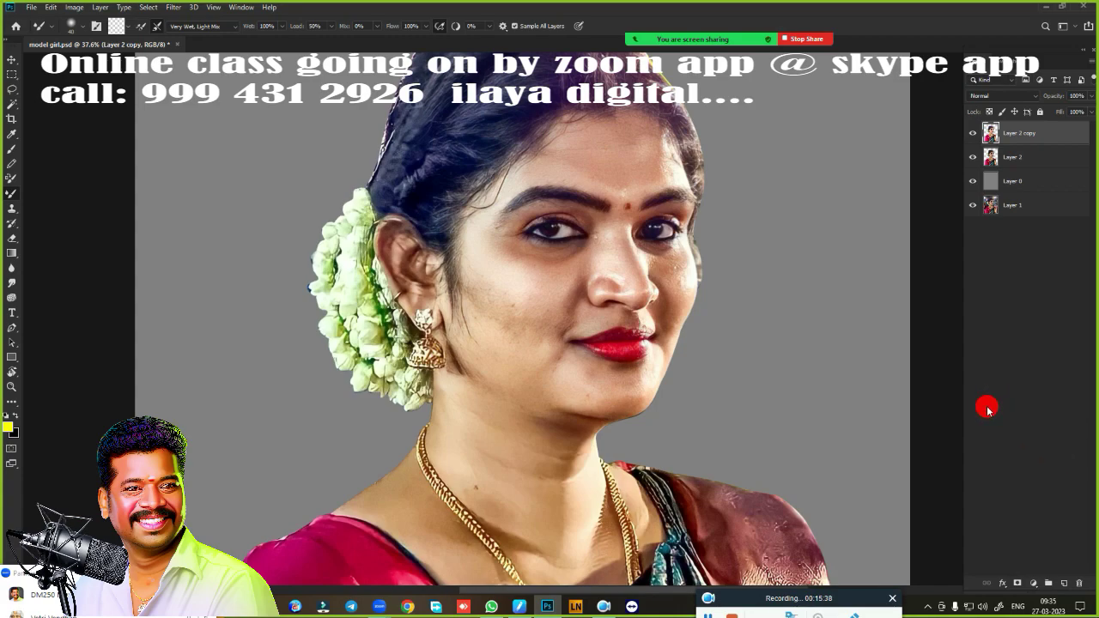
key(ctrl+j)
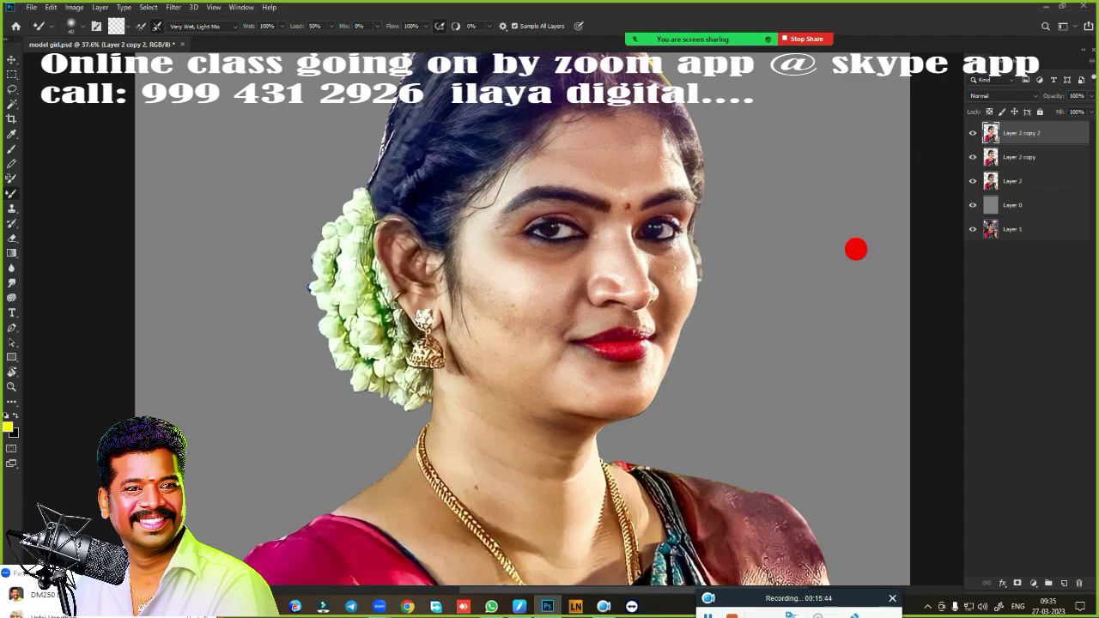
click(972, 157)
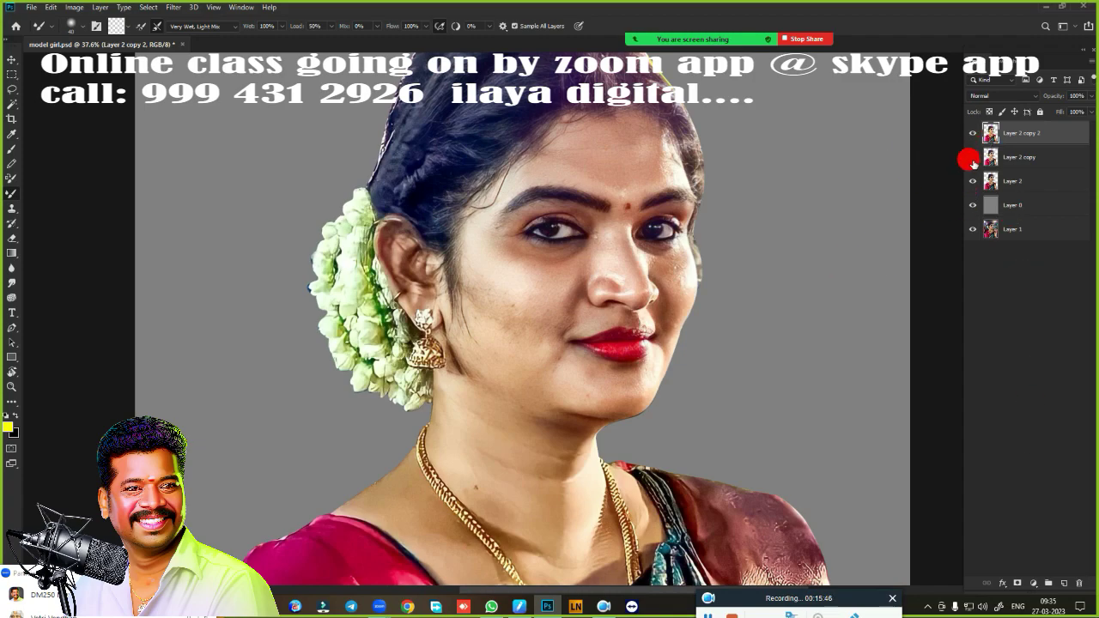
- Add a new empty Layer 3 at the top of the stack and zoom in on the nose
click(1062, 583)
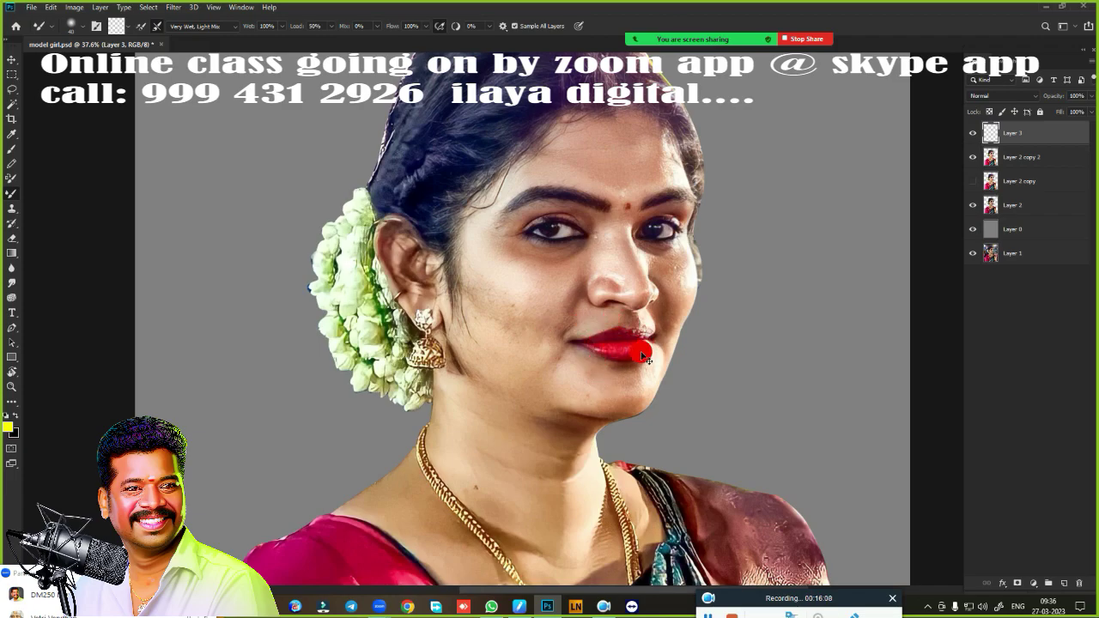
scroll(642, 360, down, 2)
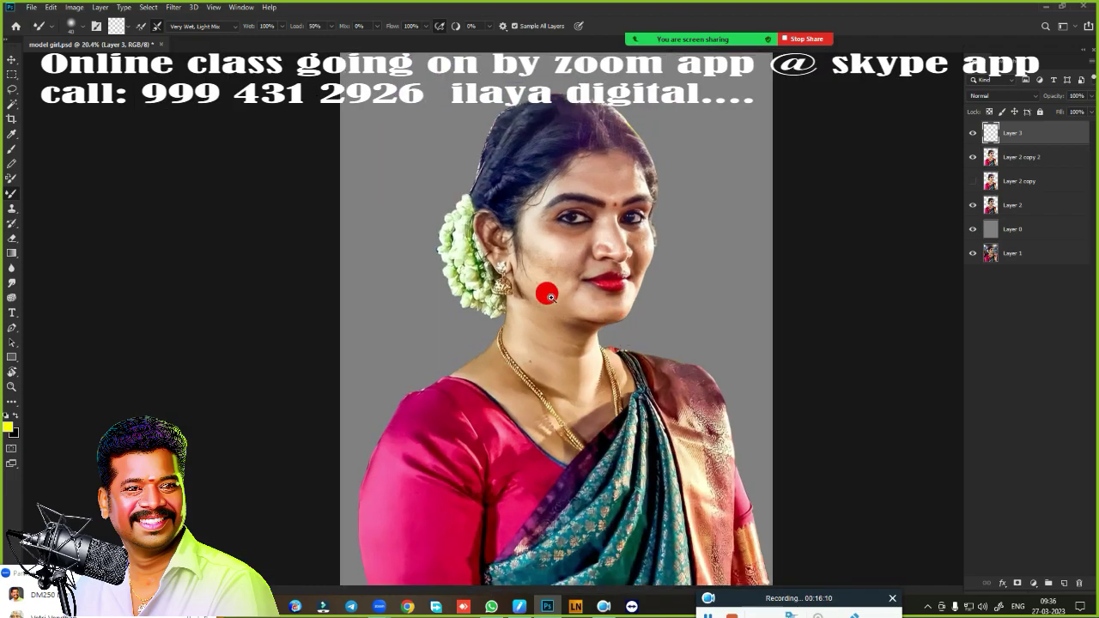
scroll(608, 319, up, 4)
scroll(608, 319, down, 2)
scroll(627, 324, up, 3)
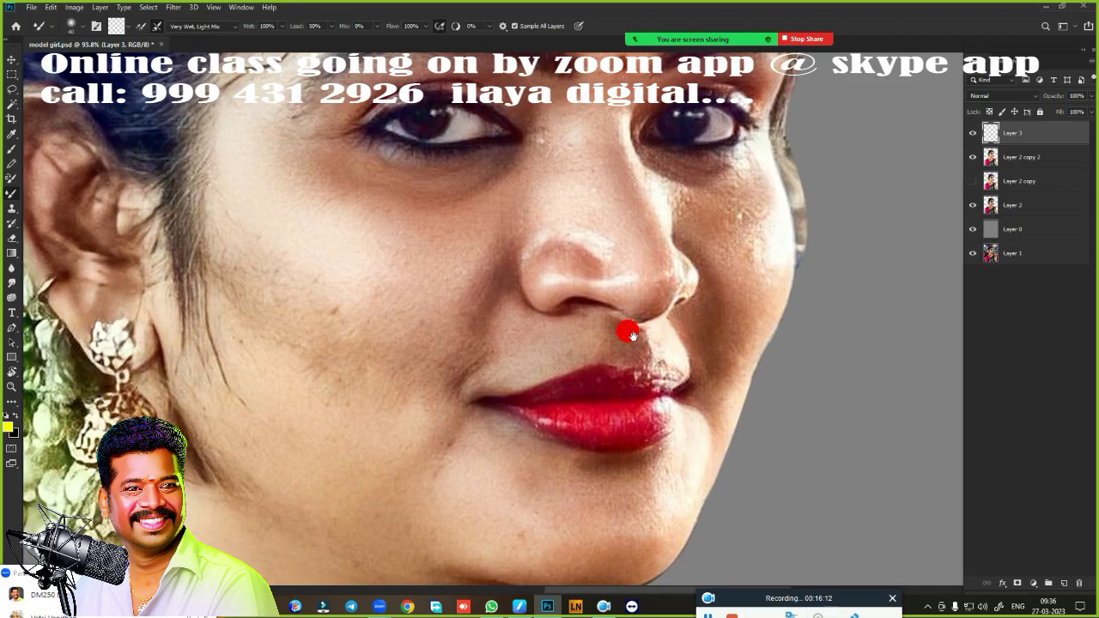
scroll(642, 348, up, 2)
scroll(608, 383, down, 2)
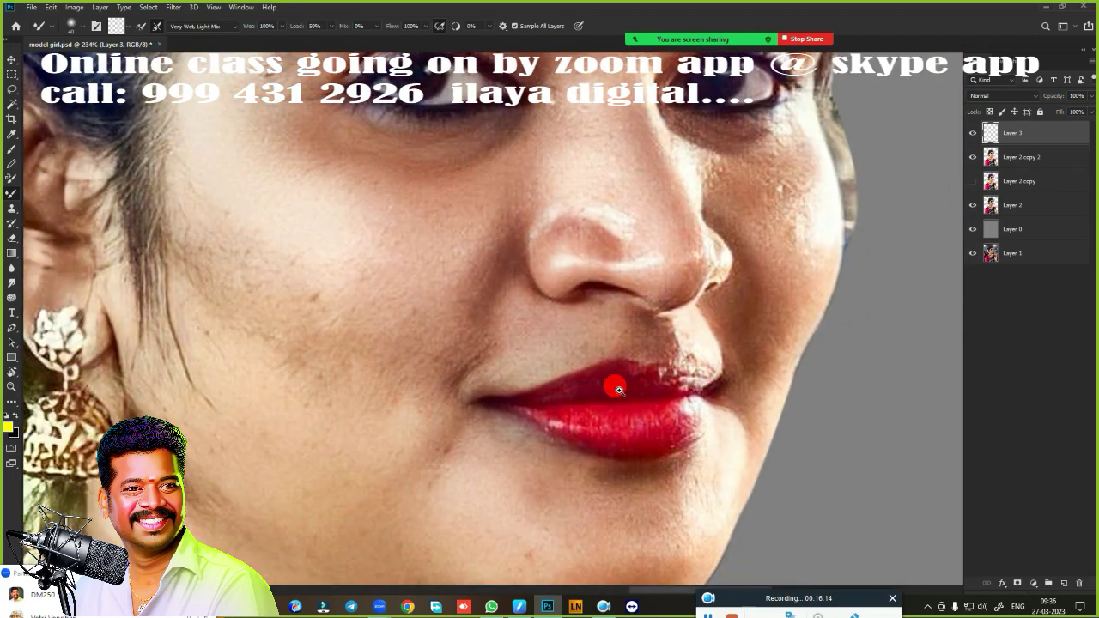
scroll(655, 384, up, 3)
scroll(655, 384, up, 3)
scroll(610, 375, up, 1)
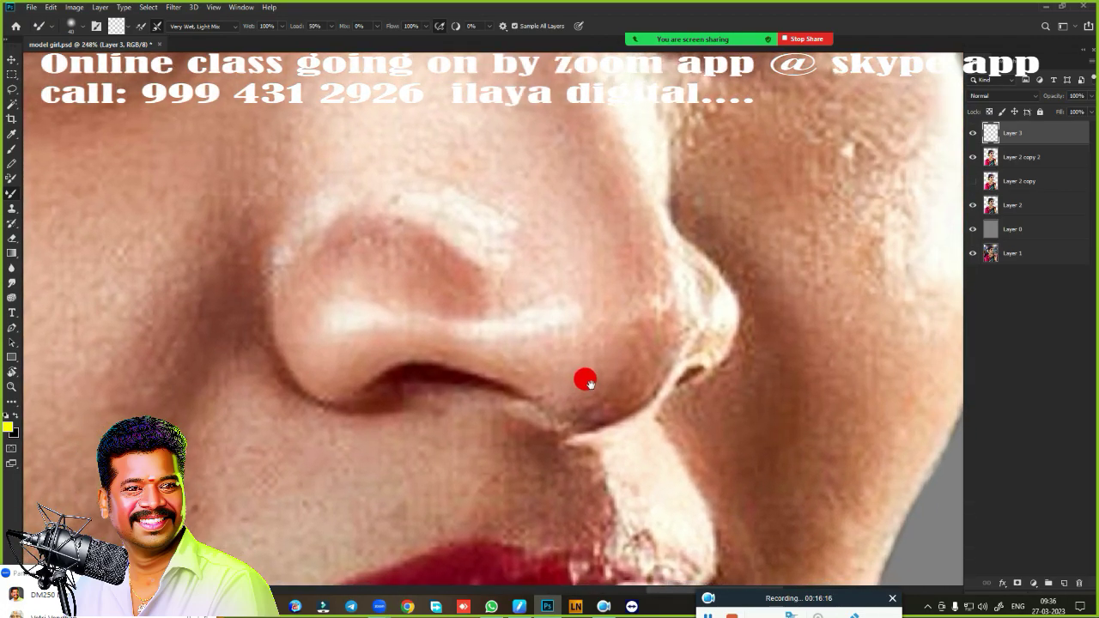
scroll(598, 378, up, 3)
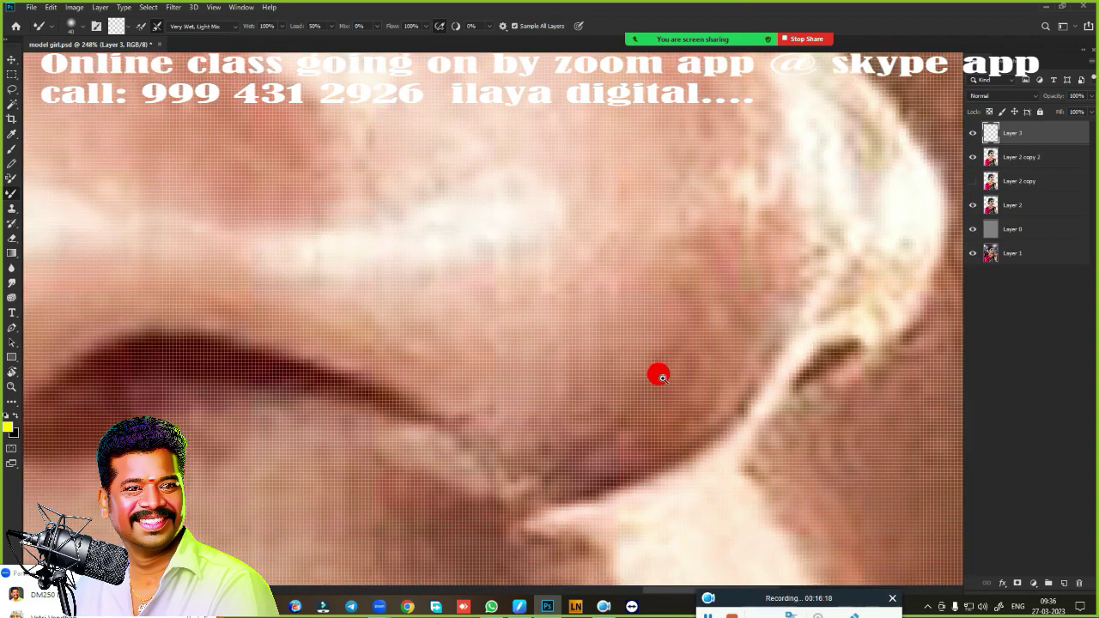
scroll(642, 376, up, 3)
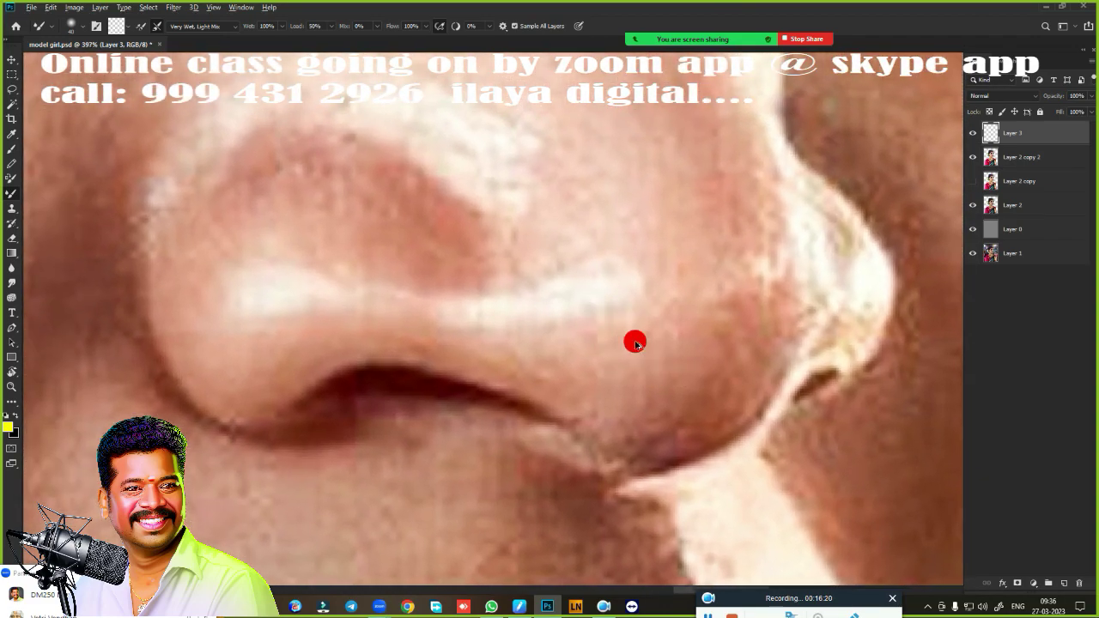
- Dismiss the Image Size dialog unchanged and reselect the Mixer Brush at Very Wet, Light Mix
key(ctrl+alt+i)
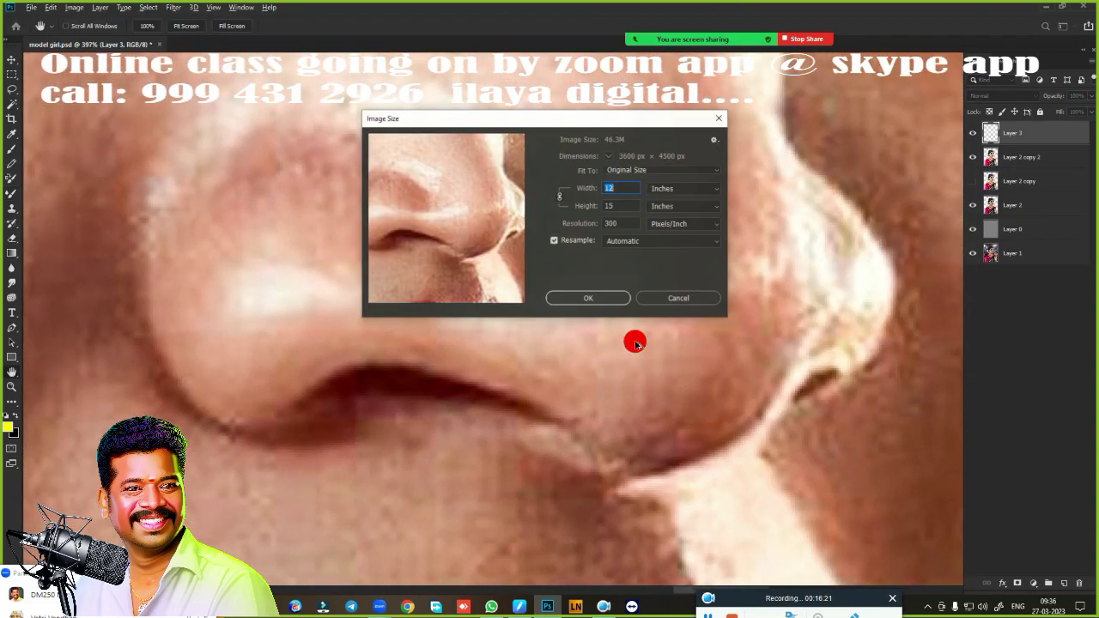
click(719, 118)
key(b)
scroll(564, 349, down, 2)
scroll(549, 352, up, 3)
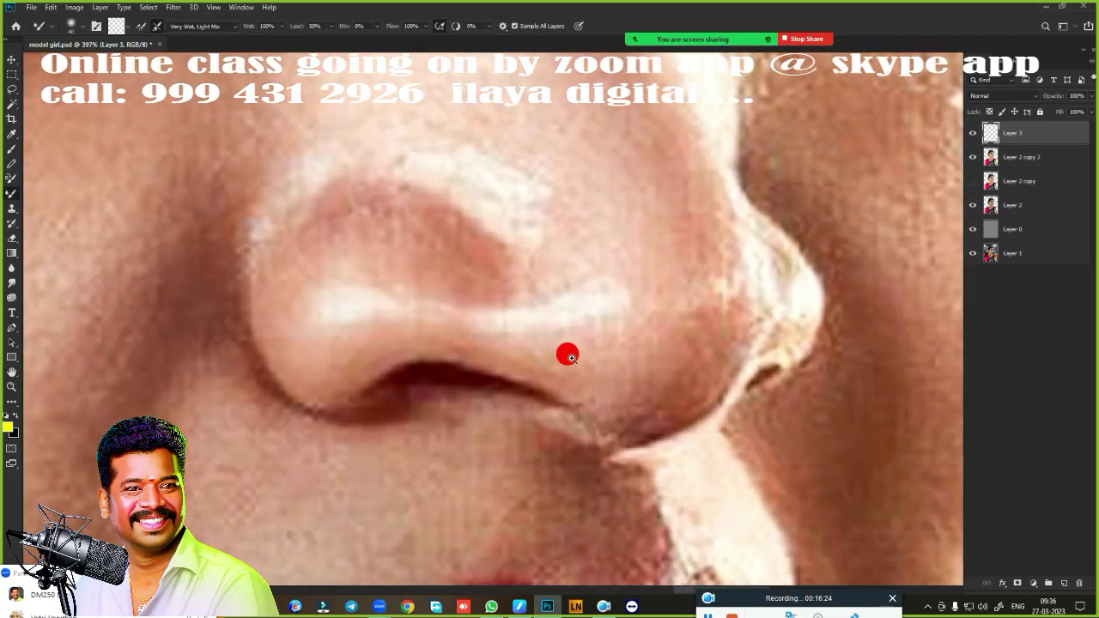
scroll(567, 355, down, 2)
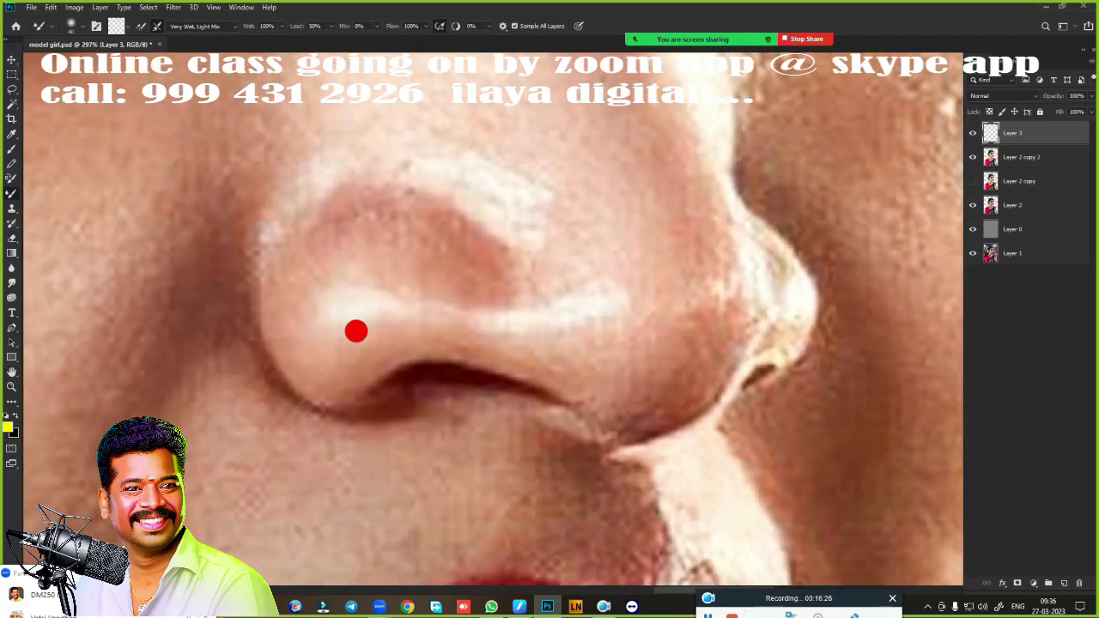
scroll(592, 350, down, 3)
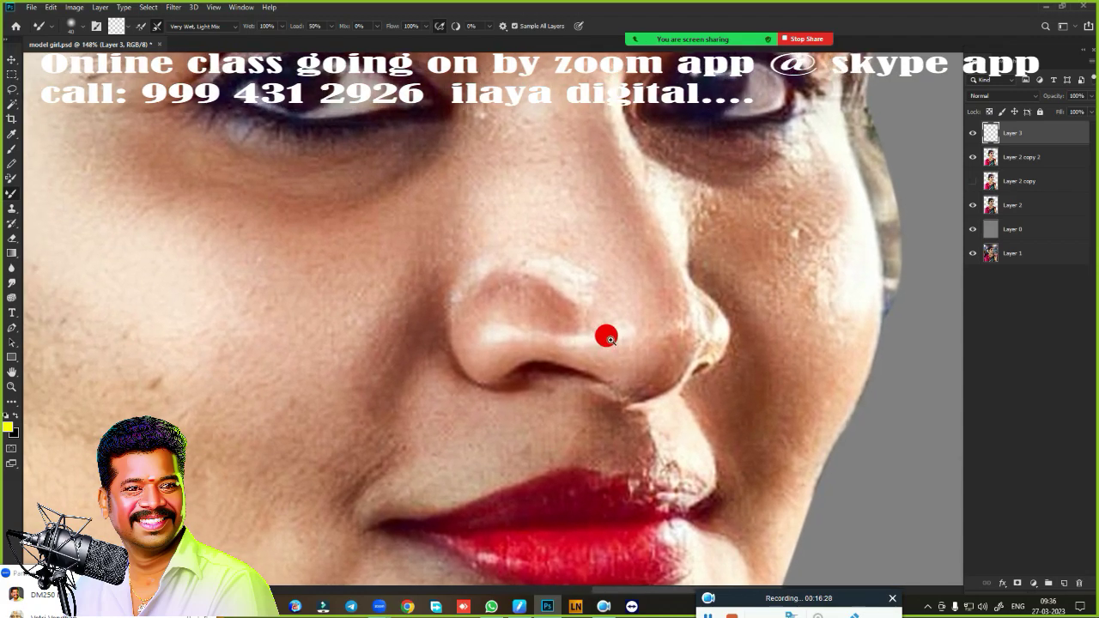
scroll(608, 335, down, 1)
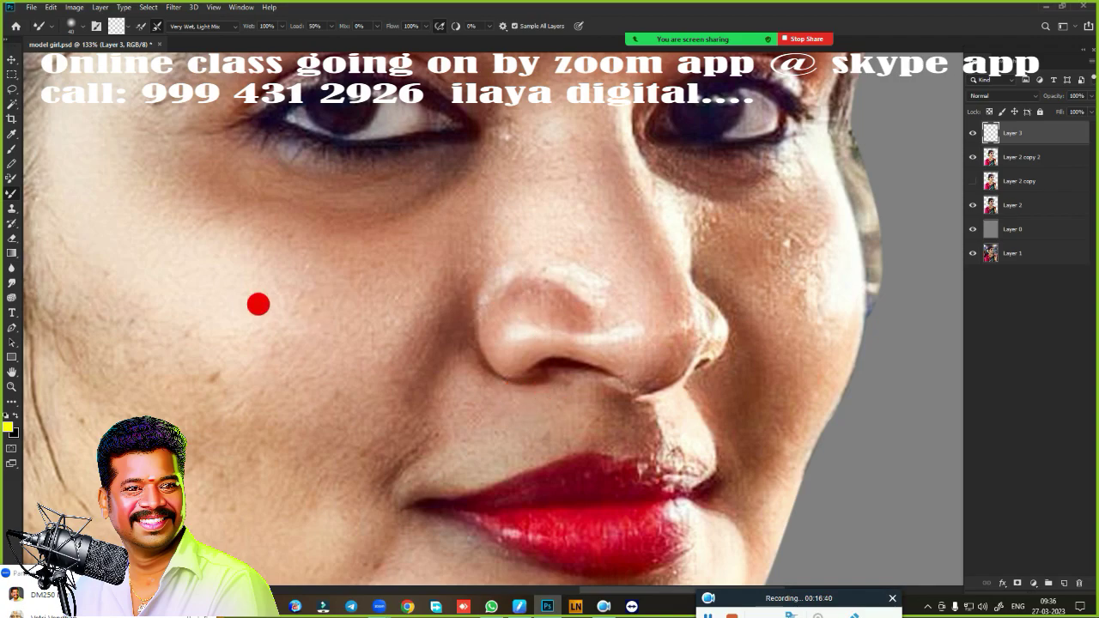
- Choose a different Mixer Brush preset for smudging the nose skin
right_click(485, 232)
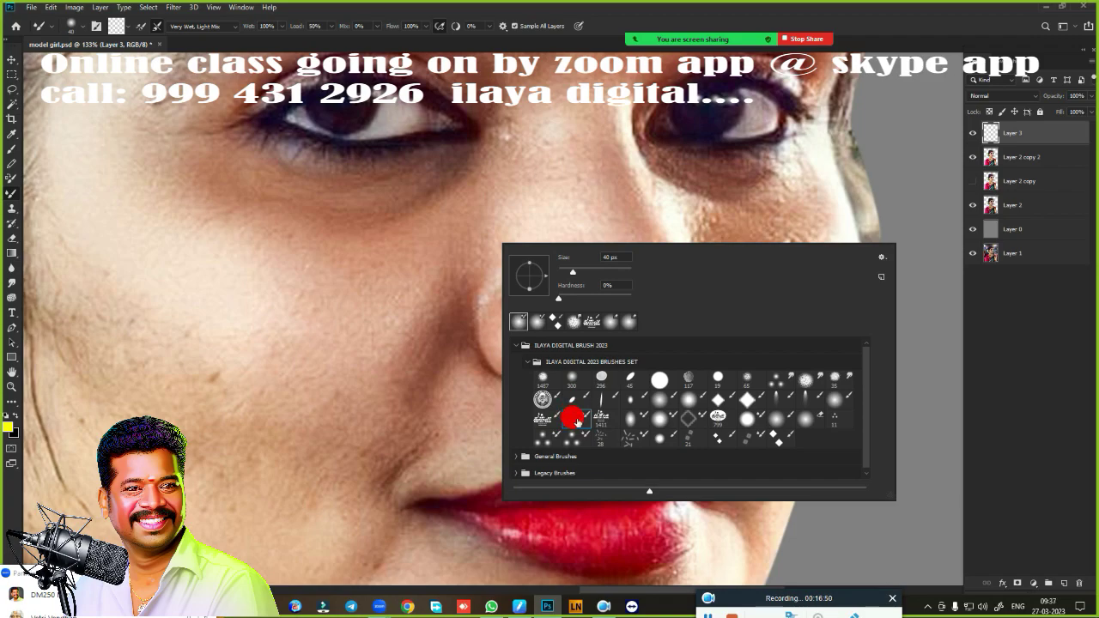
click(574, 418)
key(Return)
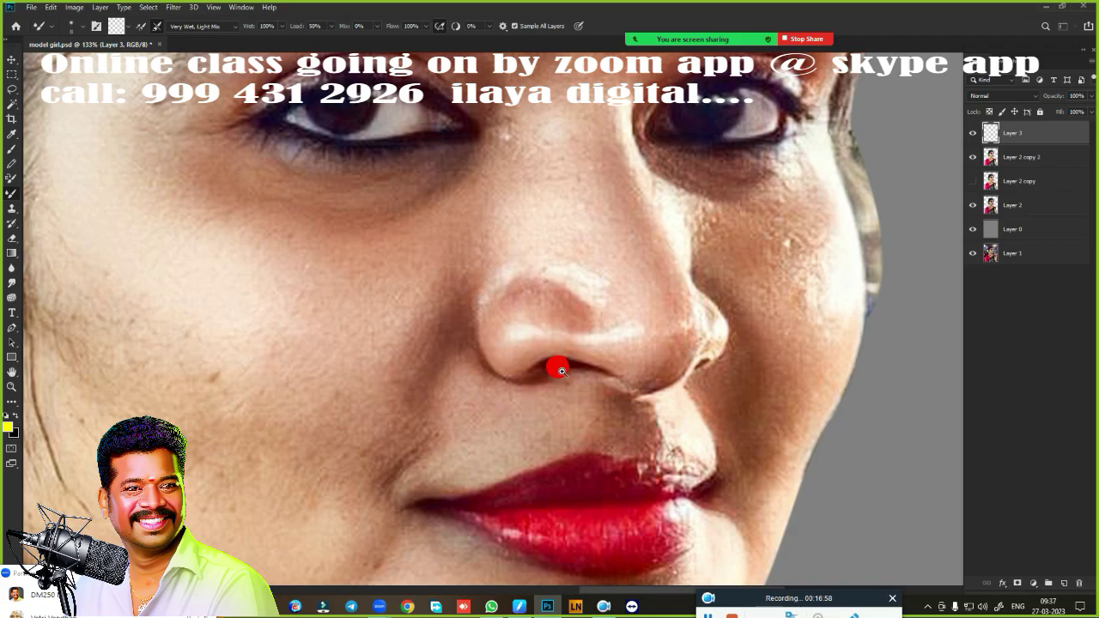
scroll(557, 366, up, 6)
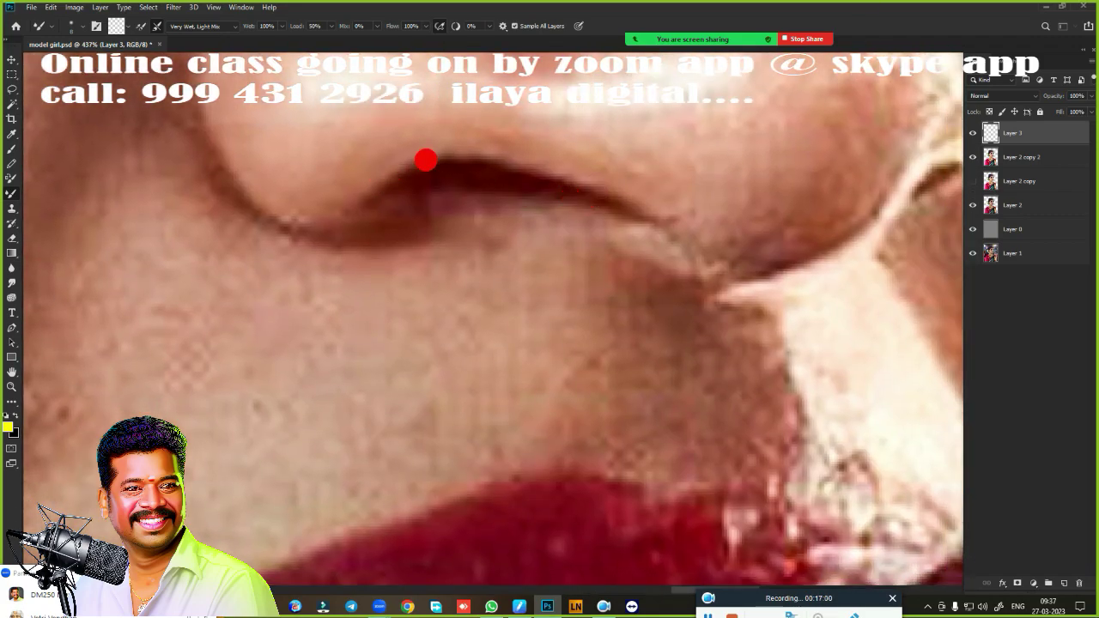
scroll(601, 314, down, 3)
- Work around the nostril and nose on Layer 3, dismissing a meeting warning, then zoom out to 114%
drag(574, 292, 527, 387)
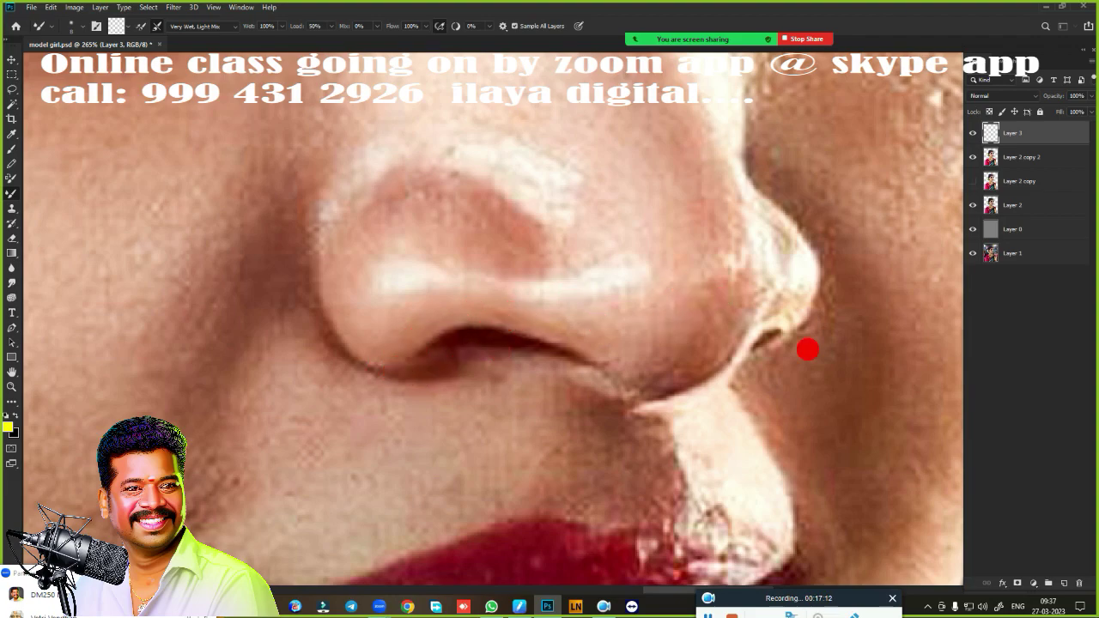
scroll(534, 364, down, 5)
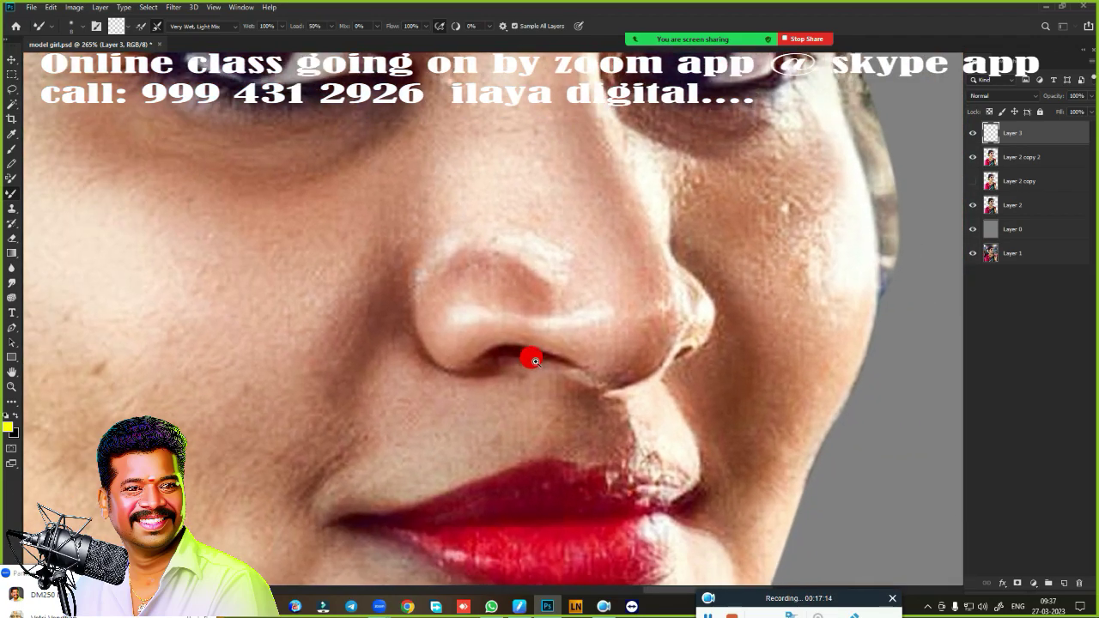
scroll(580, 277, up, 3)
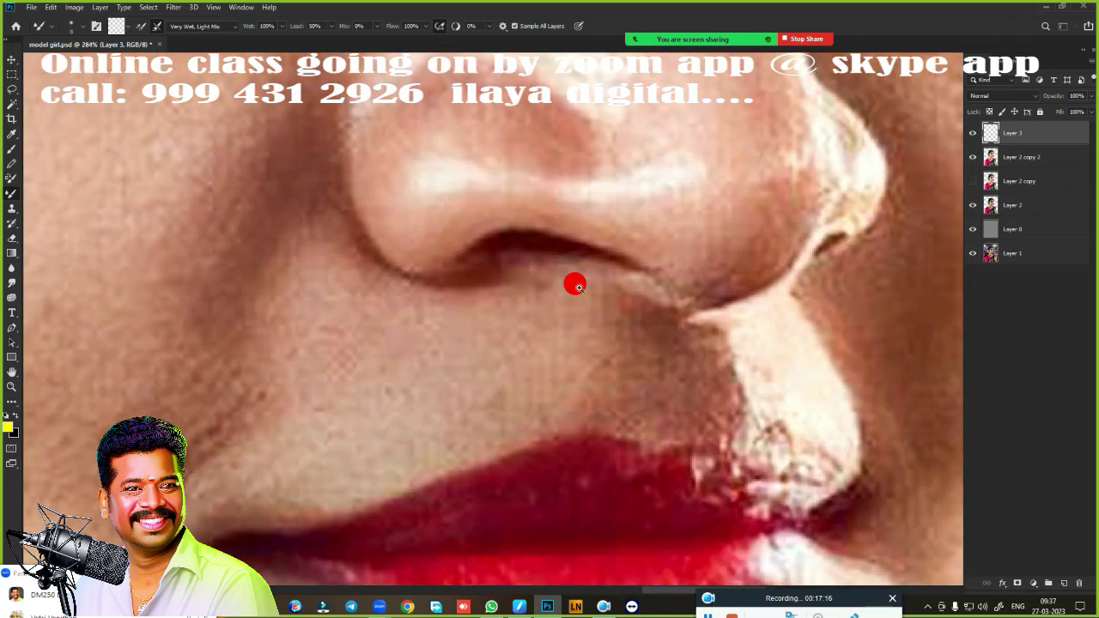
scroll(575, 283, up, 3)
drag(591, 304, 626, 333)
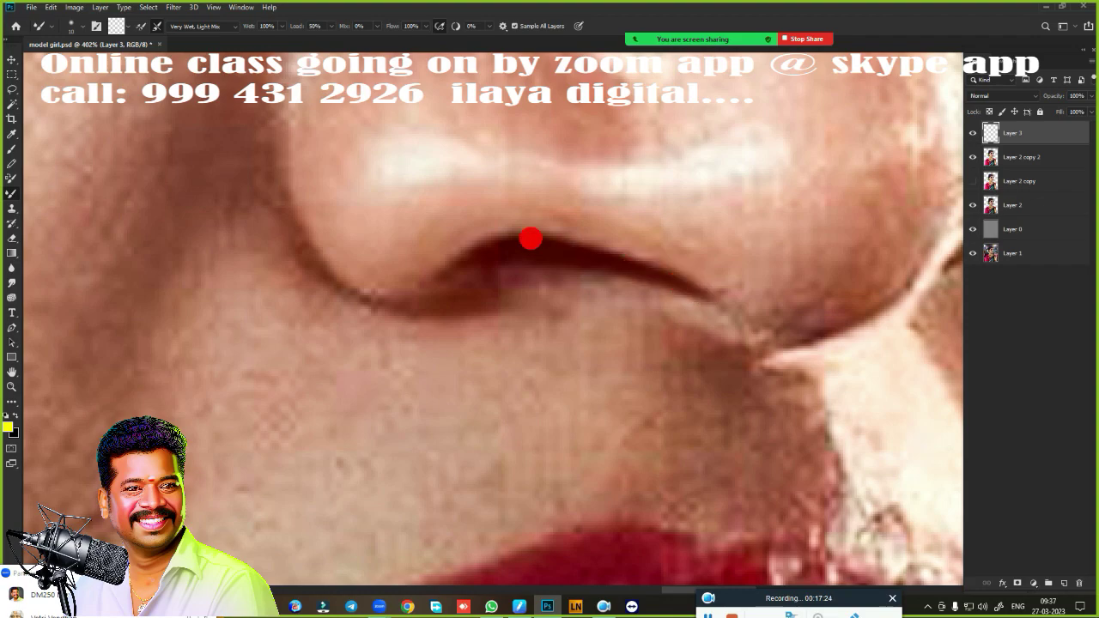
click(688, 220)
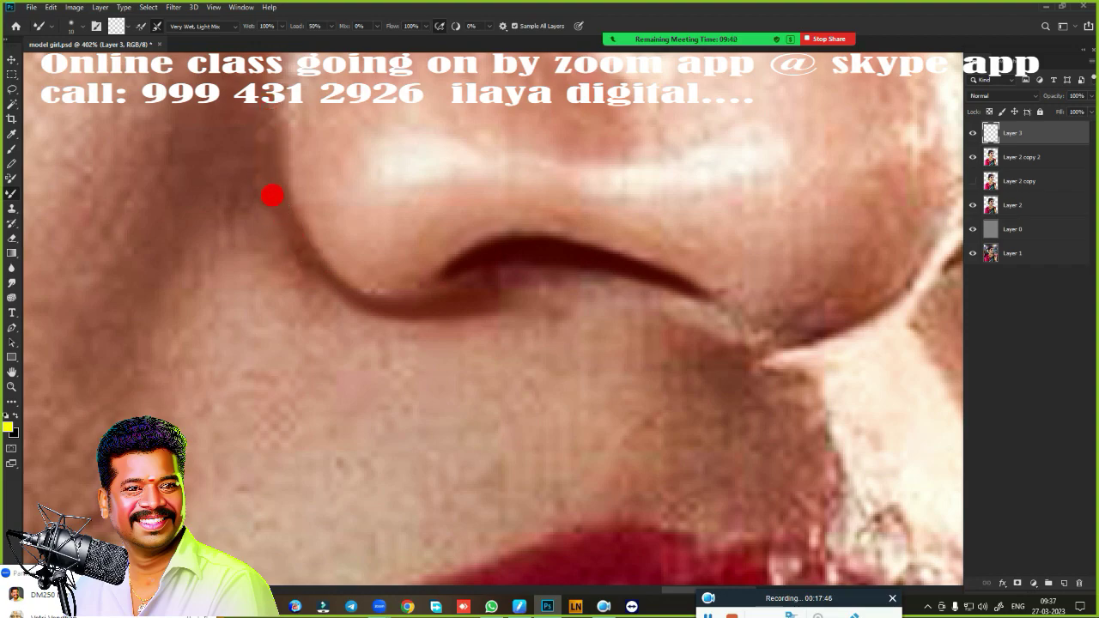
mouse_move(417, 301)
mouse_down()
mouse_move(381, 392)
mouse_move(383, 355)
mouse_move(450, 380)
mouse_move(542, 440)
mouse_move(491, 407)
mouse_move(565, 377)
mouse_move(527, 395)
mouse_move(458, 376)
mouse_up()
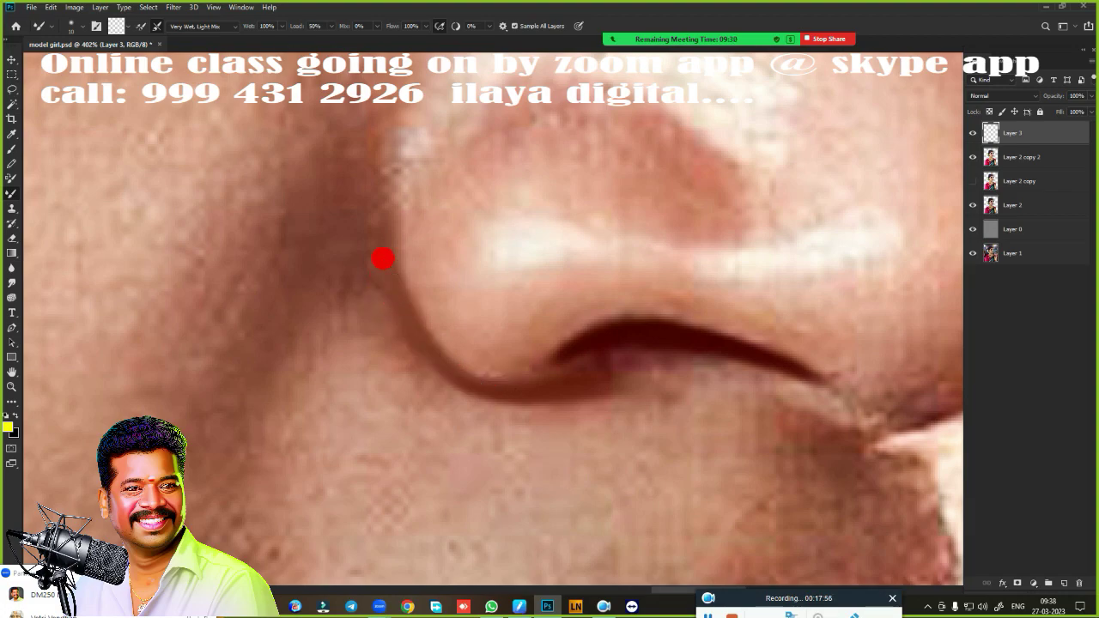
mouse_move(383, 258)
mouse_down()
mouse_move(399, 289)
mouse_move(387, 203)
mouse_move(421, 222)
mouse_move(419, 413)
mouse_move(376, 386)
mouse_move(378, 402)
mouse_move(379, 332)
mouse_move(383, 311)
mouse_move(384, 353)
mouse_move(400, 281)
mouse_move(391, 272)
mouse_move(381, 344)
mouse_move(420, 244)
mouse_move(372, 370)
mouse_move(379, 378)
mouse_move(410, 275)
mouse_move(376, 364)
mouse_move(401, 292)
mouse_move(463, 246)
mouse_move(370, 398)
mouse_move(364, 362)
mouse_move(371, 421)
mouse_move(361, 354)
mouse_move(373, 382)
mouse_move(422, 244)
mouse_move(548, 296)
mouse_move(557, 329)
mouse_move(503, 338)
mouse_move(527, 344)
mouse_move(486, 206)
mouse_up()
scroll(532, 331, down, 5)
scroll(549, 292, up, 2)
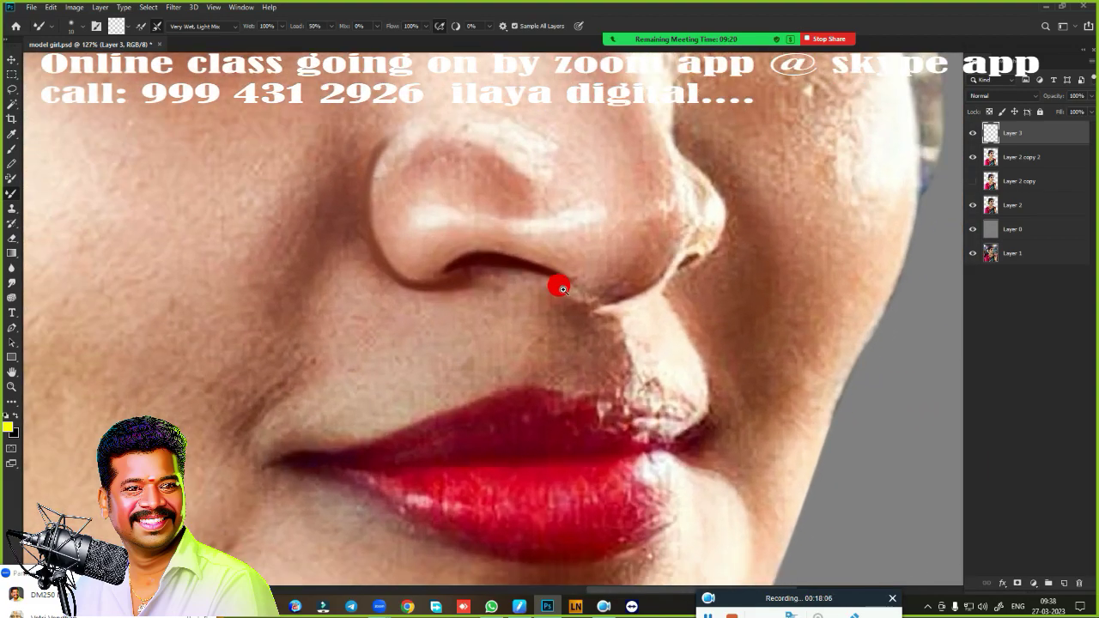
scroll(562, 289, down, 3)
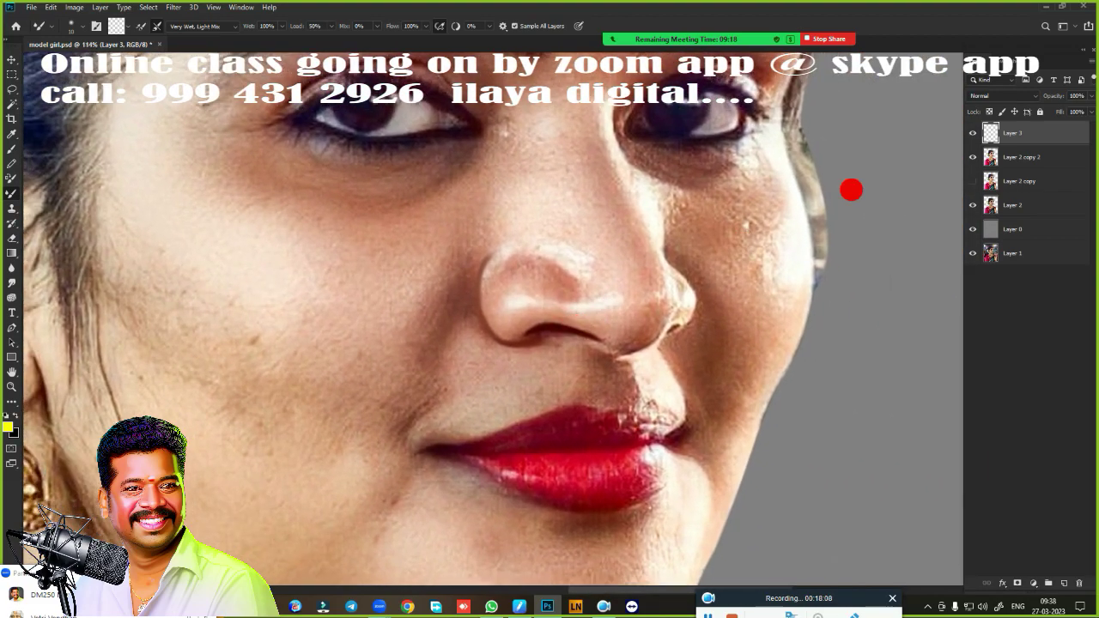
- Hide and reshow Layer 3 to compare the nose before and after retouching
click(972, 133)
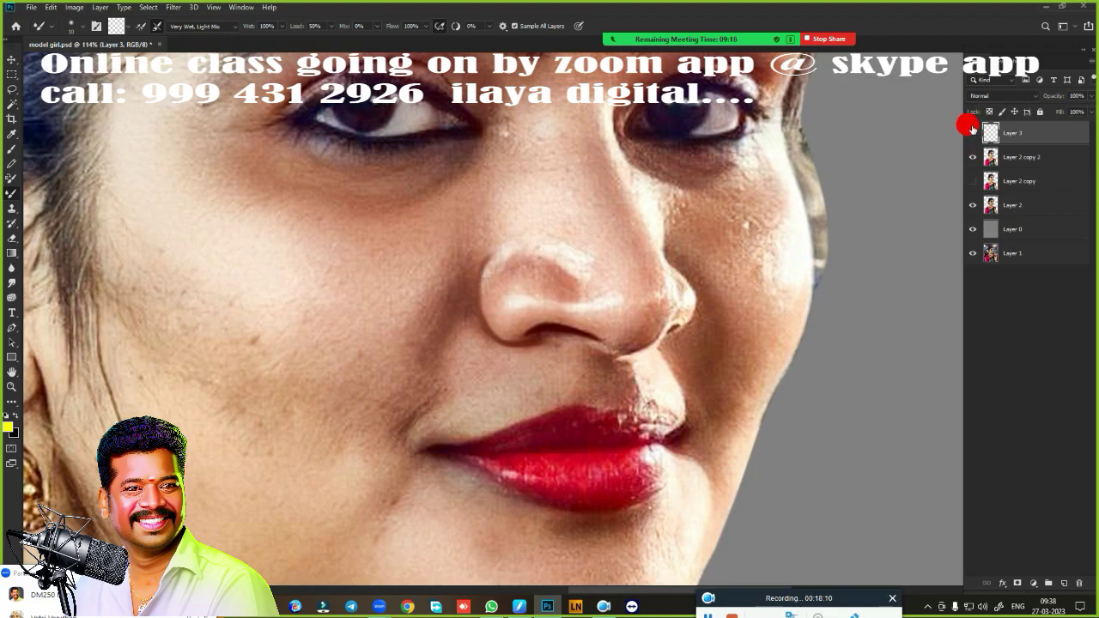
click(973, 133)
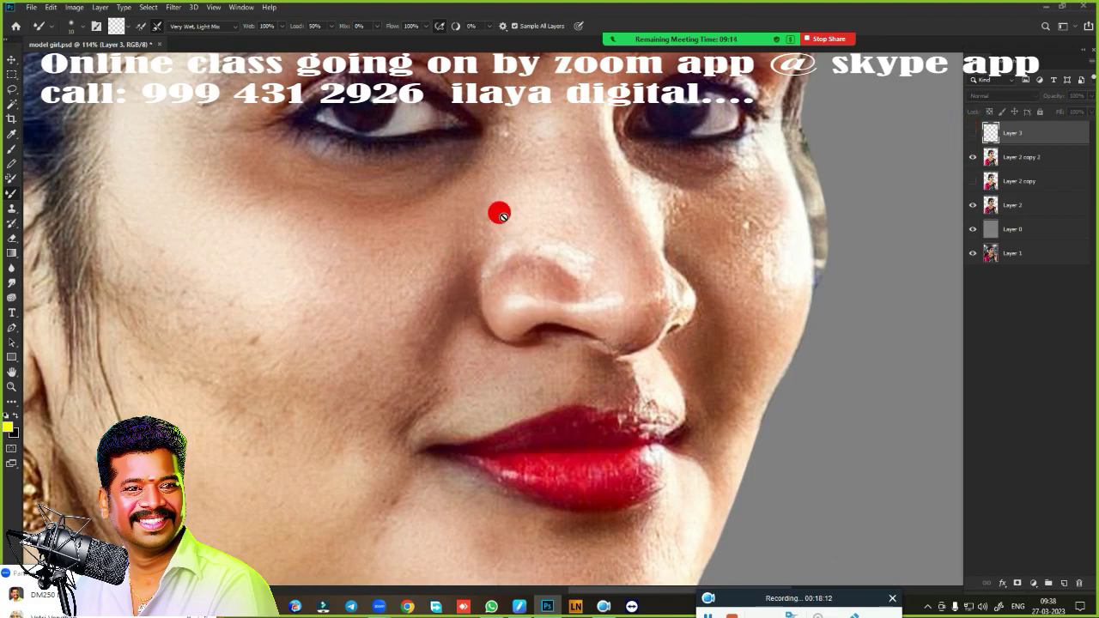
click(972, 133)
- Set the Eraser to size 50 and 100% opacity, then return to the Mixer Brush
key(e)
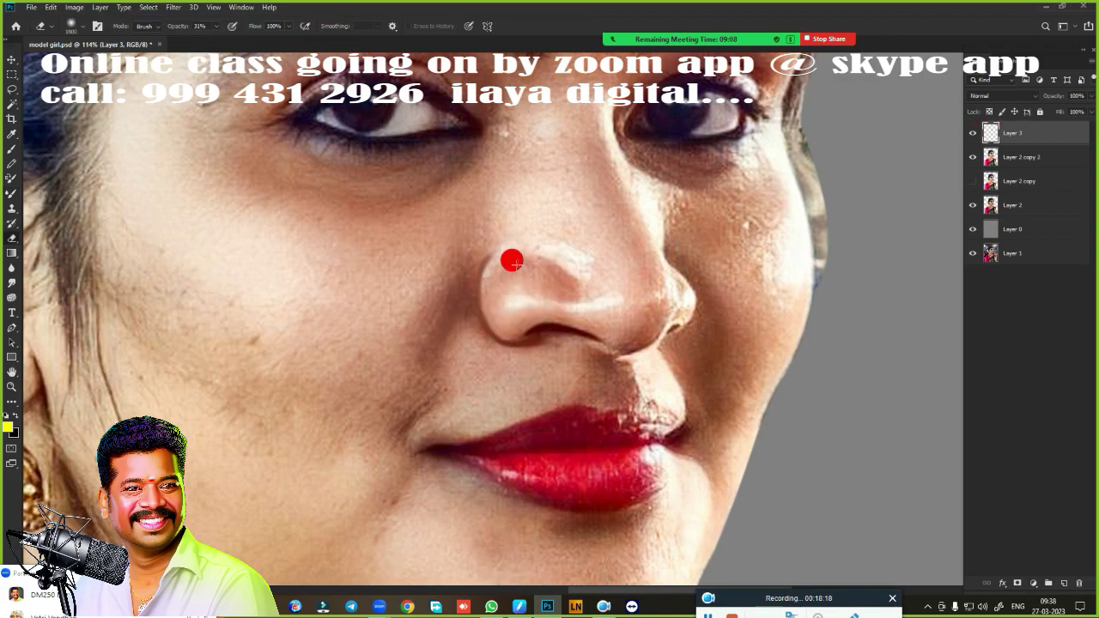
key(bracketleft)
key(bracketleft)
key(bracketleft)
key(bracketleft)
key(bracketleft)
key(bracketleft)
key(bracketleft)
key(bracketleft)
key(bracketleft)
key(bracketleft)
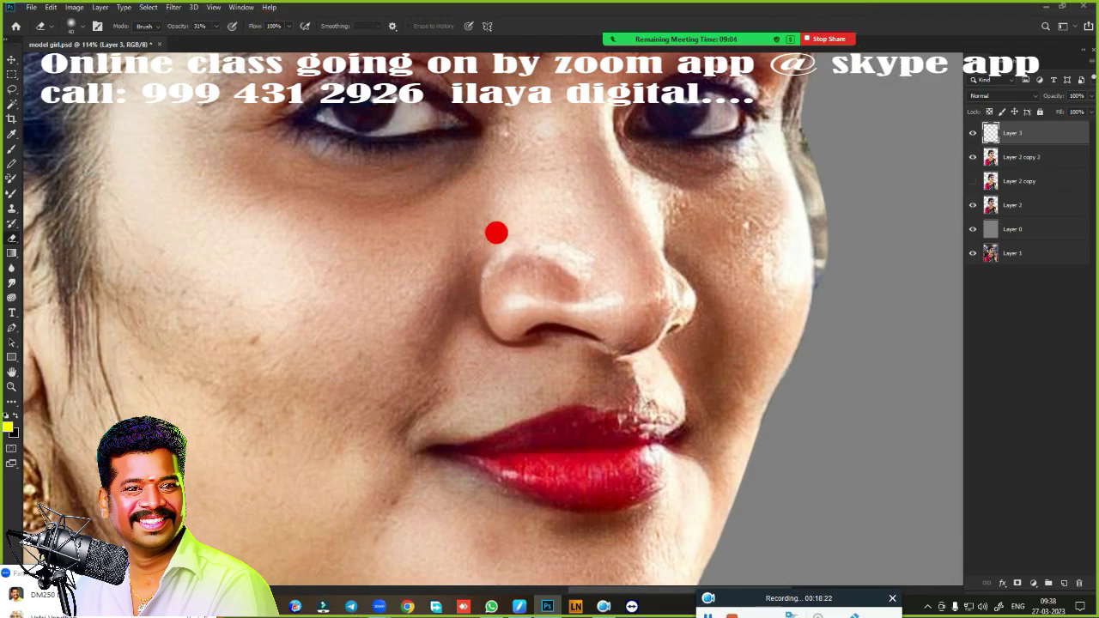
click(212, 28)
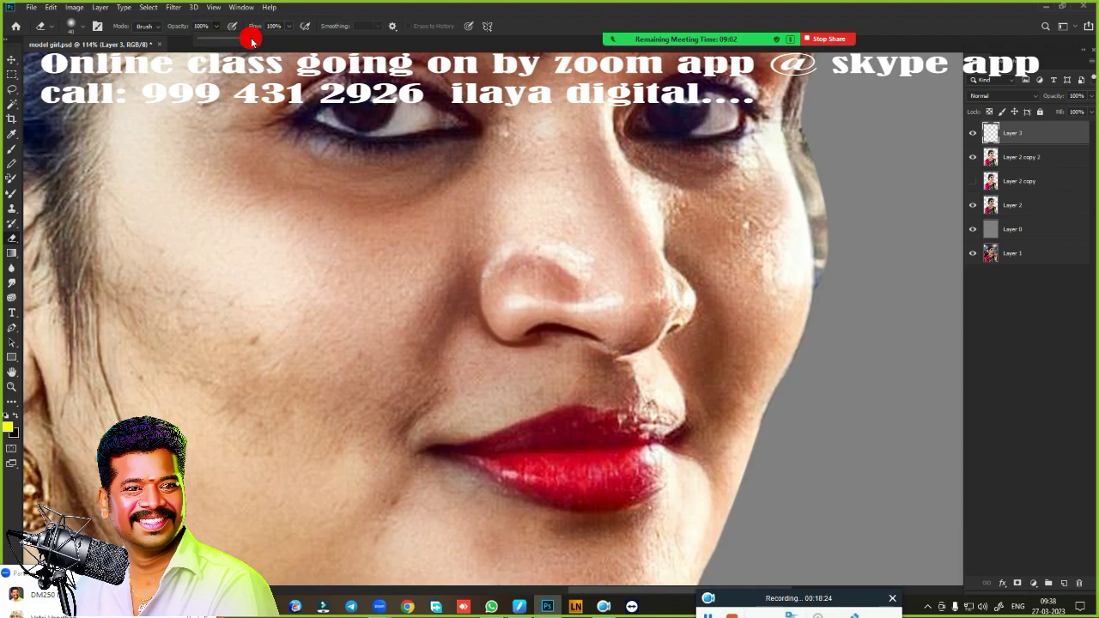
click(497, 257)
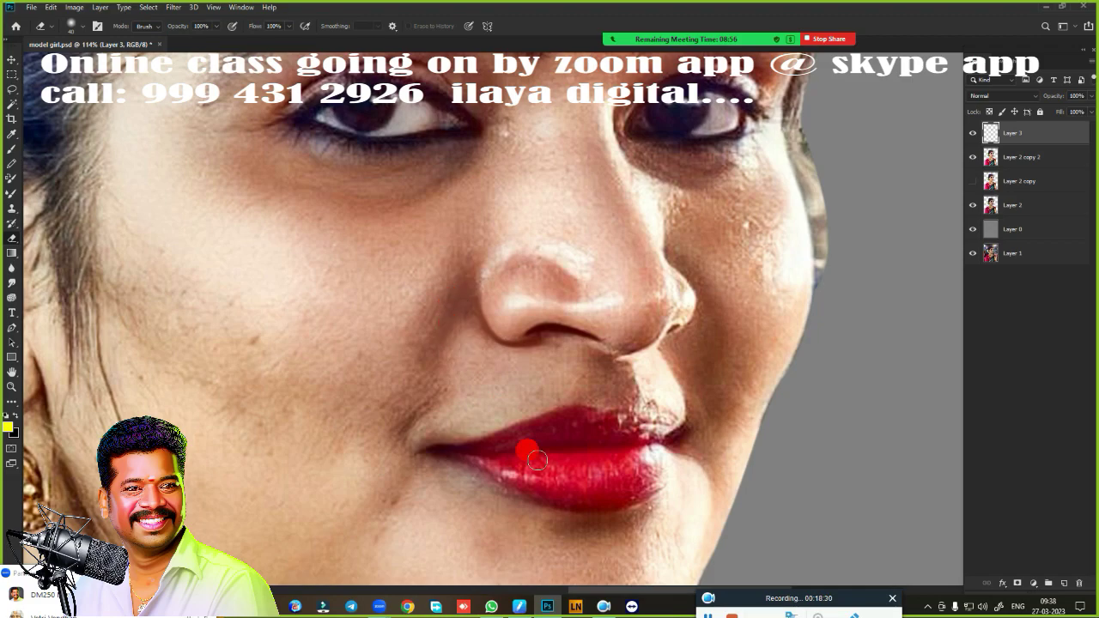
scroll(466, 371, up, 5)
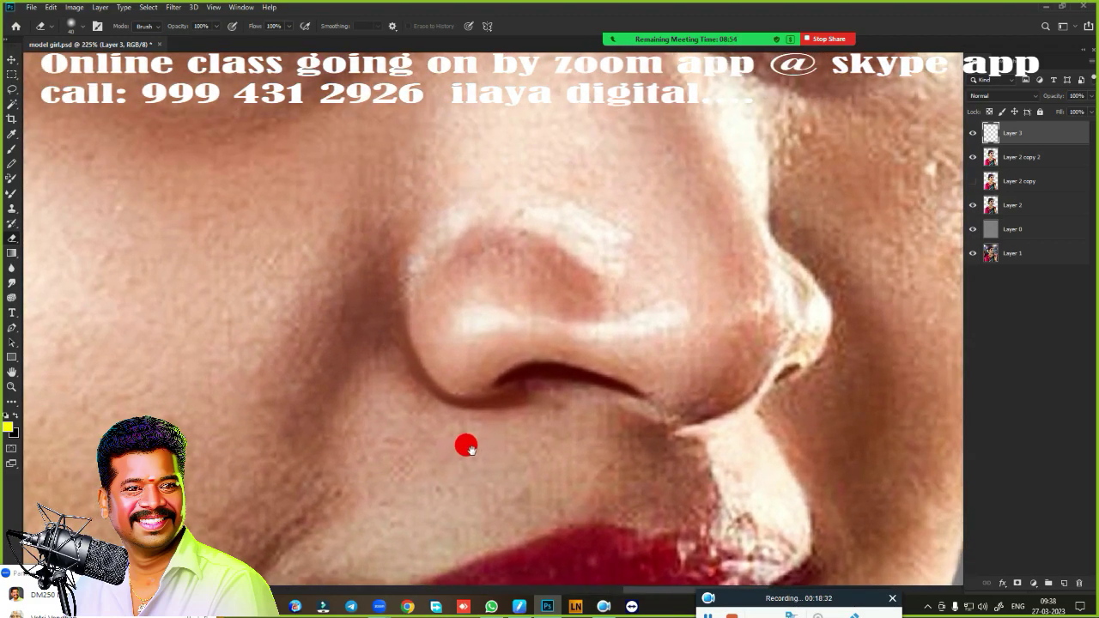
key(b)
scroll(446, 407, up, 3)
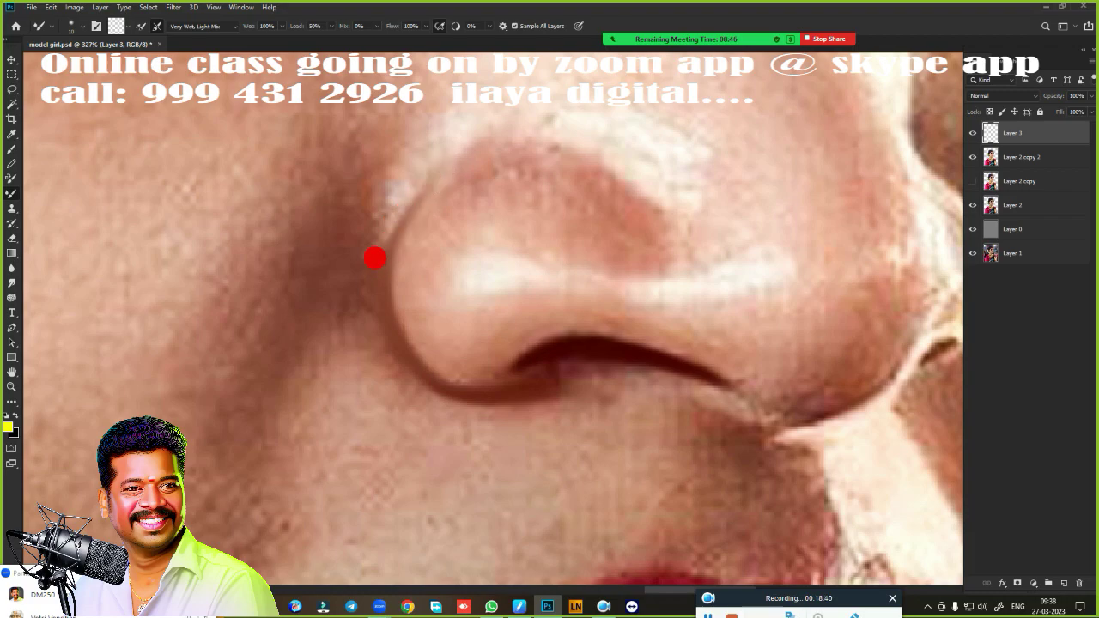
- Smudge along the nose's left edge, then smooth its right edge with the wet Mixer Brush
mouse_move(378, 260)
mouse_down()
mouse_move(442, 175)
mouse_move(486, 148)
mouse_up()
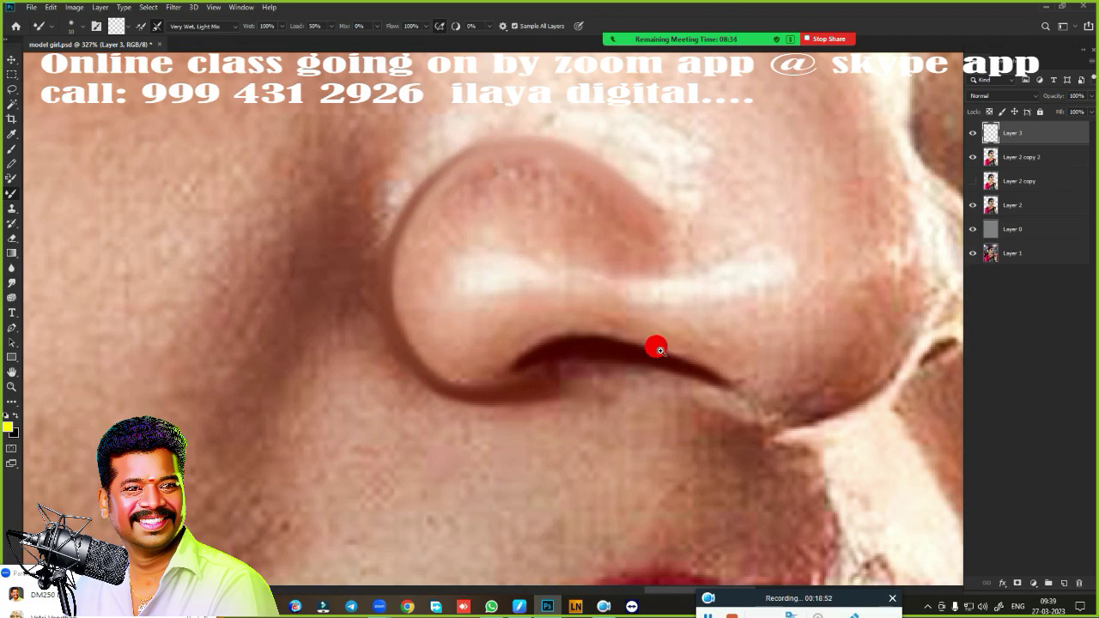
scroll(657, 347, down, 5)
scroll(598, 267, up, 2)
scroll(489, 246, up, 2)
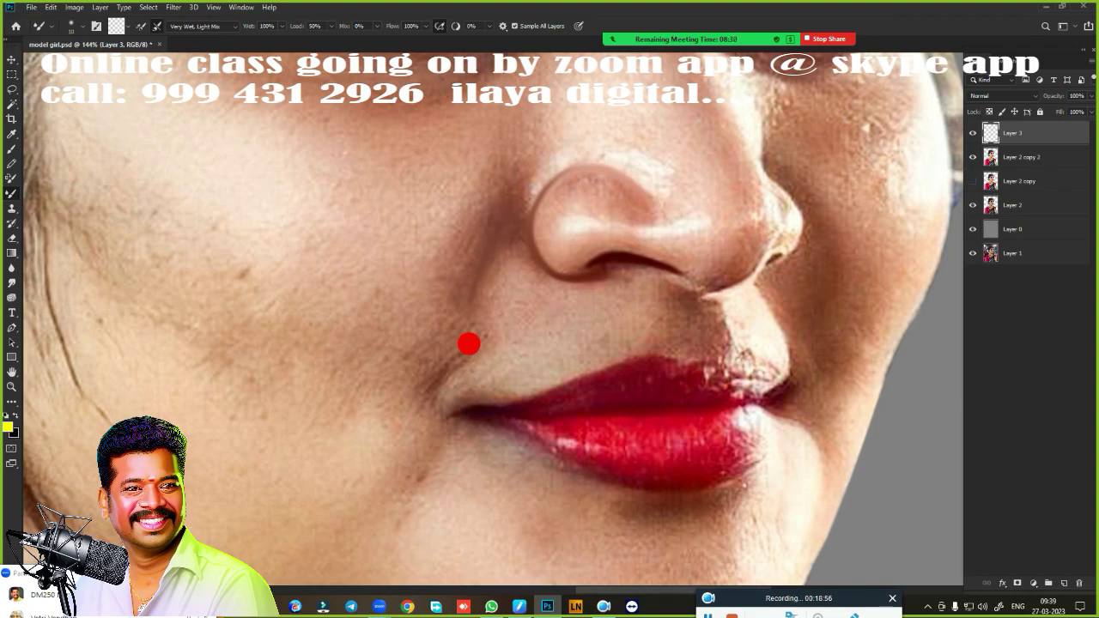
drag(627, 372, 369, 401)
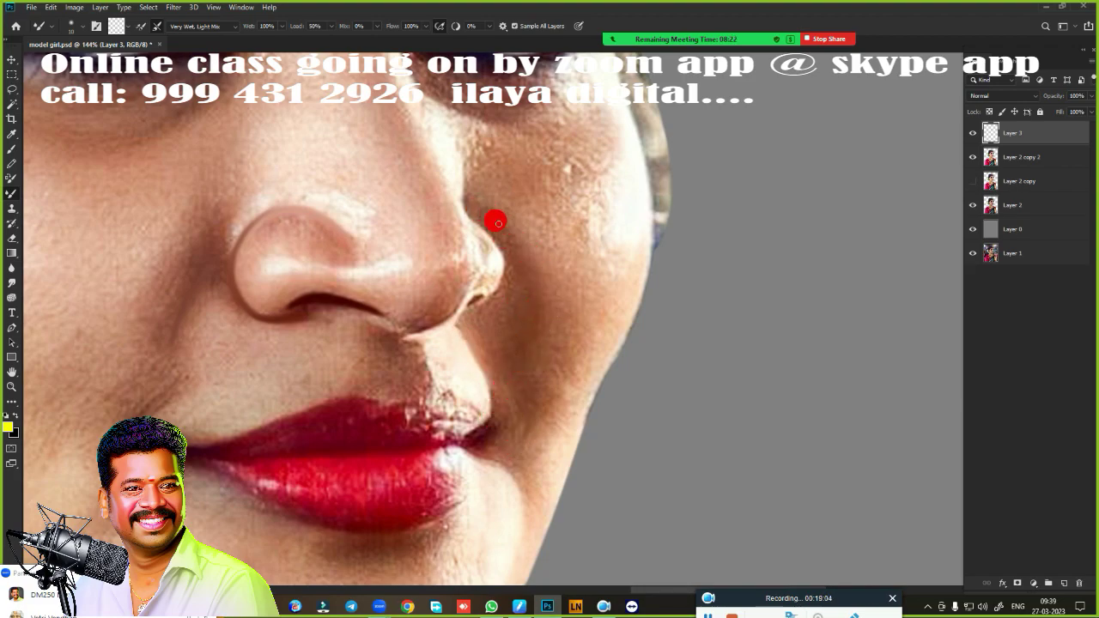
scroll(512, 393, up, 5)
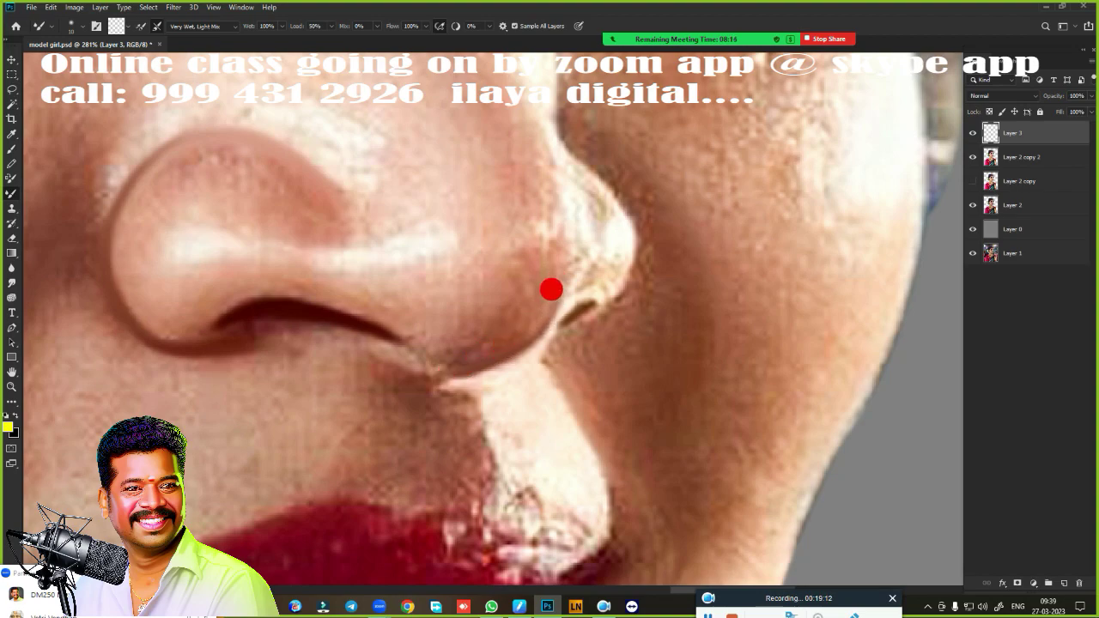
mouse_move(558, 121)
mouse_down()
mouse_move(623, 201)
mouse_move(617, 192)
mouse_move(637, 251)
mouse_move(605, 312)
mouse_move(641, 261)
mouse_move(632, 210)
mouse_move(639, 224)
mouse_move(631, 279)
mouse_move(606, 315)
mouse_move(580, 310)
mouse_up()
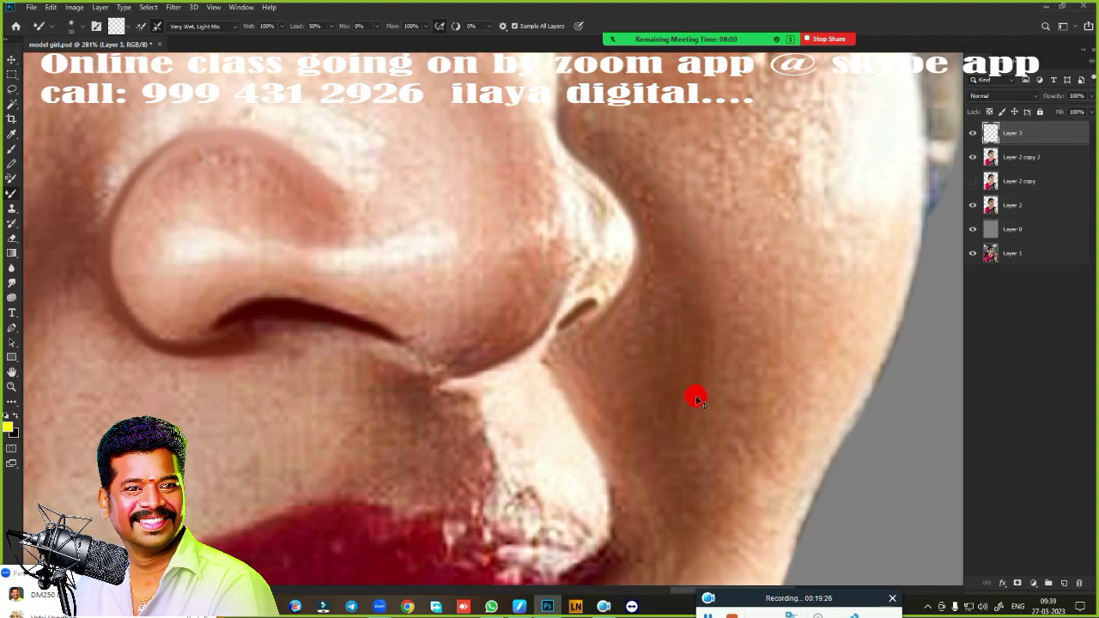
scroll(626, 404, down, 5)
scroll(461, 332, up, 5)
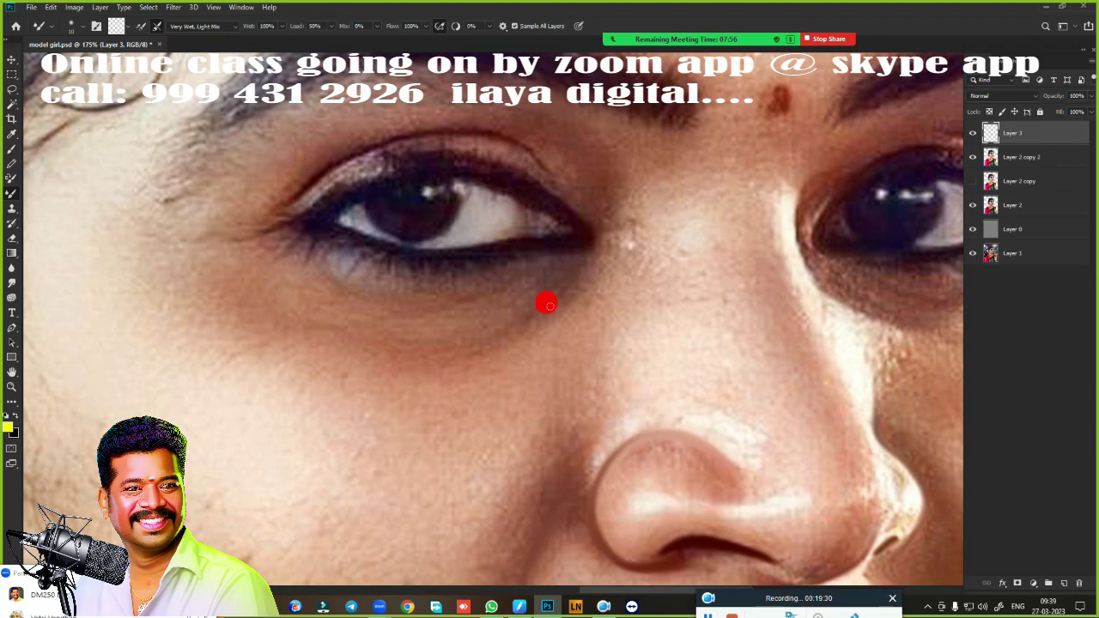
- Blend the skin under one eye with the Mixer Brush, then pan to the other under-eye area
mouse_move(567, 276)
mouse_down()
mouse_move(488, 331)
mouse_move(363, 338)
mouse_move(505, 275)
mouse_move(334, 276)
mouse_move(358, 293)
mouse_move(426, 295)
mouse_up()
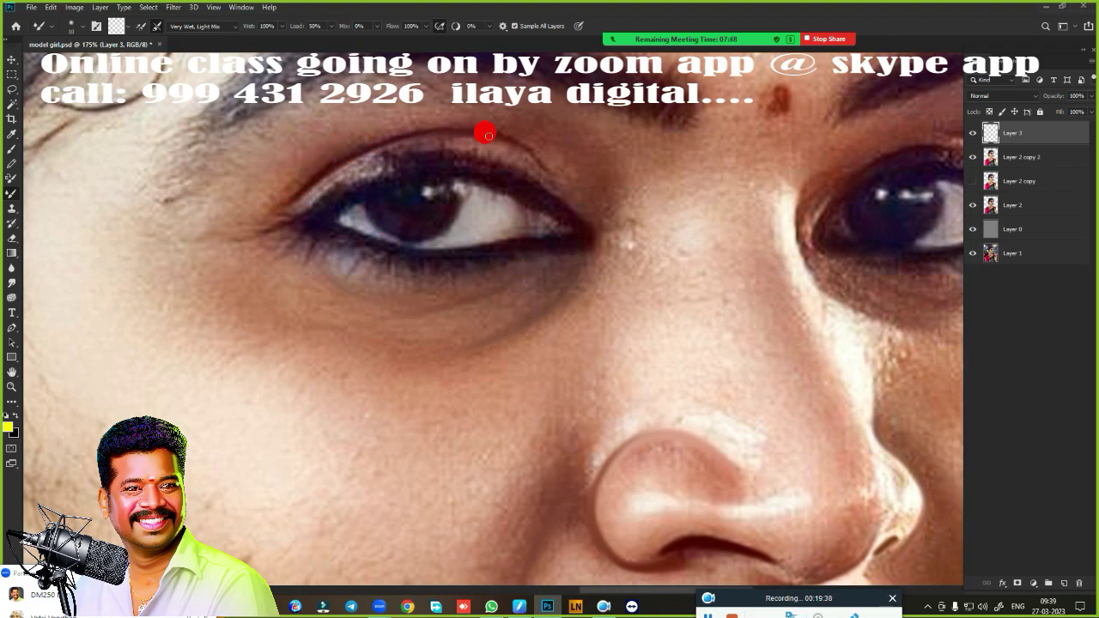
drag(725, 232, 574, 274)
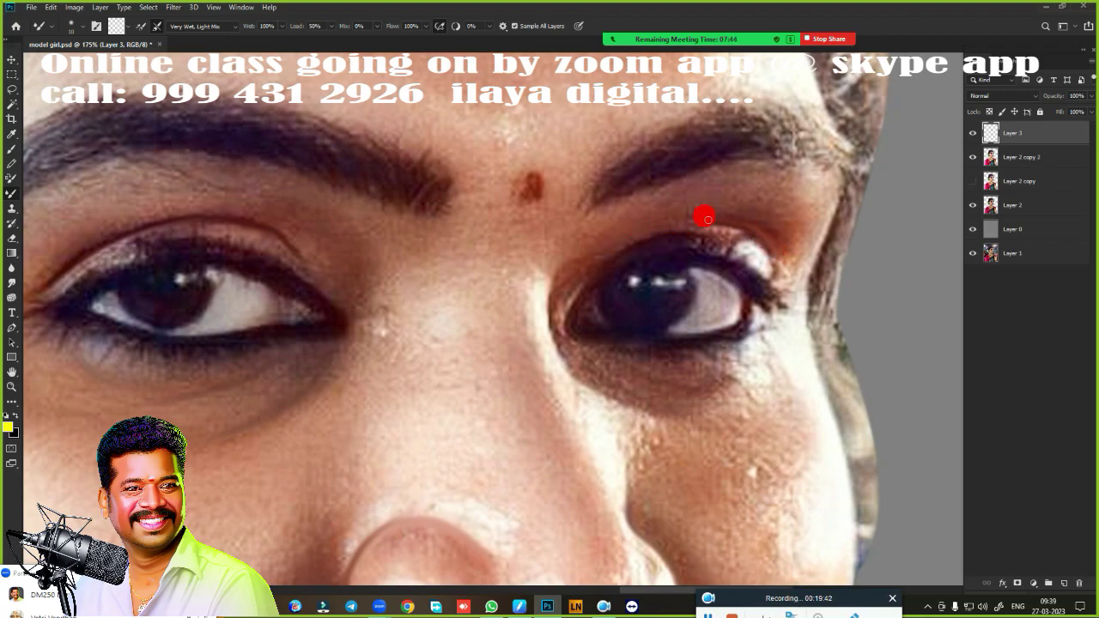
scroll(599, 295, down, 3)
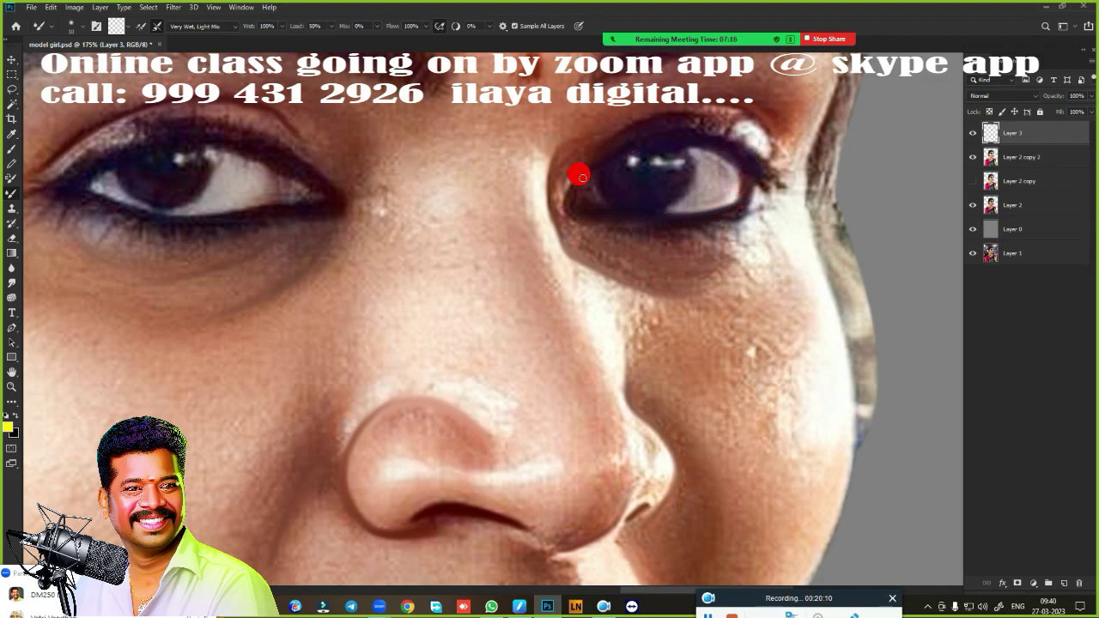
drag(414, 316, 761, 319)
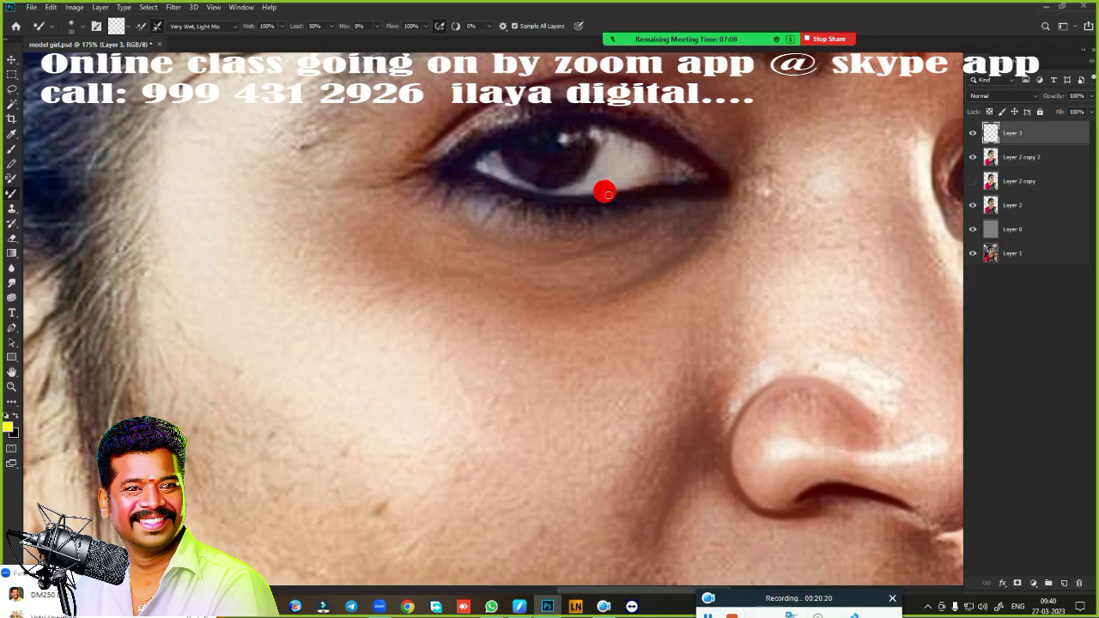
scroll(750, 273, down, 3)
- Zoom in on the lips and smear the lower lip's right edge with the Mixer Brush
drag(733, 277, 508, 118)
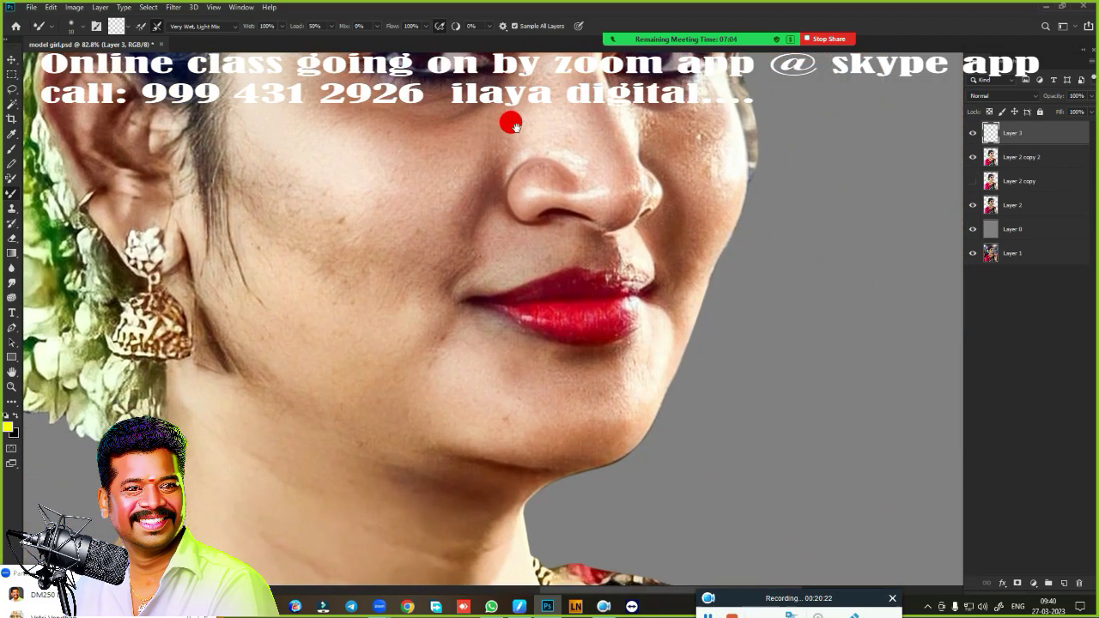
scroll(606, 306, up, 4)
drag(615, 284, 490, 311)
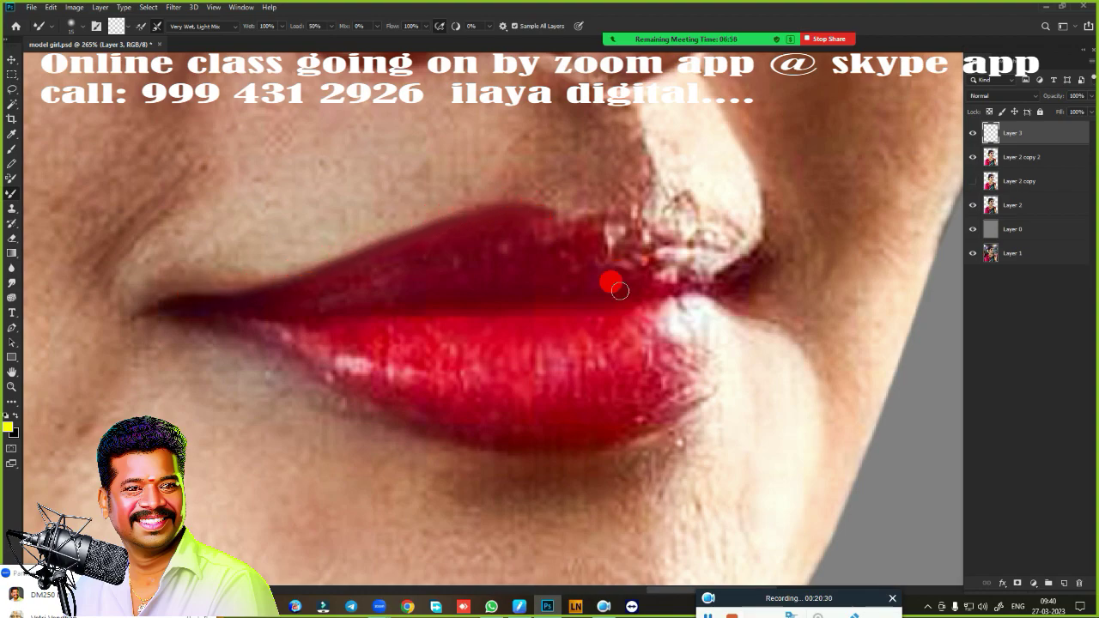
scroll(620, 290, down, 5)
scroll(544, 312, up, 3)
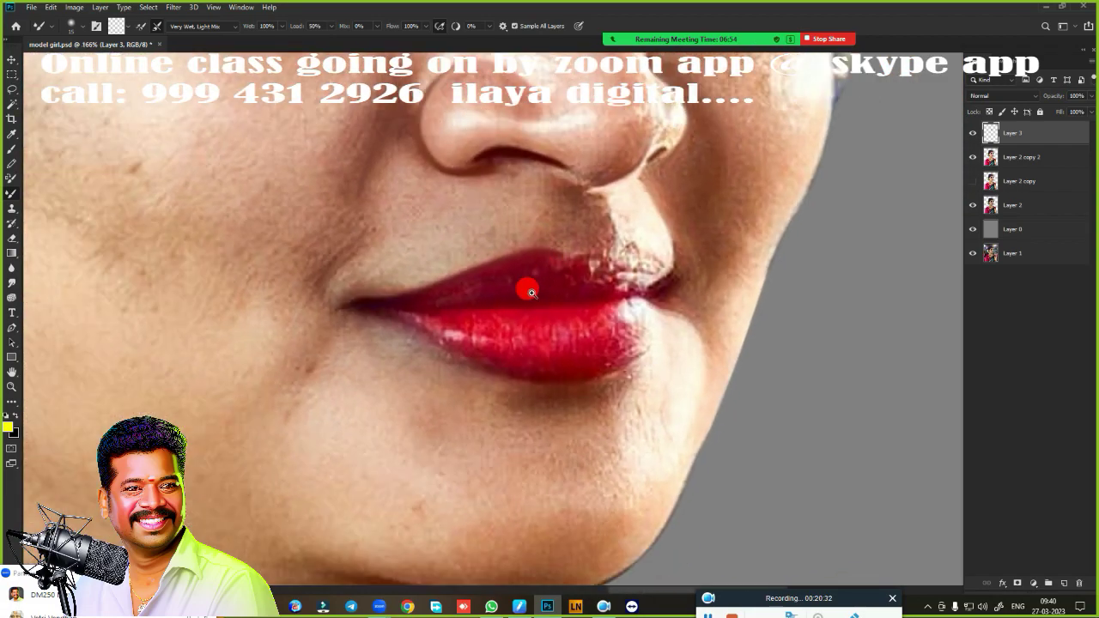
scroll(532, 293, down, 4)
scroll(498, 294, up, 4)
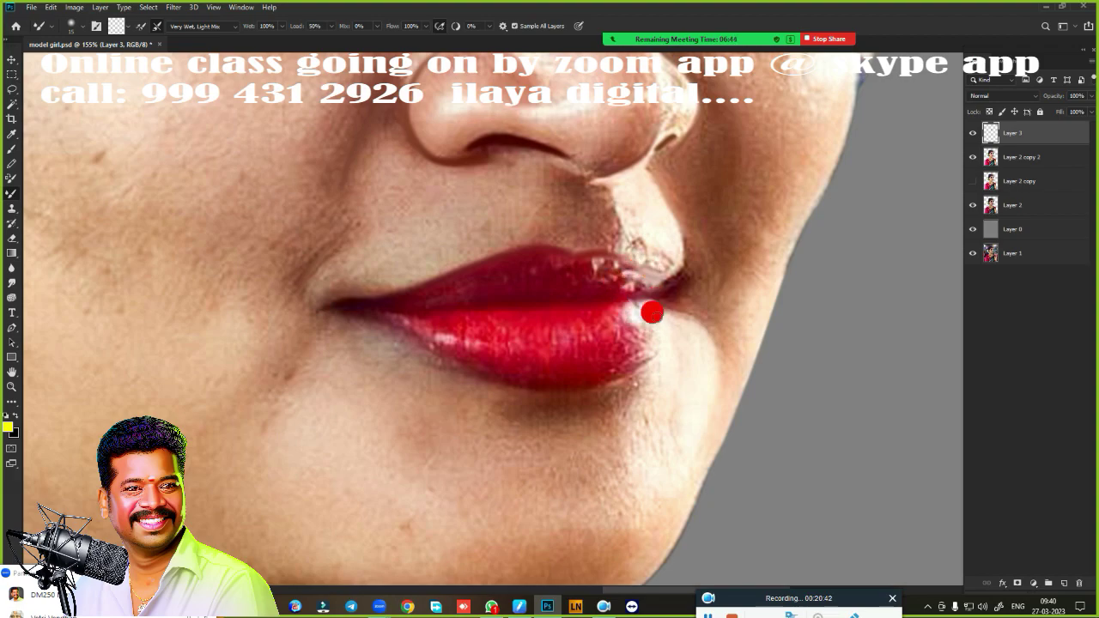
mouse_move(652, 313)
mouse_down()
mouse_move(630, 361)
mouse_move(634, 348)
mouse_move(600, 374)
mouse_up()
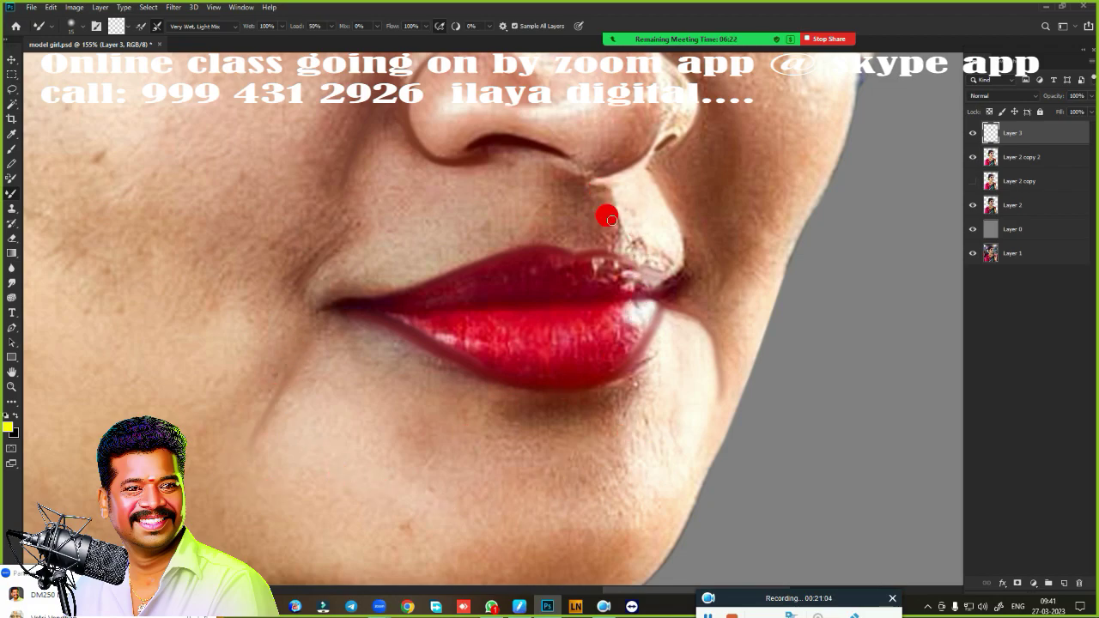
- Bring the whole face into view and hide Layer 2 and Layer 2 copy 2 to reveal the sketch lines
scroll(652, 351, down, 5)
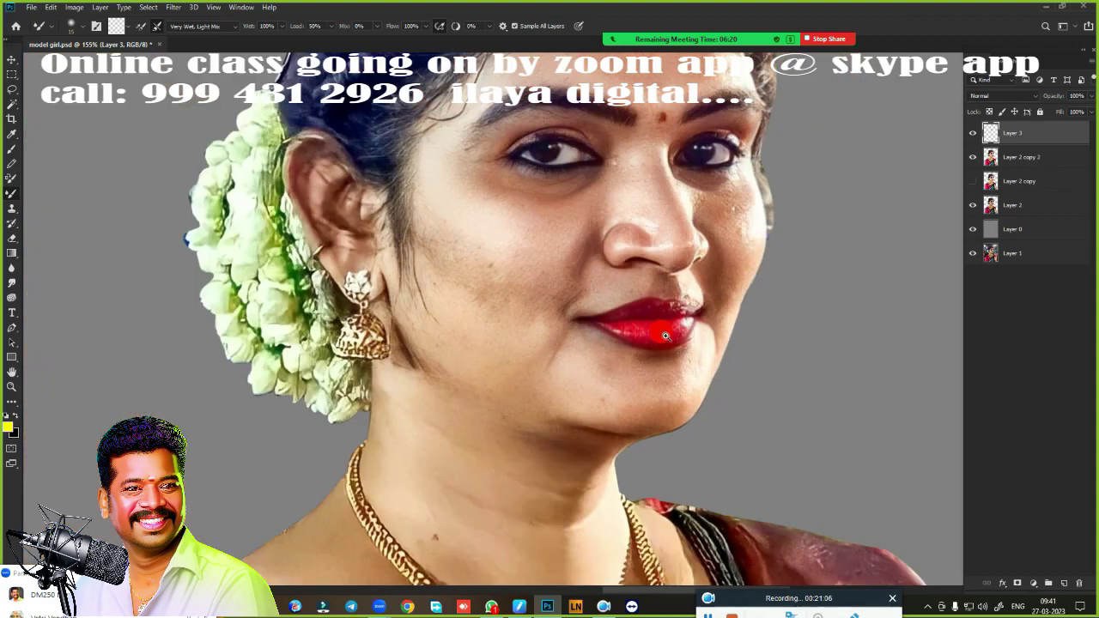
drag(706, 272, 605, 336)
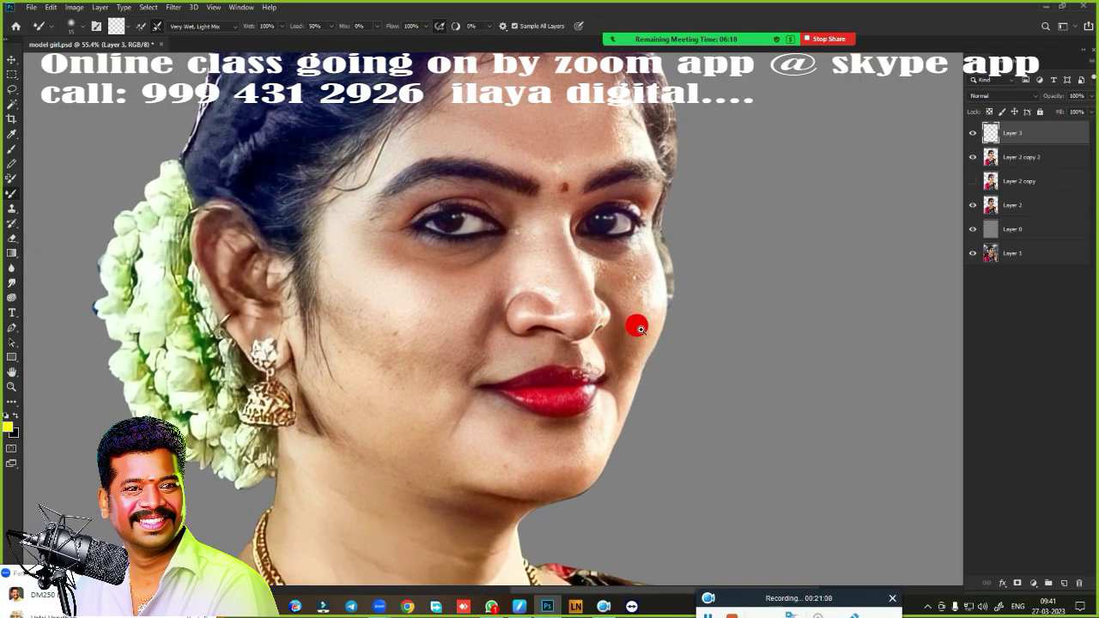
scroll(633, 321, up, 1)
click(973, 205)
click(973, 157)
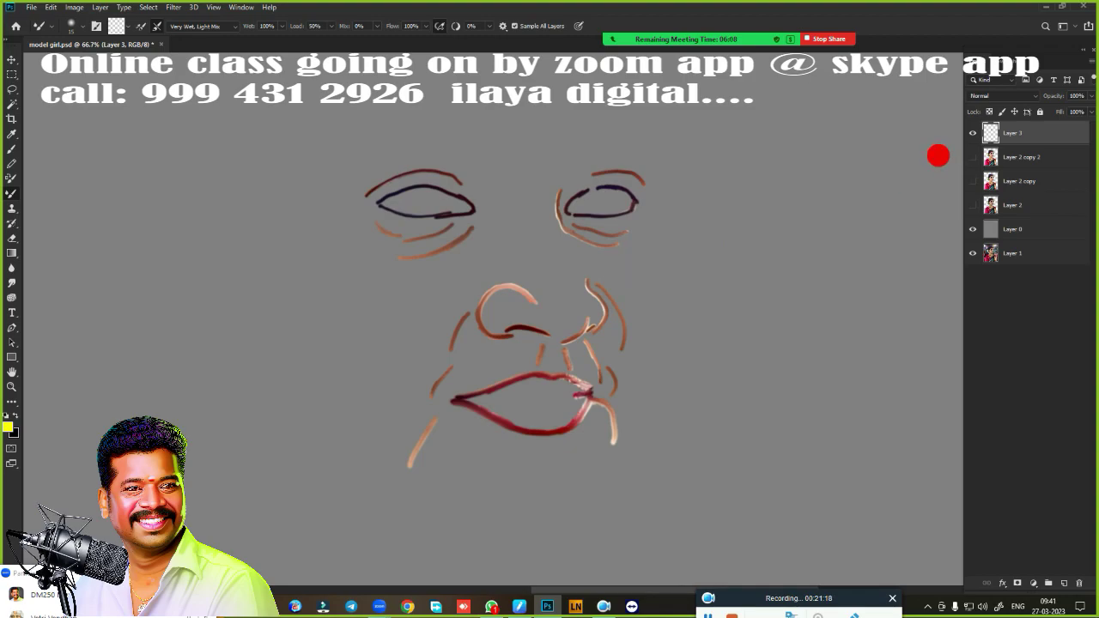
- Compare the sketch against the portrait, restore the Layer 2 copy 2 photo, and zoom on the nose and lips
click(970, 159)
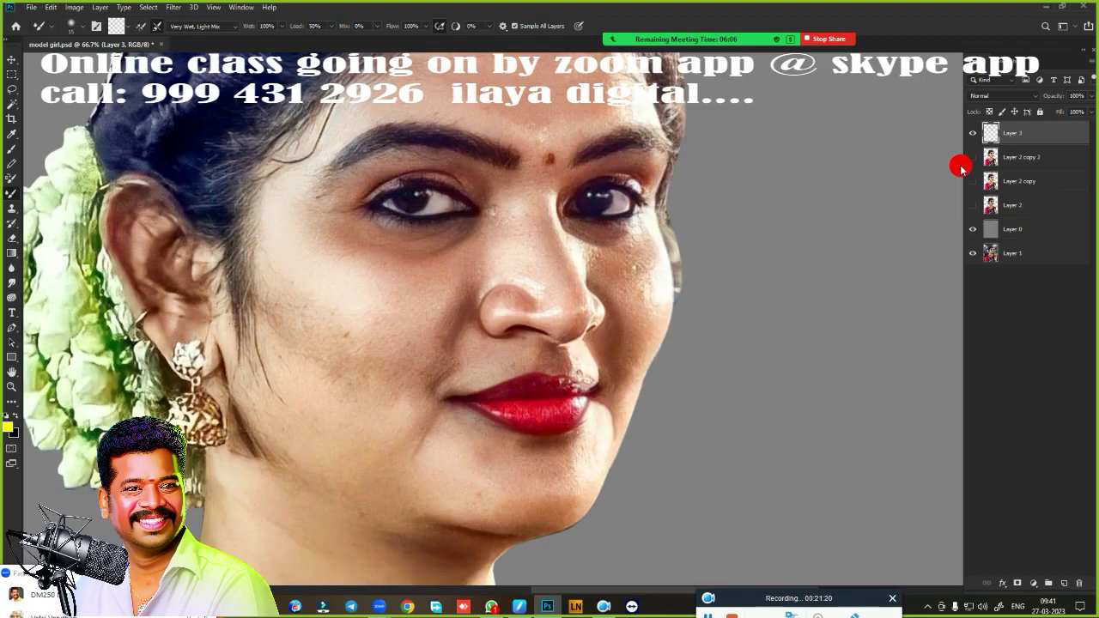
drag(972, 181, 972, 157)
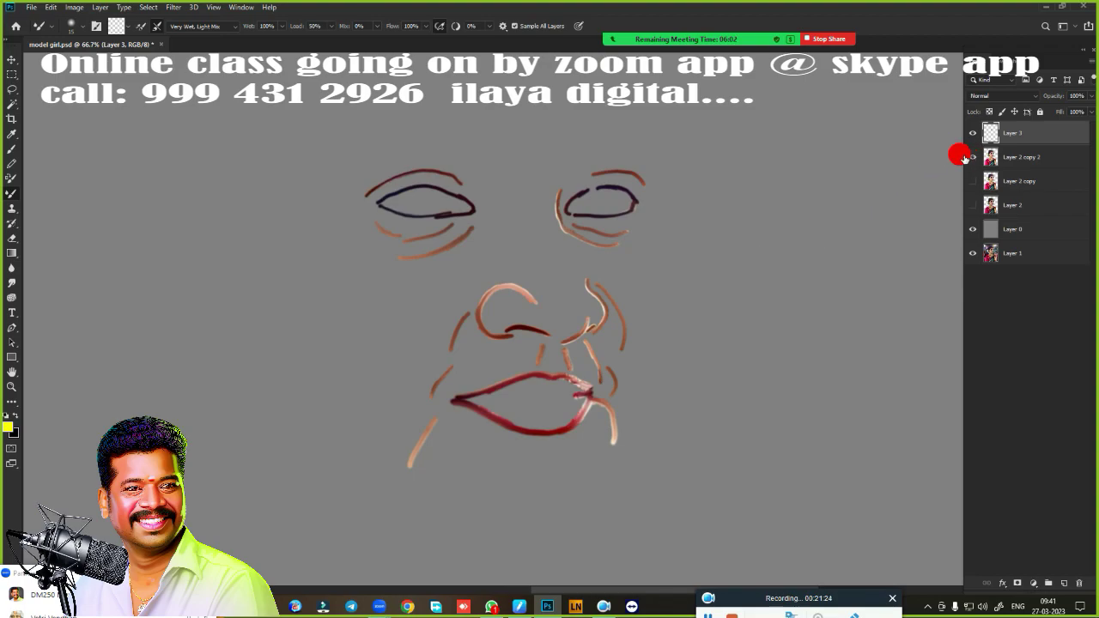
click(971, 158)
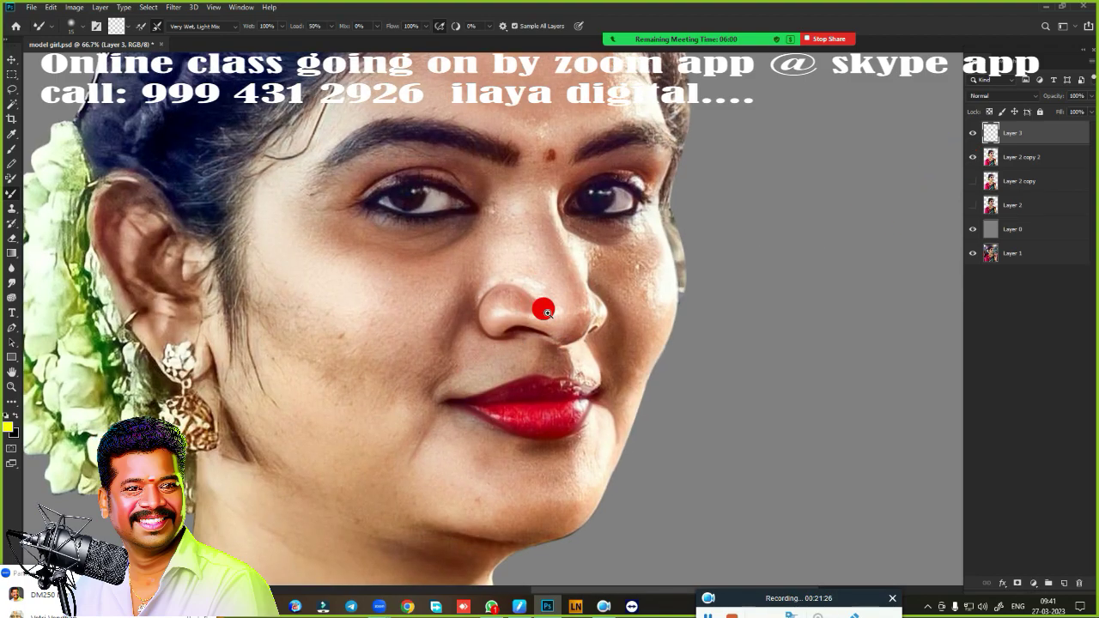
drag(547, 313, 582, 267)
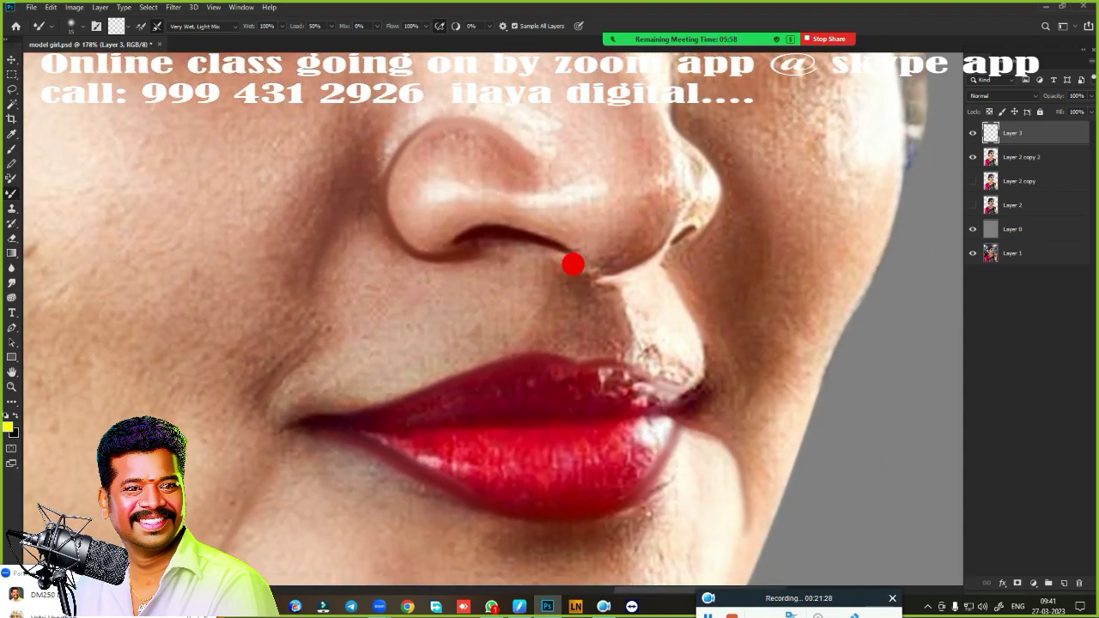
- Switch to the Smudge tool with a soft brush preset (300 px) and turn on Sample All Layers
key(e)
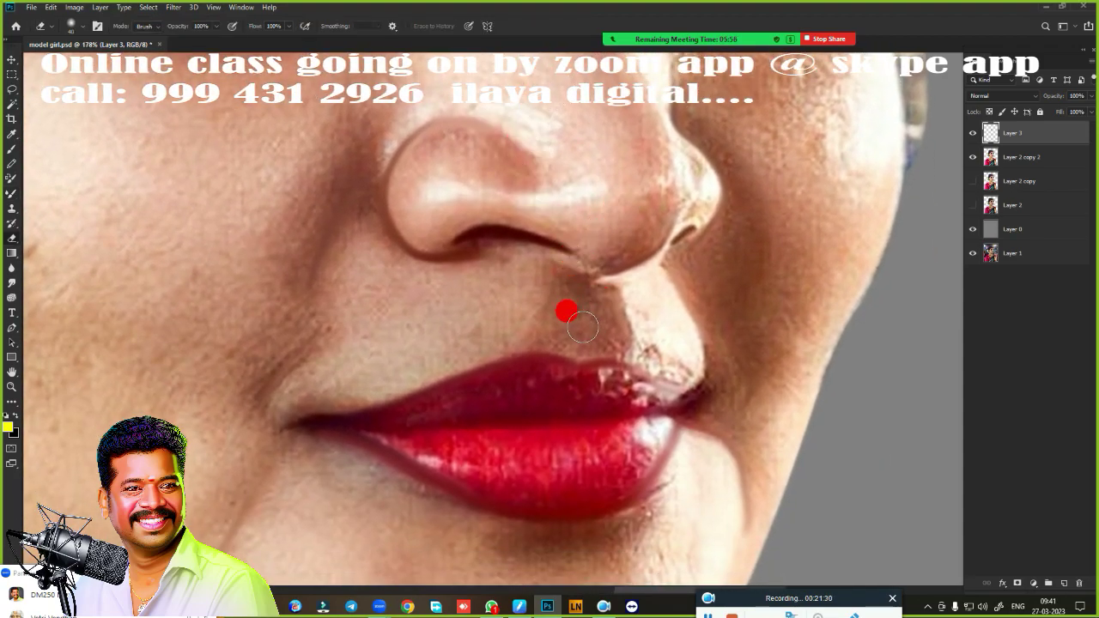
key(r)
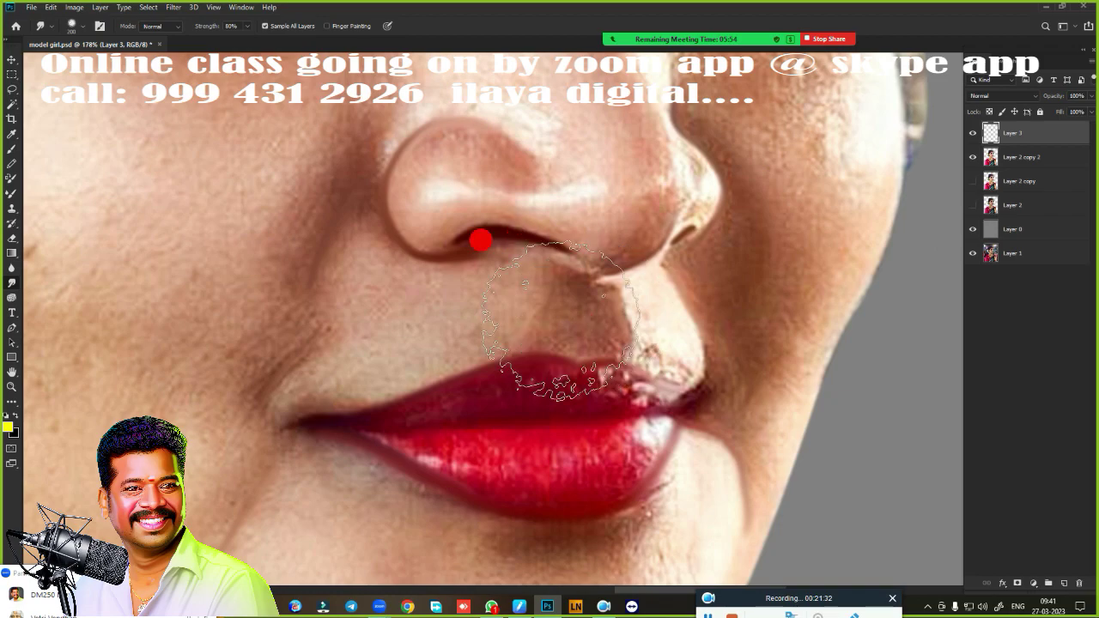
right_click(480, 242)
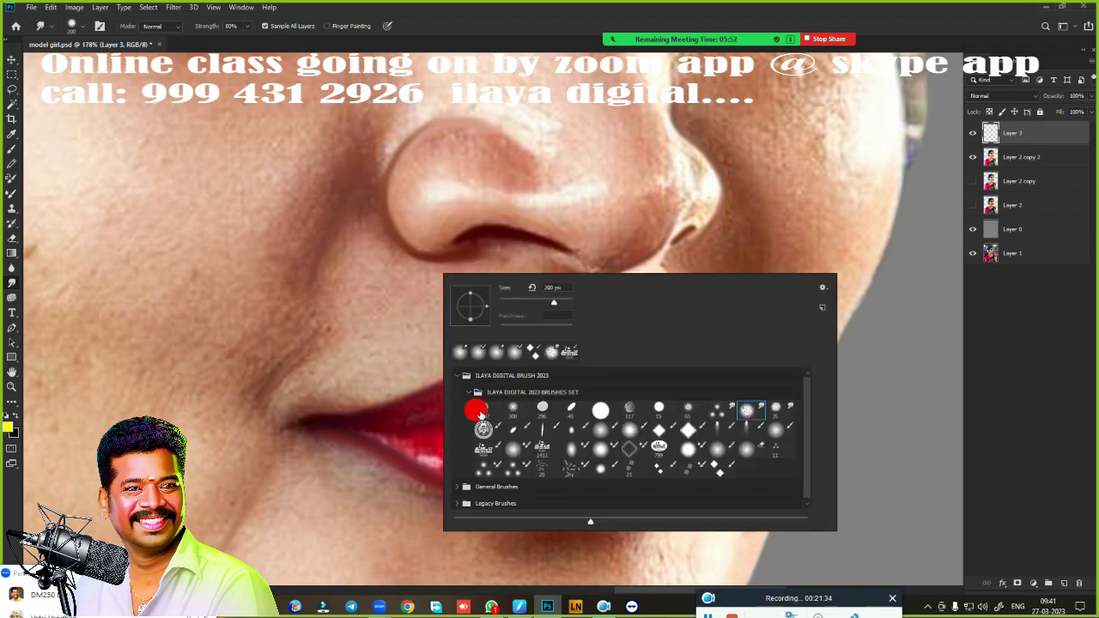
click(728, 410)
click(512, 409)
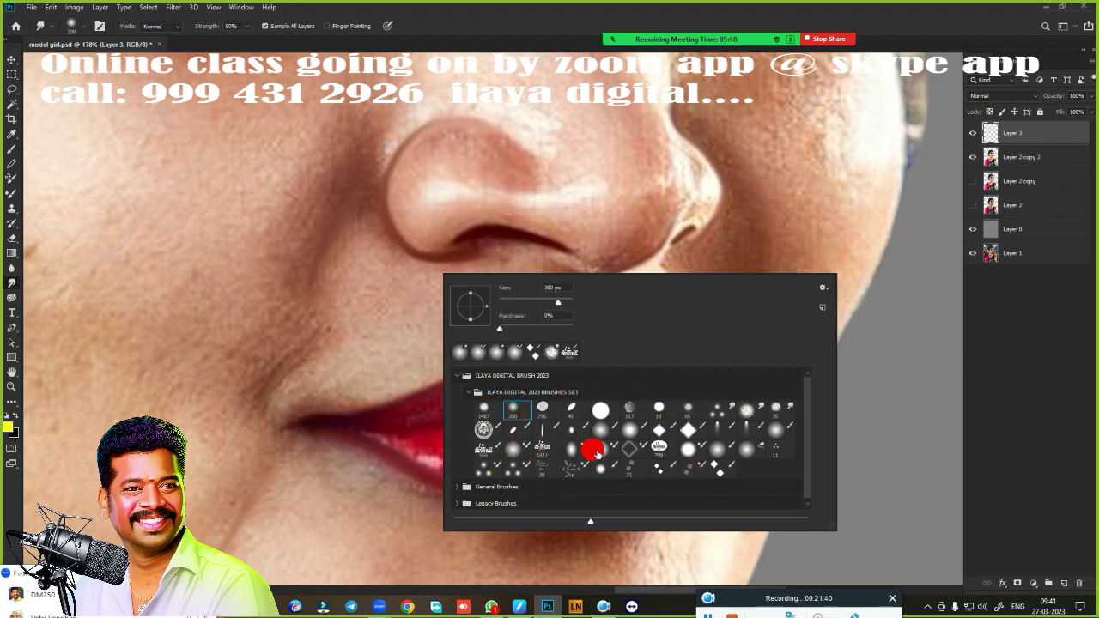
click(750, 410)
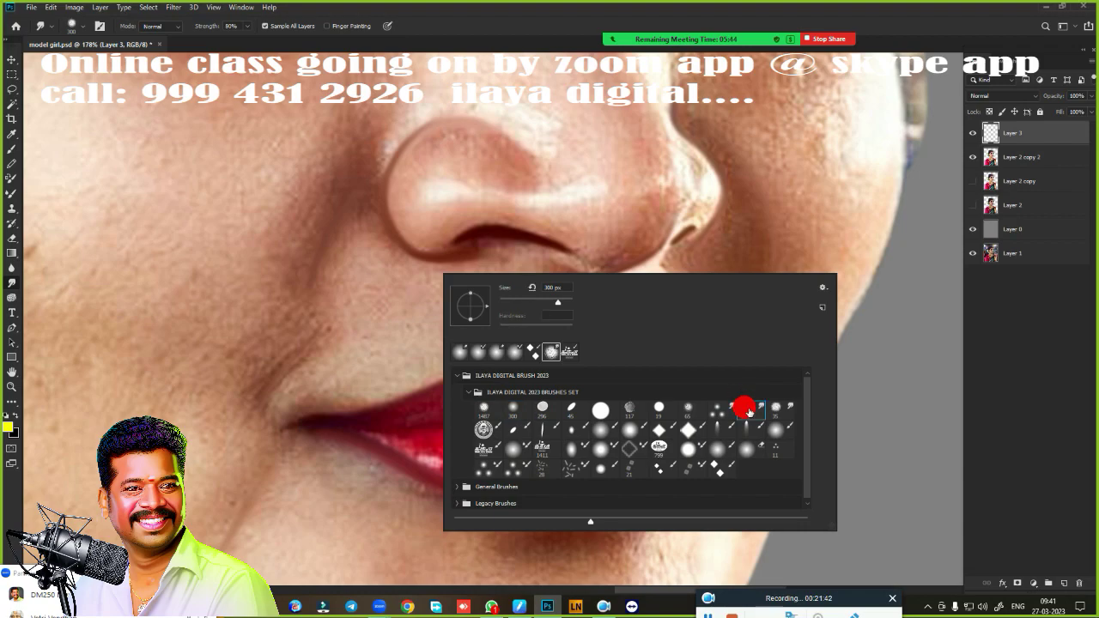
click(527, 31)
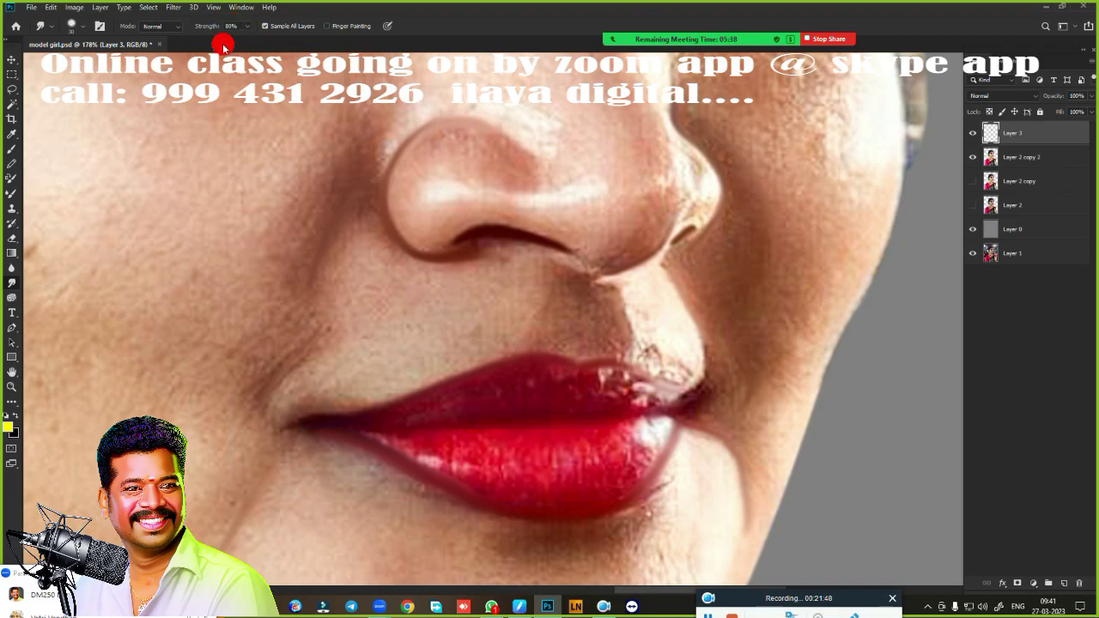
click(266, 27)
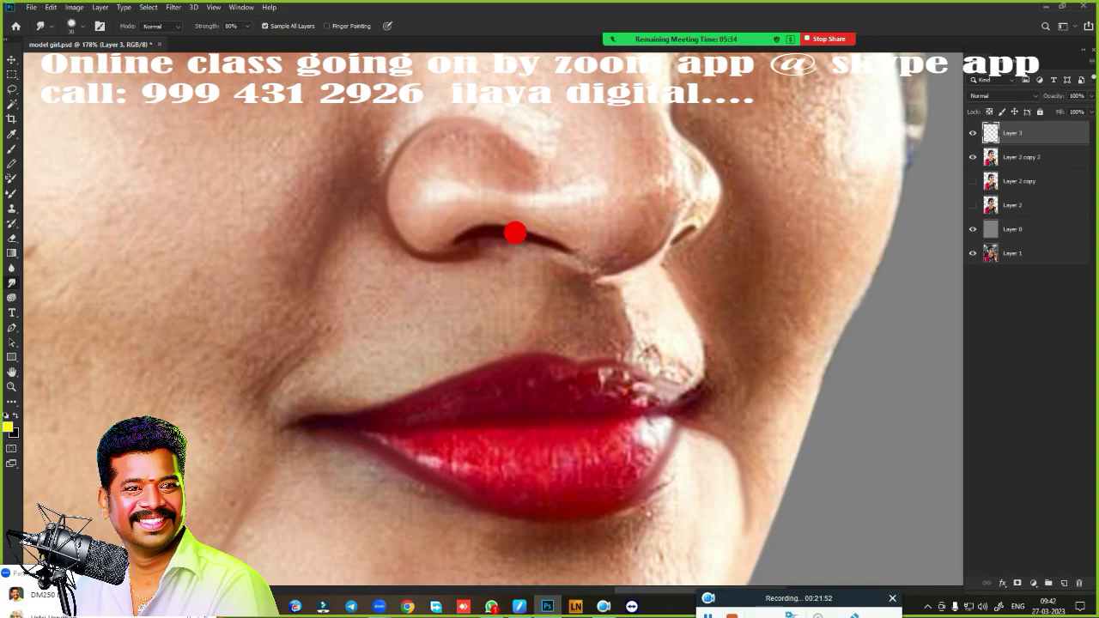
- Zoom in on the nostril and enlarge the smudge brush two steps with ]
scroll(552, 265, up, 3)
drag(552, 265, 636, 360)
scroll(605, 305, up, 4)
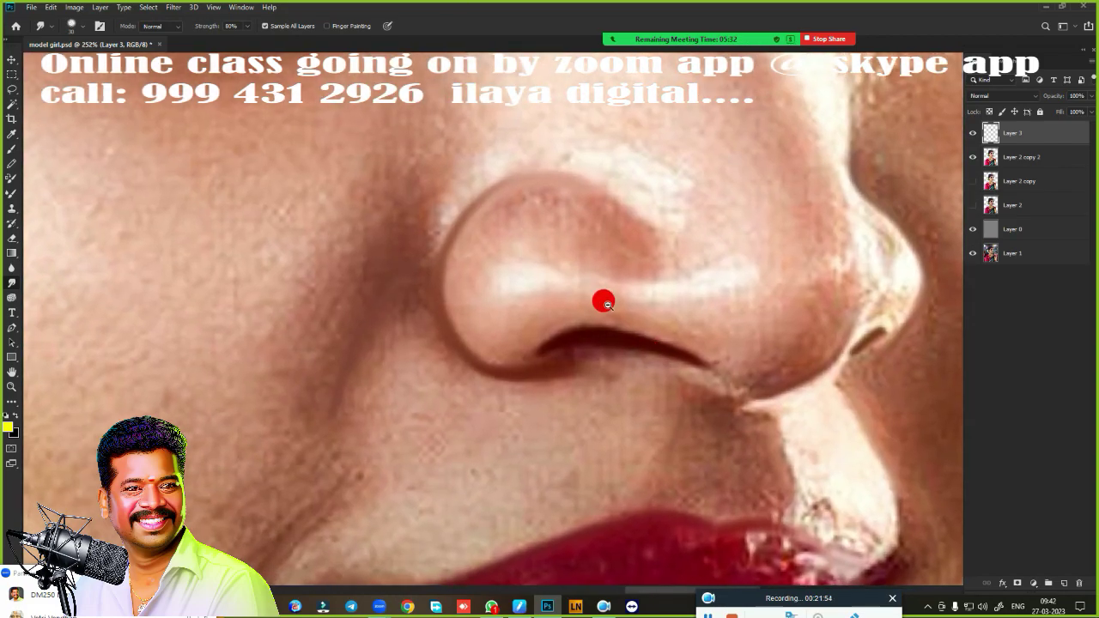
scroll(613, 316, down, 1)
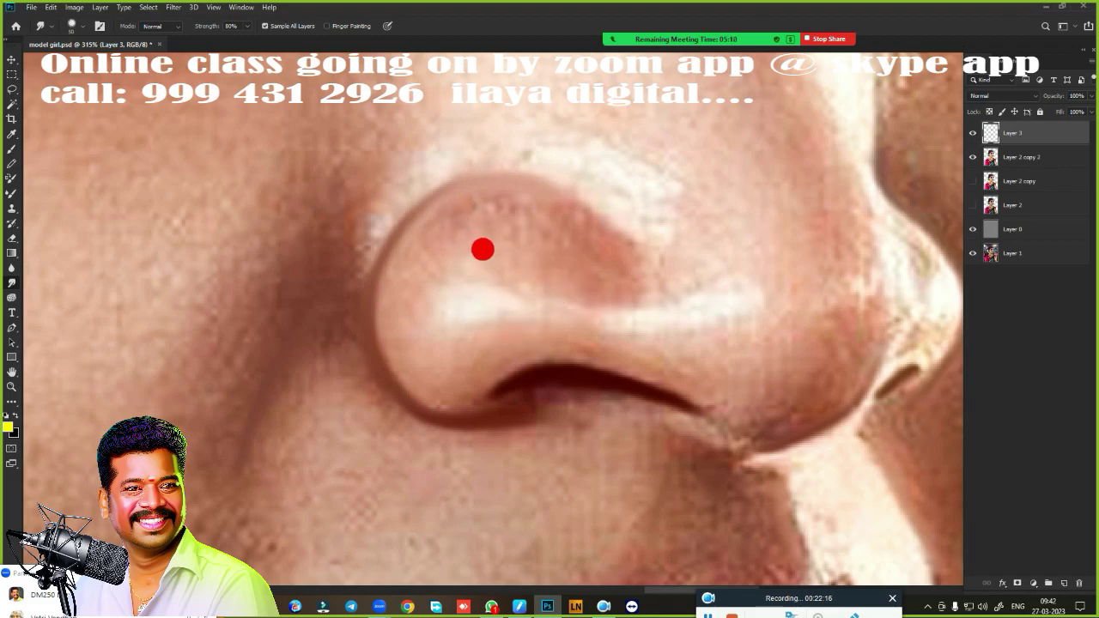
key(bracketright)
key(bracketright)
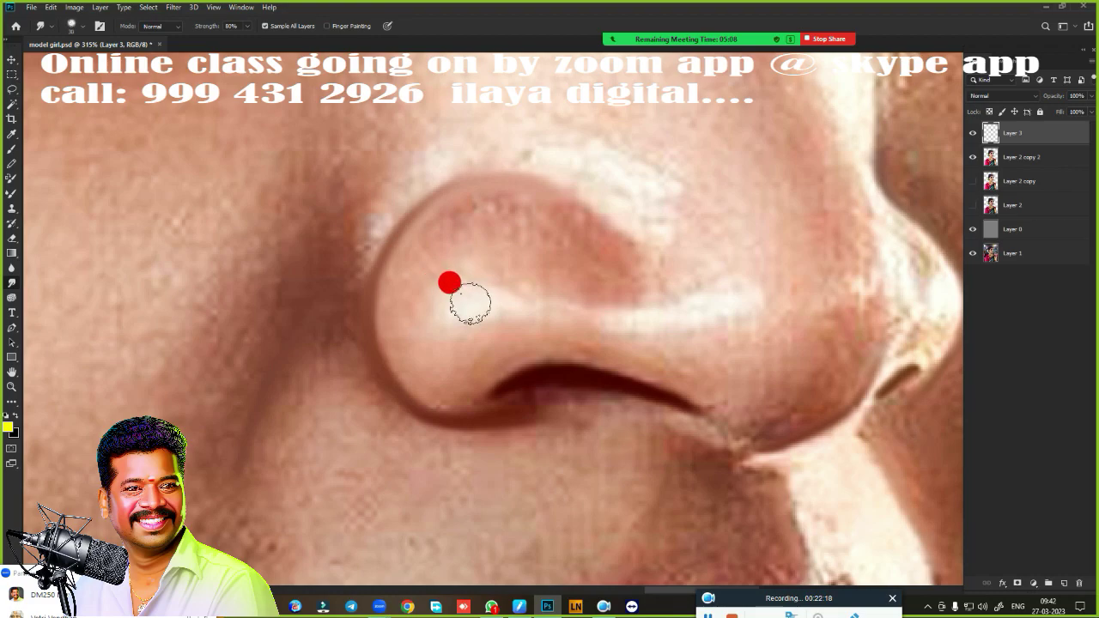
key(bracketright)
key(bracketright)
key(bracketright)
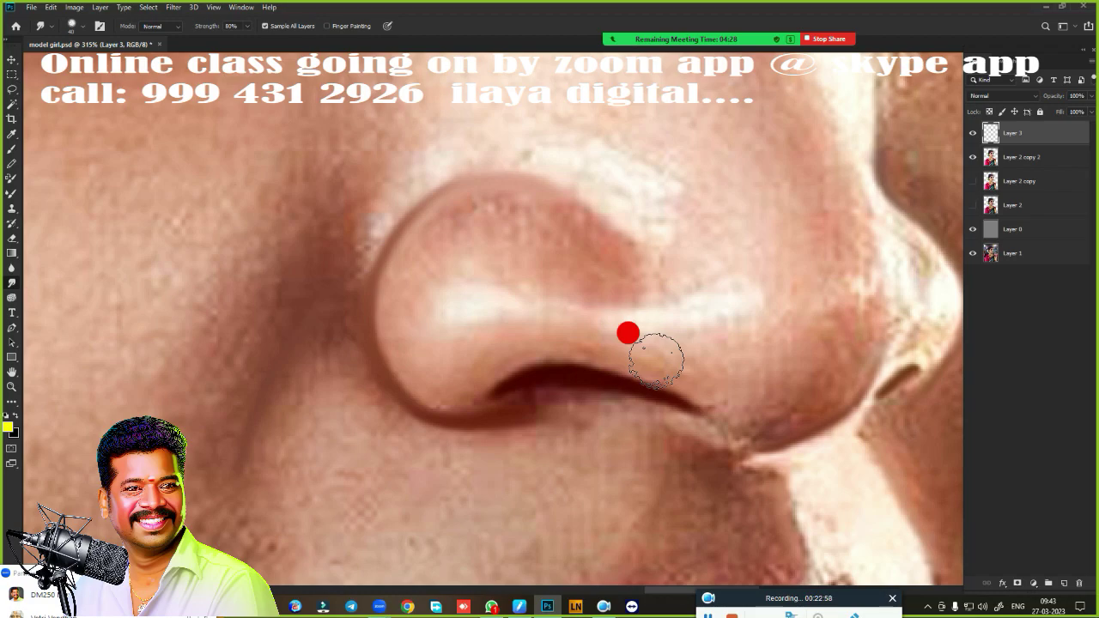
- Hide and then re-show Layer 2 copy 2 to compare the face
scroll(589, 323, down, 5)
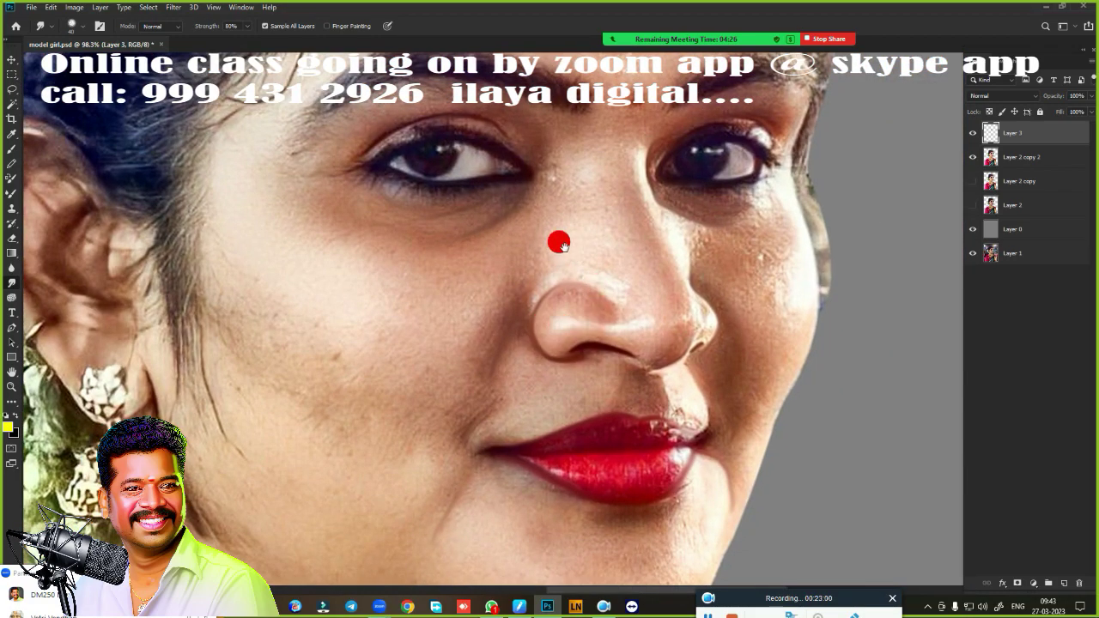
scroll(600, 336, up, 2)
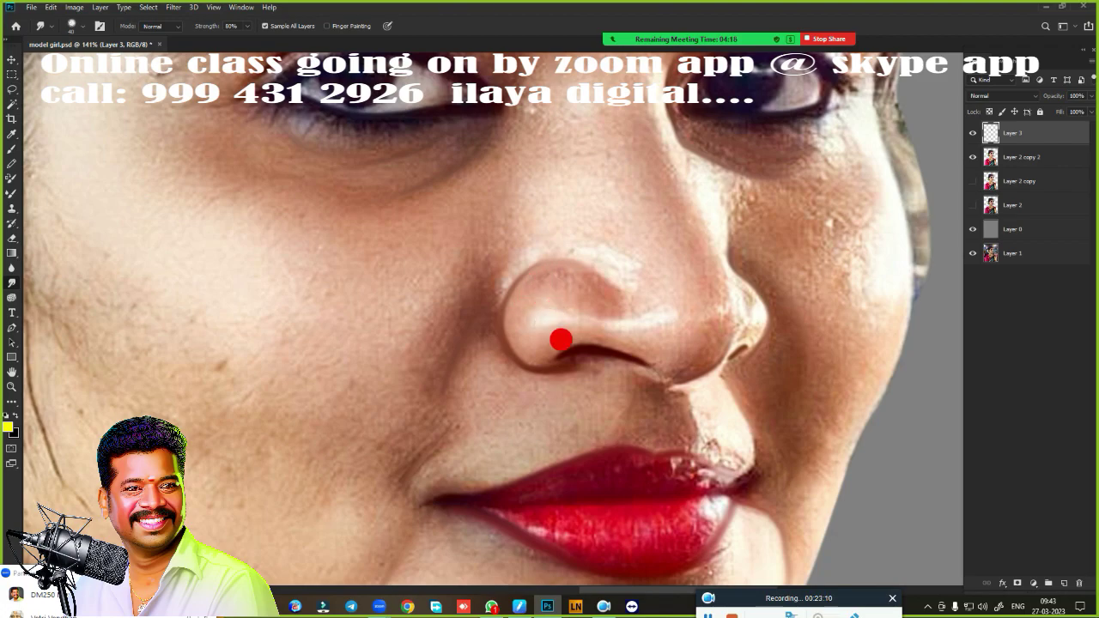
scroll(549, 333, down, 5)
scroll(538, 326, up, 2)
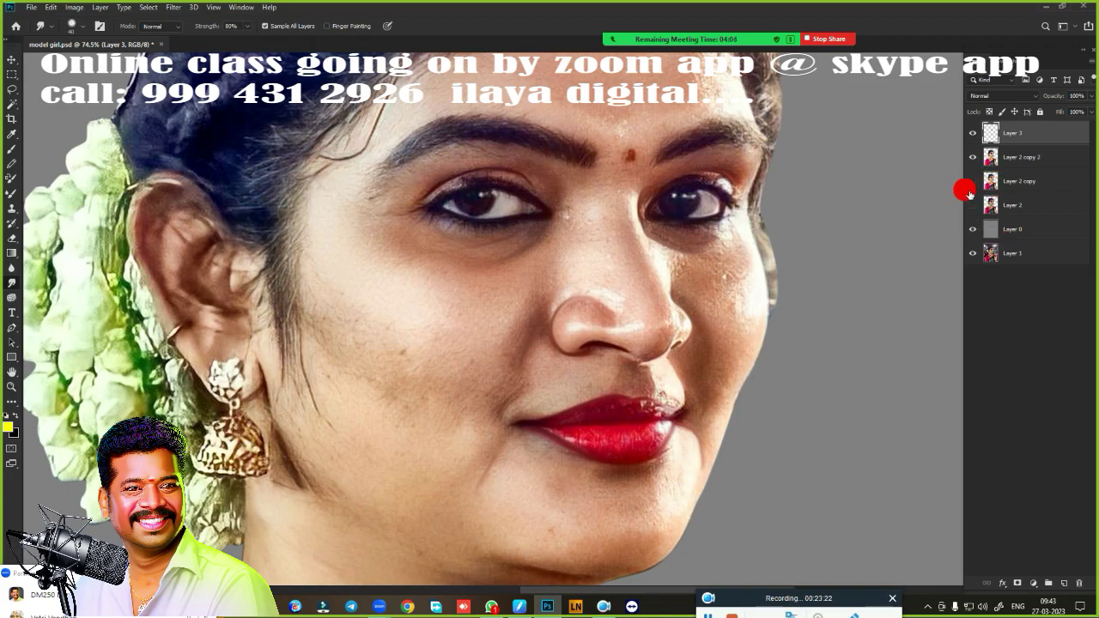
click(972, 157)
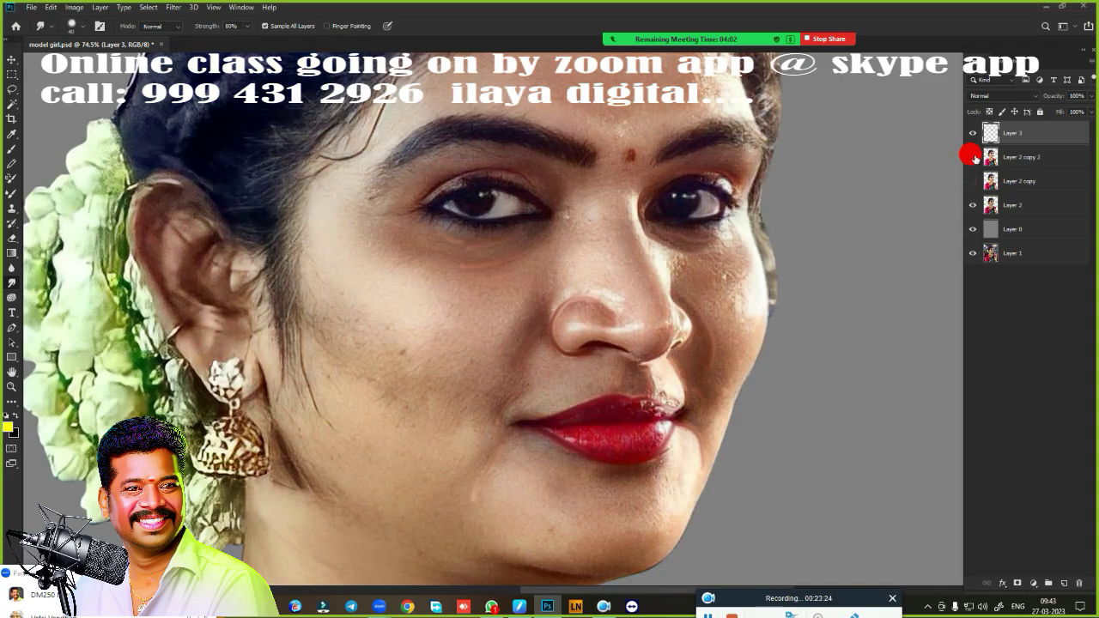
click(972, 157)
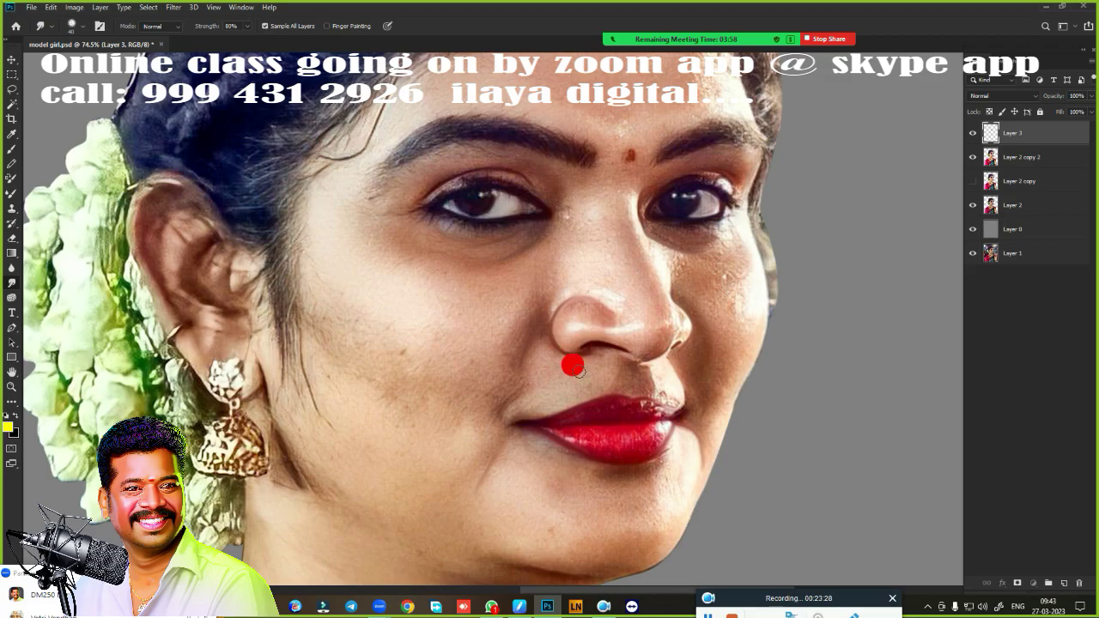
- Zoom in on the nostril and smear the nose-tip highlight into a wider band across the nose top
drag(573, 366, 609, 332)
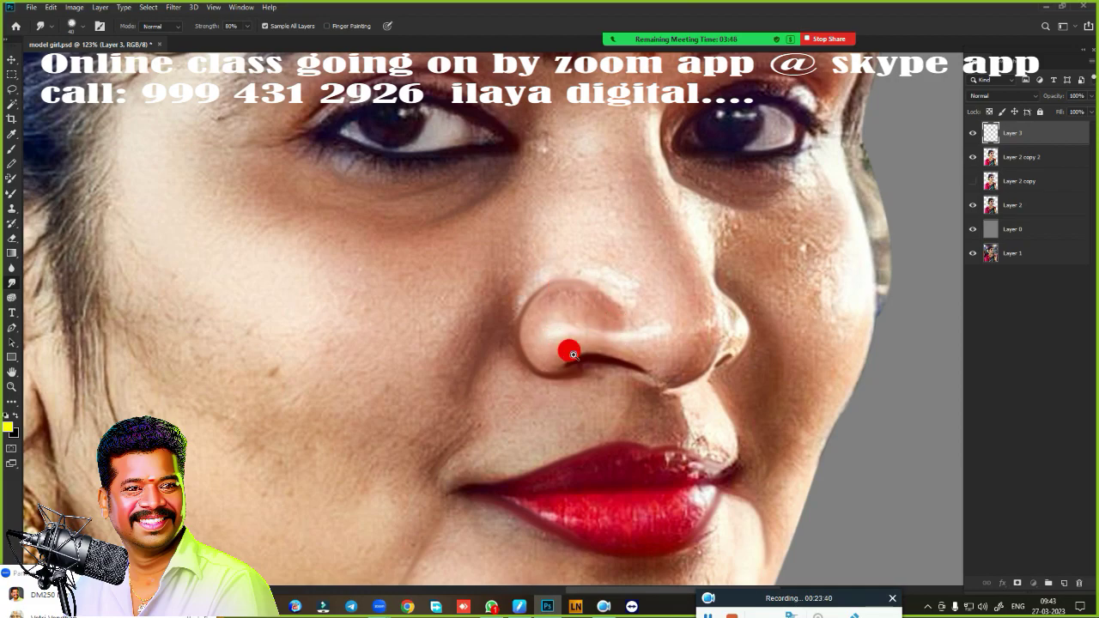
mouse_move(572, 354)
mouse_down()
mouse_move(632, 366)
mouse_move(621, 323)
mouse_move(570, 332)
mouse_up()
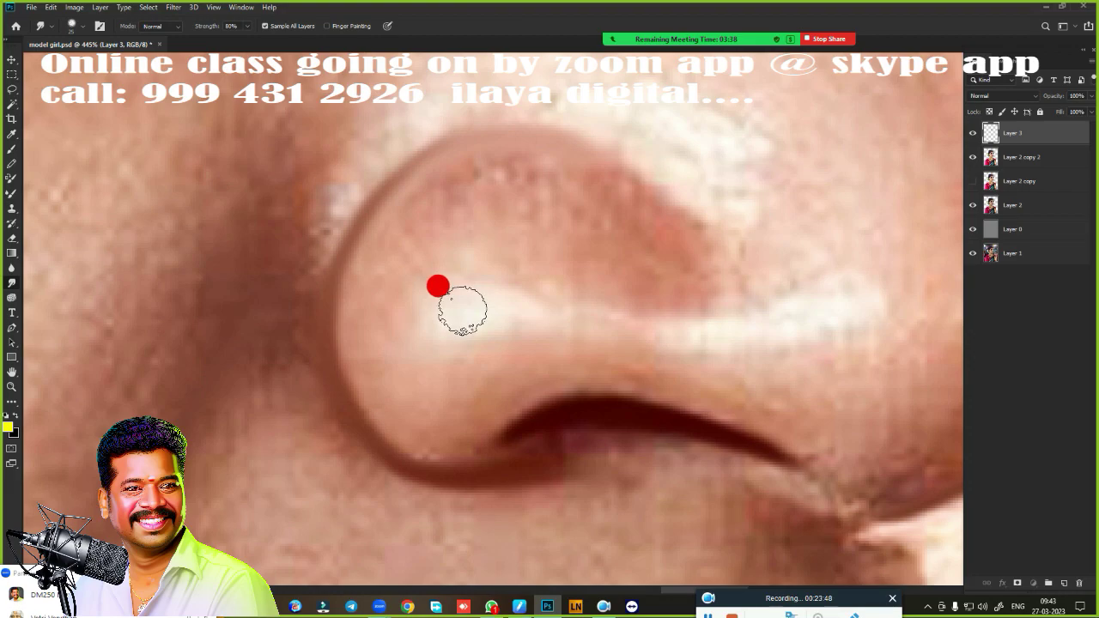
drag(458, 316, 515, 320)
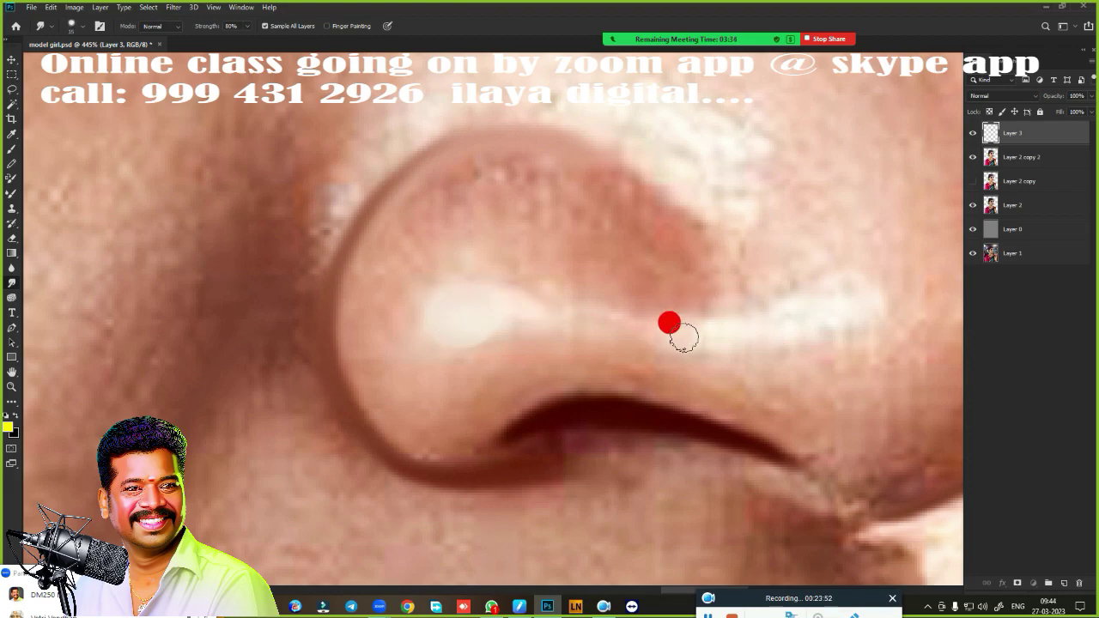
mouse_move(683, 337)
mouse_down()
mouse_move(818, 280)
mouse_move(803, 269)
mouse_move(696, 296)
mouse_up()
mouse_move(586, 318)
mouse_down()
mouse_move(402, 215)
mouse_move(599, 198)
mouse_up()
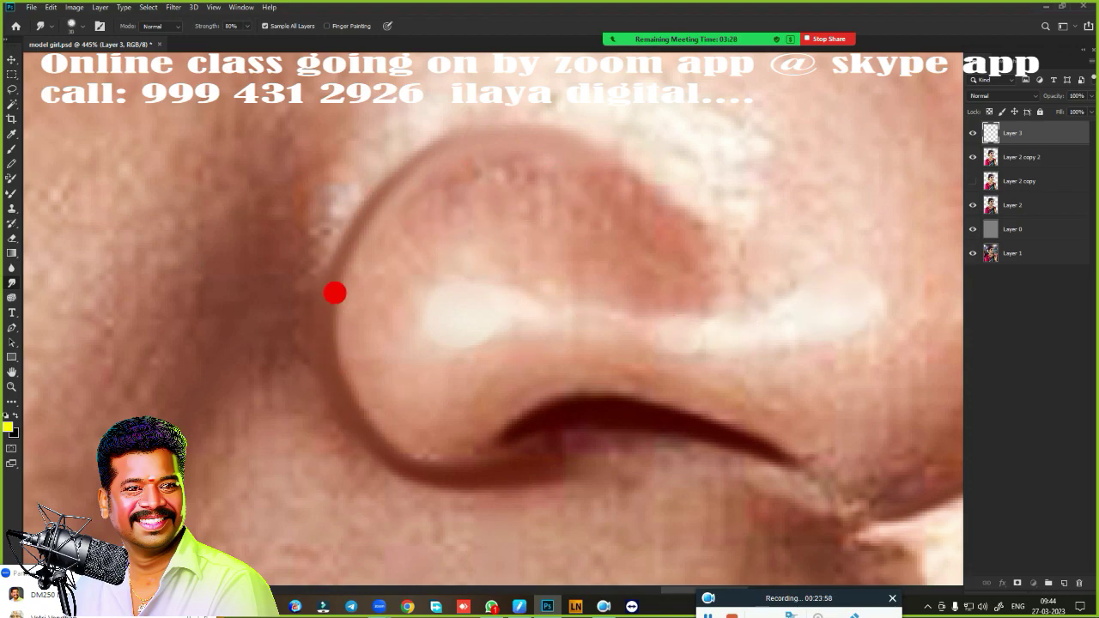
- Soften the nose's left edge and smooth the skin along the nostril edge and crease
mouse_move(359, 363)
mouse_down()
mouse_move(368, 368)
mouse_move(361, 342)
mouse_up()
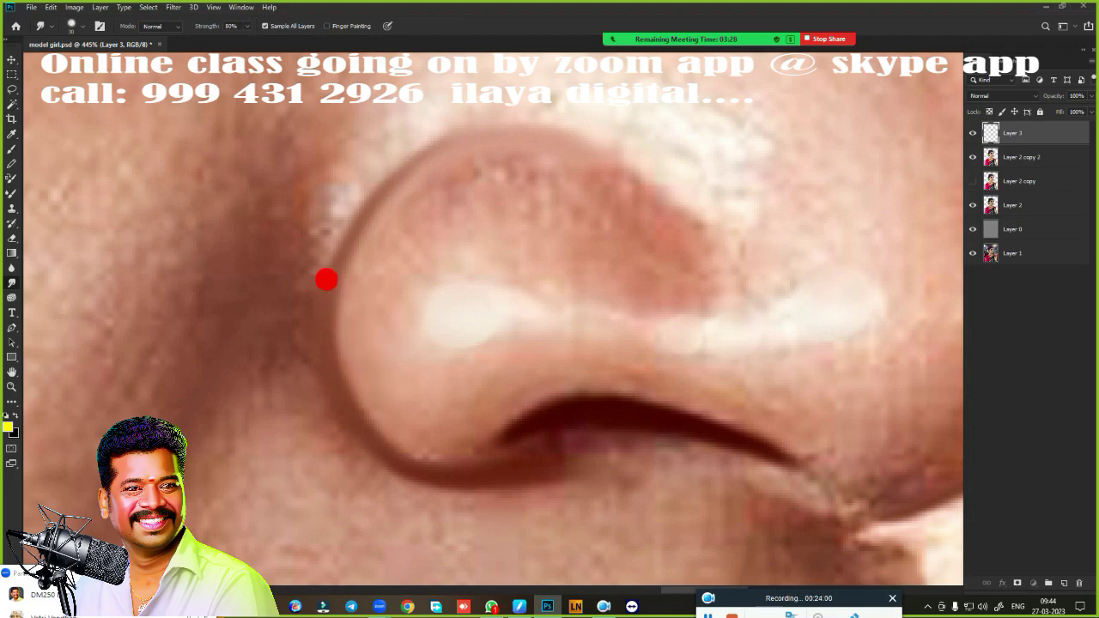
mouse_move(327, 279)
mouse_down()
mouse_move(398, 366)
mouse_move(479, 384)
mouse_move(410, 385)
mouse_move(463, 385)
mouse_move(392, 318)
mouse_move(459, 382)
mouse_move(414, 378)
mouse_move(391, 318)
mouse_move(477, 386)
mouse_move(409, 379)
mouse_move(386, 357)
mouse_move(432, 360)
mouse_up()
mouse_move(450, 447)
mouse_down()
mouse_move(558, 449)
mouse_move(572, 412)
mouse_move(594, 403)
mouse_move(610, 434)
mouse_move(640, 387)
mouse_move(657, 429)
mouse_move(682, 413)
mouse_move(716, 226)
mouse_move(554, 307)
mouse_up()
key(ctrl+plus)
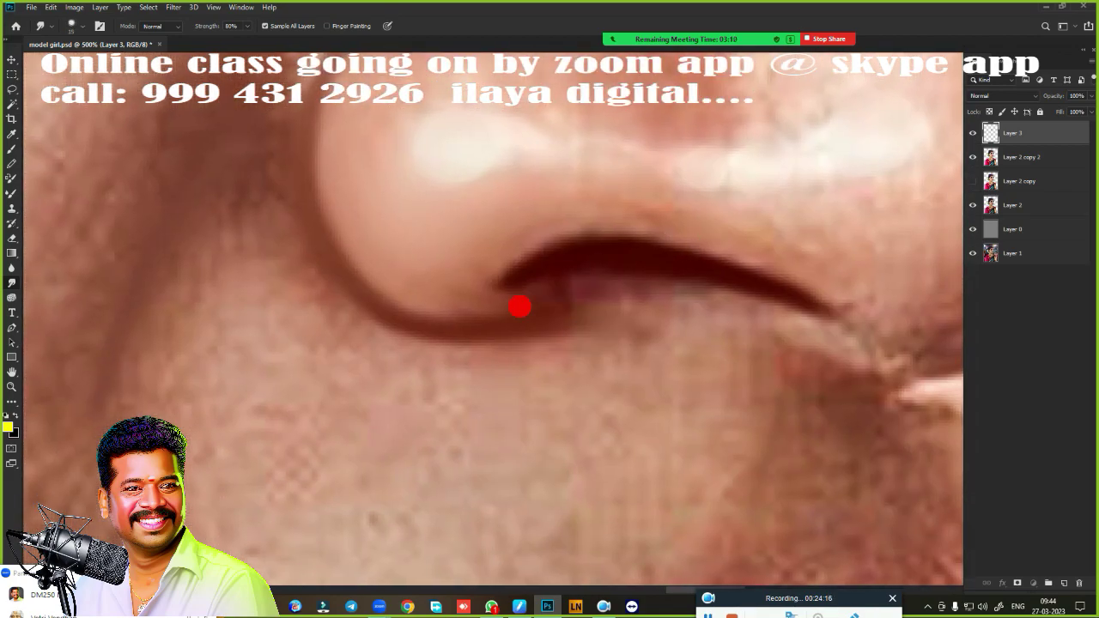
mouse_move(475, 320)
mouse_down()
mouse_move(553, 313)
mouse_move(465, 291)
mouse_move(478, 272)
mouse_move(536, 294)
mouse_move(513, 307)
mouse_move(568, 304)
mouse_move(442, 320)
mouse_move(581, 314)
mouse_move(415, 305)
mouse_move(519, 320)
mouse_move(413, 270)
mouse_move(517, 309)
mouse_move(453, 299)
mouse_move(457, 255)
mouse_move(467, 280)
mouse_move(425, 290)
mouse_move(472, 311)
mouse_move(567, 312)
mouse_move(437, 314)
mouse_move(364, 269)
mouse_move(481, 322)
mouse_move(555, 318)
mouse_move(429, 307)
mouse_move(411, 259)
mouse_up()
- Smudge the nose's left edge, the red nose-tip patch and the skin around the tip highlight
scroll(410, 258, up, 3)
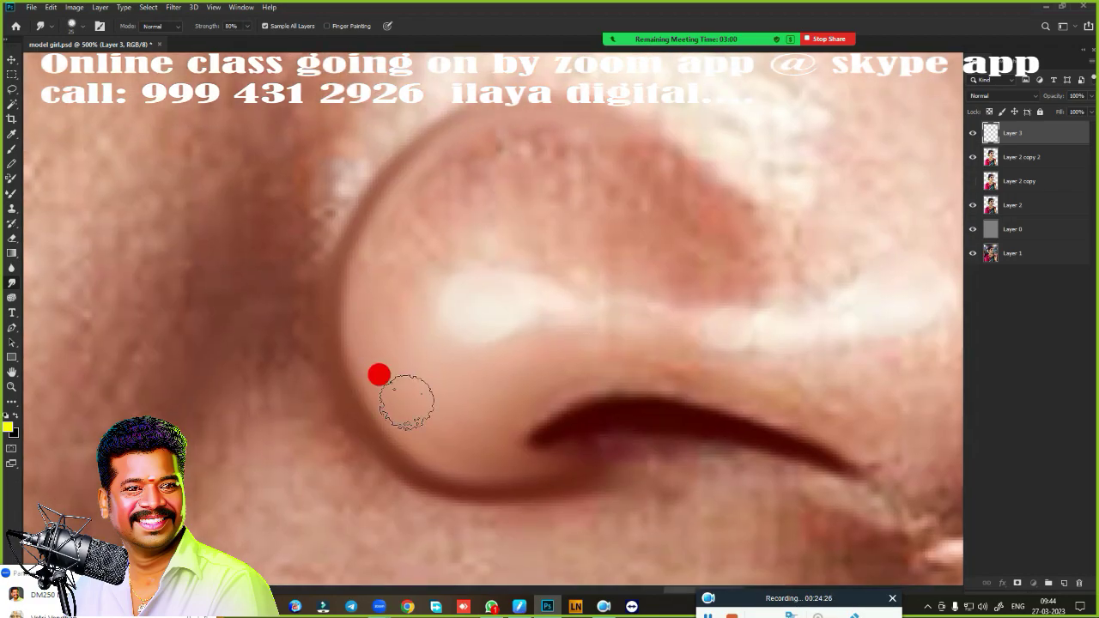
mouse_move(388, 417)
mouse_down()
mouse_move(417, 443)
mouse_move(366, 345)
mouse_move(418, 447)
mouse_move(356, 353)
mouse_move(393, 439)
mouse_move(349, 304)
mouse_move(356, 373)
mouse_move(361, 388)
mouse_move(345, 292)
mouse_move(364, 387)
mouse_move(365, 247)
mouse_move(403, 191)
mouse_move(359, 327)
mouse_move(362, 270)
mouse_move(400, 195)
mouse_move(364, 334)
mouse_move(364, 279)
mouse_move(432, 161)
mouse_move(371, 280)
mouse_move(506, 142)
mouse_move(446, 160)
mouse_move(351, 276)
mouse_move(323, 249)
mouse_move(402, 133)
mouse_move(376, 166)
mouse_move(326, 290)
mouse_move(350, 201)
mouse_move(339, 332)
mouse_move(356, 198)
mouse_move(457, 108)
mouse_move(542, 125)
mouse_move(423, 185)
mouse_move(493, 222)
mouse_move(579, 217)
mouse_up()
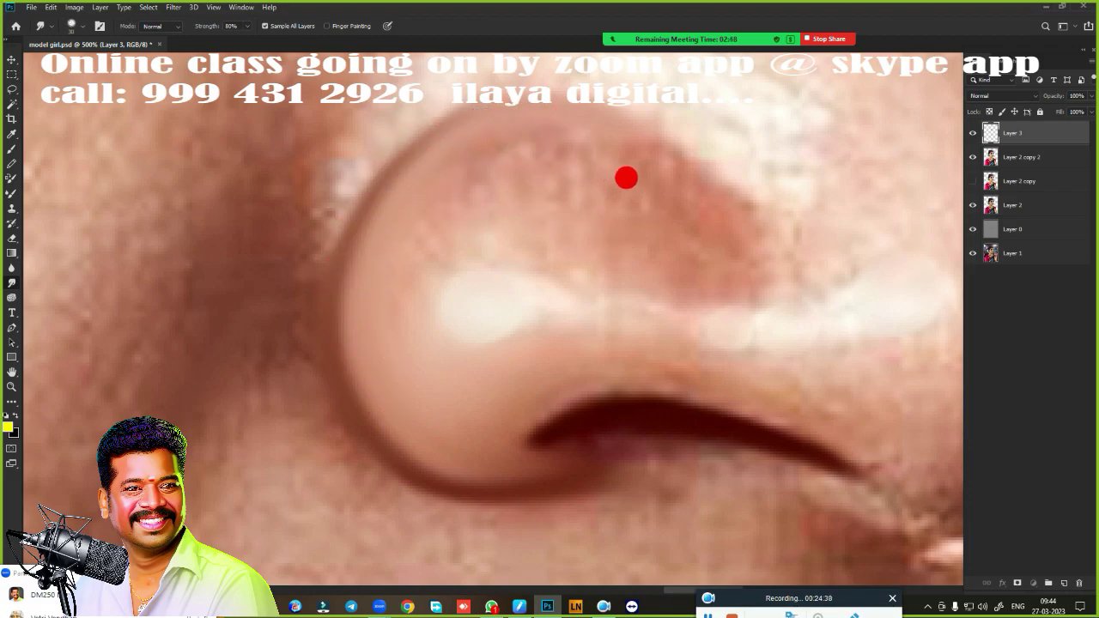
mouse_move(664, 216)
mouse_down()
mouse_move(700, 225)
mouse_move(722, 254)
mouse_move(699, 264)
mouse_move(613, 156)
mouse_move(631, 164)
mouse_move(512, 148)
mouse_move(654, 186)
mouse_move(616, 157)
mouse_move(660, 182)
mouse_move(461, 173)
mouse_move(547, 150)
mouse_move(508, 182)
mouse_move(470, 176)
mouse_move(618, 177)
mouse_move(545, 154)
mouse_move(663, 192)
mouse_move(672, 206)
mouse_move(521, 163)
mouse_move(664, 194)
mouse_move(621, 155)
mouse_move(665, 177)
mouse_move(710, 231)
mouse_move(563, 144)
mouse_move(660, 187)
mouse_move(471, 160)
mouse_move(483, 152)
mouse_move(389, 266)
mouse_move(475, 163)
mouse_move(551, 154)
mouse_move(395, 230)
mouse_move(457, 163)
mouse_move(651, 176)
mouse_move(553, 138)
mouse_move(514, 147)
mouse_move(654, 175)
mouse_move(464, 151)
mouse_move(335, 318)
mouse_move(351, 349)
mouse_move(370, 338)
mouse_move(370, 352)
mouse_move(375, 230)
mouse_move(575, 132)
mouse_move(536, 122)
mouse_move(359, 254)
mouse_move(488, 131)
mouse_move(638, 163)
mouse_move(448, 161)
mouse_move(579, 267)
mouse_move(492, 202)
mouse_move(496, 222)
mouse_move(513, 214)
mouse_move(540, 234)
mouse_move(495, 189)
mouse_move(527, 179)
mouse_move(541, 205)
mouse_move(575, 204)
mouse_move(601, 221)
mouse_move(508, 163)
mouse_move(571, 213)
mouse_move(513, 182)
mouse_move(578, 218)
mouse_move(515, 184)
mouse_move(453, 178)
mouse_move(492, 160)
mouse_move(623, 263)
mouse_move(638, 216)
mouse_move(640, 226)
mouse_move(613, 228)
mouse_move(655, 274)
mouse_up()
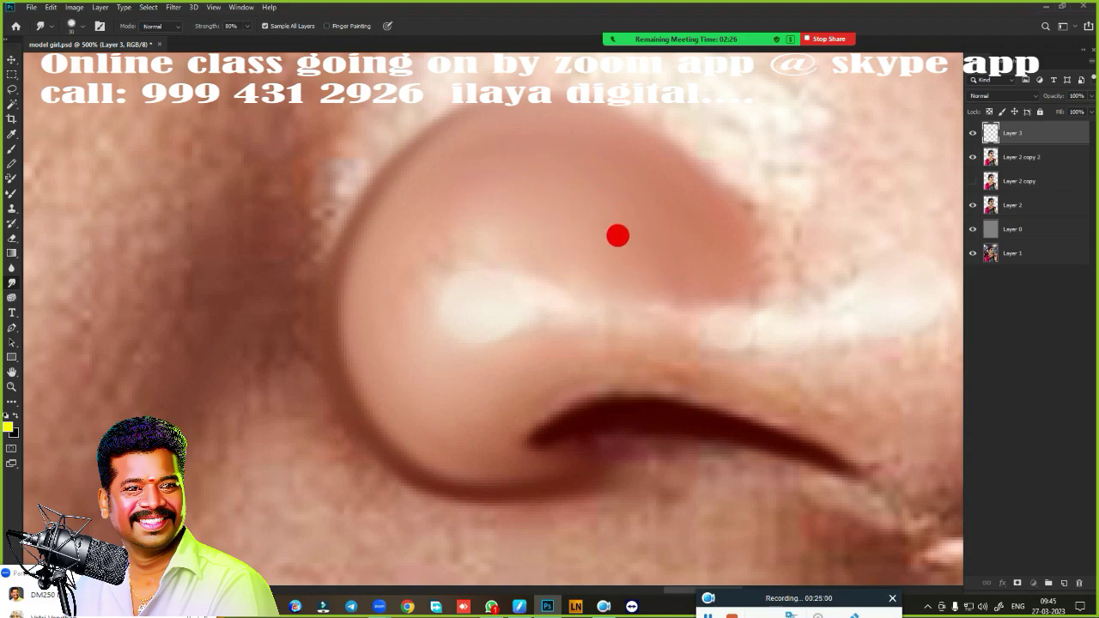
mouse_move(420, 185)
mouse_down()
mouse_move(387, 197)
mouse_move(486, 164)
mouse_move(557, 162)
mouse_move(489, 146)
mouse_move(481, 166)
mouse_move(492, 186)
mouse_move(617, 211)
mouse_move(626, 181)
mouse_move(623, 191)
mouse_move(490, 124)
mouse_up()
mouse_move(370, 237)
mouse_down()
mouse_move(493, 192)
mouse_move(473, 195)
mouse_move(519, 205)
mouse_move(424, 190)
mouse_move(373, 222)
mouse_move(494, 187)
mouse_move(364, 230)
mouse_move(374, 269)
mouse_move(366, 260)
mouse_move(414, 334)
mouse_up()
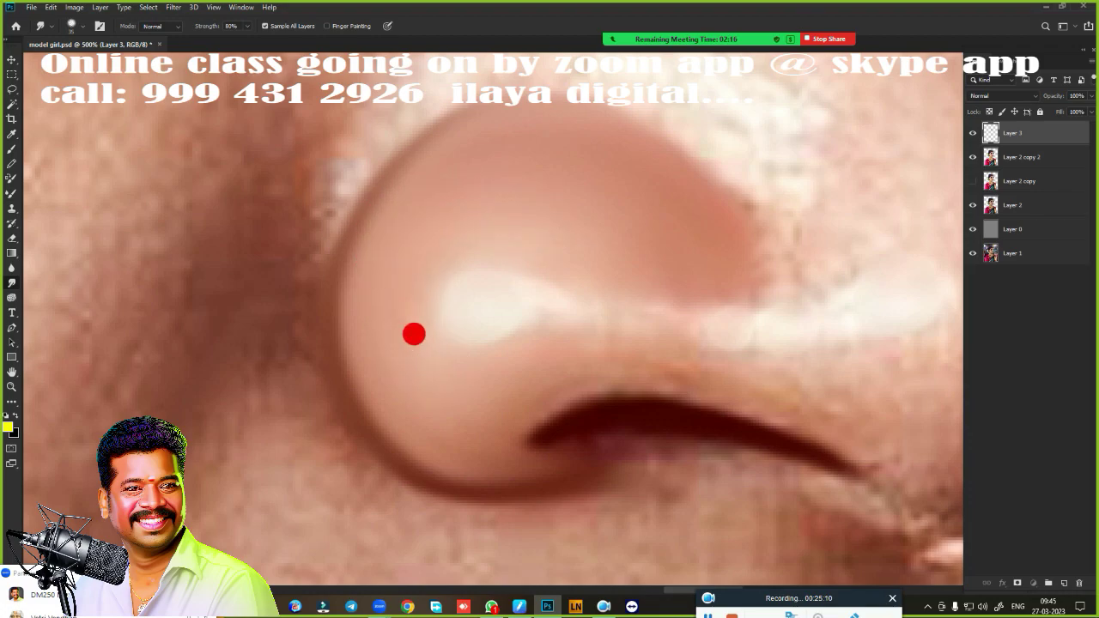
mouse_move(451, 269)
mouse_down()
mouse_move(441, 272)
mouse_move(515, 277)
mouse_move(591, 214)
mouse_move(638, 265)
mouse_up()
mouse_move(585, 333)
mouse_down()
mouse_move(692, 324)
mouse_move(592, 204)
mouse_move(535, 245)
mouse_move(531, 264)
mouse_move(321, 237)
mouse_move(406, 194)
mouse_move(466, 206)
mouse_move(403, 204)
mouse_move(598, 238)
mouse_move(624, 260)
mouse_move(428, 198)
mouse_move(353, 206)
mouse_move(334, 235)
mouse_move(359, 219)
mouse_move(436, 211)
mouse_move(363, 226)
mouse_move(471, 215)
mouse_move(386, 218)
mouse_move(524, 237)
mouse_move(608, 269)
mouse_move(637, 255)
mouse_move(679, 284)
mouse_move(568, 244)
mouse_move(654, 264)
mouse_up()
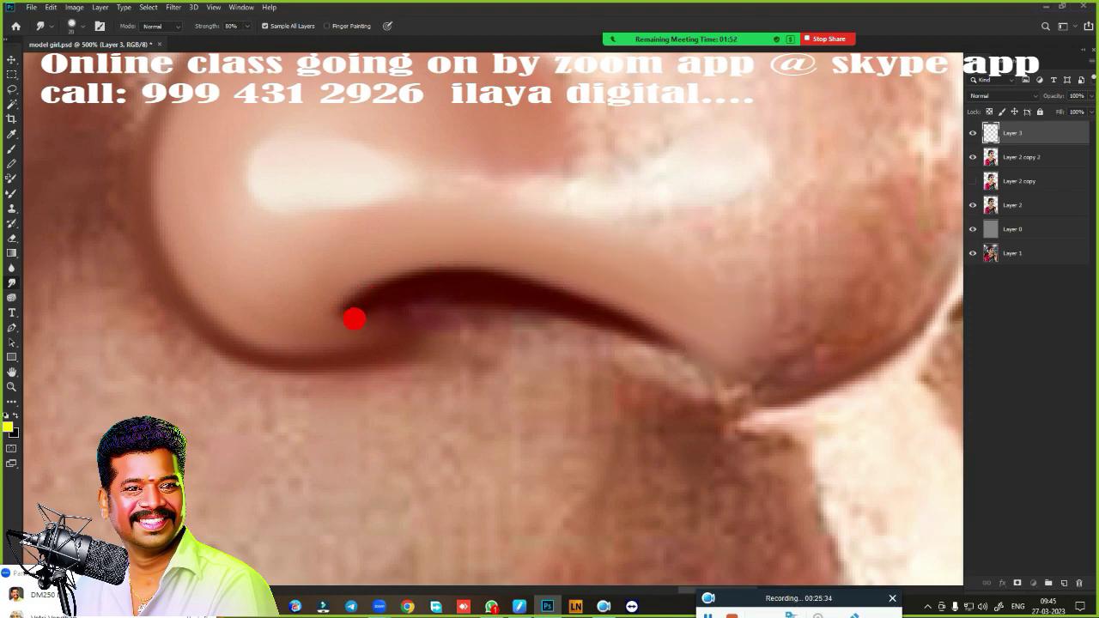
- Smudge under the nostril, along the crease's left tip and top edge, and the skin just above
mouse_move(353, 319)
mouse_down()
mouse_move(492, 304)
mouse_move(629, 341)
mouse_move(531, 318)
mouse_up()
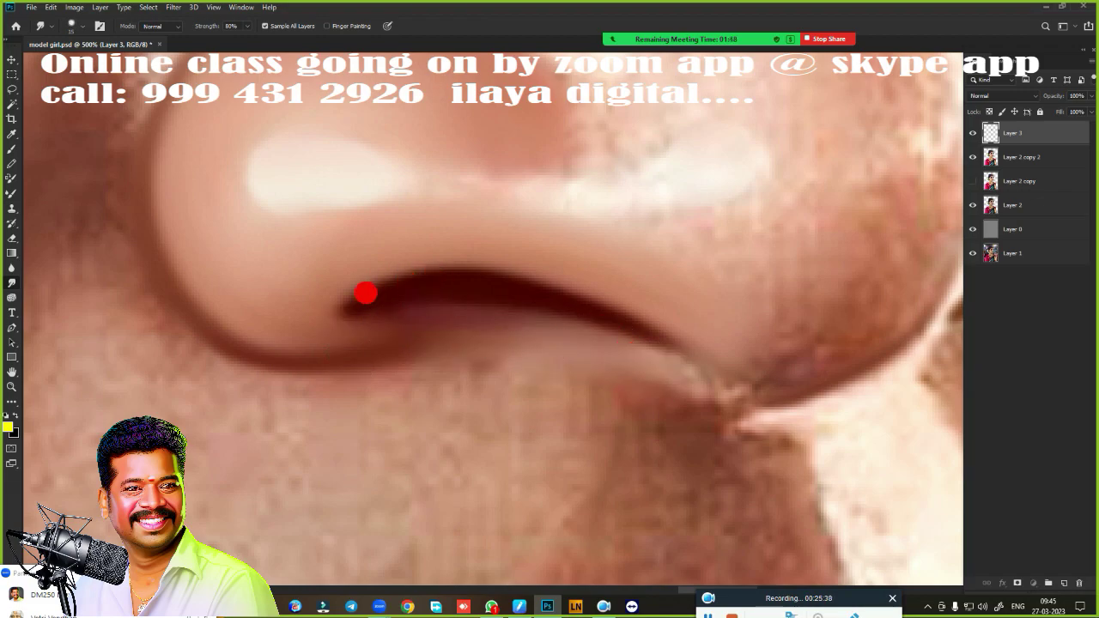
mouse_move(371, 306)
mouse_down()
mouse_move(385, 283)
mouse_move(413, 301)
mouse_move(574, 319)
mouse_move(339, 330)
mouse_up()
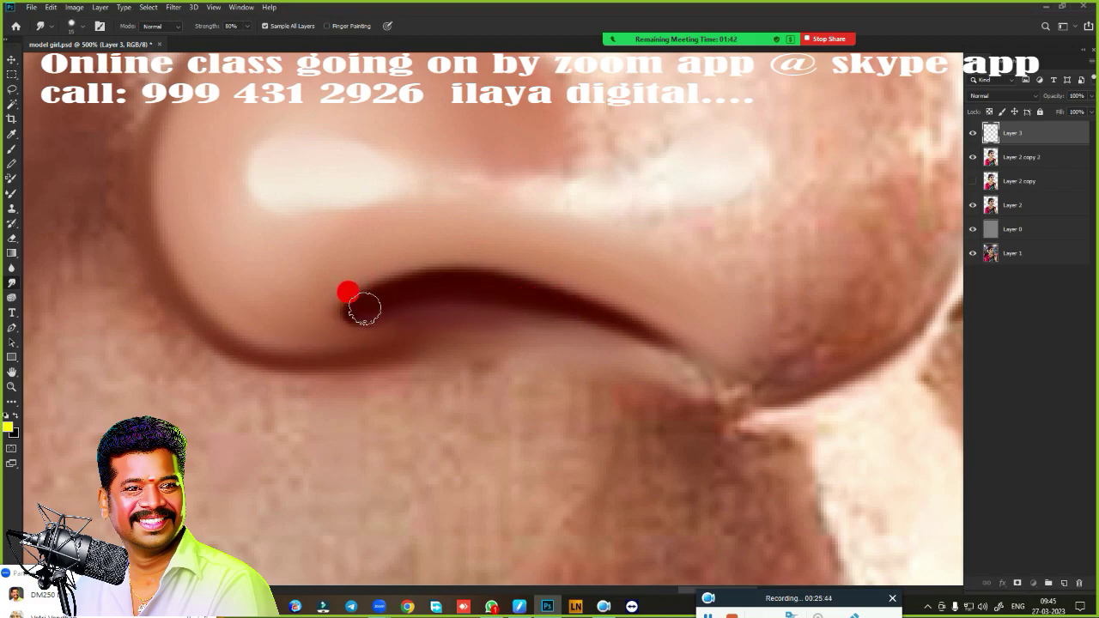
drag(399, 291, 456, 277)
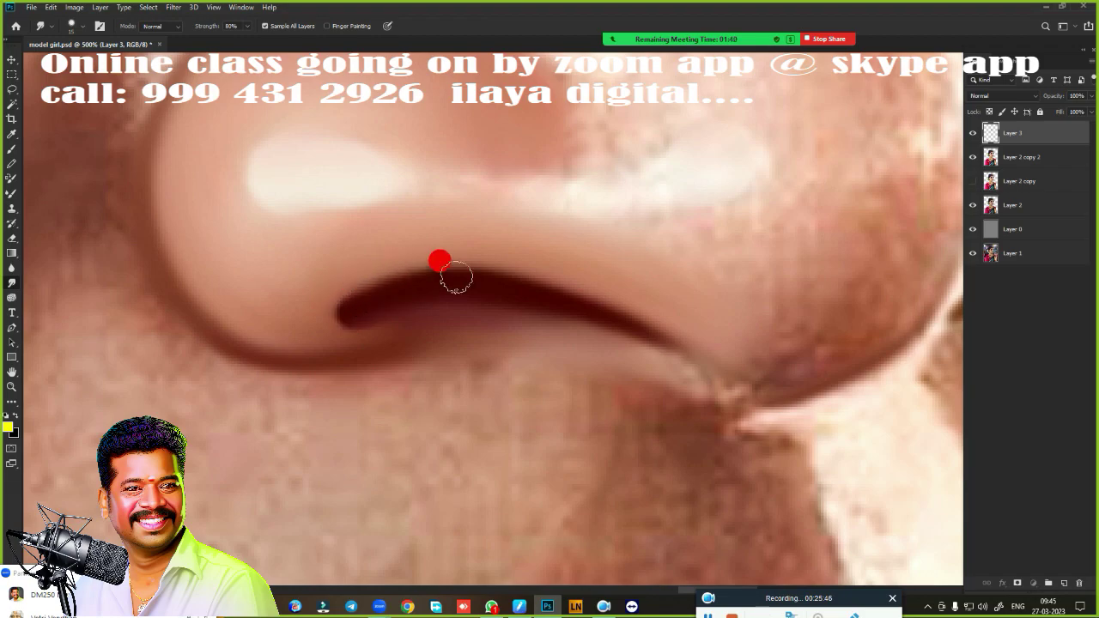
mouse_move(309, 257)
mouse_down()
mouse_move(485, 242)
mouse_move(350, 267)
mouse_move(517, 249)
mouse_move(375, 259)
mouse_move(547, 274)
mouse_move(416, 248)
mouse_move(560, 279)
mouse_move(435, 246)
mouse_move(569, 295)
mouse_move(546, 272)
mouse_move(448, 229)
mouse_move(608, 294)
mouse_move(445, 227)
mouse_move(609, 298)
mouse_move(475, 270)
mouse_up()
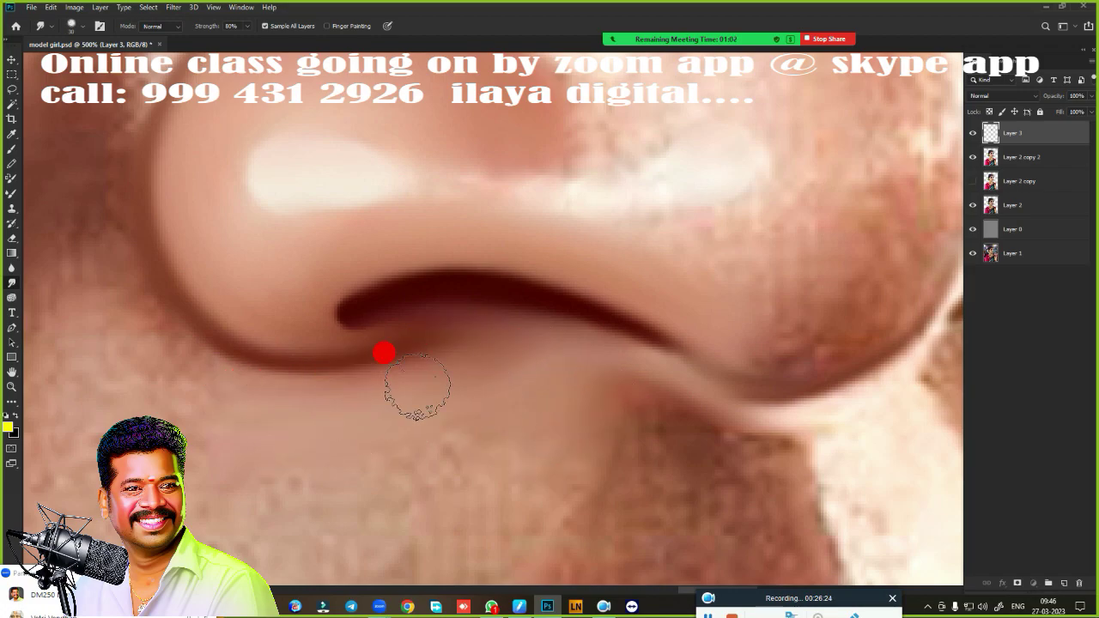
- Zoom to about 349% and smear the nose-tip highlight out to the left and right
scroll(449, 369, down, 5)
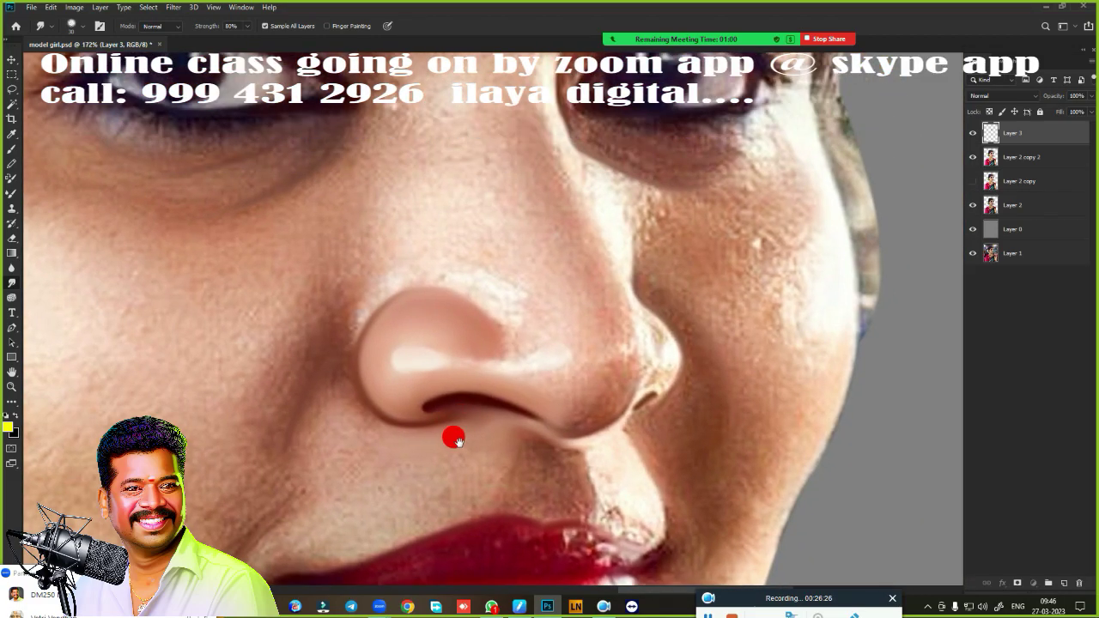
scroll(474, 432, up, 3)
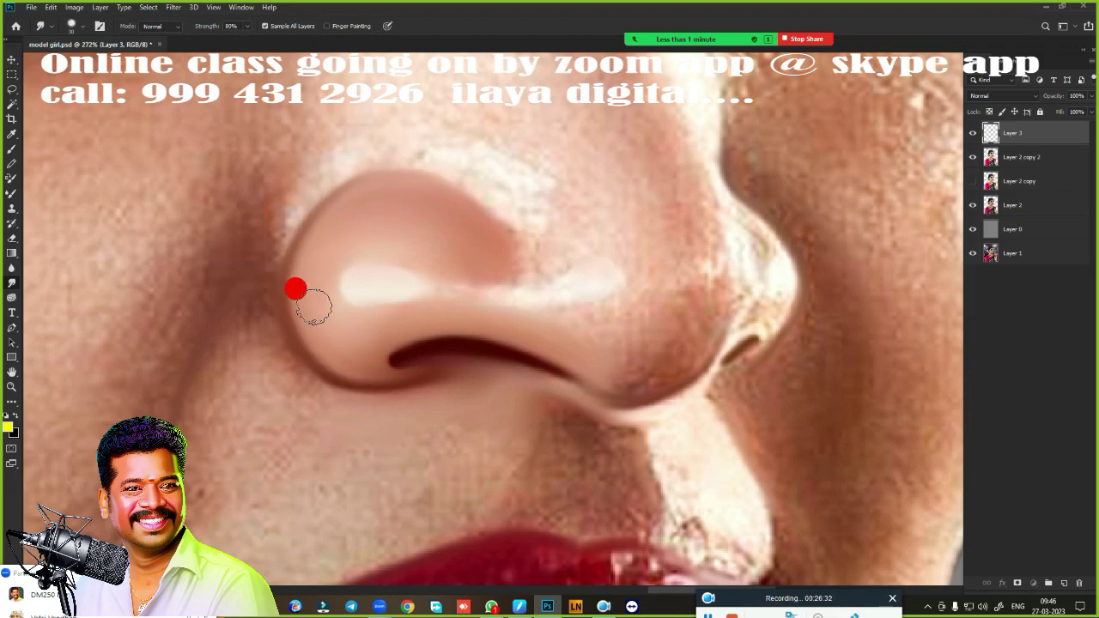
scroll(386, 415, down, 3)
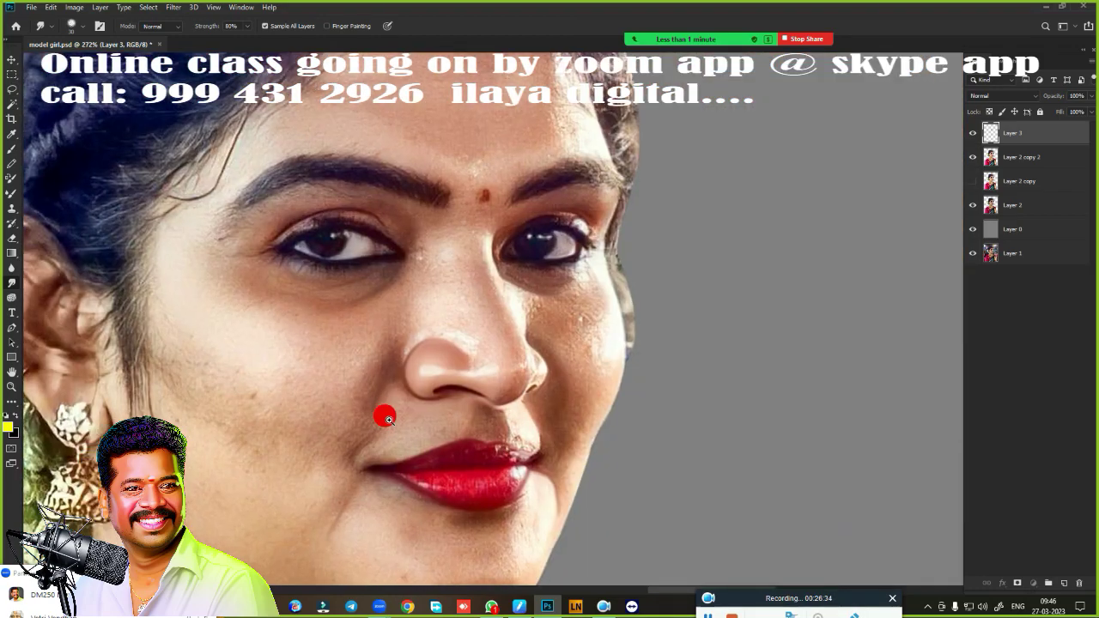
scroll(422, 417, up, 3)
scroll(444, 421, up, 3)
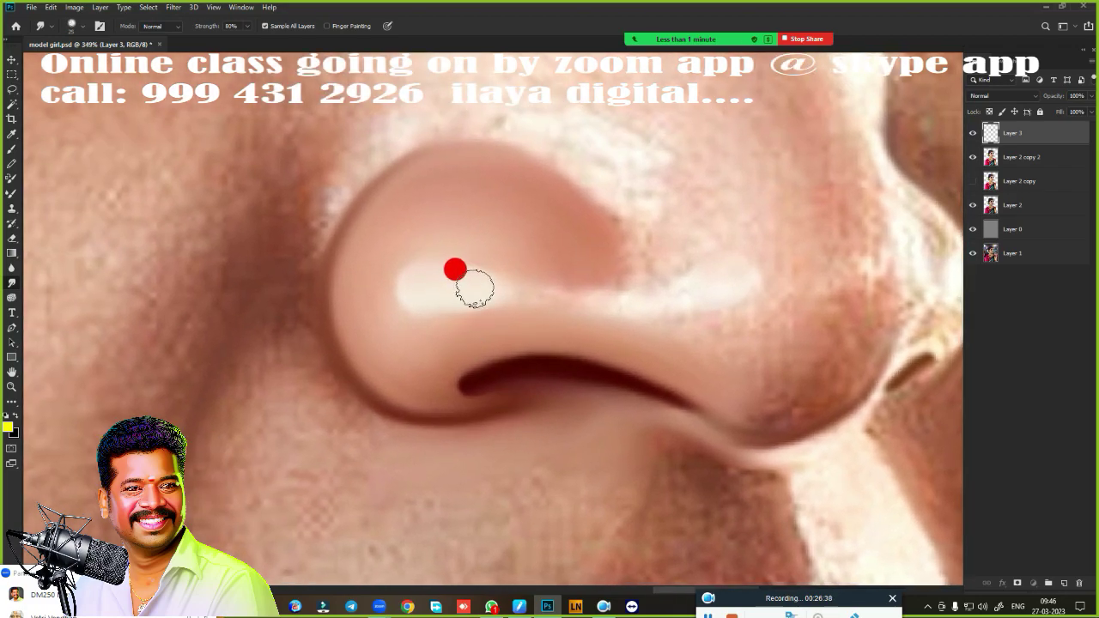
drag(422, 292, 520, 276)
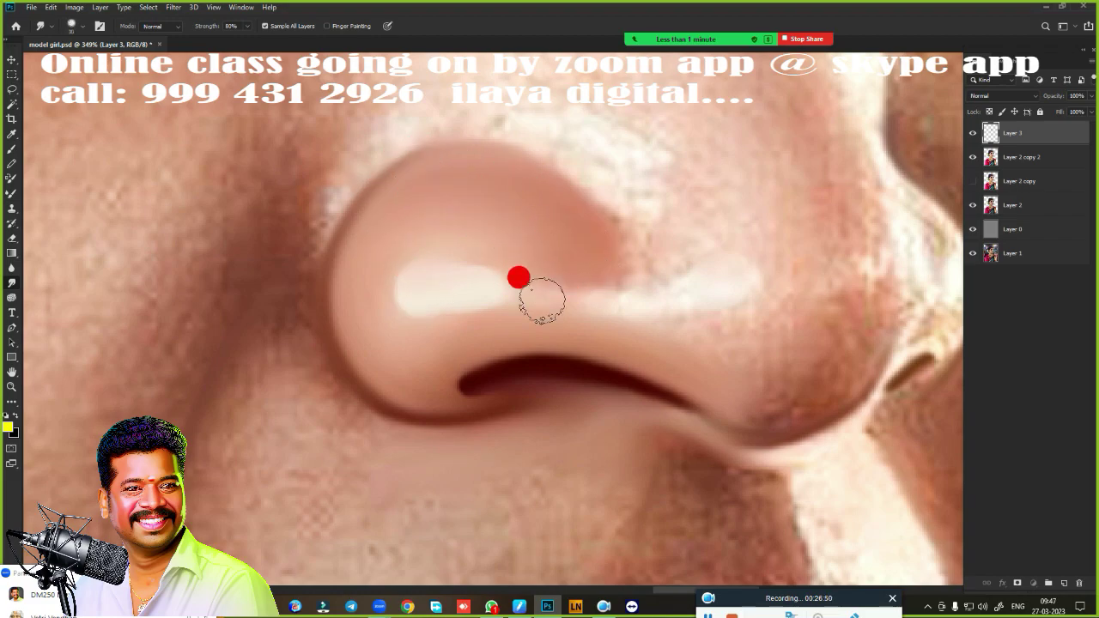
drag(517, 281, 615, 287)
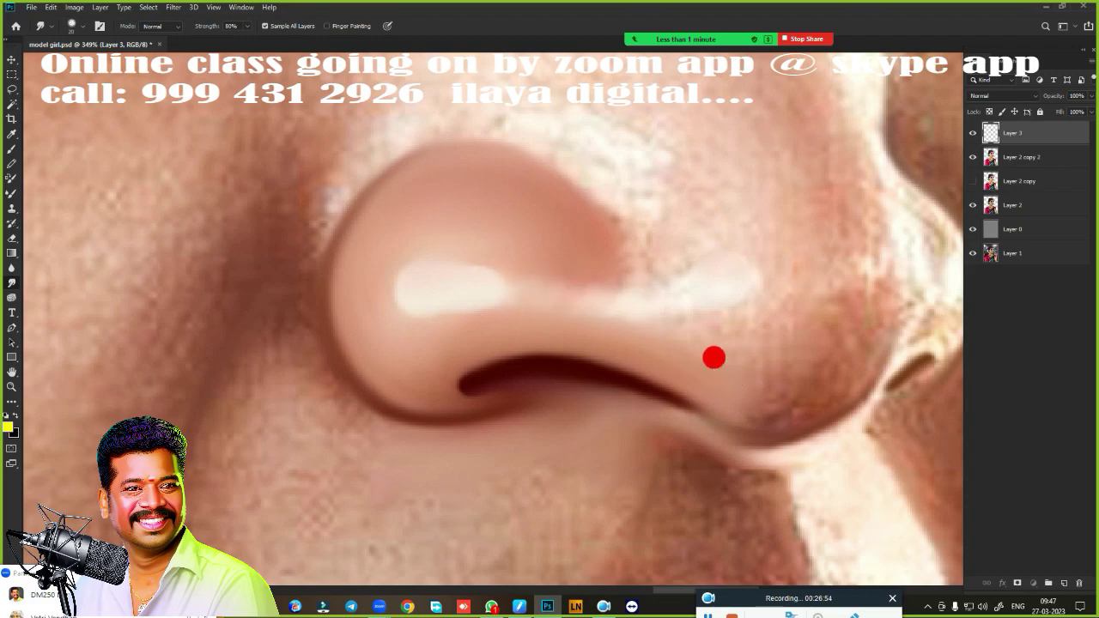
drag(713, 356, 336, 363)
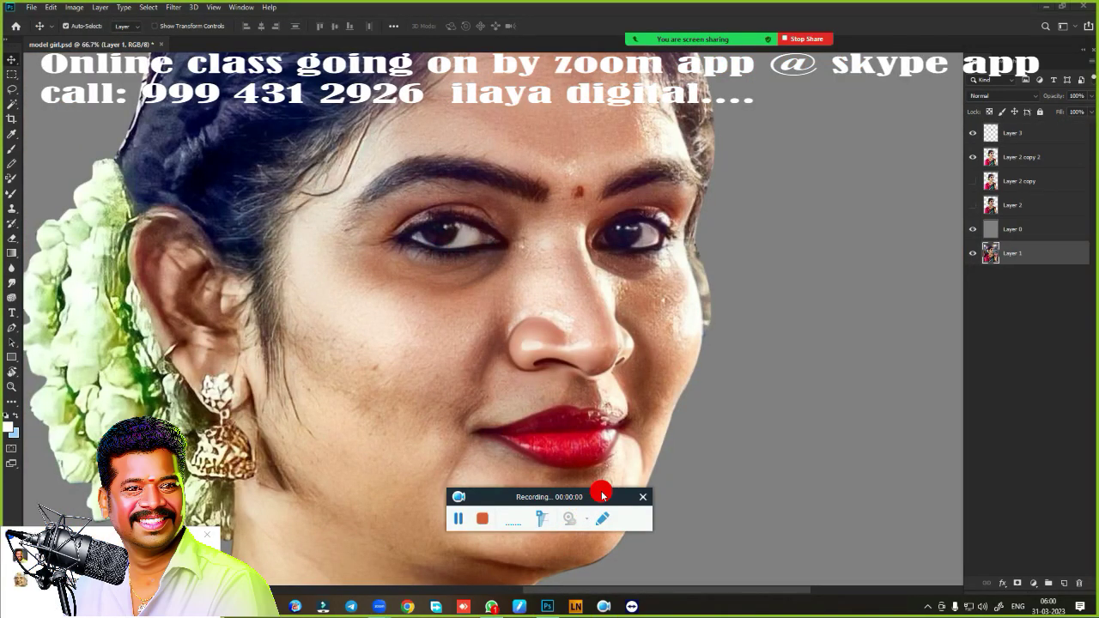
- Select Layer 3, pick a different Smudge tool brush preset, and maximize the document window
drag(601, 496, 824, 581)
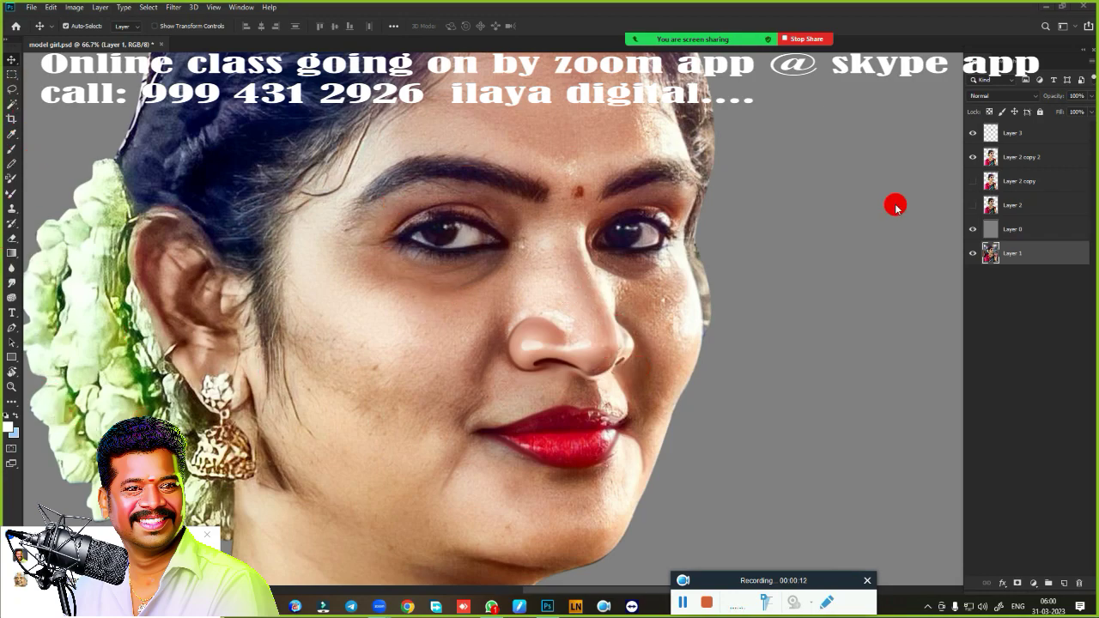
click(1038, 135)
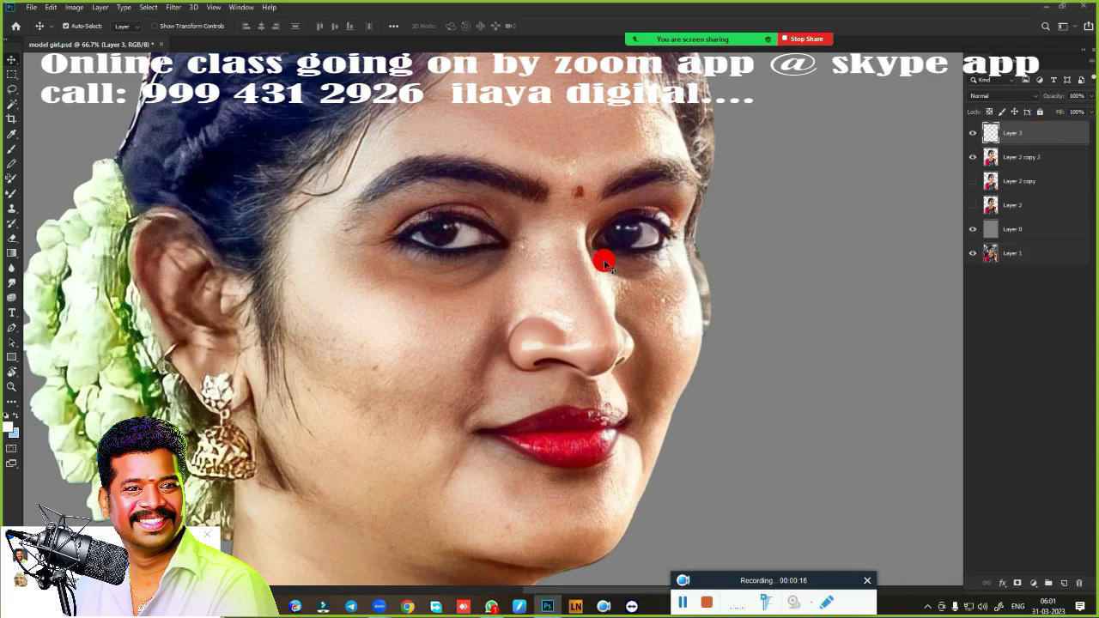
key(r)
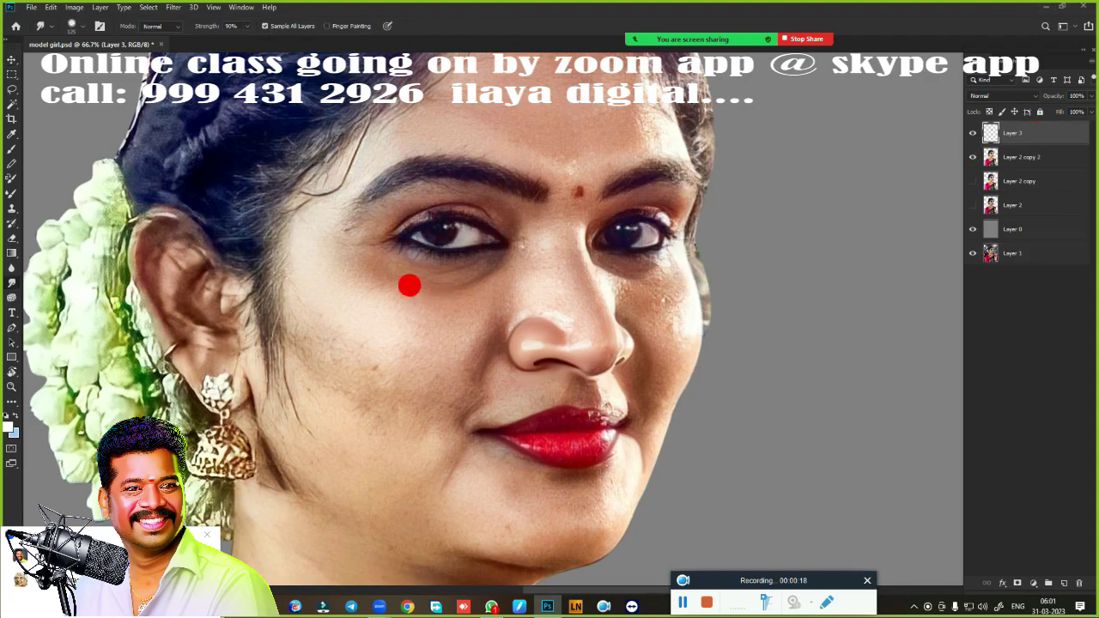
right_click(418, 283)
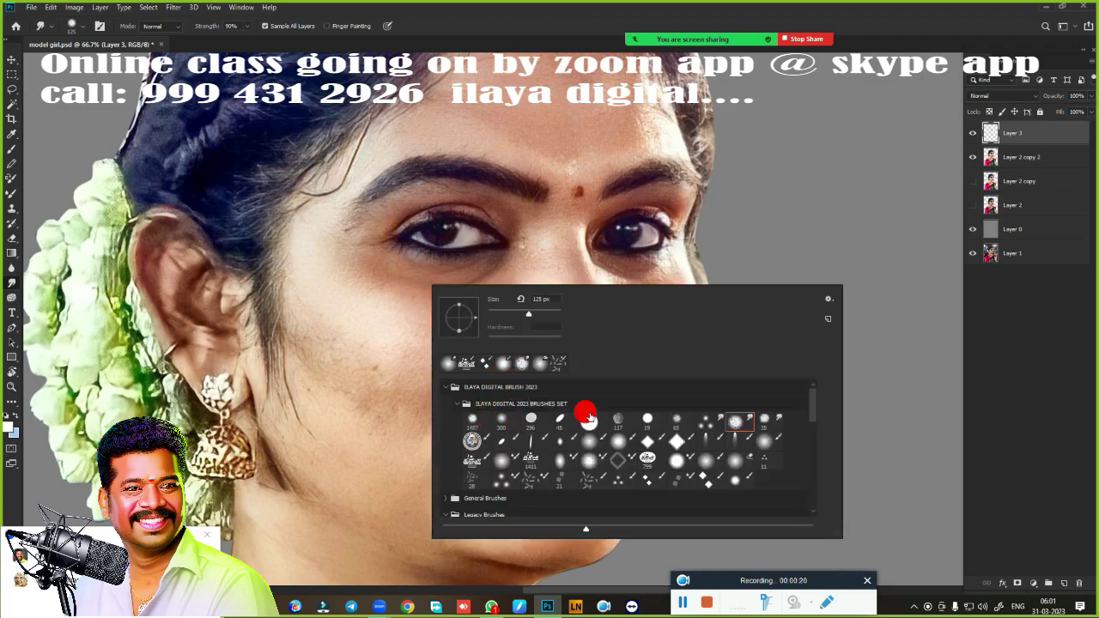
click(746, 420)
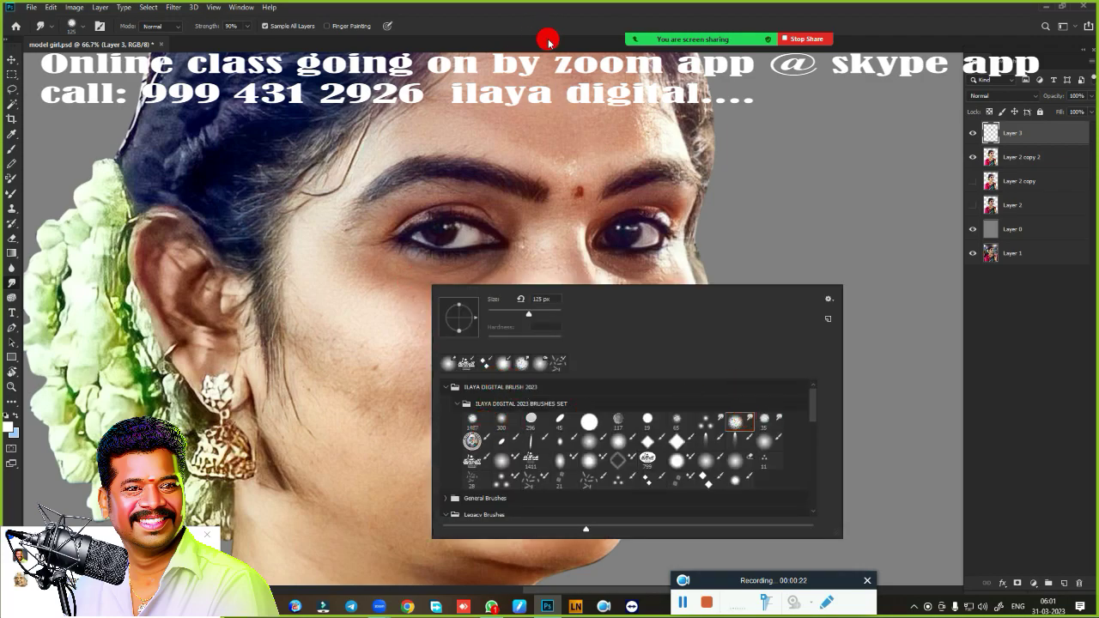
click(547, 41)
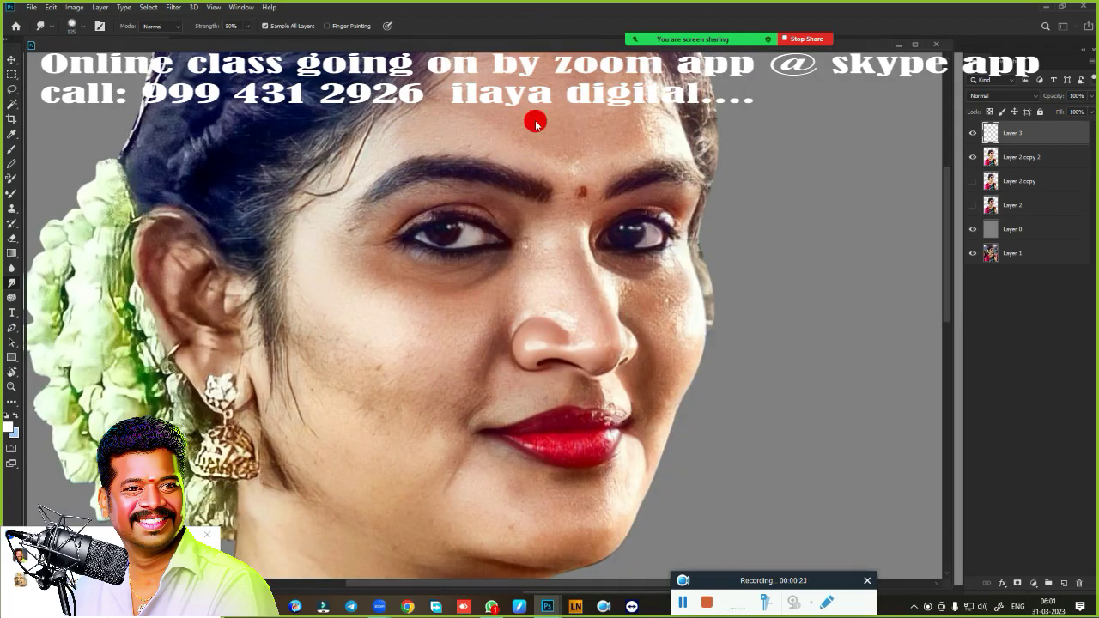
click(917, 42)
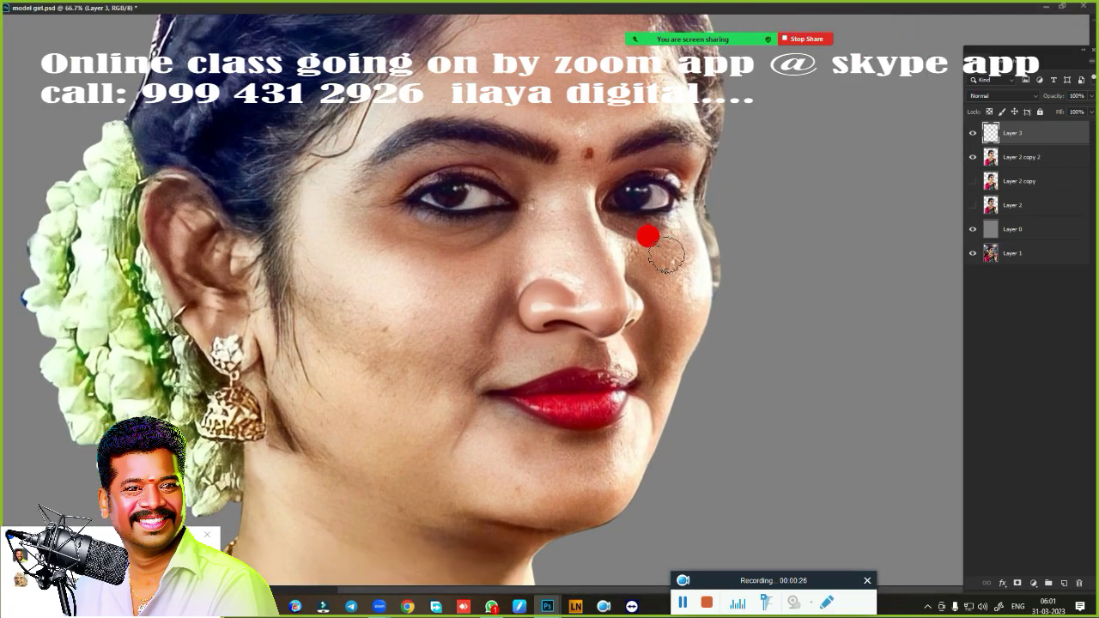
- Cycle the screen mode with F to Full Screen Mode with Menu Bar
key(f)
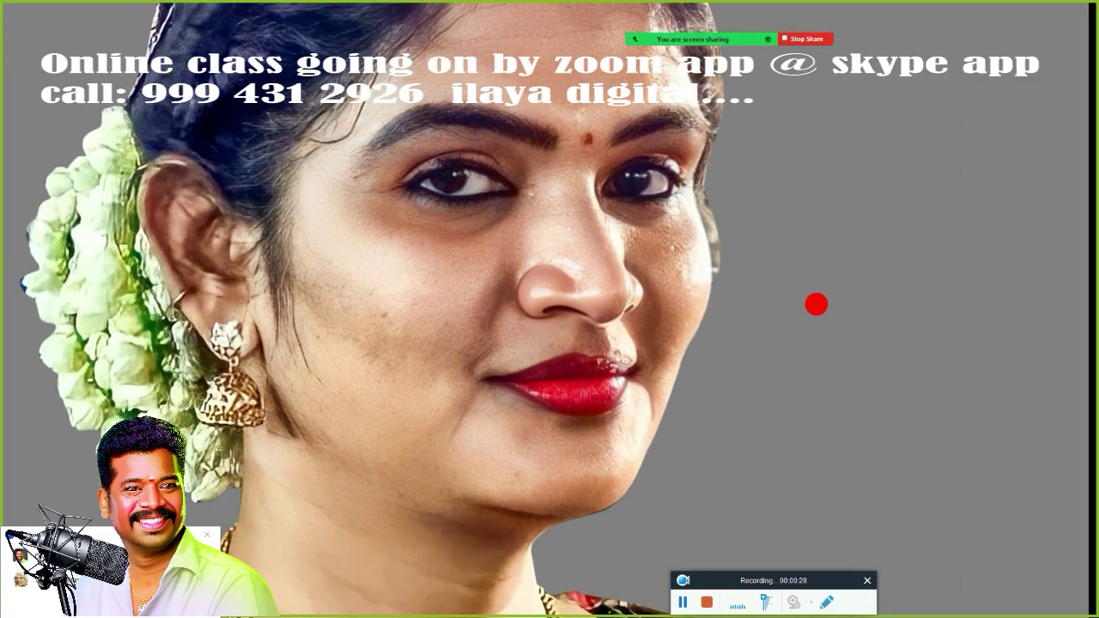
key(f)
key(f)
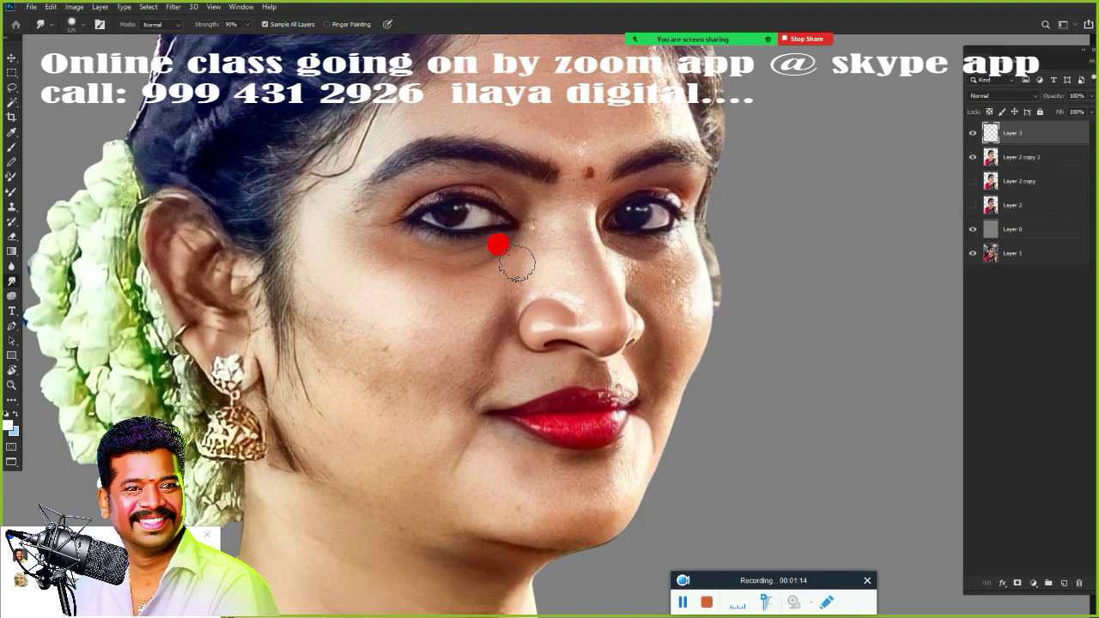
- Rotate the canvas view to about 48°, near upside down and 96°, then back upright
key(r)
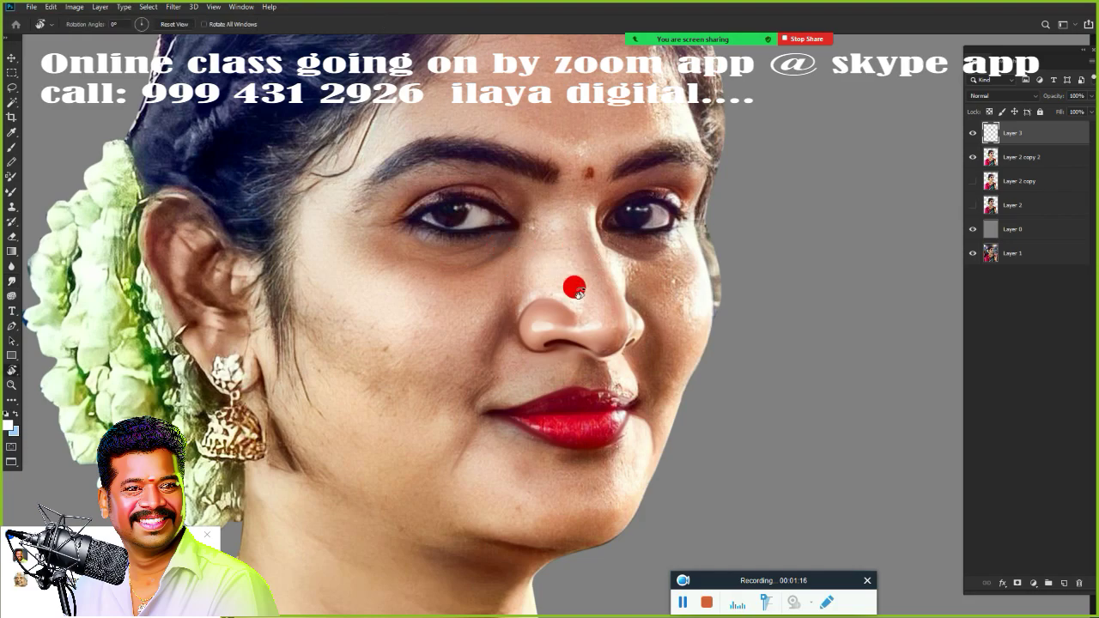
drag(502, 286, 520, 318)
drag(479, 474, 629, 410)
drag(623, 296, 591, 237)
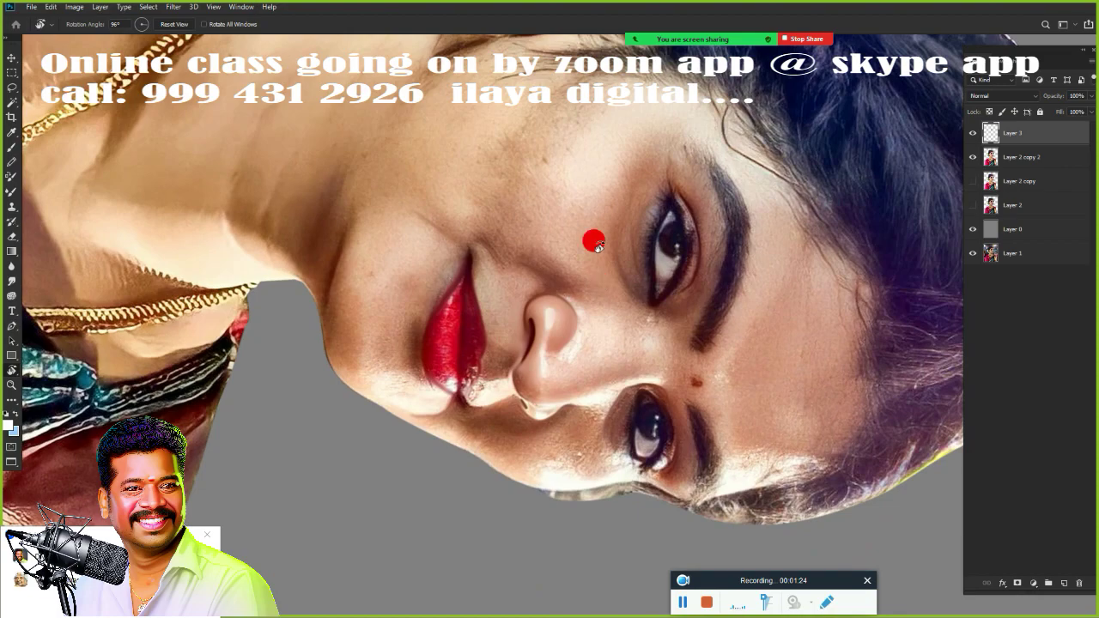
drag(535, 338, 578, 289)
drag(572, 340, 567, 321)
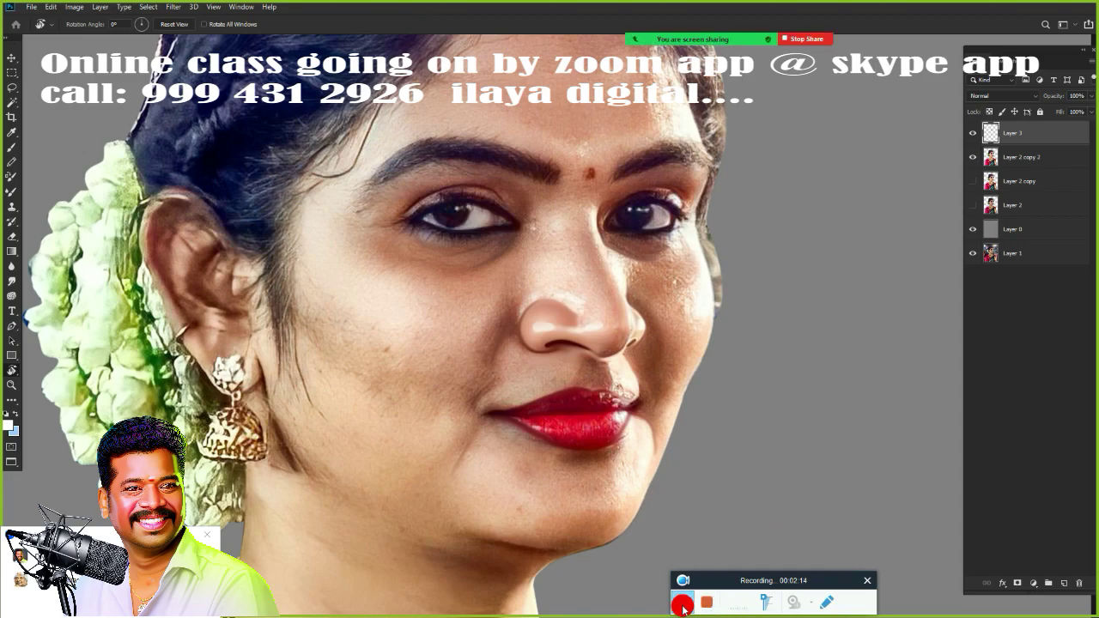
click(680, 607)
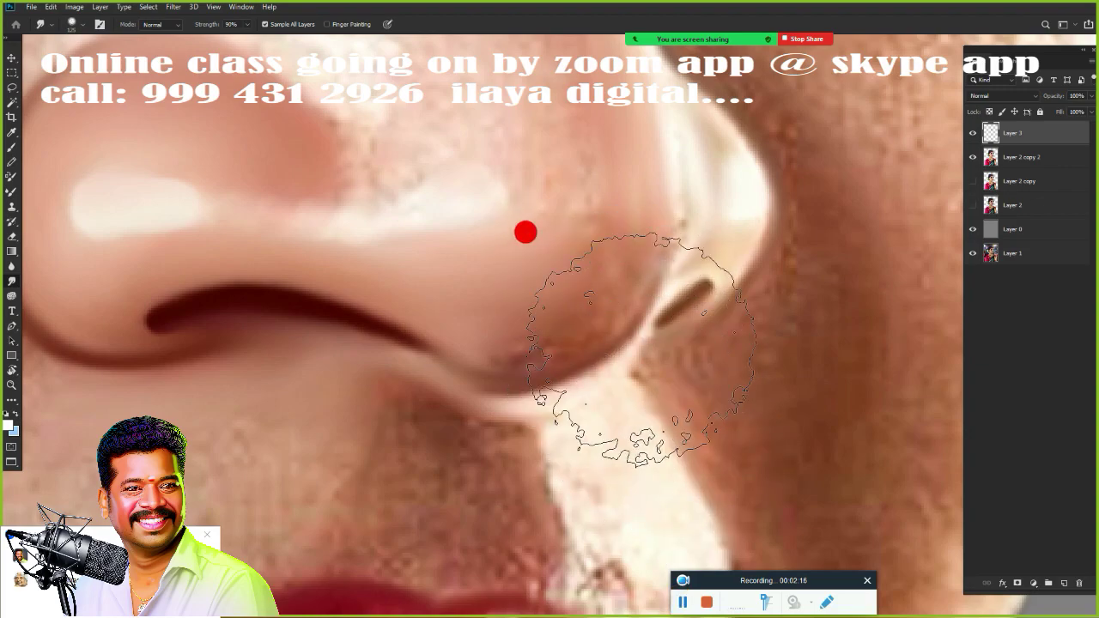
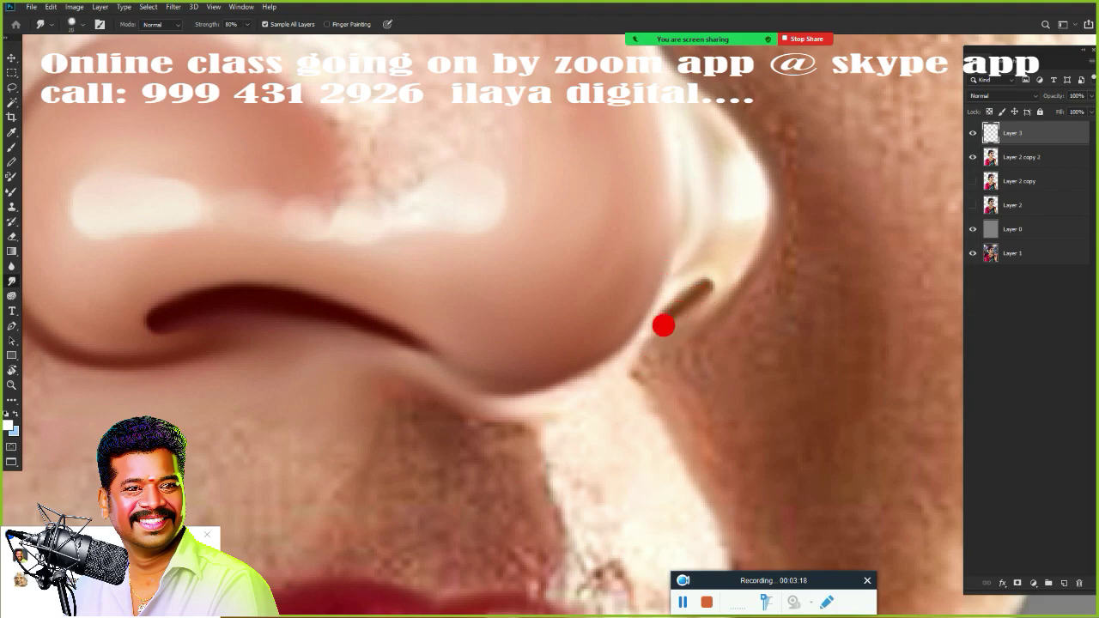
- Enlarge the Smudge brush and smudge the nose tip, nostril edge, under-nostril skin and adjacent cheek
key(bracketright)
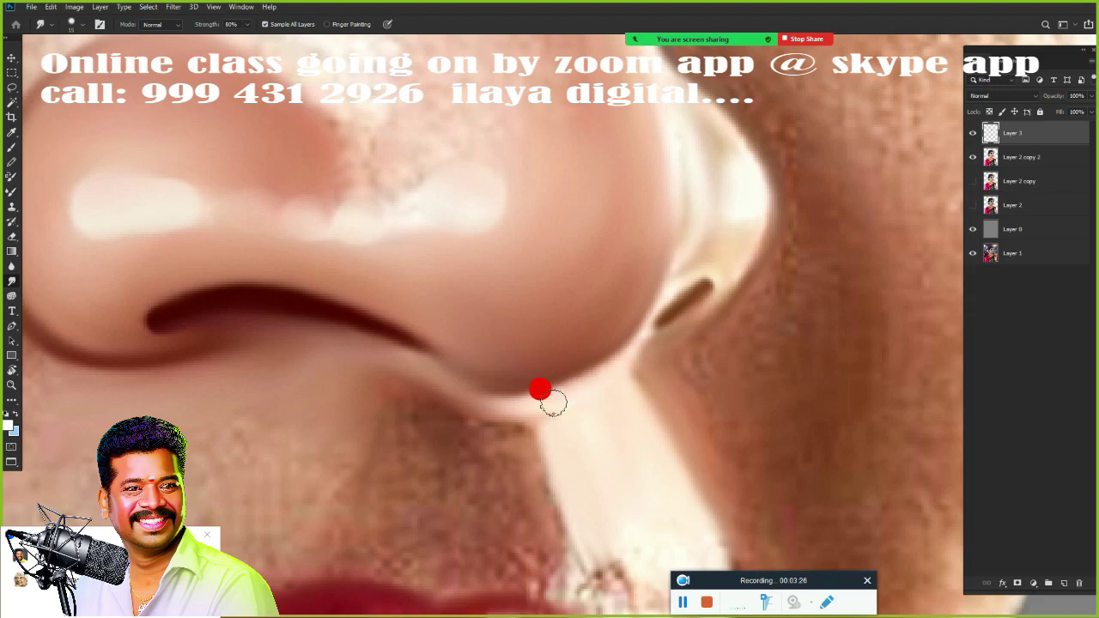
drag(527, 409, 495, 405)
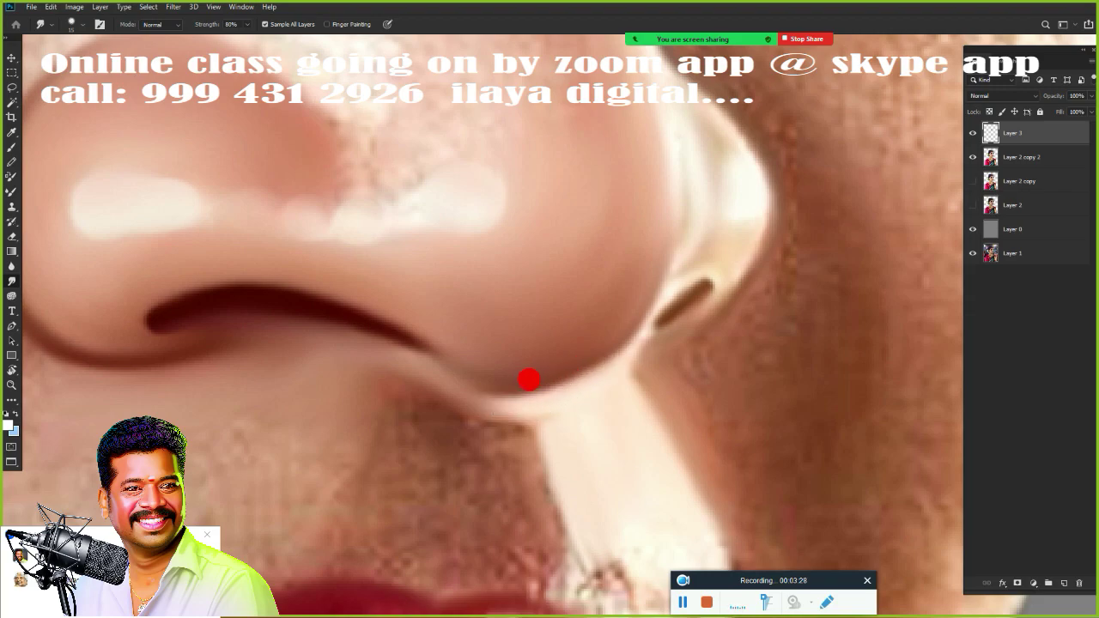
mouse_move(366, 432)
mouse_down()
mouse_move(349, 421)
mouse_move(353, 383)
mouse_move(401, 408)
mouse_up()
mouse_move(388, 470)
mouse_down()
mouse_move(357, 466)
mouse_move(388, 446)
mouse_move(376, 438)
mouse_move(374, 466)
mouse_move(350, 492)
mouse_move(362, 502)
mouse_move(383, 489)
mouse_move(401, 507)
mouse_move(451, 464)
mouse_move(456, 414)
mouse_move(437, 409)
mouse_move(457, 416)
mouse_move(436, 413)
mouse_move(445, 435)
mouse_move(430, 409)
mouse_move(473, 428)
mouse_move(445, 403)
mouse_move(459, 400)
mouse_move(407, 400)
mouse_move(432, 424)
mouse_move(406, 414)
mouse_move(395, 444)
mouse_move(371, 433)
mouse_move(348, 392)
mouse_move(466, 424)
mouse_up()
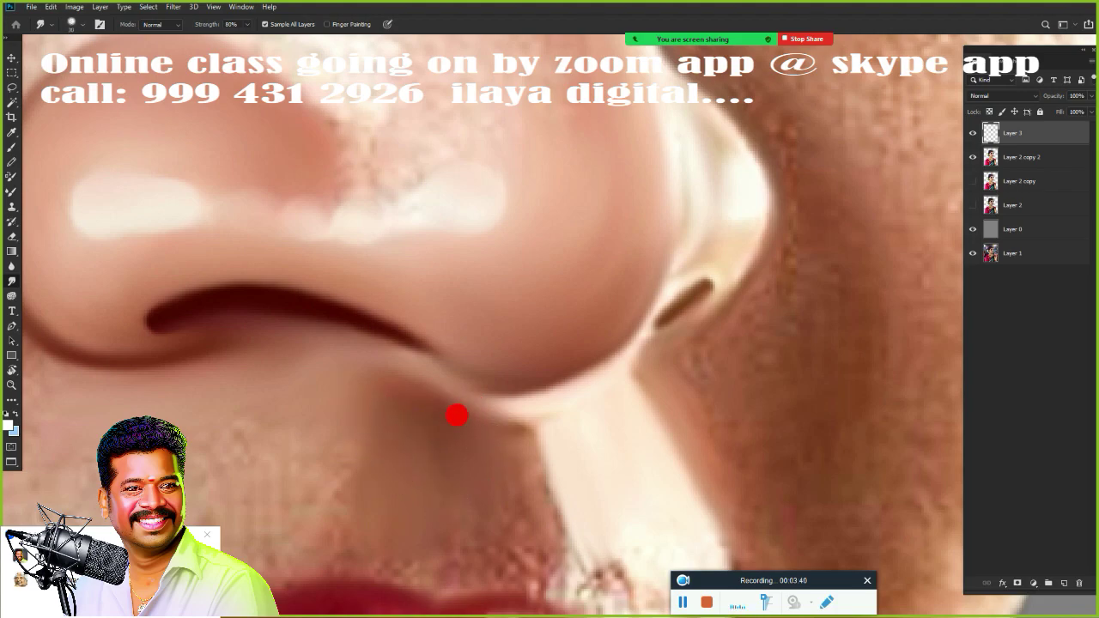
mouse_move(385, 379)
mouse_down()
mouse_move(363, 368)
mouse_move(437, 406)
mouse_move(426, 418)
mouse_up()
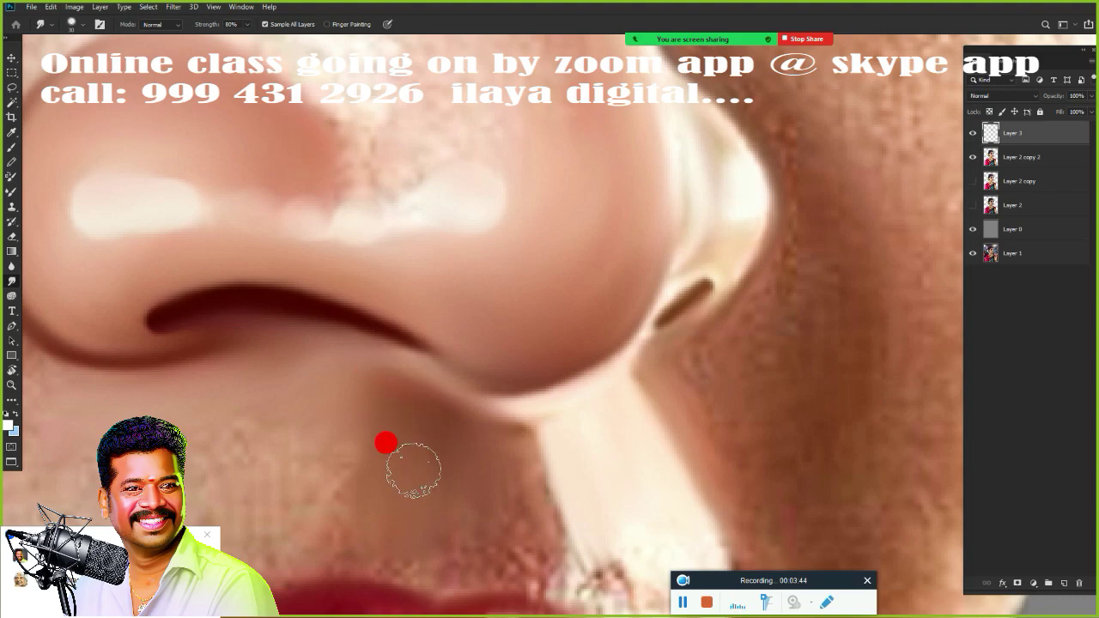
mouse_move(378, 447)
mouse_down()
mouse_move(395, 376)
mouse_move(352, 372)
mouse_move(372, 381)
mouse_move(342, 453)
mouse_move(331, 426)
mouse_move(343, 388)
mouse_up()
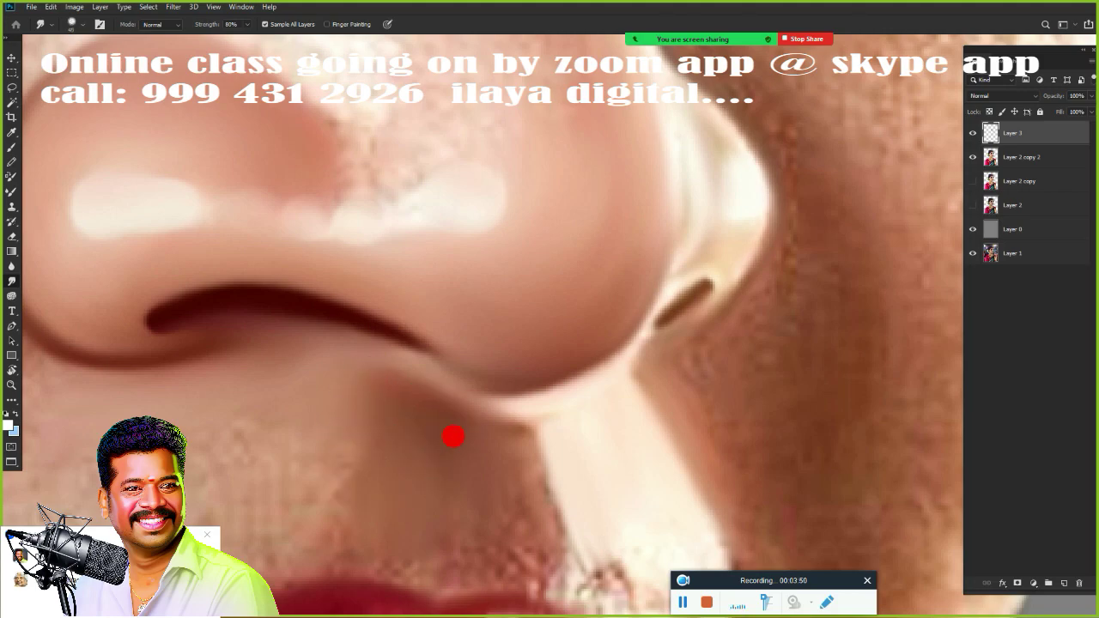
mouse_move(487, 445)
mouse_down()
mouse_move(517, 435)
mouse_move(559, 543)
mouse_move(541, 500)
mouse_move(451, 537)
mouse_move(464, 502)
mouse_move(471, 521)
mouse_move(444, 494)
mouse_move(448, 464)
mouse_move(476, 494)
mouse_move(501, 486)
mouse_move(511, 529)
mouse_move(474, 518)
mouse_move(659, 374)
mouse_up()
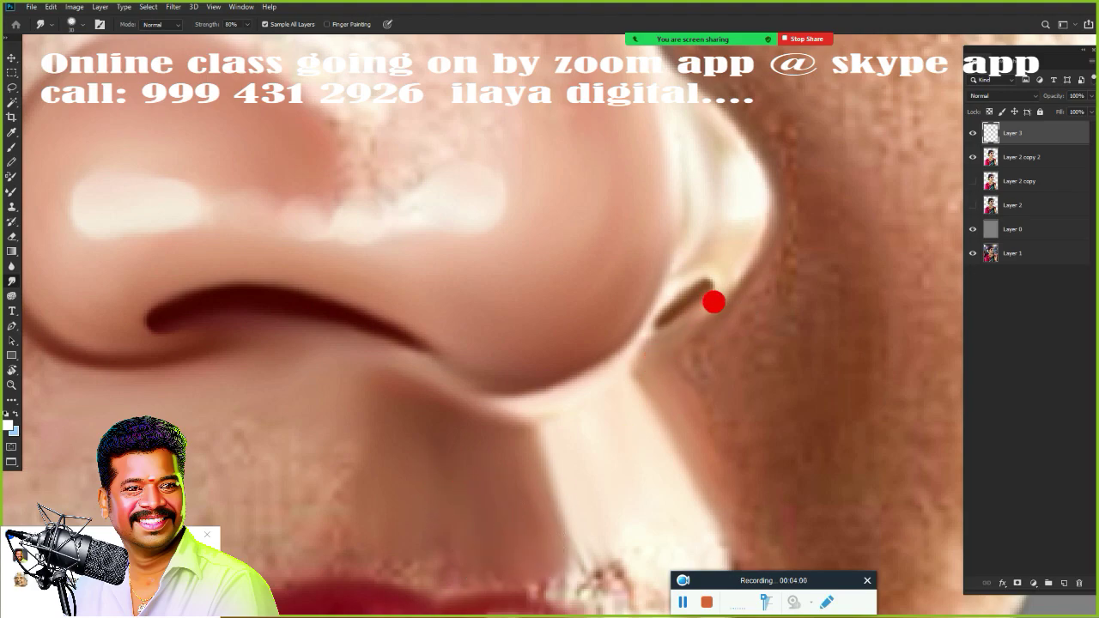
mouse_move(714, 302)
mouse_down()
mouse_move(729, 294)
mouse_move(679, 343)
mouse_move(700, 419)
mouse_move(744, 358)
mouse_move(764, 248)
mouse_move(728, 287)
mouse_move(746, 286)
mouse_move(772, 329)
mouse_move(712, 297)
mouse_move(744, 304)
mouse_move(695, 348)
mouse_move(685, 331)
mouse_move(649, 341)
mouse_move(675, 397)
mouse_move(726, 297)
mouse_move(658, 333)
mouse_move(652, 358)
mouse_move(756, 365)
mouse_move(772, 399)
mouse_up()
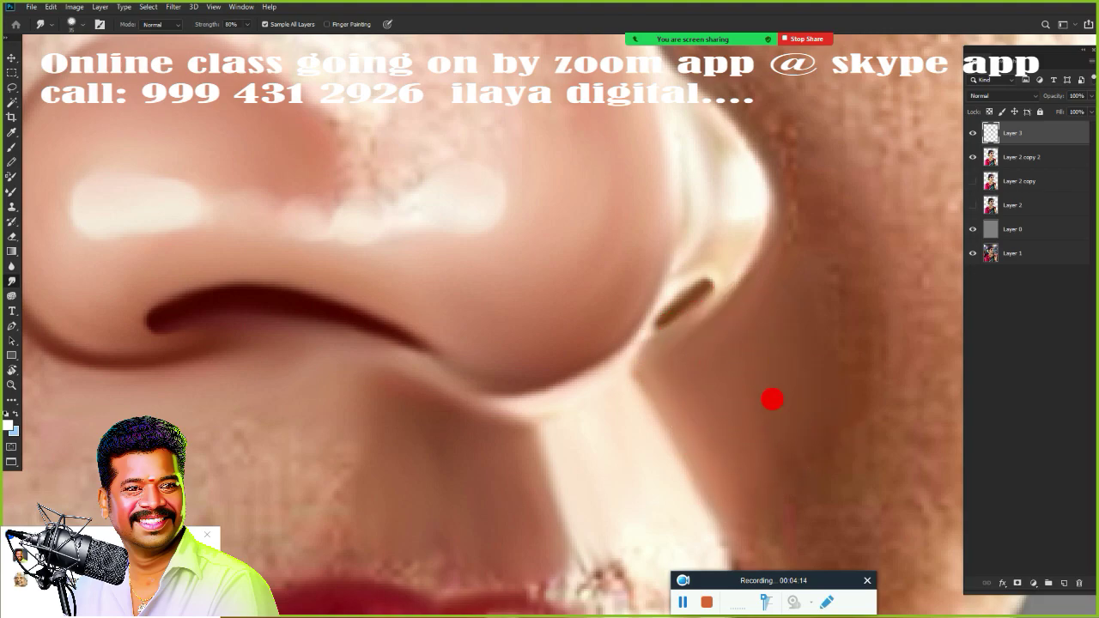
mouse_move(331, 399)
mouse_down()
mouse_move(410, 363)
mouse_move(456, 406)
mouse_up()
- Zoom out and back in, then pan up to the eyes and nose bridge
scroll(439, 409, down, 2)
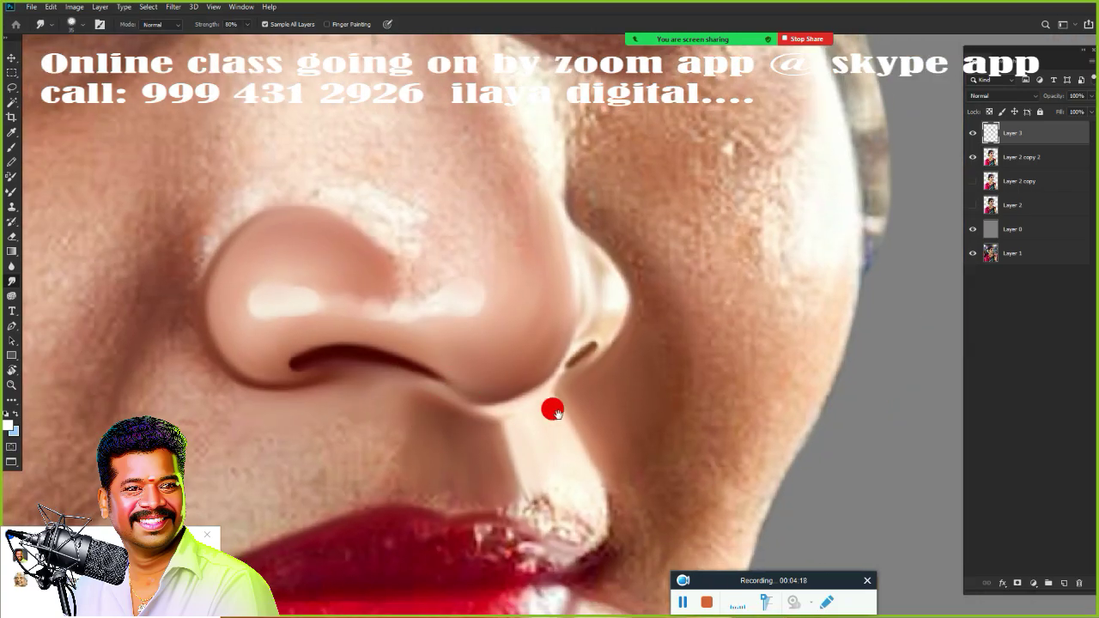
scroll(553, 411, down, 3)
scroll(555, 370, up, 4)
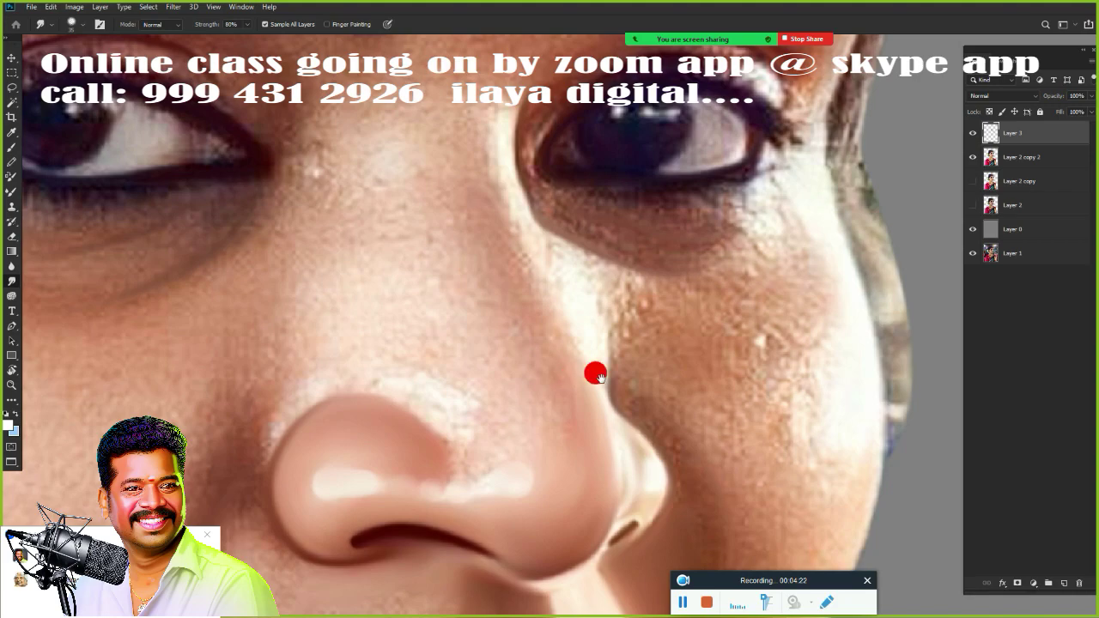
mouse_move(595, 374)
mouse_down()
mouse_move(615, 379)
mouse_move(540, 392)
mouse_move(603, 322)
mouse_move(566, 372)
mouse_move(550, 358)
mouse_move(537, 409)
mouse_move(520, 355)
mouse_up()
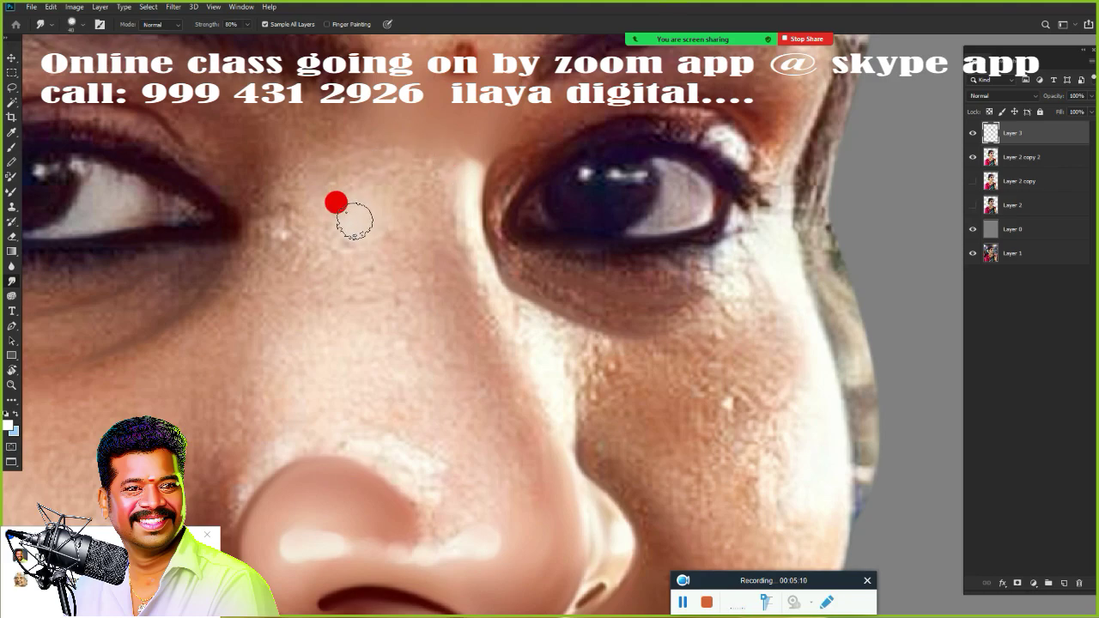
- Shrink the Smudge brush slightly and smooth the skin between the brows and down the nose bridge
drag(357, 221, 392, 201)
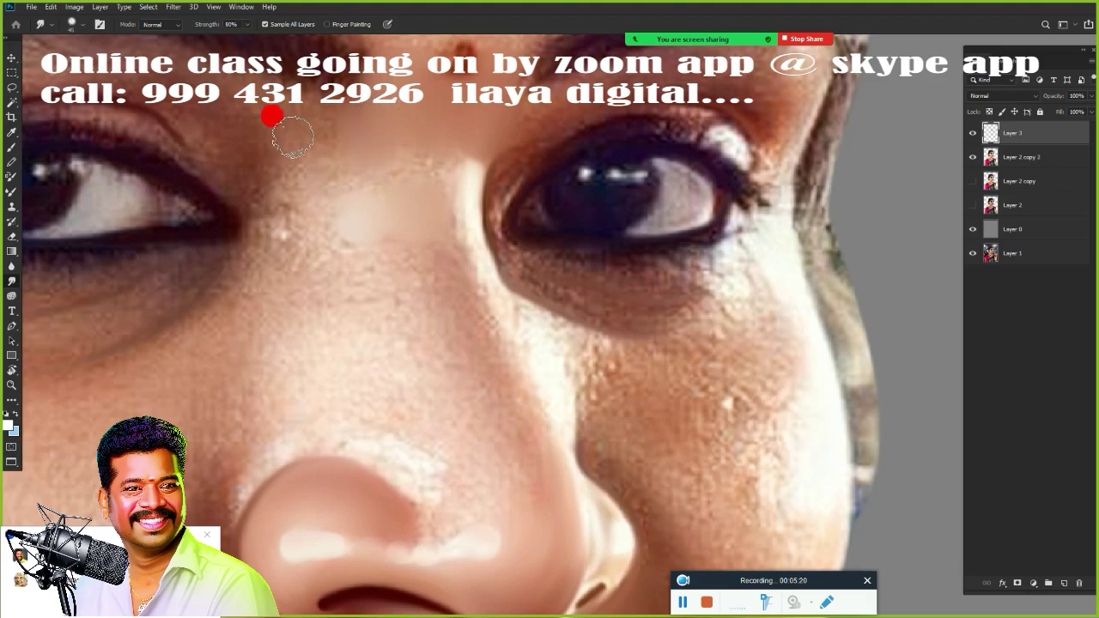
key(bracketleft)
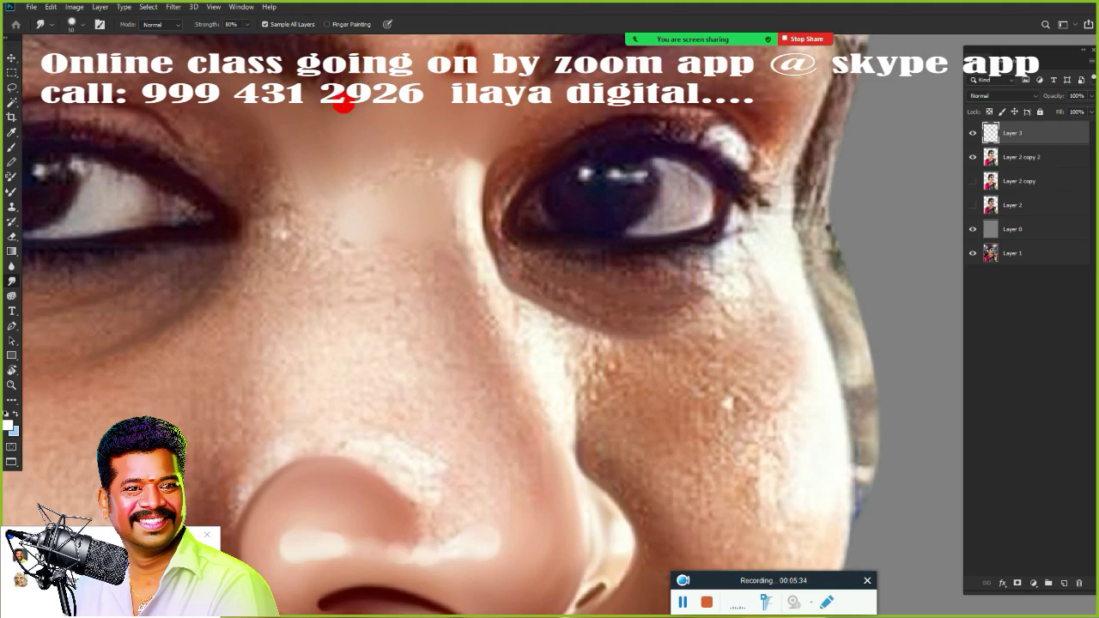
mouse_move(311, 128)
mouse_down()
mouse_move(350, 169)
mouse_move(325, 175)
mouse_move(317, 154)
mouse_move(313, 178)
mouse_move(372, 153)
mouse_move(393, 159)
mouse_move(380, 160)
mouse_move(407, 188)
mouse_move(424, 182)
mouse_move(400, 194)
mouse_move(456, 193)
mouse_move(465, 224)
mouse_move(436, 194)
mouse_move(454, 201)
mouse_move(454, 174)
mouse_move(374, 113)
mouse_move(388, 104)
mouse_move(387, 120)
mouse_move(407, 132)
mouse_move(431, 117)
mouse_move(410, 166)
mouse_move(430, 189)
mouse_move(434, 176)
mouse_move(416, 167)
mouse_move(464, 260)
mouse_move(467, 353)
mouse_move(466, 340)
mouse_move(506, 391)
mouse_move(493, 365)
mouse_move(531, 450)
mouse_move(502, 362)
mouse_move(551, 478)
mouse_move(552, 494)
mouse_move(531, 441)
mouse_move(548, 522)
mouse_move(516, 458)
mouse_move(512, 469)
mouse_move(500, 456)
mouse_move(520, 520)
mouse_move(524, 473)
mouse_move(505, 443)
mouse_move(519, 516)
mouse_move(536, 524)
mouse_move(538, 500)
mouse_move(538, 517)
mouse_move(516, 431)
mouse_move(536, 543)
mouse_move(507, 523)
mouse_move(483, 417)
mouse_move(499, 524)
mouse_up()
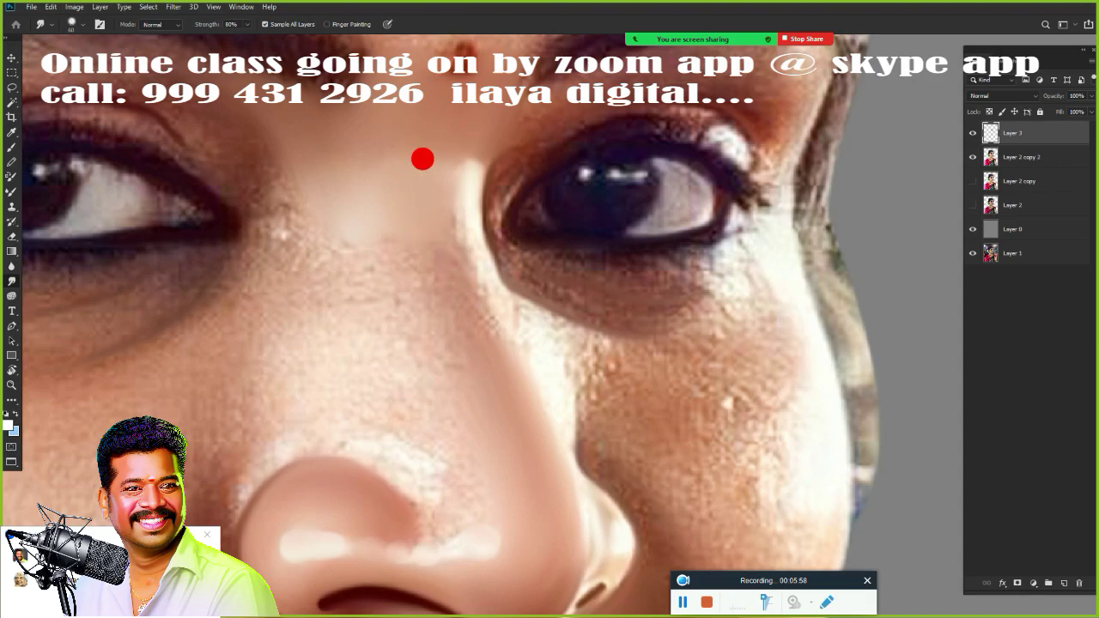
mouse_move(448, 163)
mouse_down()
mouse_move(437, 198)
mouse_move(446, 240)
mouse_move(427, 174)
mouse_move(441, 250)
mouse_move(421, 172)
mouse_move(477, 345)
mouse_move(438, 248)
mouse_move(440, 233)
mouse_move(480, 338)
mouse_move(454, 267)
mouse_move(441, 167)
mouse_move(448, 142)
mouse_move(452, 168)
mouse_move(497, 130)
mouse_up()
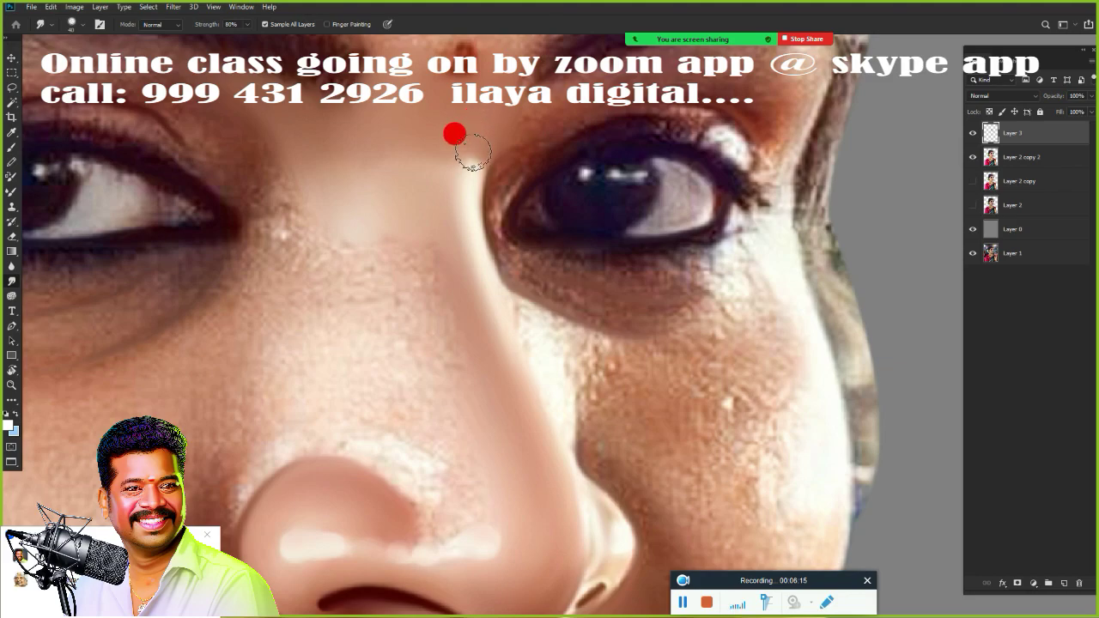
mouse_move(459, 127)
mouse_down()
mouse_move(473, 166)
mouse_move(448, 173)
mouse_up()
mouse_move(369, 128)
mouse_down()
mouse_move(407, 110)
mouse_move(368, 124)
mouse_move(388, 127)
mouse_move(426, 98)
mouse_move(436, 159)
mouse_move(455, 88)
mouse_move(444, 178)
mouse_move(460, 368)
mouse_move(482, 439)
mouse_move(411, 297)
mouse_move(380, 272)
mouse_move(344, 267)
mouse_move(338, 244)
mouse_move(336, 267)
mouse_move(369, 301)
mouse_move(355, 259)
mouse_move(372, 297)
mouse_move(411, 297)
mouse_move(402, 341)
mouse_move(360, 396)
mouse_move(353, 348)
mouse_move(389, 354)
mouse_move(412, 403)
mouse_move(396, 384)
mouse_move(390, 305)
mouse_move(326, 225)
mouse_move(390, 256)
mouse_move(369, 226)
mouse_move(145, 71)
mouse_up()
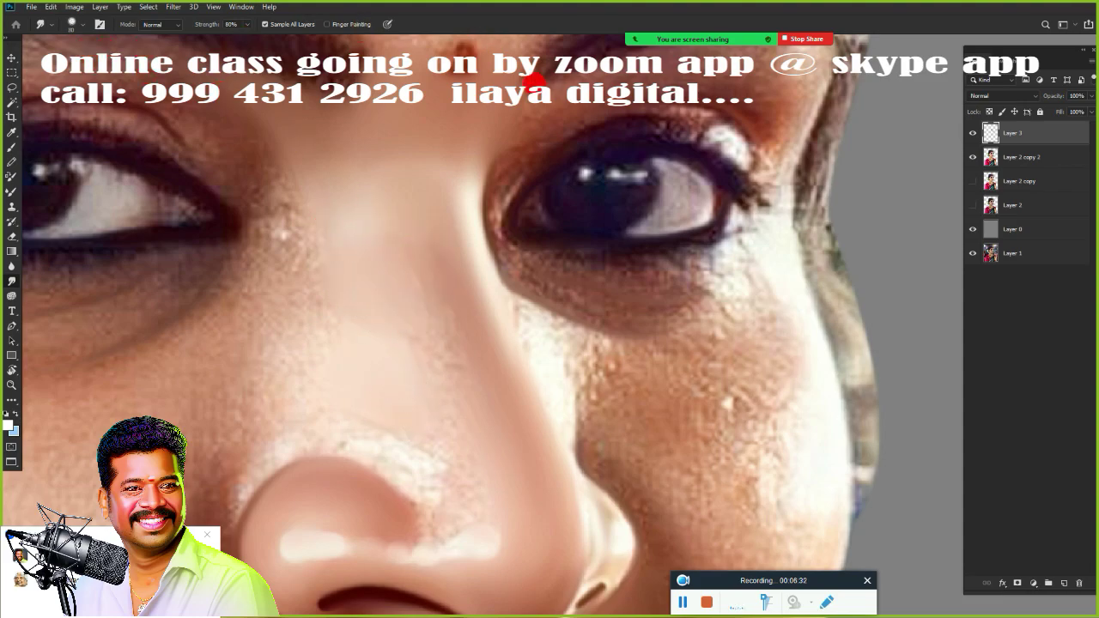
mouse_move(532, 79)
mouse_down()
mouse_move(368, 231)
mouse_move(412, 358)
mouse_move(355, 250)
mouse_move(361, 218)
mouse_move(418, 388)
mouse_move(338, 270)
mouse_move(338, 179)
mouse_move(332, 195)
mouse_up()
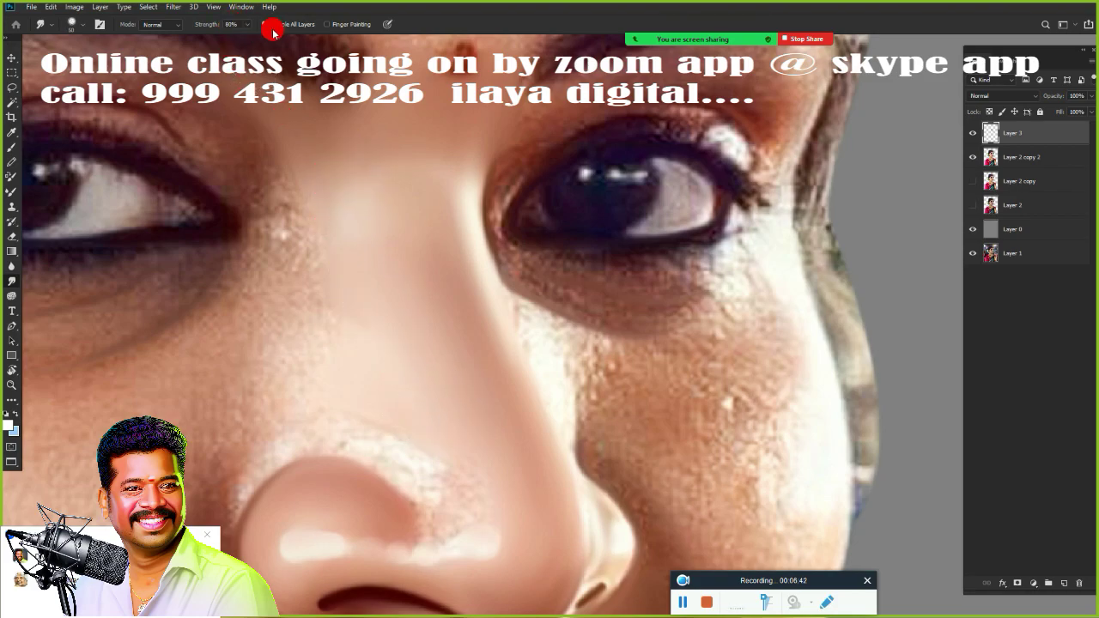
- Enable Sample All Layers, enlarge the smudge brush, and pan to the nose and cheeks
click(266, 25)
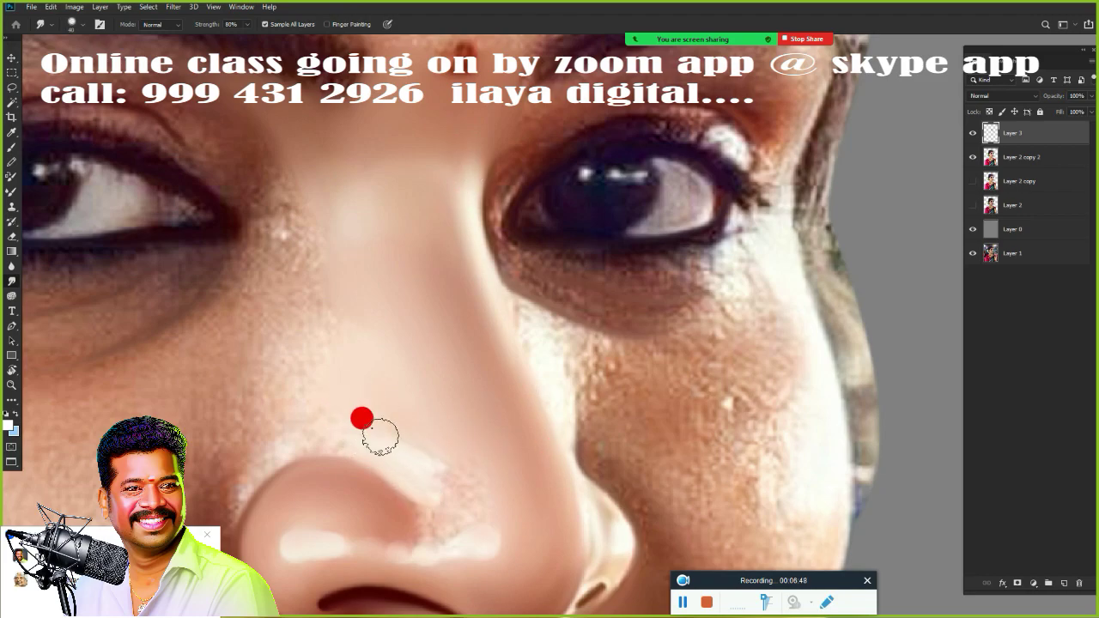
key(bracketright)
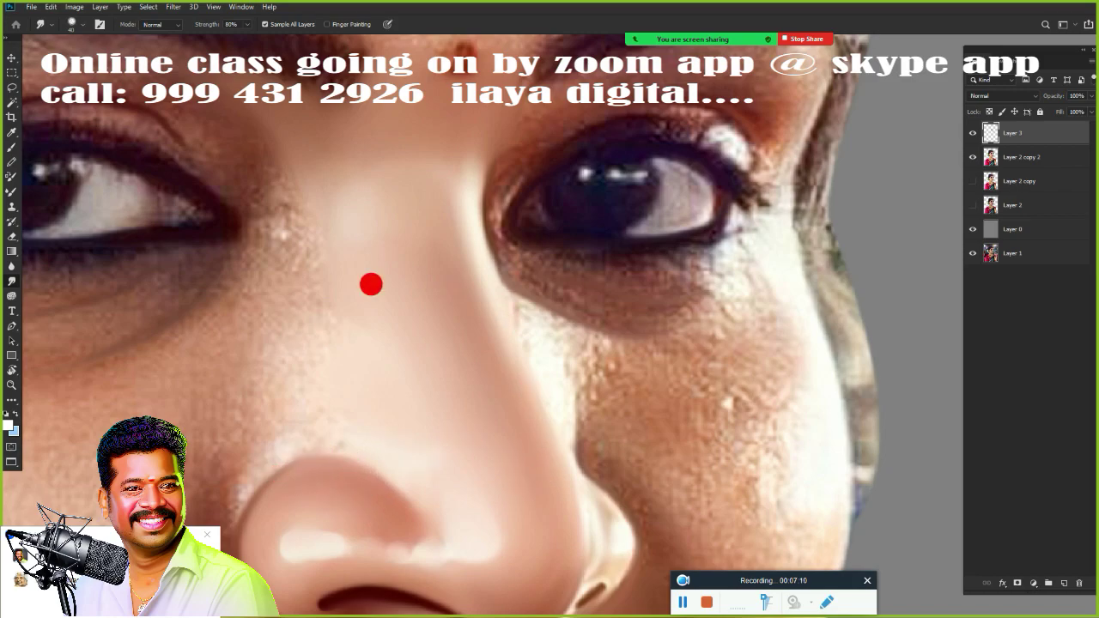
drag(404, 403, 508, 230)
- Hide Layer 2 copy 2, Layer 0 and Layer 3 to reveal the original photo
scroll(520, 271, down, 3)
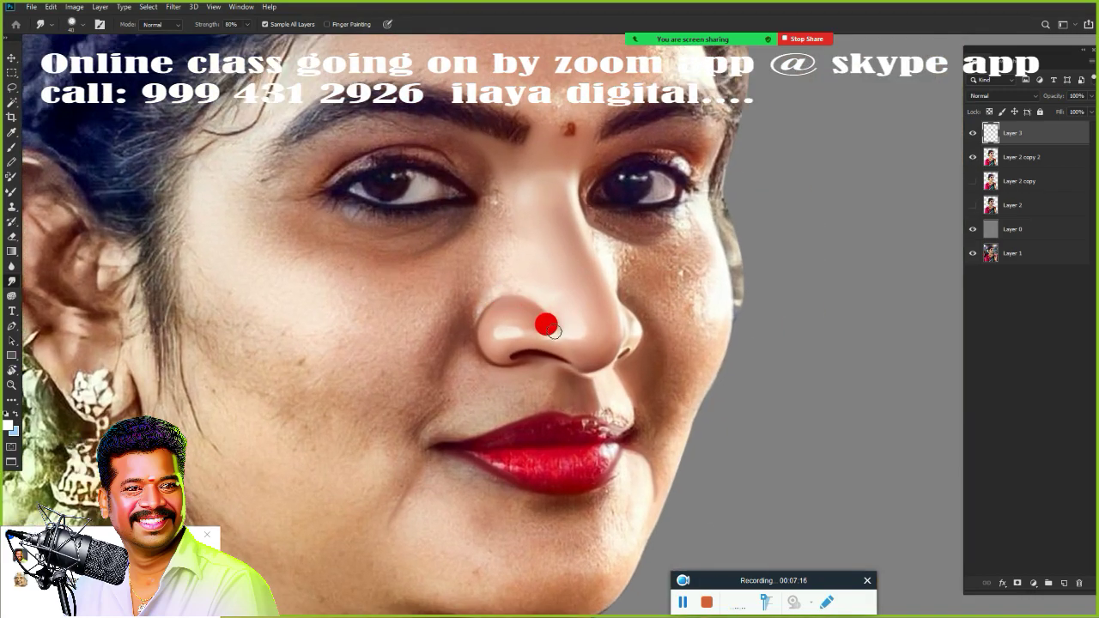
scroll(549, 320, down, 3)
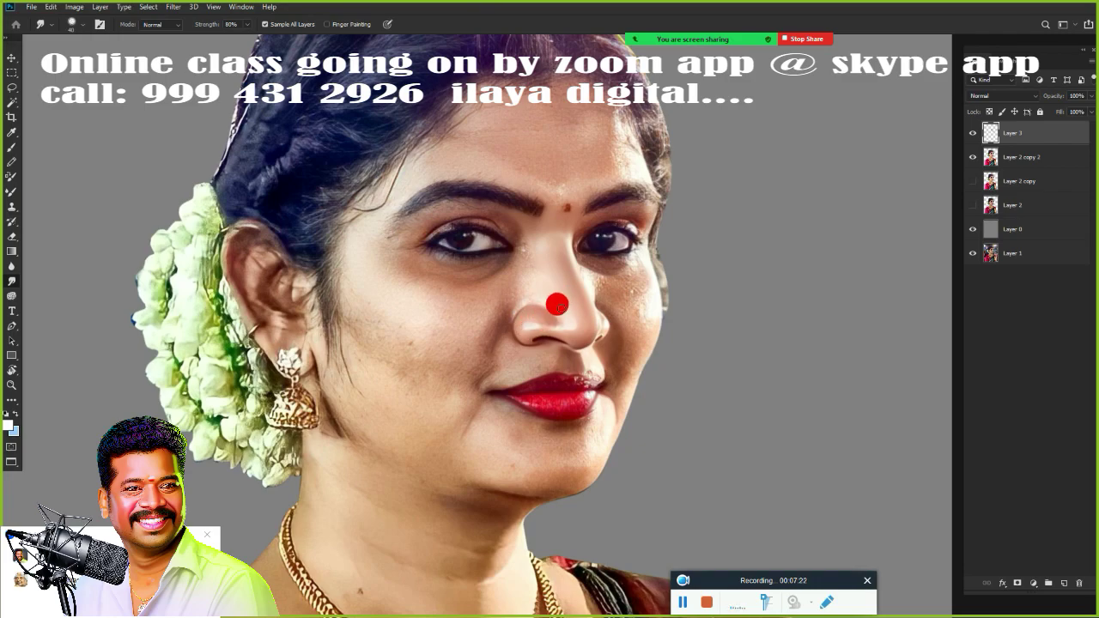
scroll(545, 309, down, 3)
scroll(555, 366, up, 4)
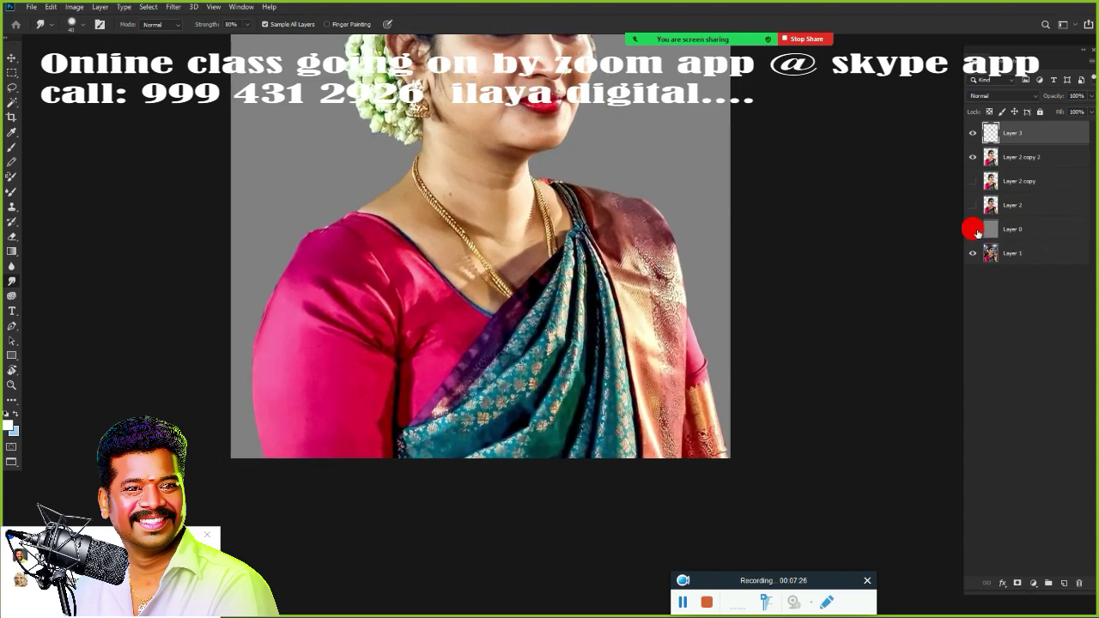
scroll(561, 434, down, 3)
scroll(568, 441, up, 3)
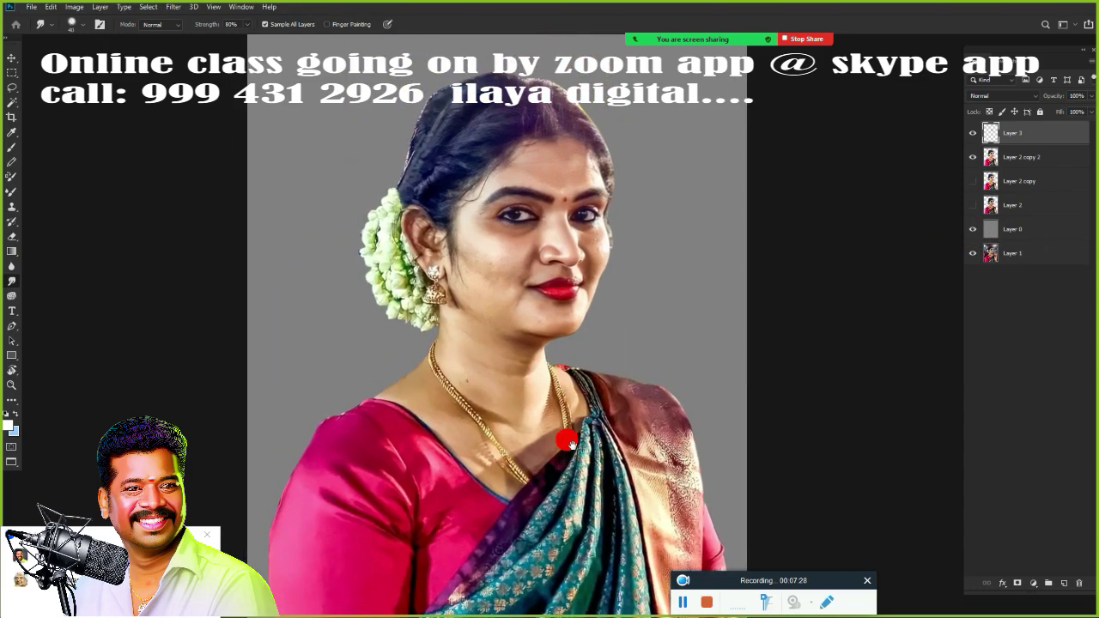
drag(834, 272, 814, 178)
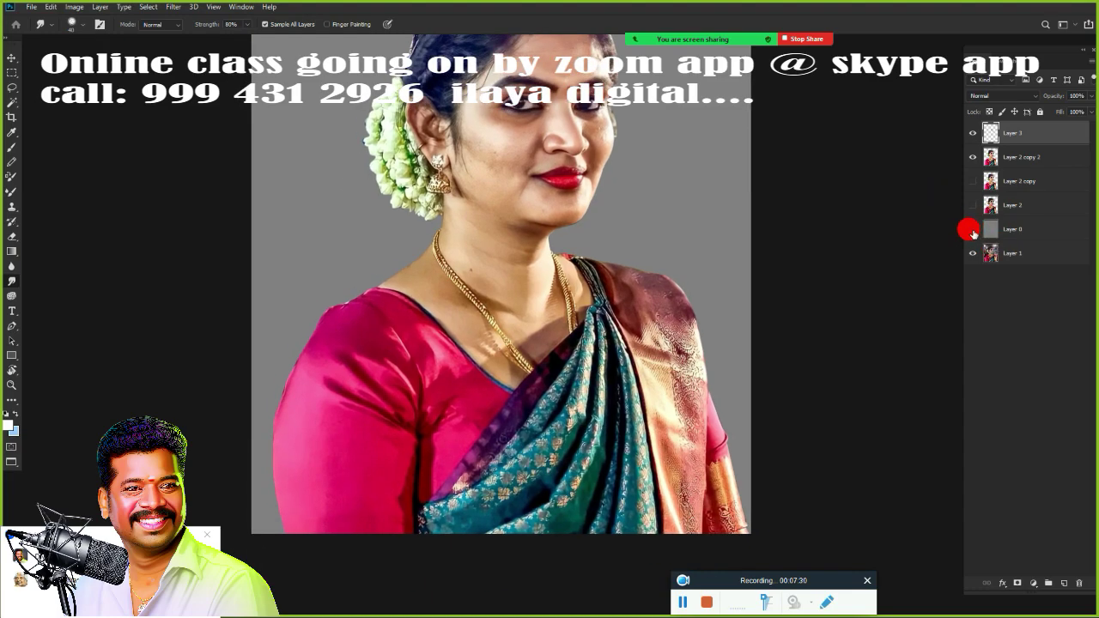
click(973, 157)
click(973, 229)
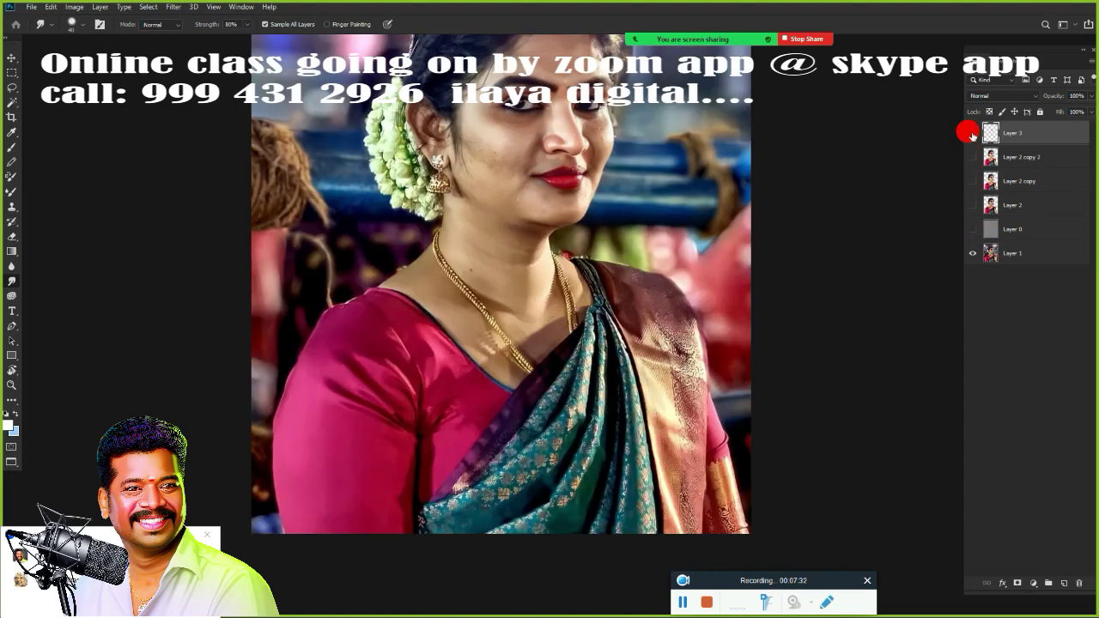
click(972, 133)
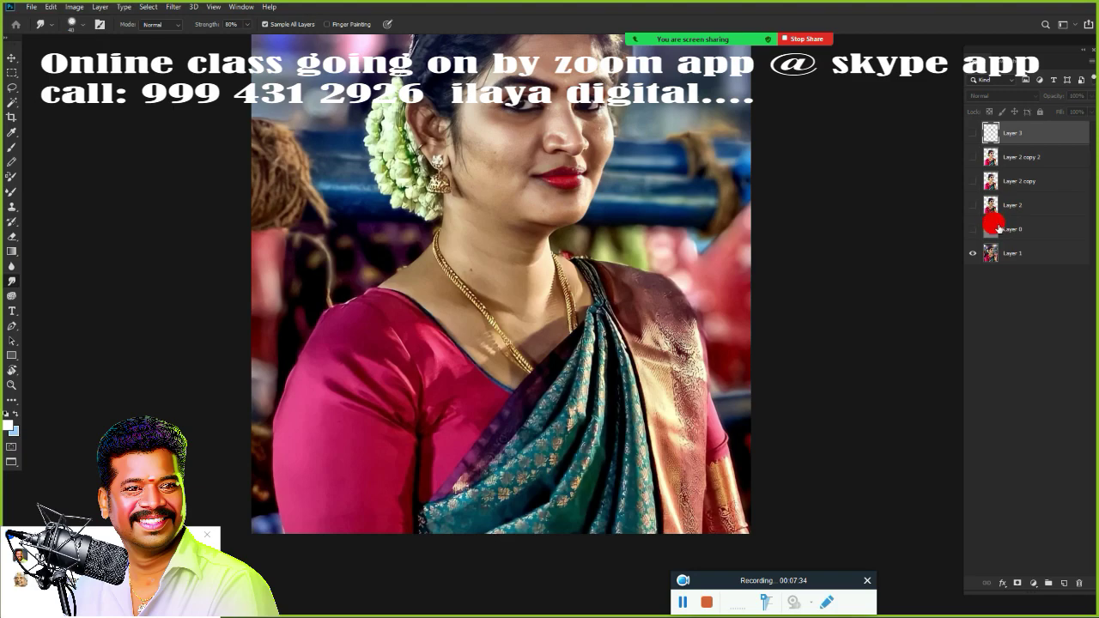
- Select Layer 1, try moving it upward with Free Transform, then cancel the transform
click(1029, 245)
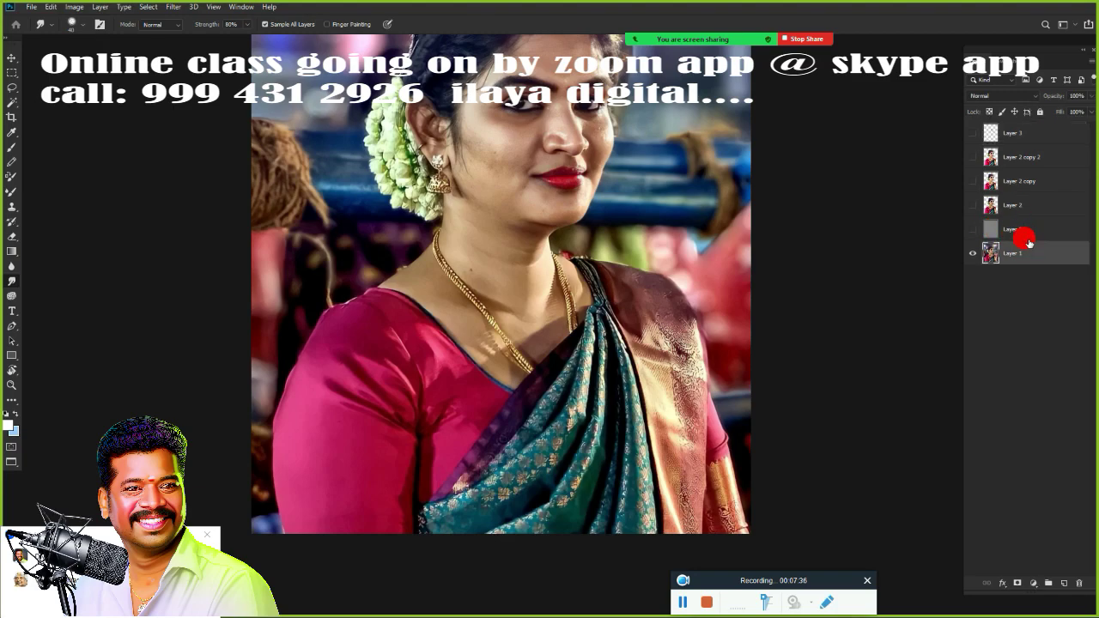
key(ctrl+t)
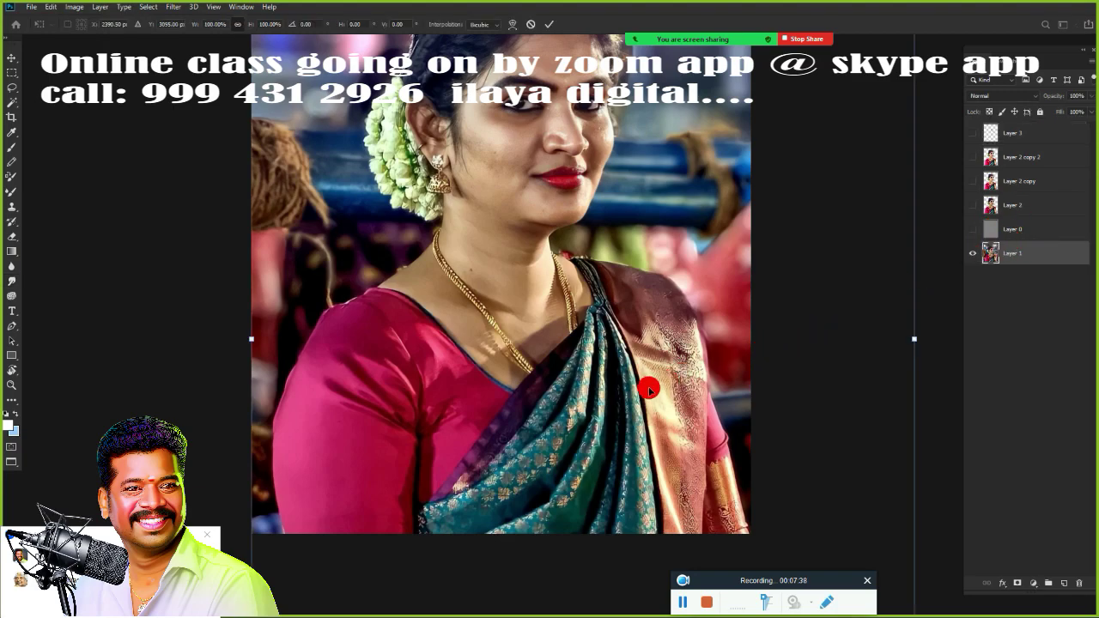
drag(649, 391, 645, 203)
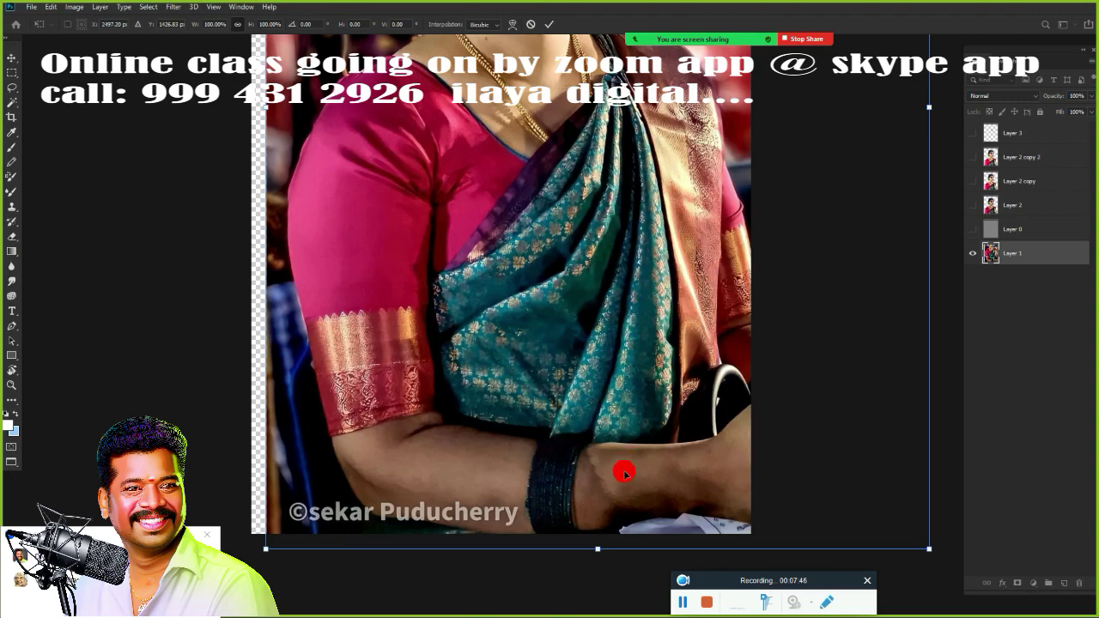
key(Escape)
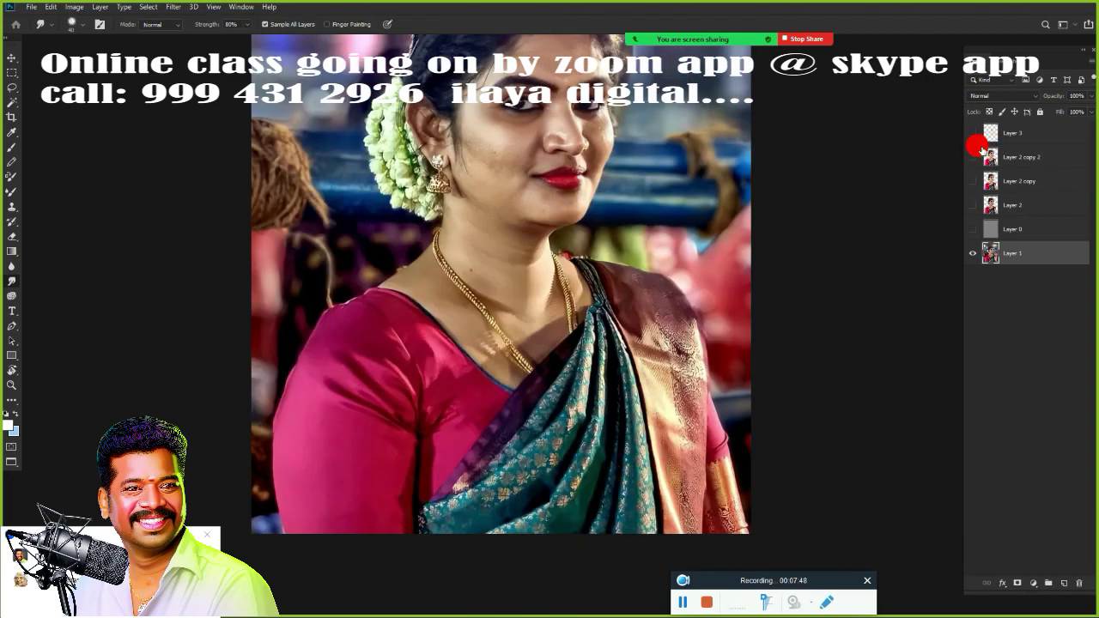
- Turn Layer 3 visibility back on and bring the eyes and nose into view
drag(972, 133, 970, 155)
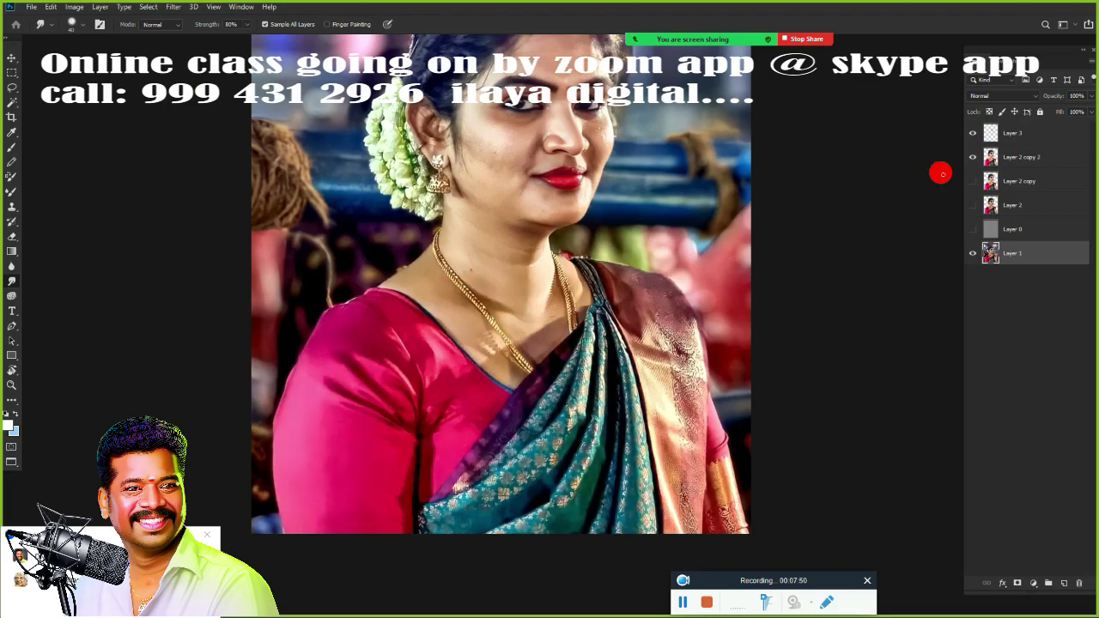
scroll(528, 223, up, 3)
drag(563, 246, 580, 276)
scroll(580, 275, up, 5)
scroll(616, 300, down, 8)
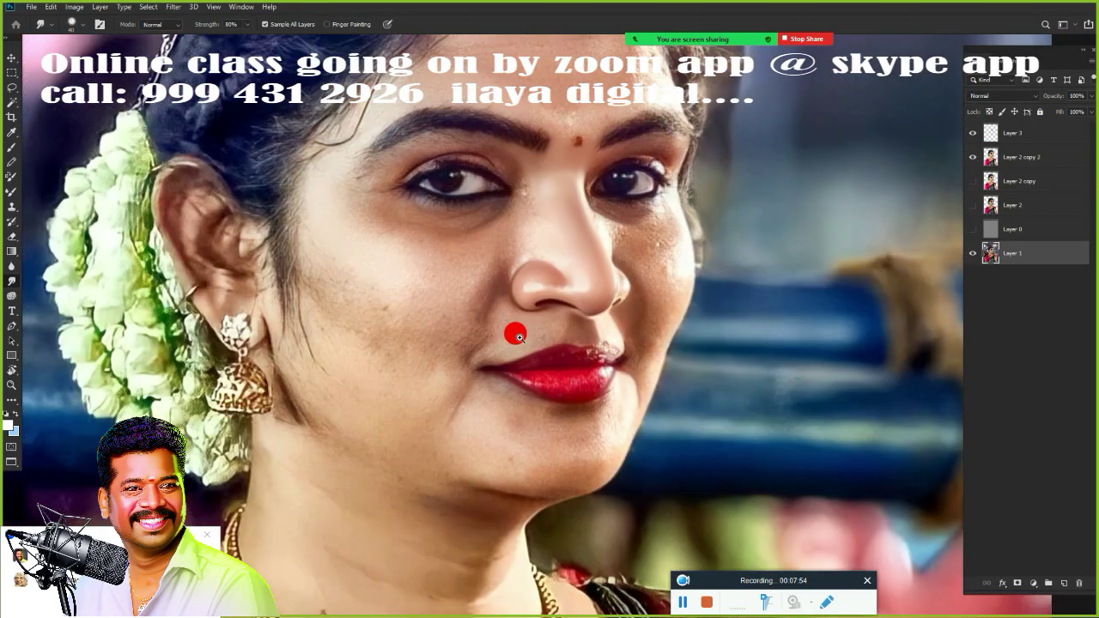
scroll(497, 352, up, 5)
scroll(517, 326, up, 2)
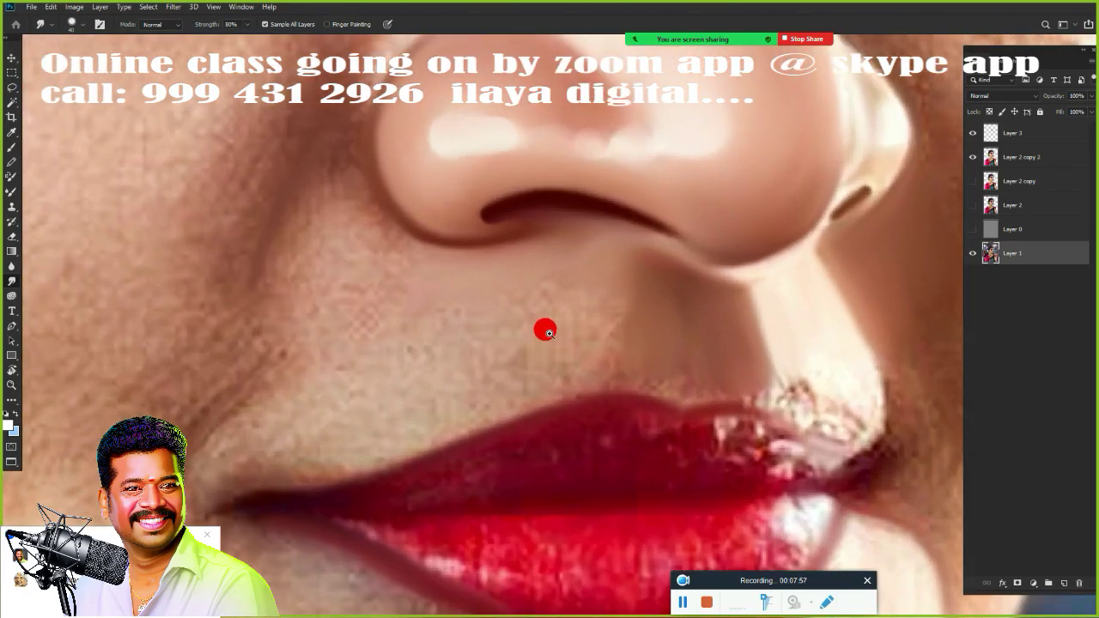
scroll(510, 351, down, 6)
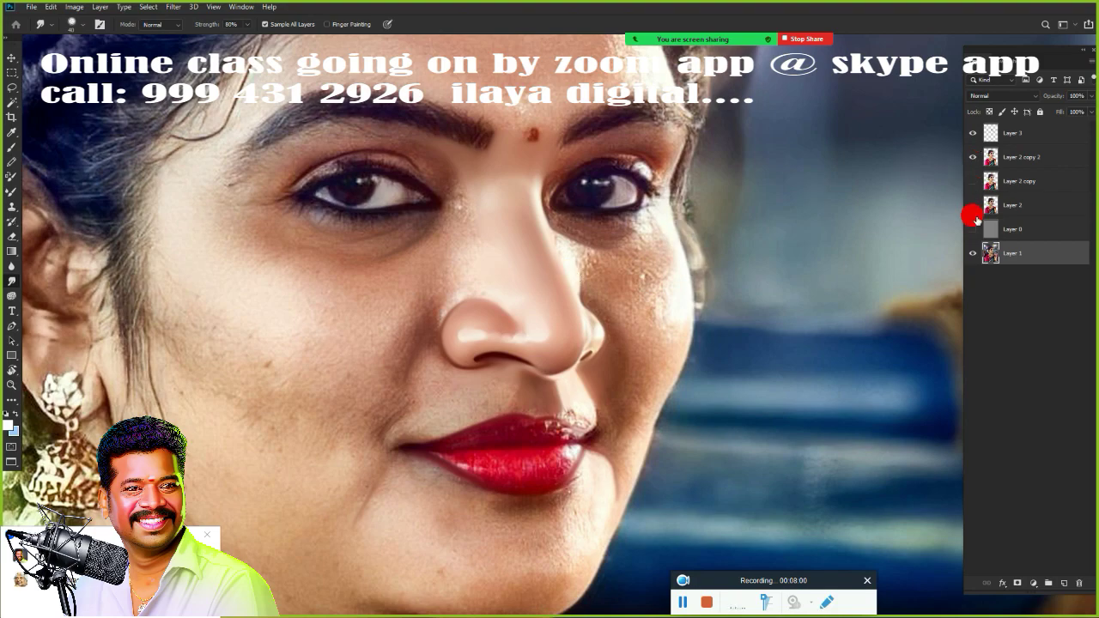
- Show the grey Layer 0 and Layer 2 copy 2, then select Layer 3
click(973, 230)
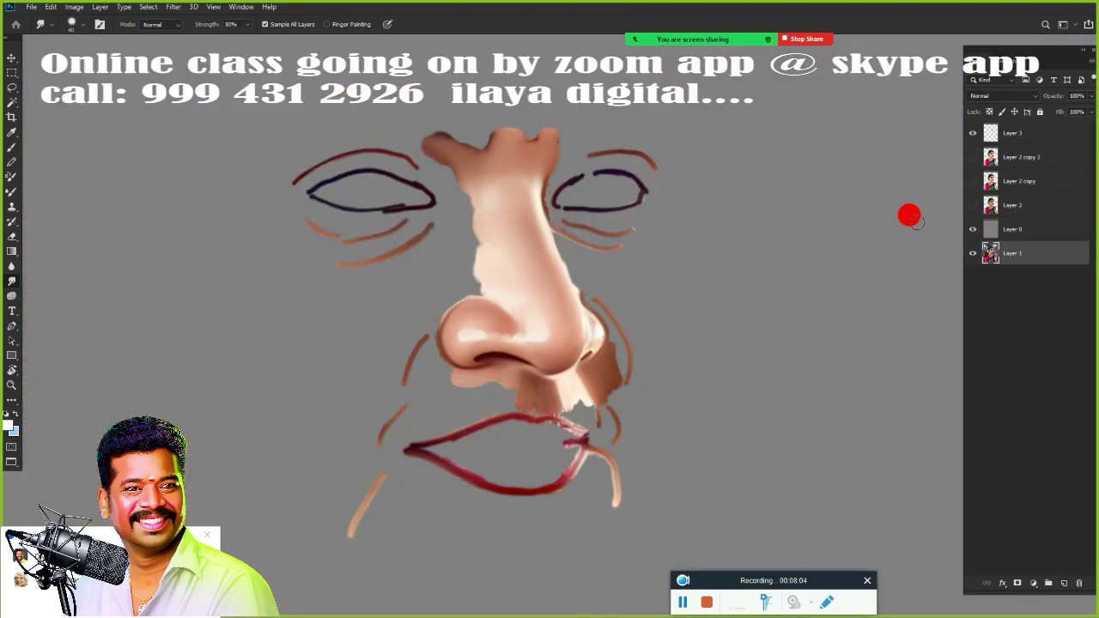
click(973, 158)
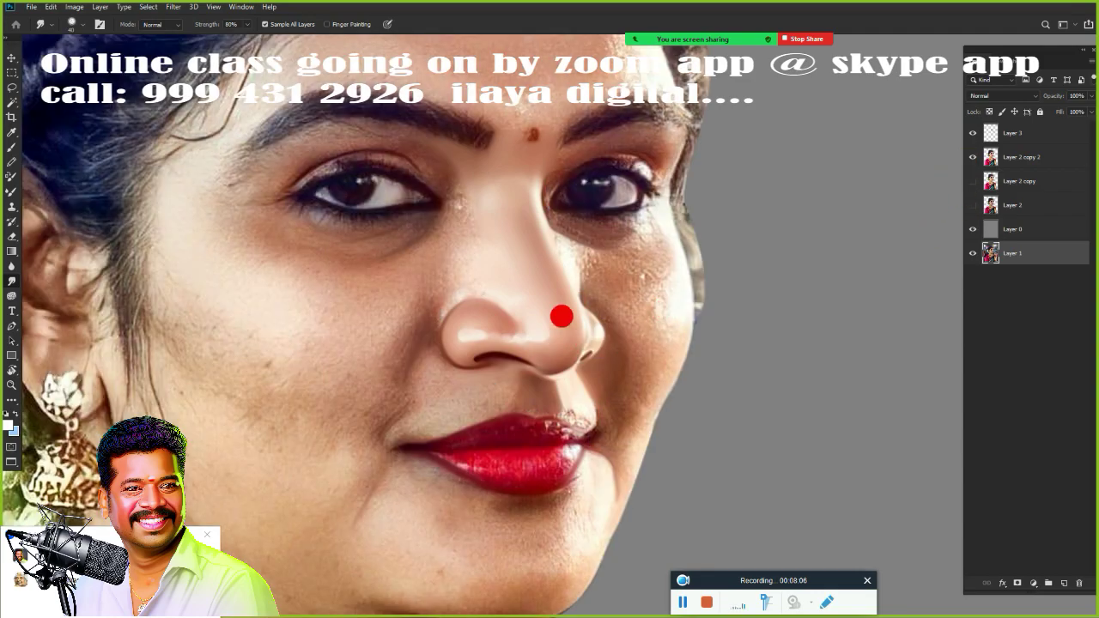
scroll(558, 336, up, 6)
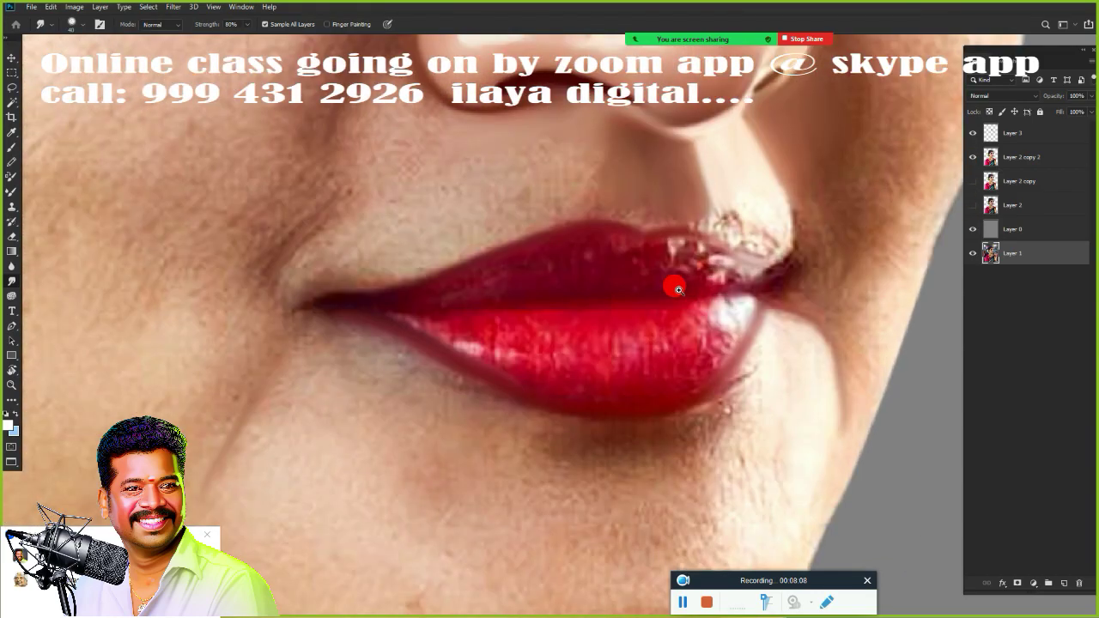
scroll(653, 273, up, 2)
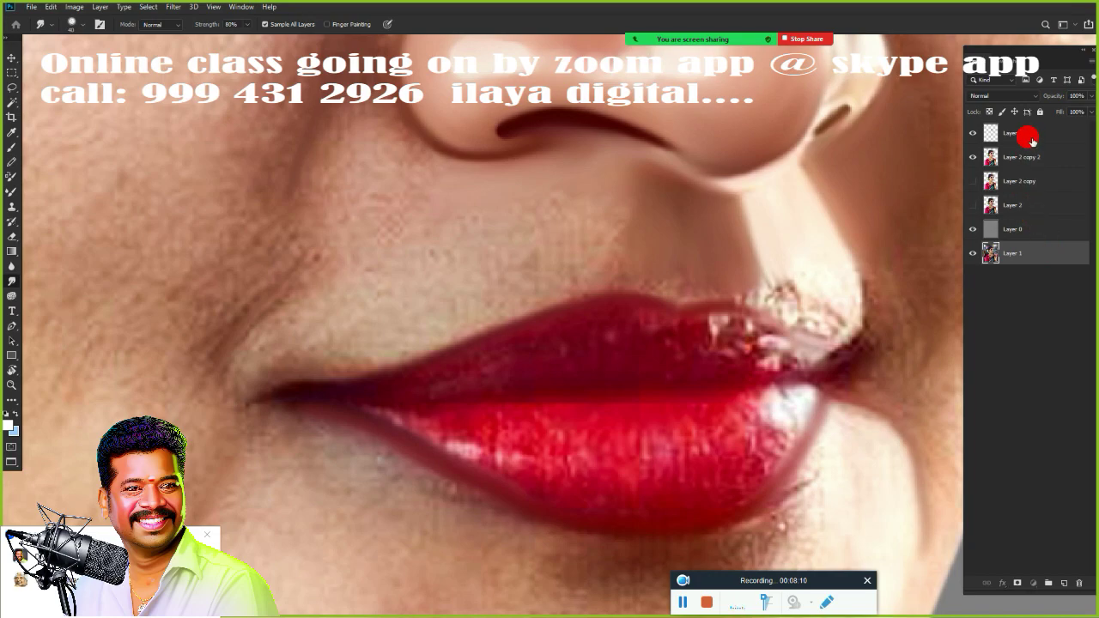
click(1030, 135)
scroll(540, 272, down, 4)
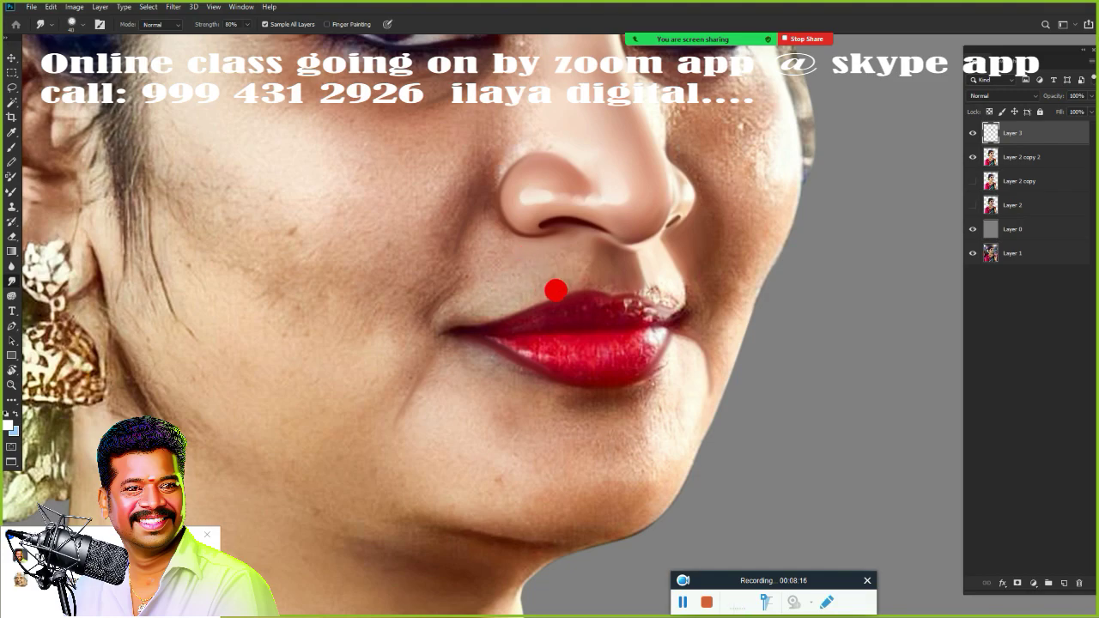
scroll(550, 259, down, 3)
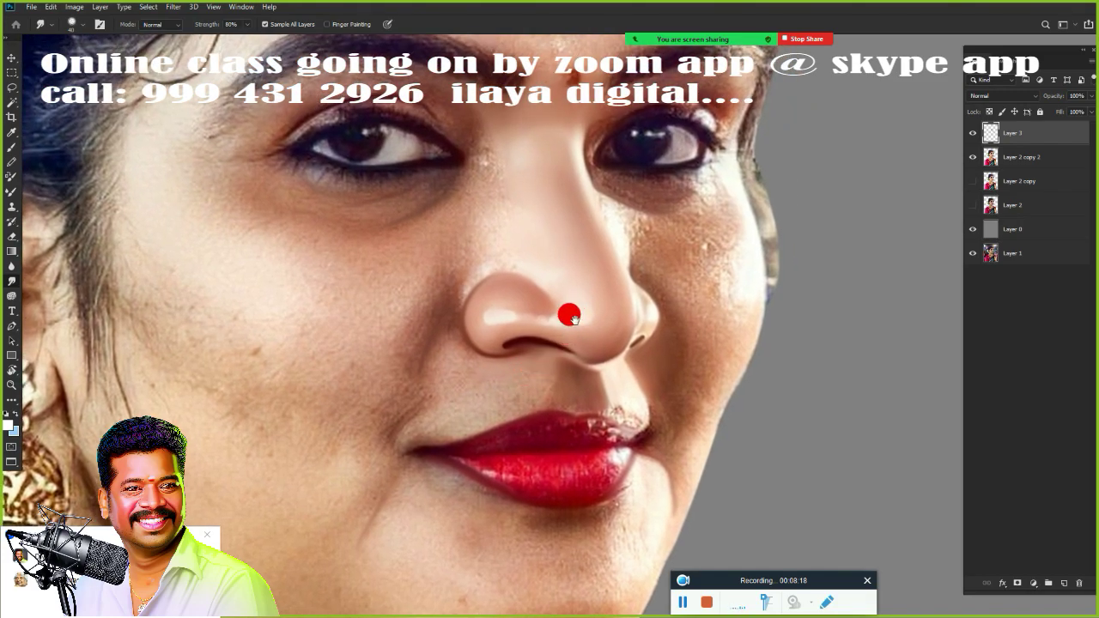
scroll(540, 294, up, 4)
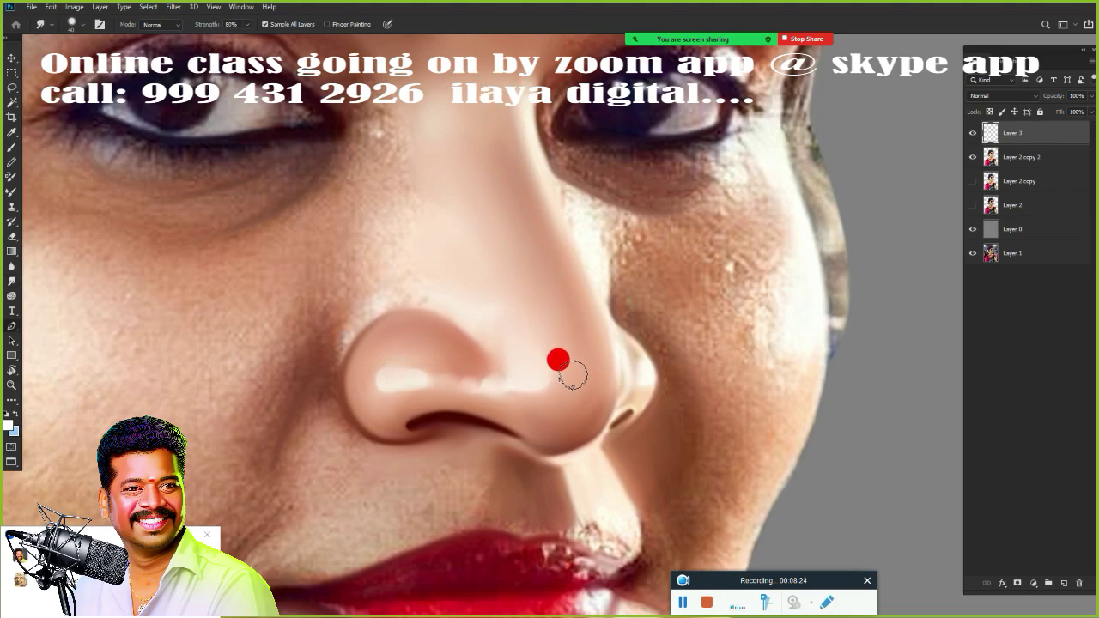
- With the Pen tool, start the nose outline beside the right eye, curving down to the right nostril
key(p)
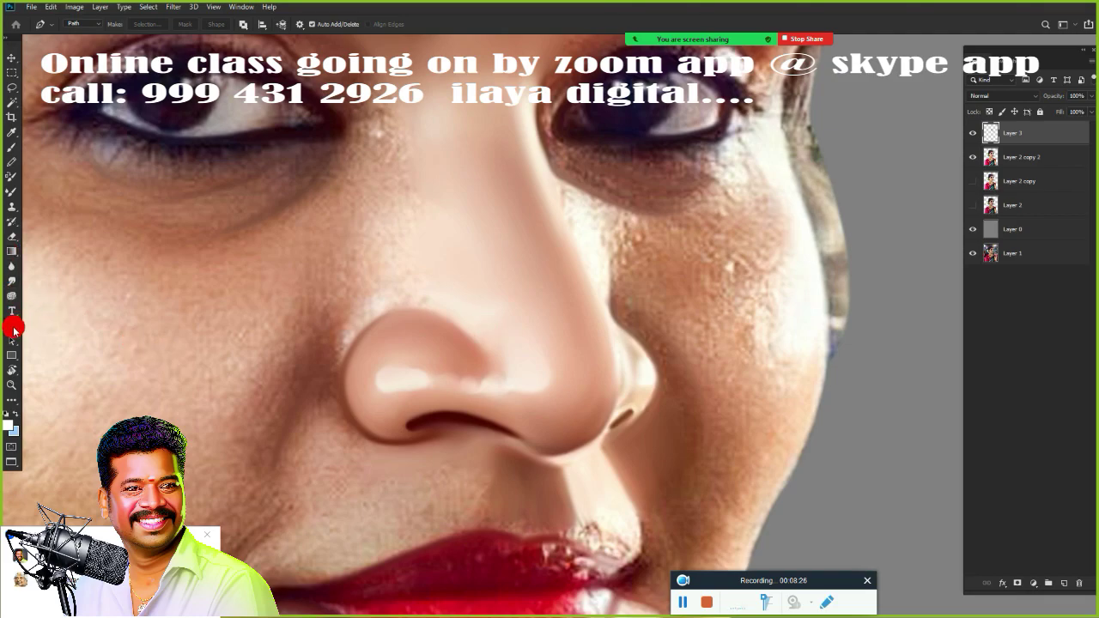
drag(527, 241, 526, 383)
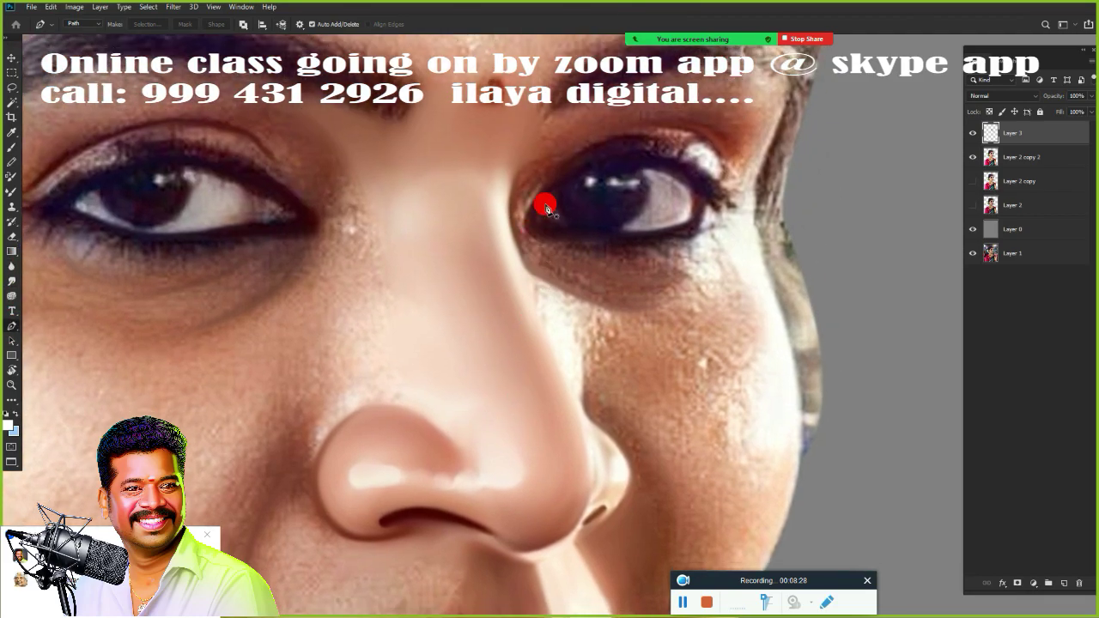
click(535, 134)
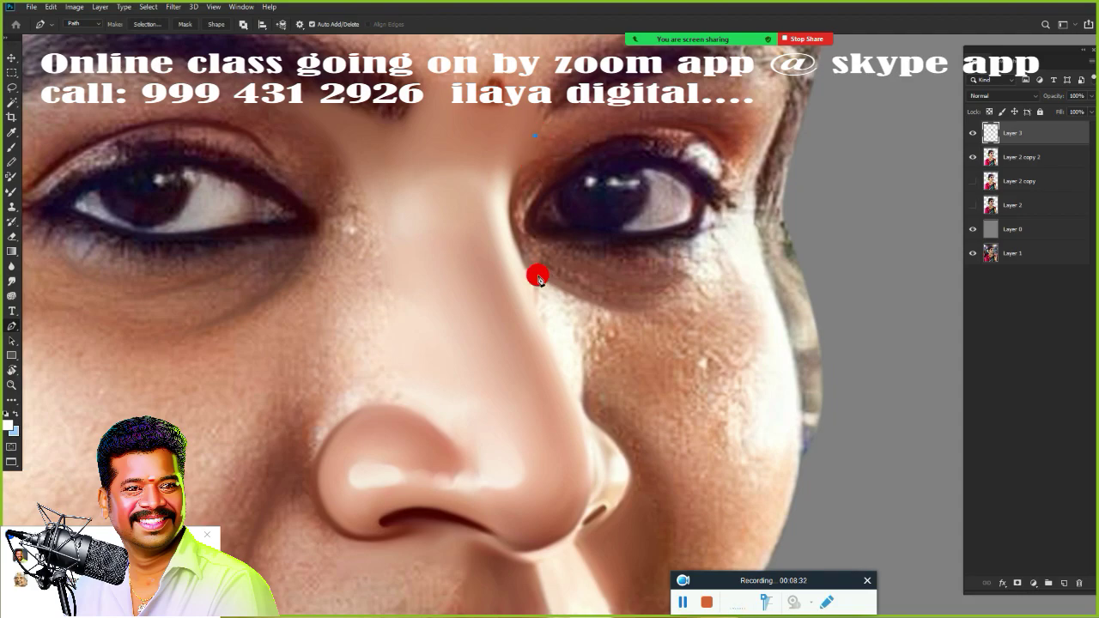
drag(523, 275, 547, 301)
key(ctrl+z)
drag(507, 217, 525, 277)
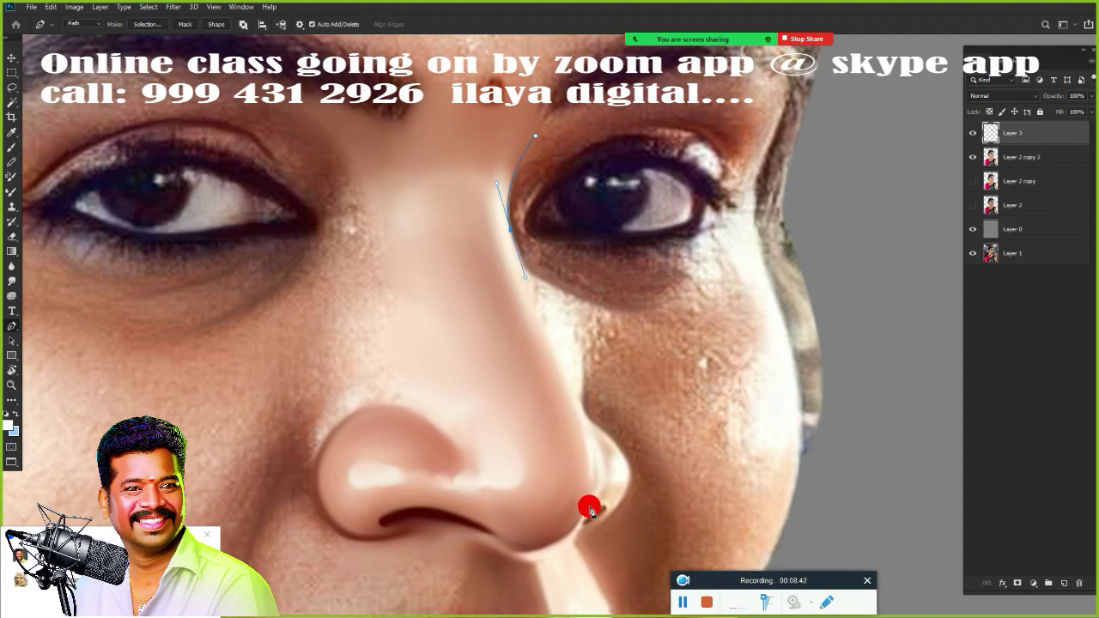
drag(587, 510, 650, 335)
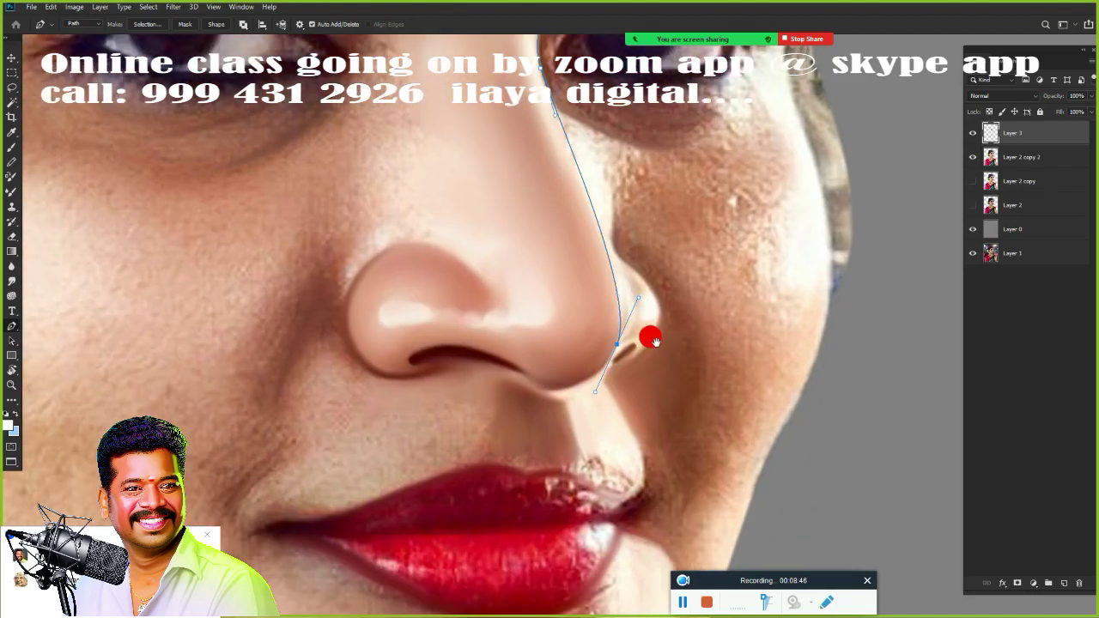
- Continue the outline along the right nostril edge, under the nose tip and around the left nostril
drag(588, 149, 533, 344)
drag(563, 386, 677, 231)
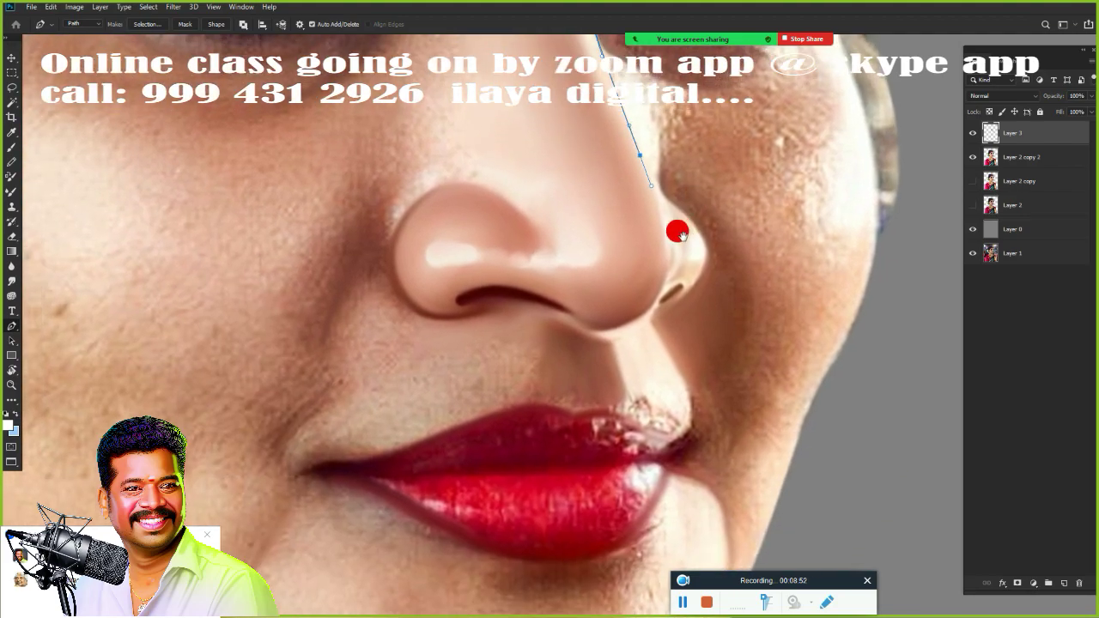
drag(624, 328, 540, 372)
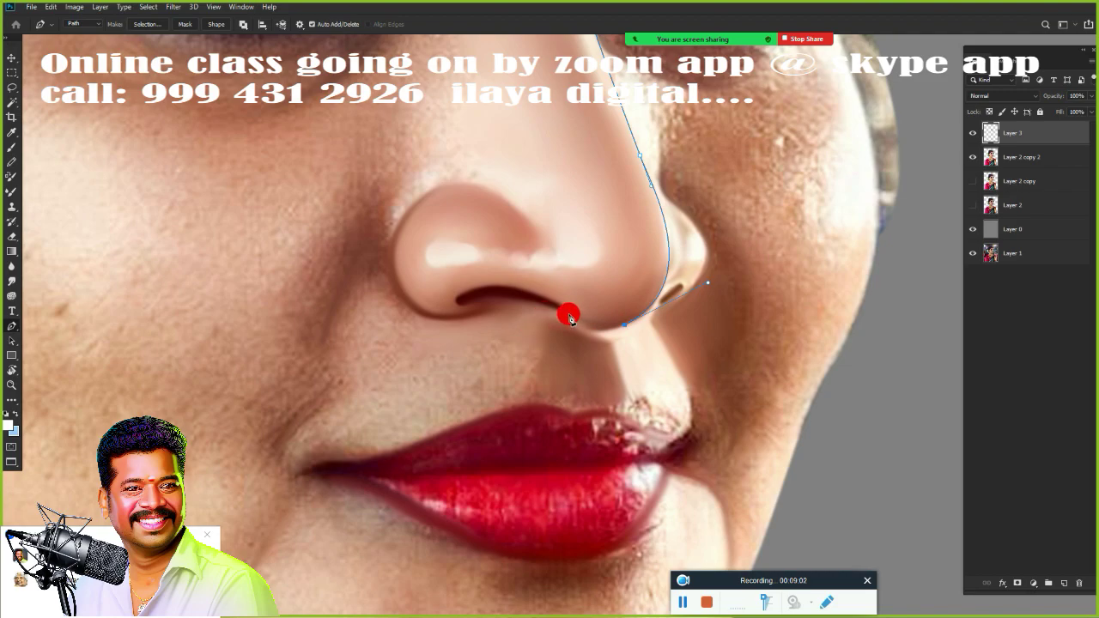
drag(569, 314, 541, 285)
drag(518, 297, 387, 546)
click(410, 501)
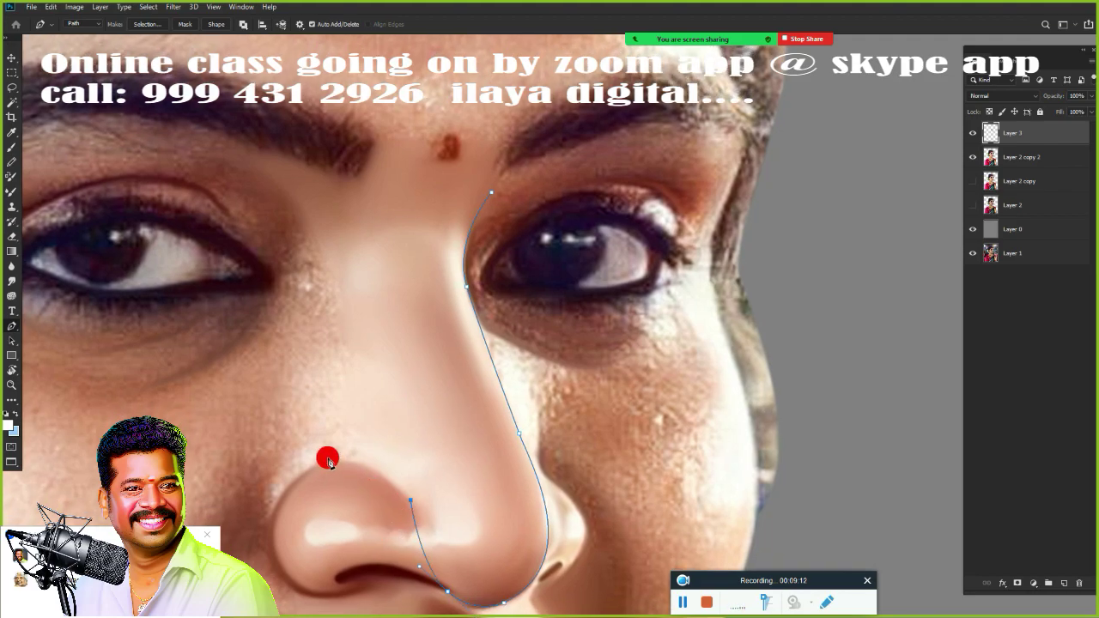
drag(291, 485, 226, 535)
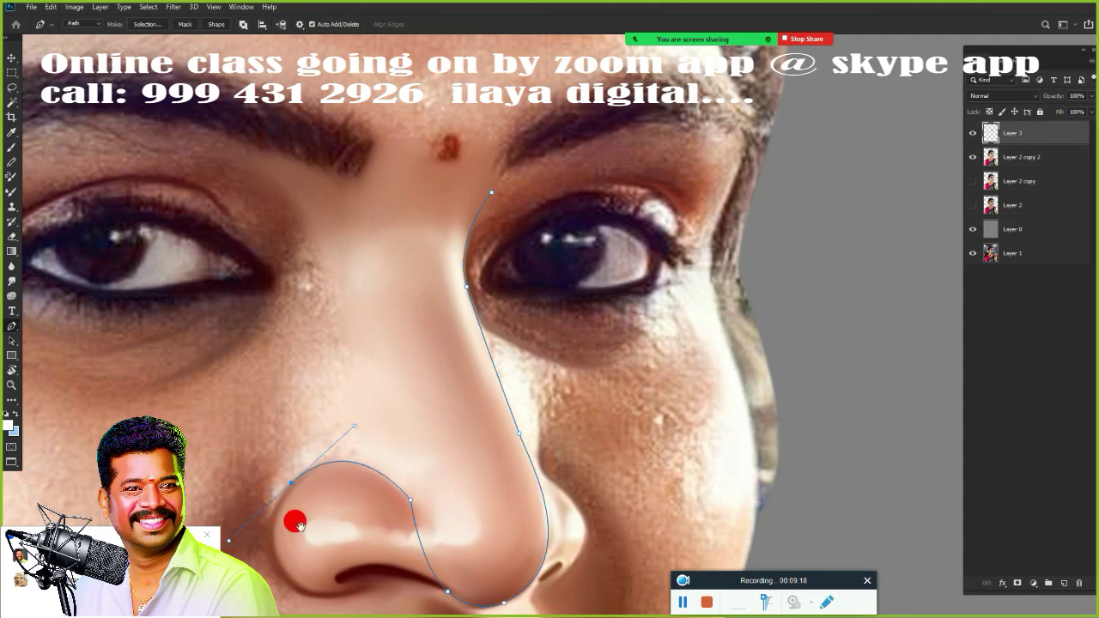
- Carry the outline up the nose's left side to the left brow and join it across the brow
key(space)
drag(334, 546, 496, 293)
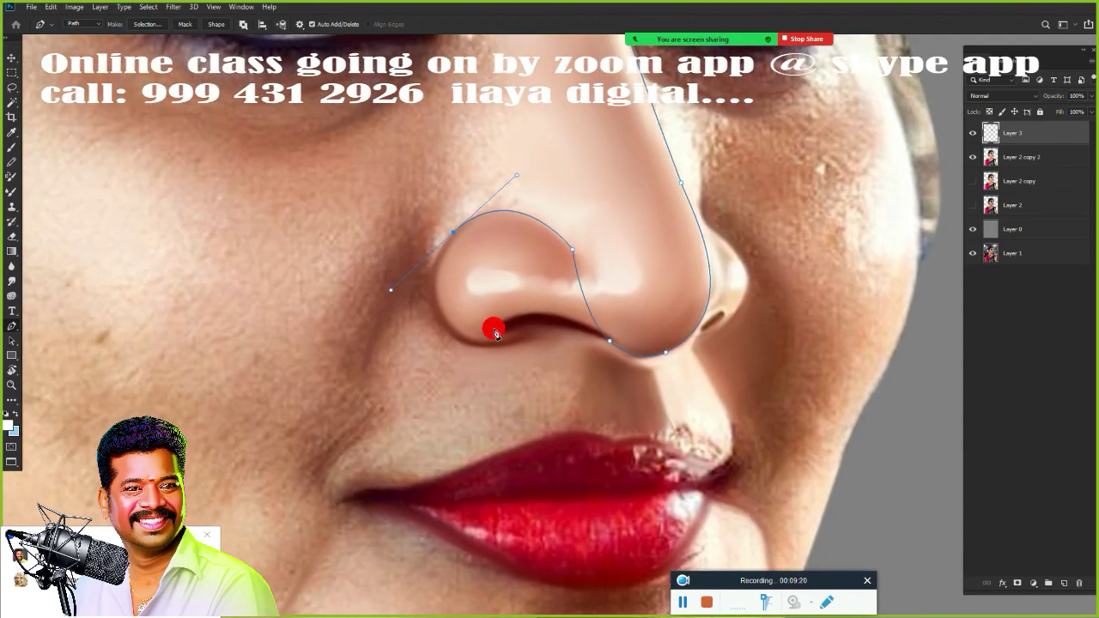
drag(503, 314, 498, 439)
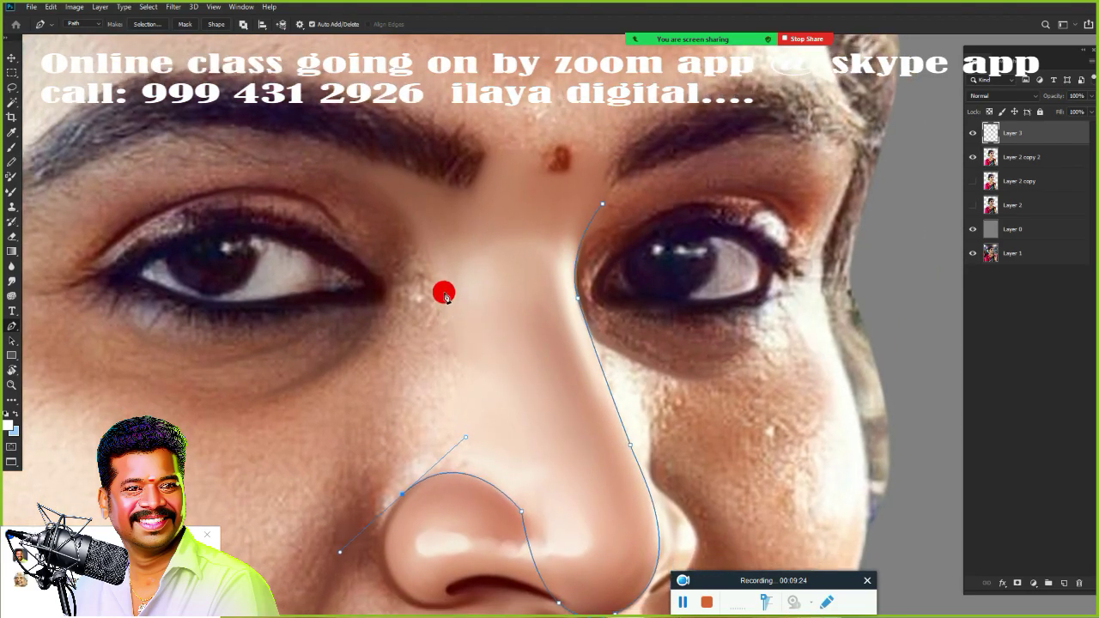
click(448, 292)
drag(357, 181, 308, 172)
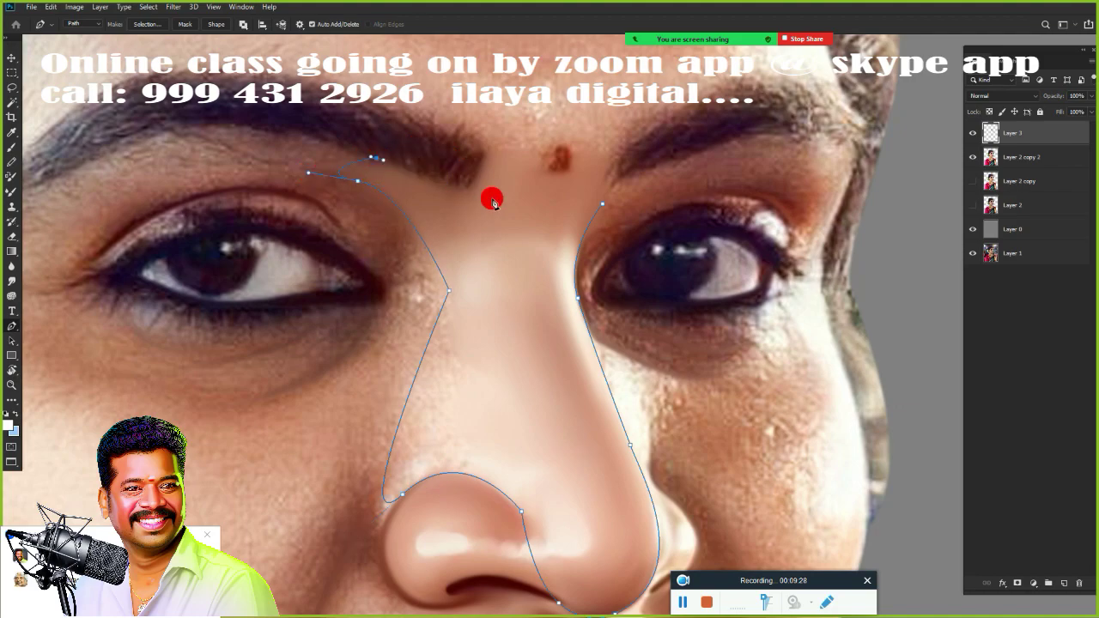
drag(519, 190, 532, 188)
- Load the nose path as a selection and feather it by 1.8 pixels
key(ctrl+Return)
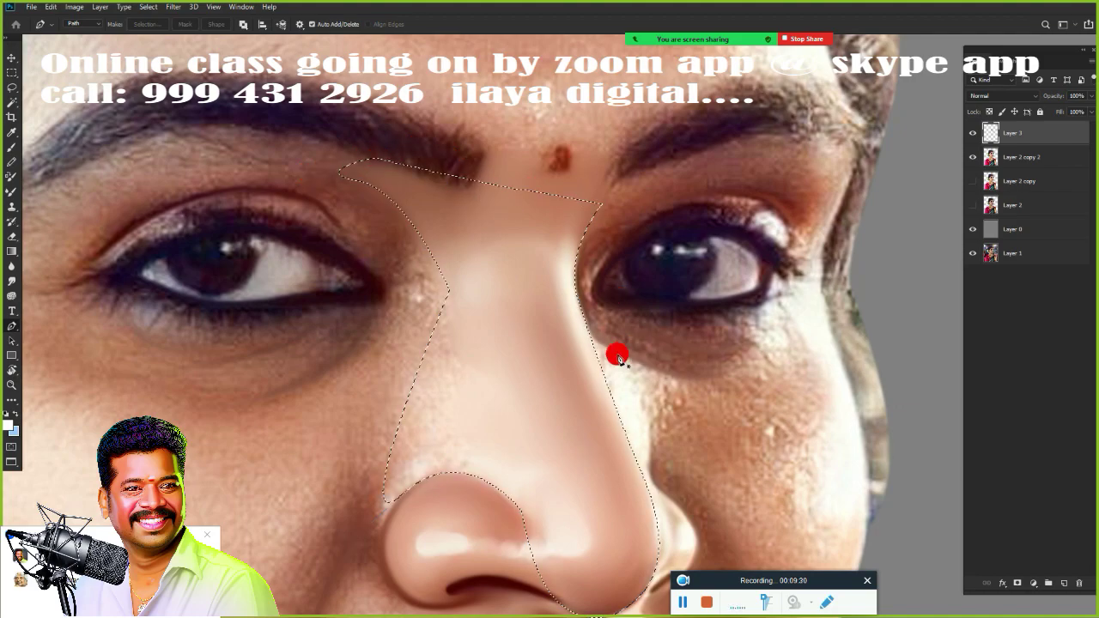
scroll(618, 355, down, 3)
key(shift+F6)
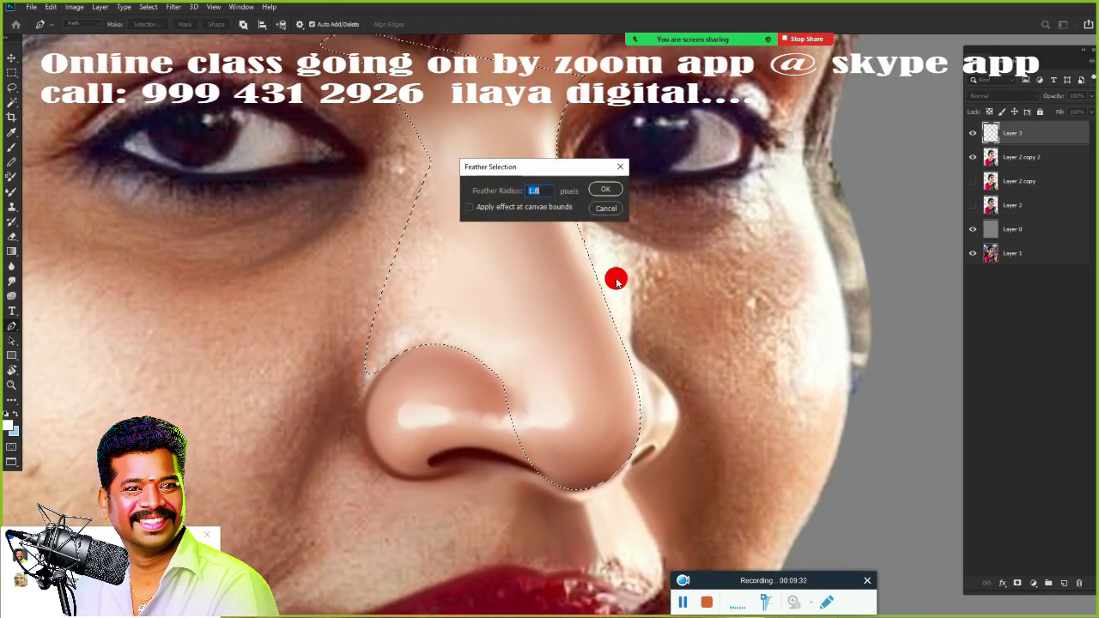
key(Return)
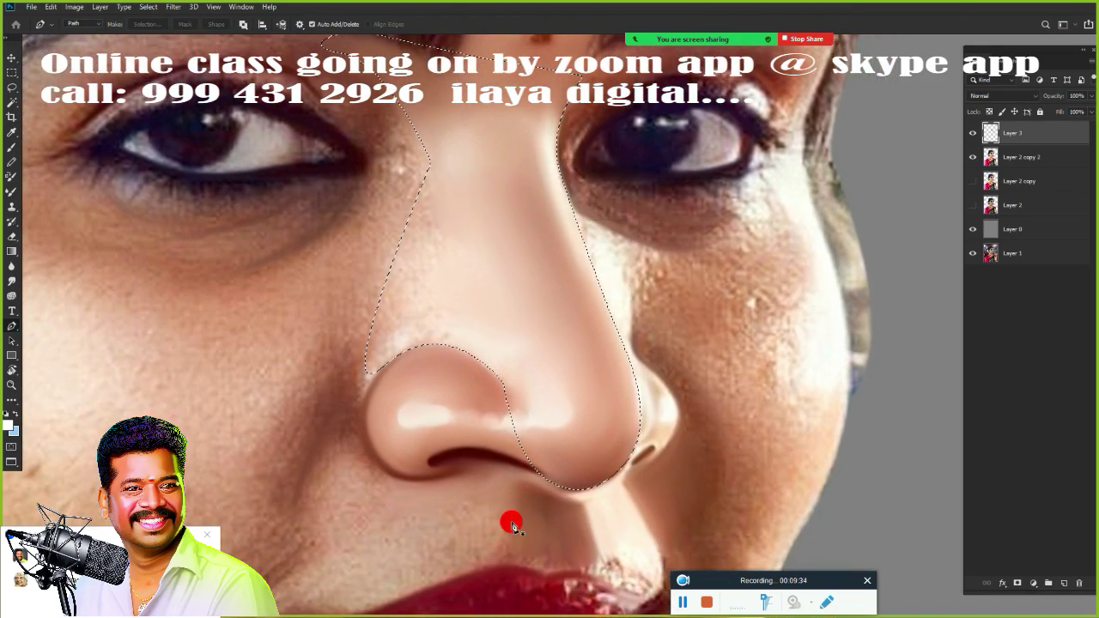
- Smudge the nose bridge, right edge shading and tip toward the nostril inside the selection
drag(672, 340, 644, 362)
key(r)
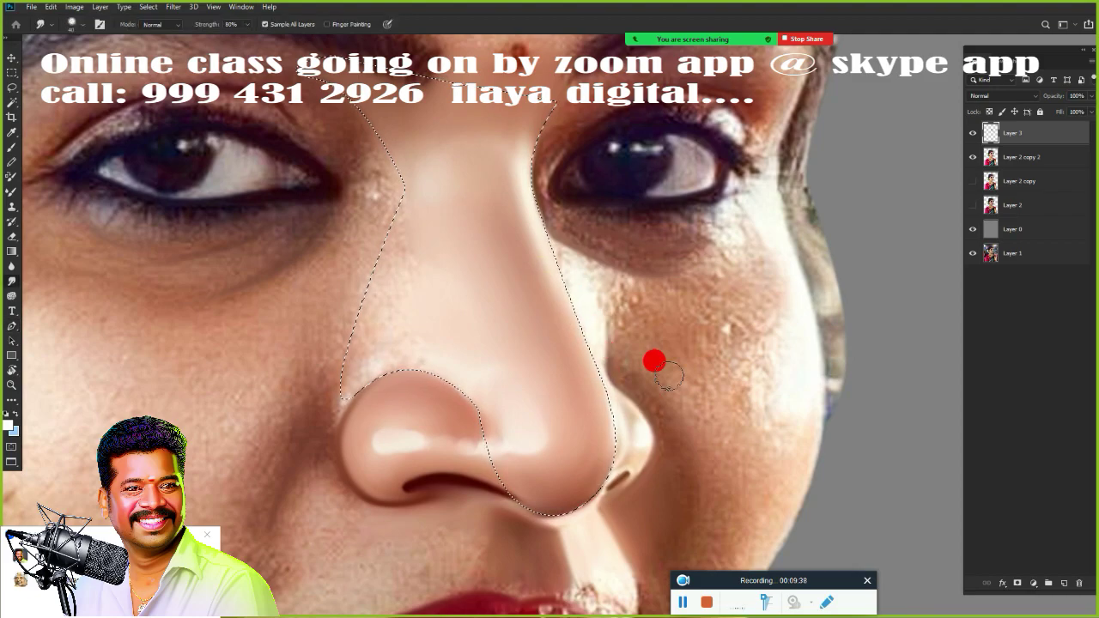
mouse_move(515, 123)
mouse_down()
mouse_move(518, 155)
mouse_move(516, 109)
mouse_up()
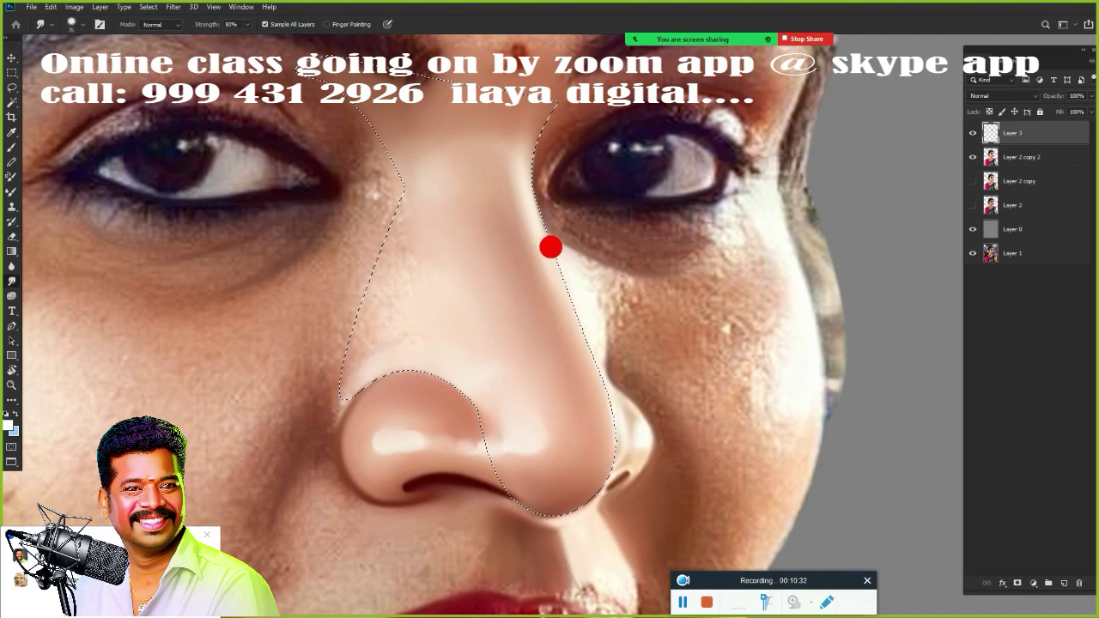
mouse_move(589, 365)
mouse_down()
mouse_move(614, 438)
mouse_move(600, 465)
mouse_up()
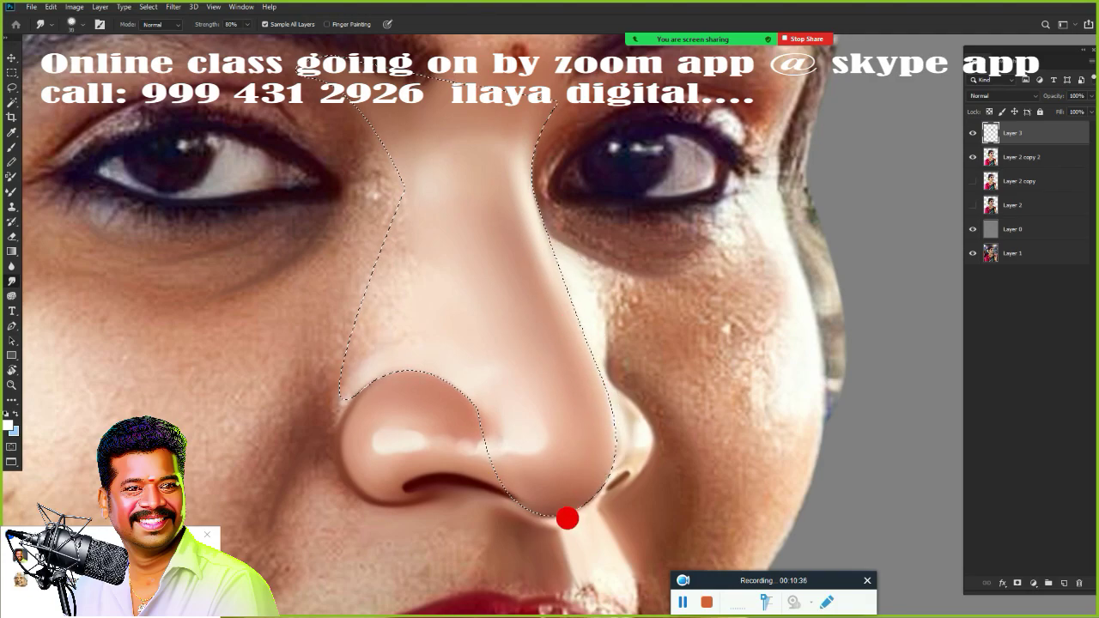
mouse_move(567, 518)
mouse_down()
mouse_move(573, 496)
mouse_move(581, 475)
mouse_move(570, 502)
mouse_move(539, 501)
mouse_up()
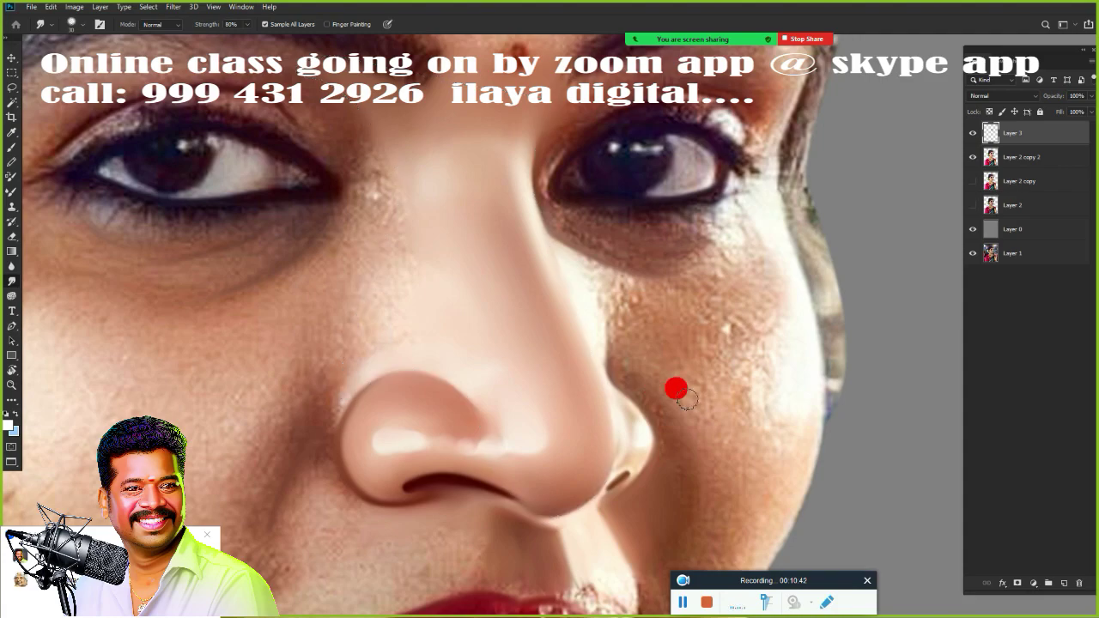
- Deselect the nose and begin a new pen path on the nose's left wing around the nostril
key(ctrl+d)
scroll(729, 392, down, 3)
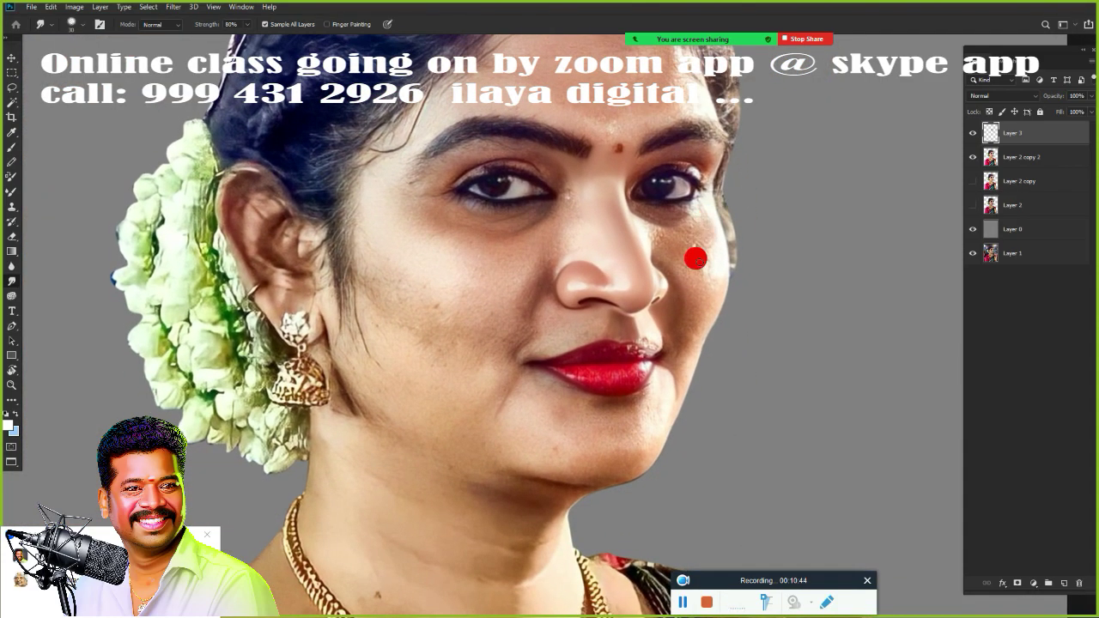
scroll(604, 345, up, 5)
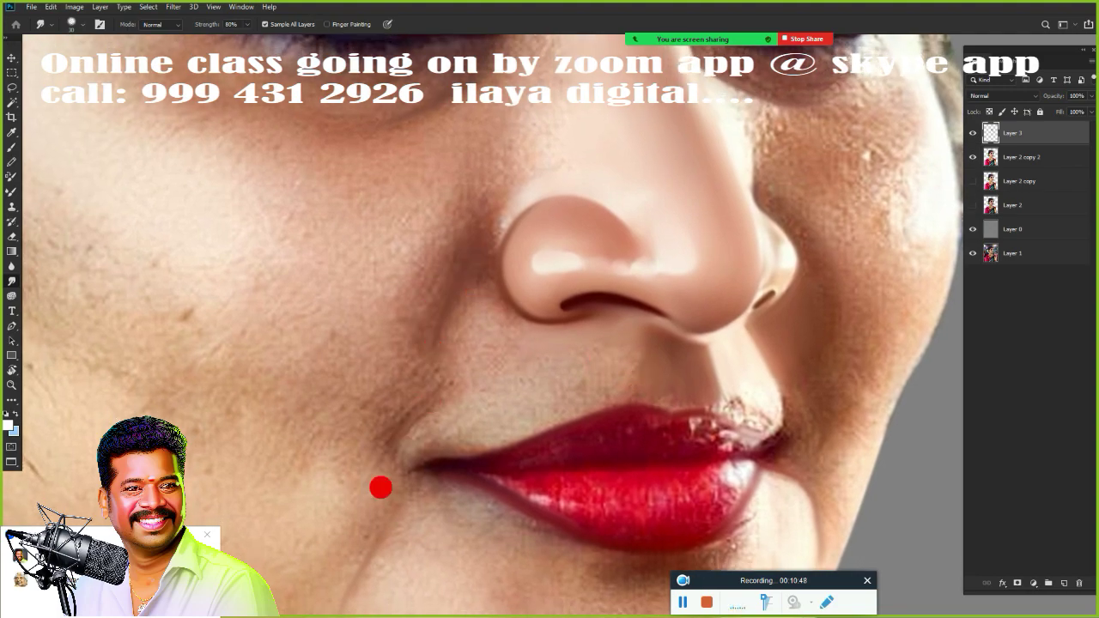
key(p)
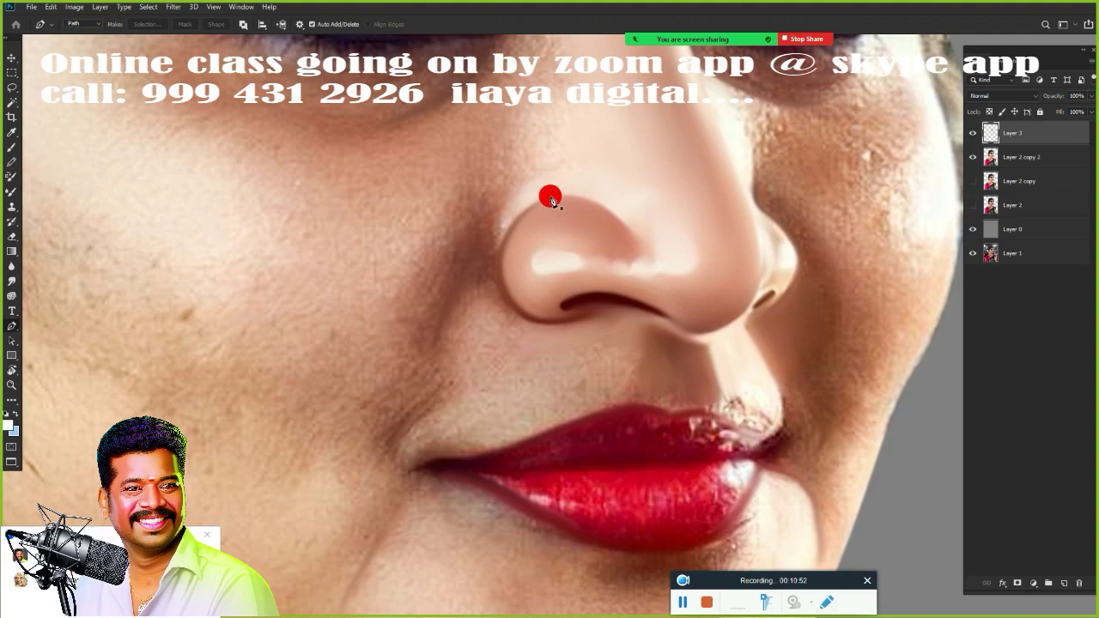
click(550, 199)
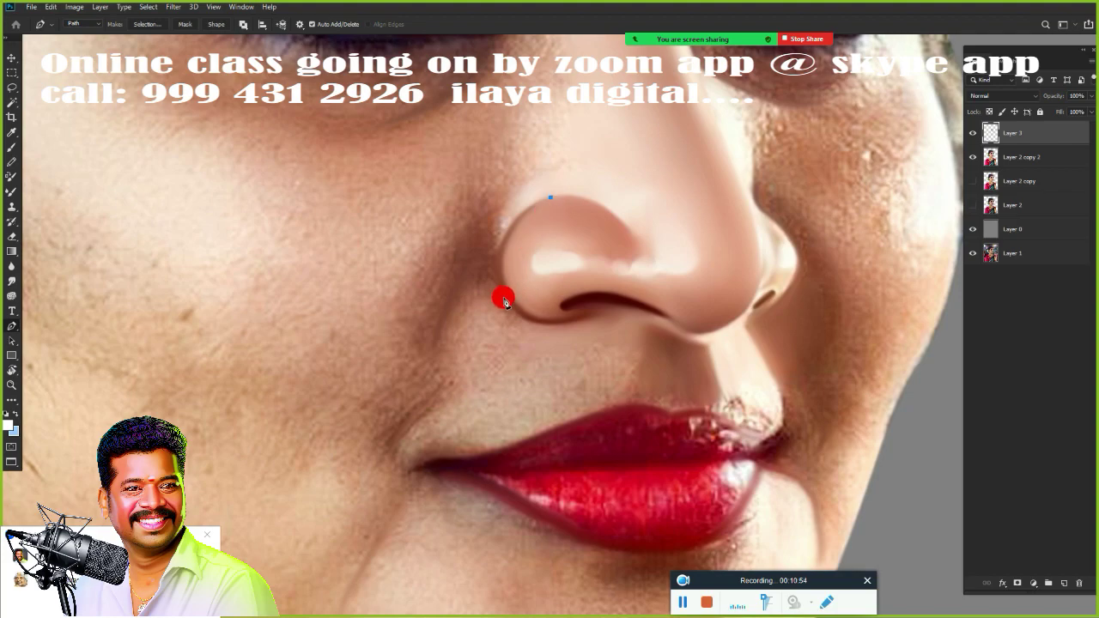
drag(505, 298, 527, 379)
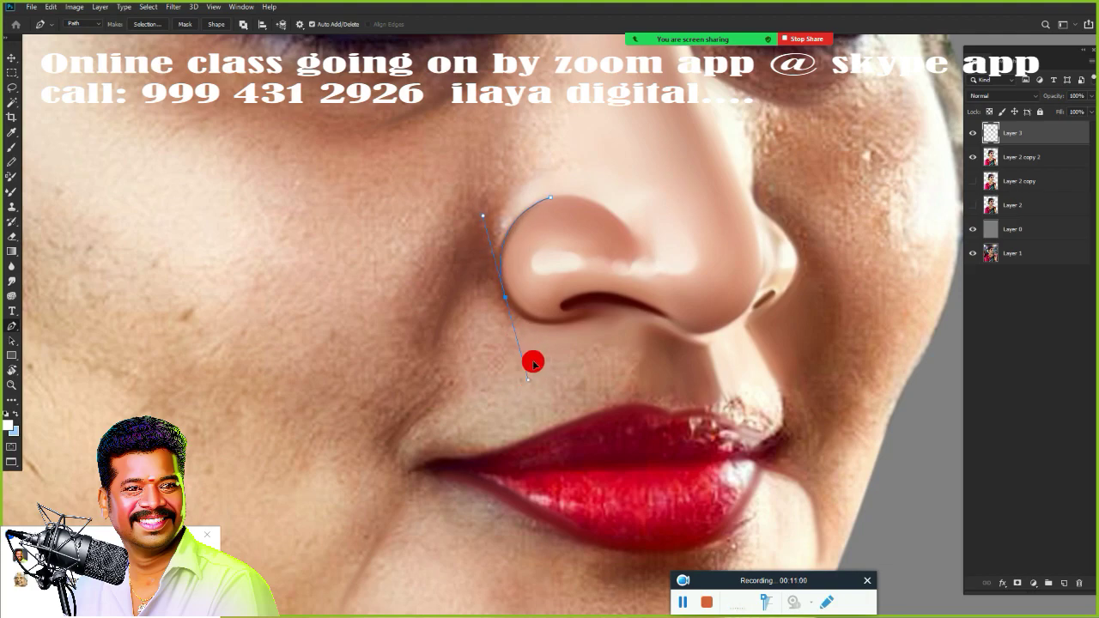
alt+click(508, 298)
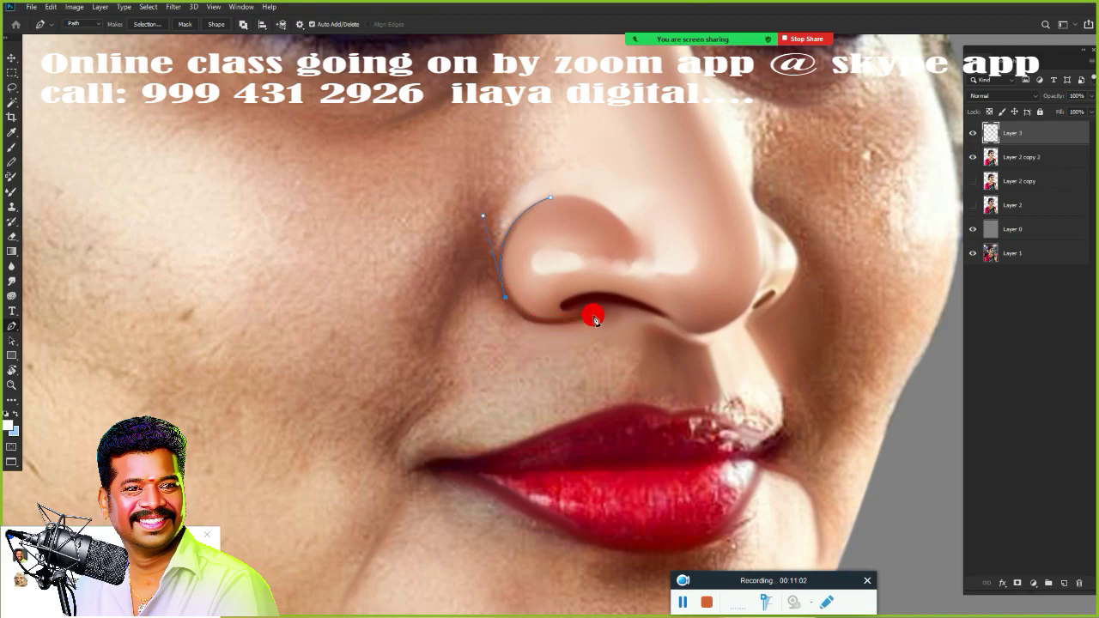
mouse_move(589, 319)
mouse_down()
mouse_move(627, 292)
mouse_move(650, 299)
mouse_up()
key(ctrl+z)
key(ctrl+z)
key(ctrl+z)
- Curve the path down the nose's left edge, under the nostril, and onto the upper lip
drag(498, 264, 486, 320)
drag(539, 323, 583, 339)
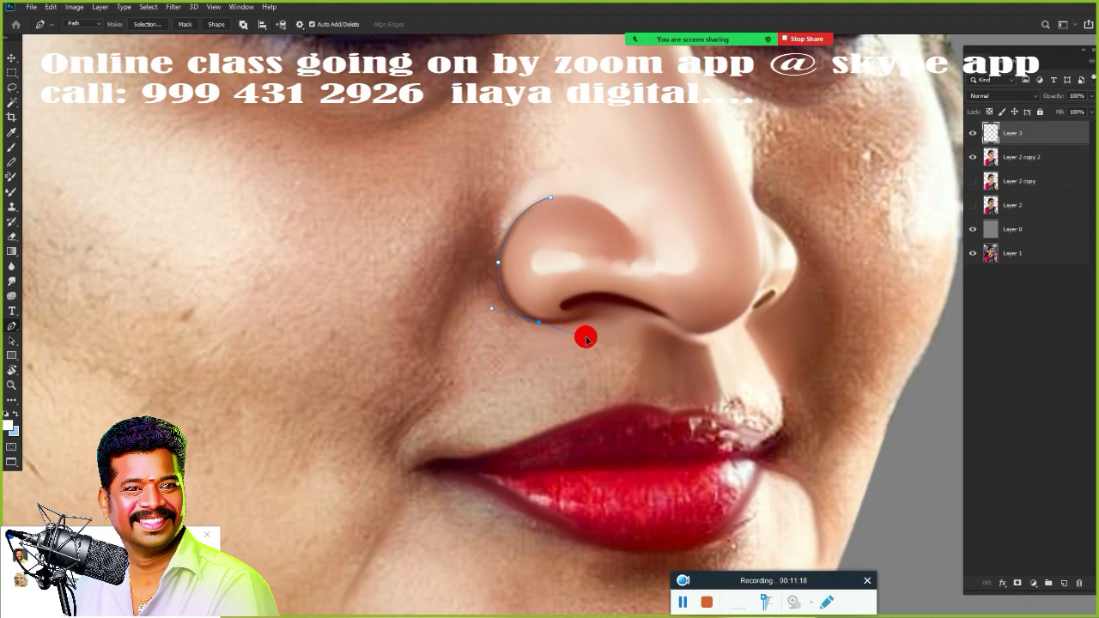
alt+click(538, 321)
drag(596, 317, 622, 307)
click(646, 325)
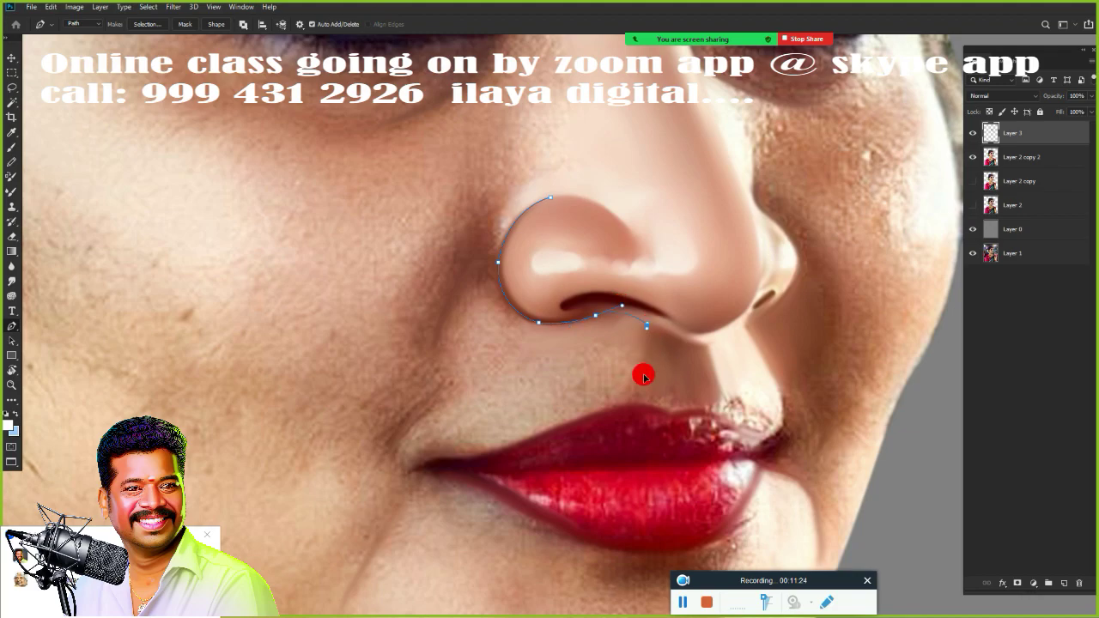
click(635, 403)
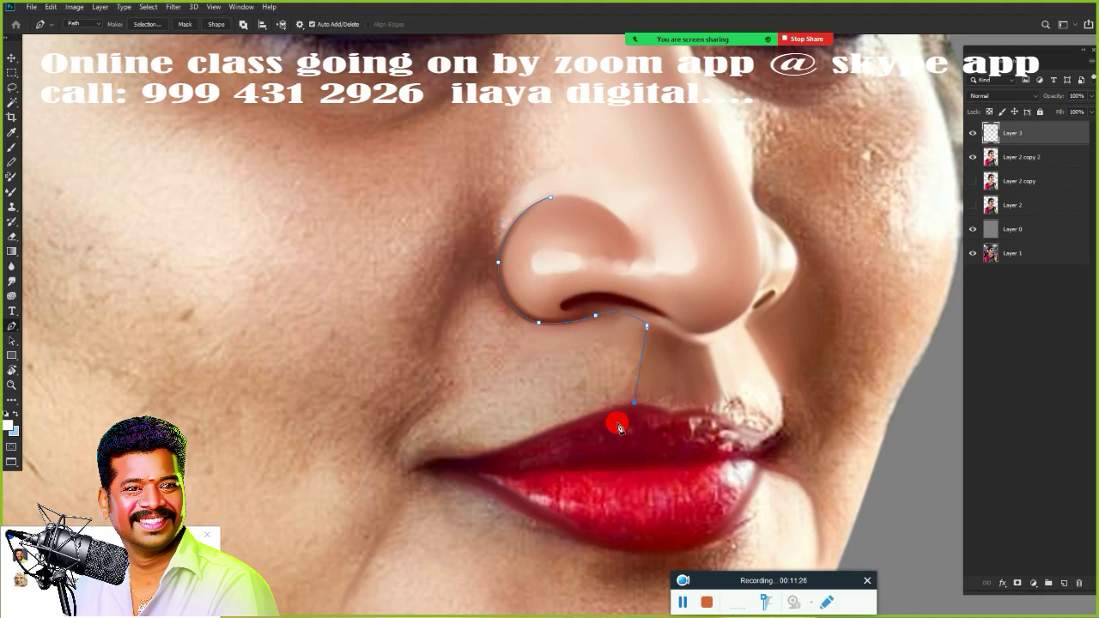
drag(613, 422, 571, 316)
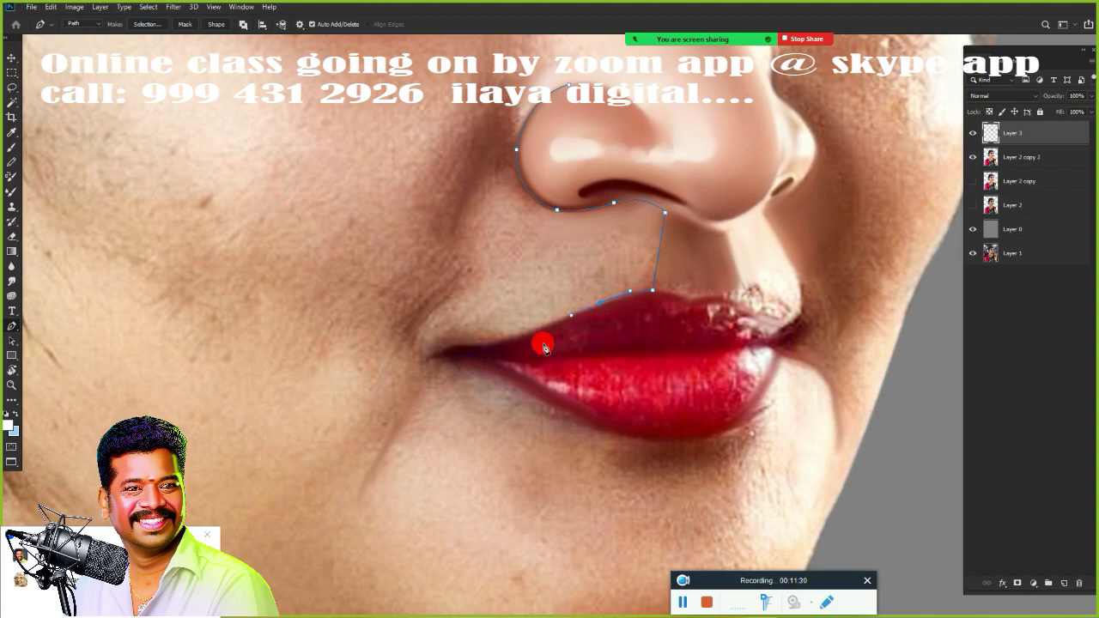
- Trace the upper lip to its left corner, then along the lower lip up to the right corner
drag(474, 346, 442, 362)
click(442, 362)
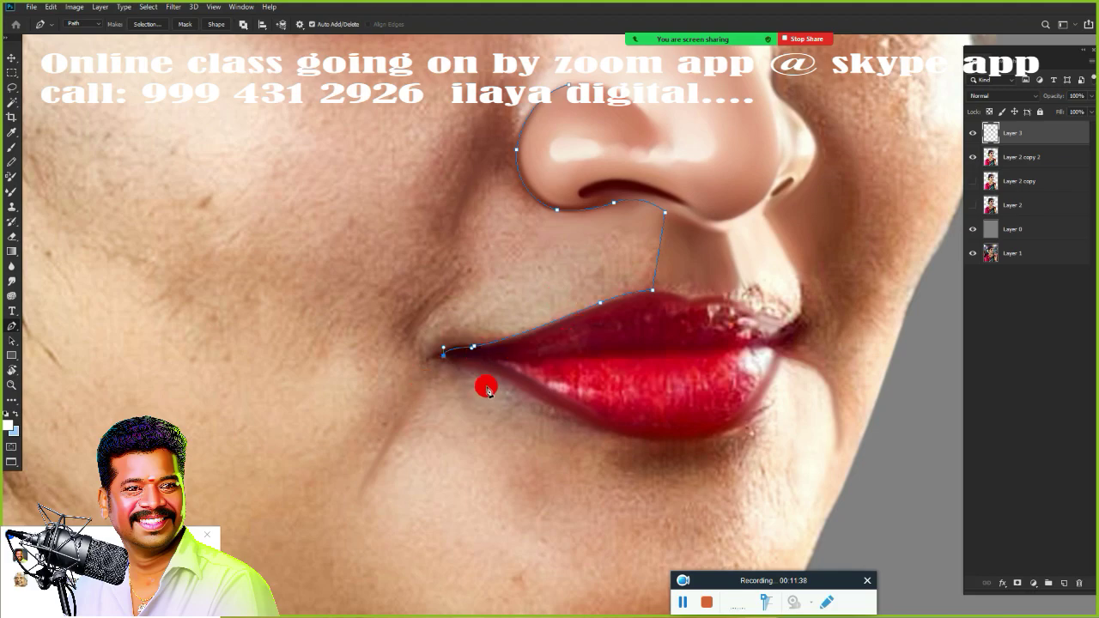
drag(465, 362, 484, 366)
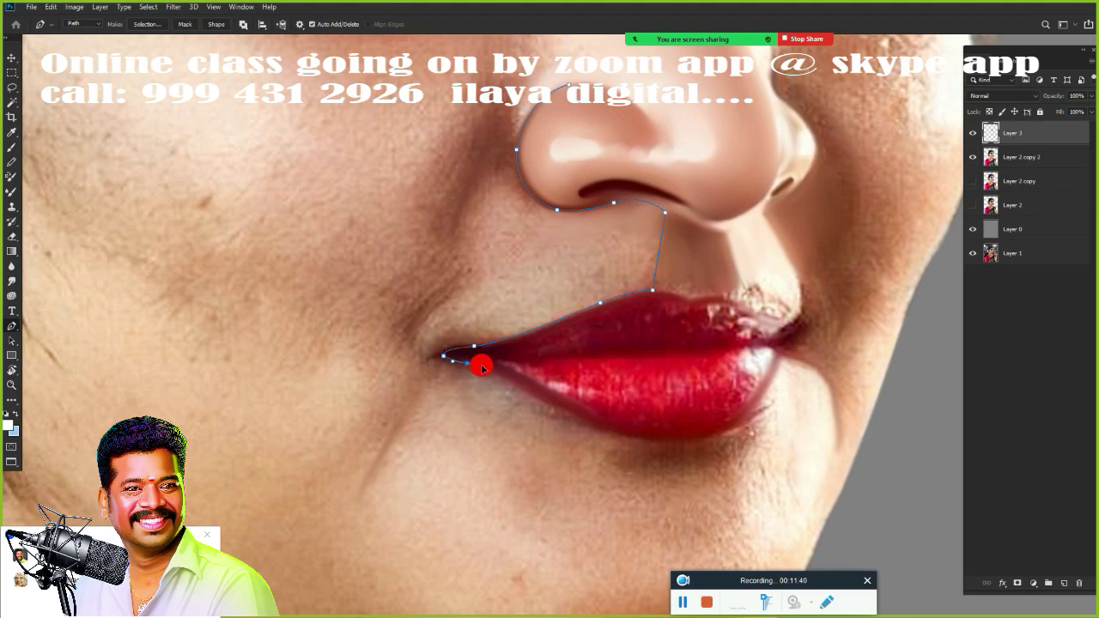
drag(545, 397, 572, 417)
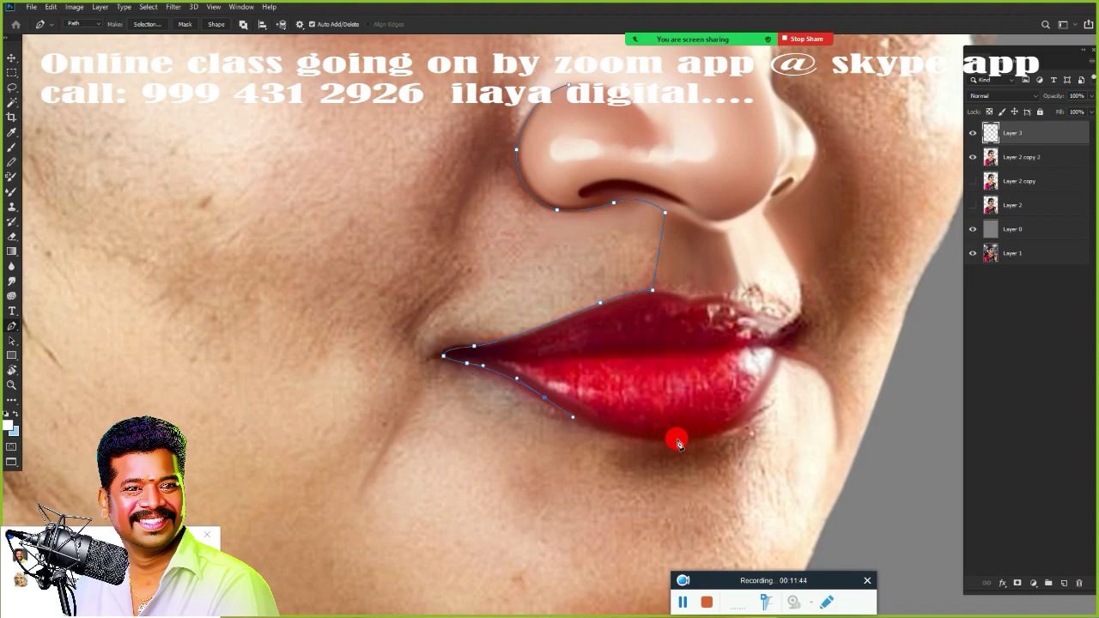
drag(655, 444, 706, 436)
drag(720, 435, 726, 424)
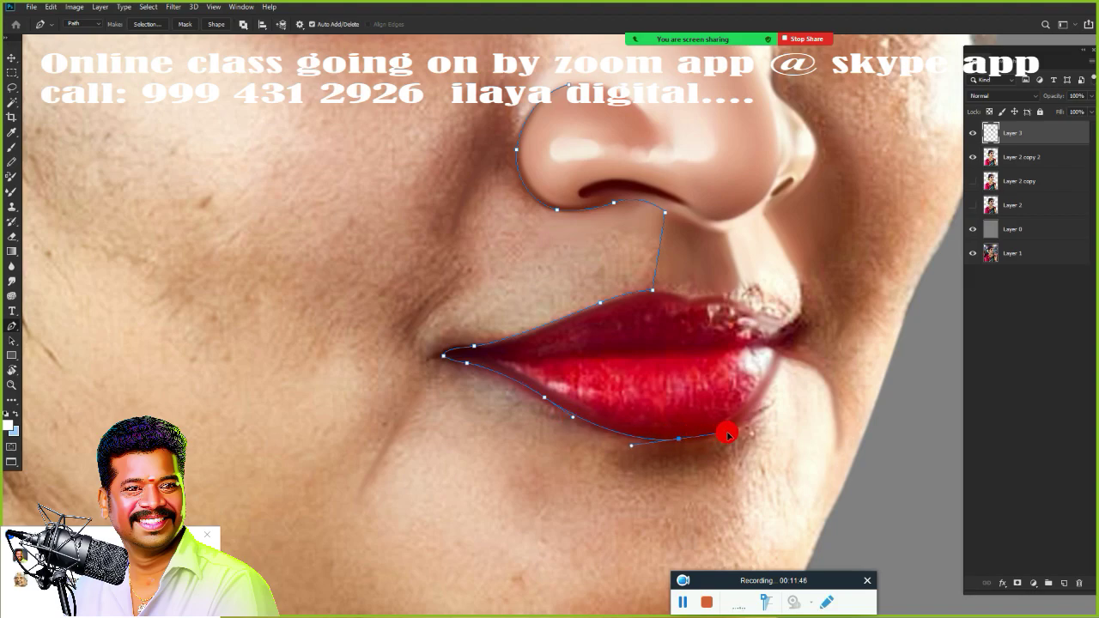
alt+click(678, 440)
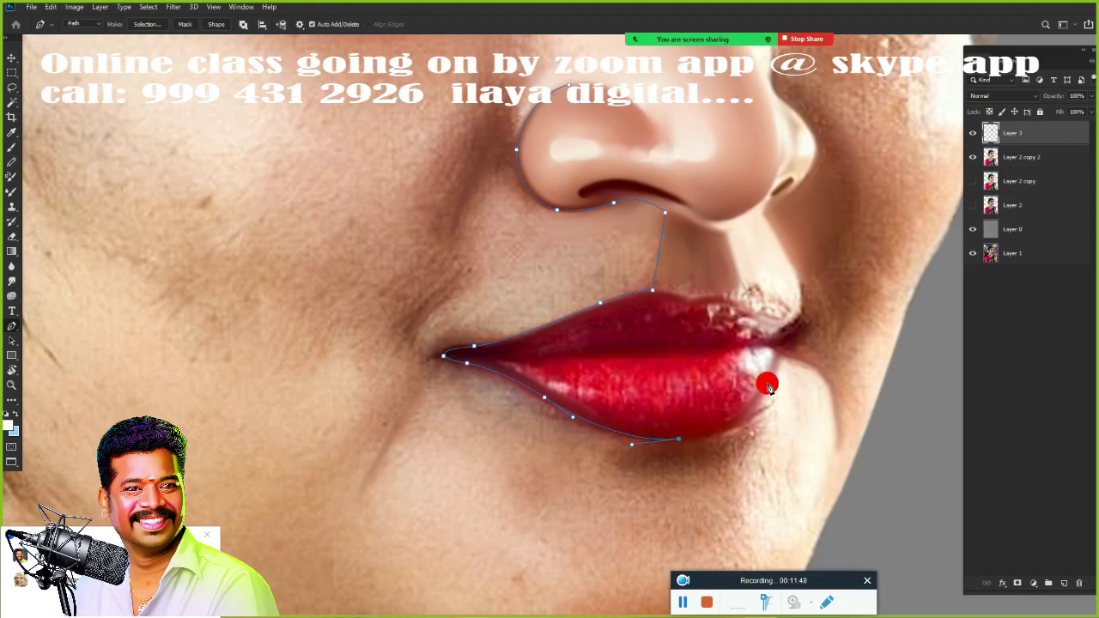
drag(769, 380, 790, 351)
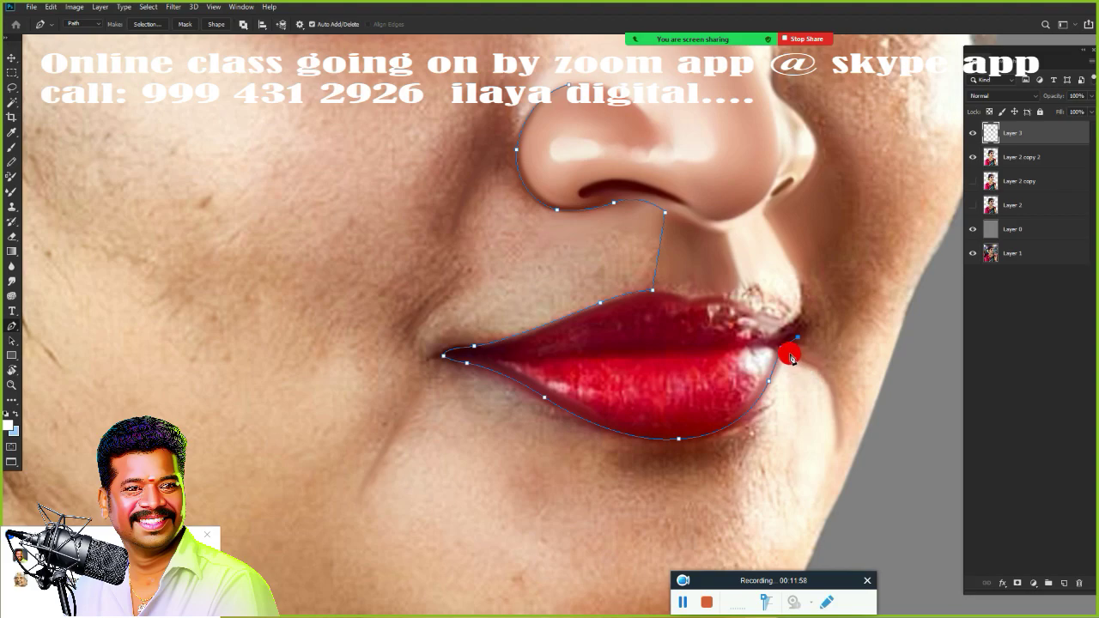
- Extend the path down from the right lip corner and across the chin to its left side
drag(837, 418, 834, 475)
click(836, 489)
click(424, 543)
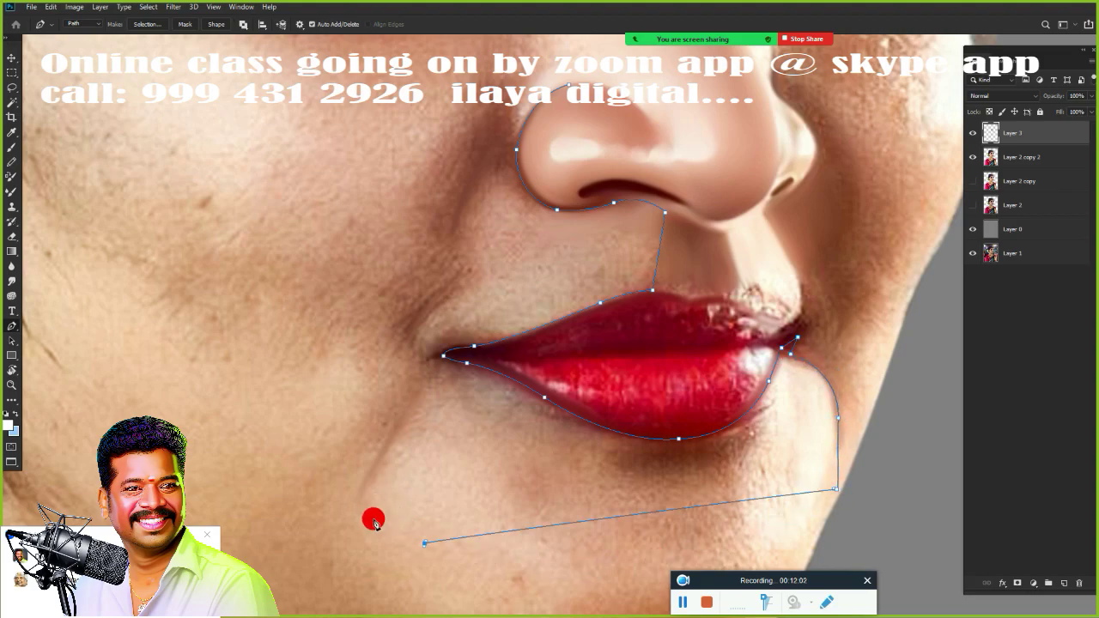
click(373, 519)
click(367, 496)
drag(395, 424, 417, 380)
key(ctrl+z)
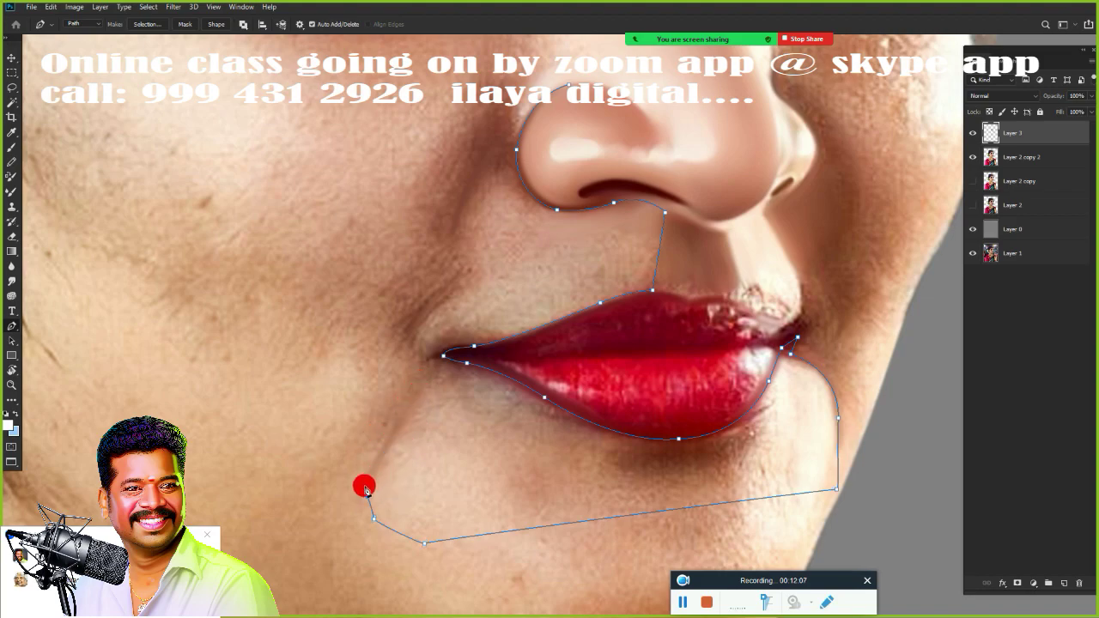
- Carry the path up the cheek beside the lips and nose, then load it as a selection
click(362, 486)
drag(416, 383, 413, 365)
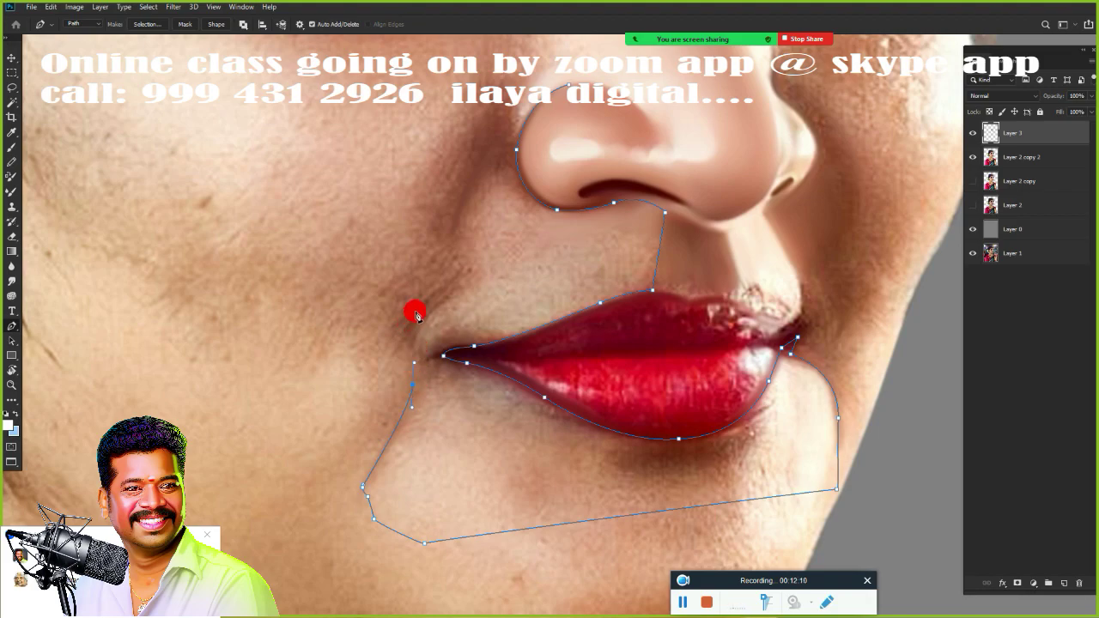
drag(412, 315, 461, 255)
key(ctrl+z)
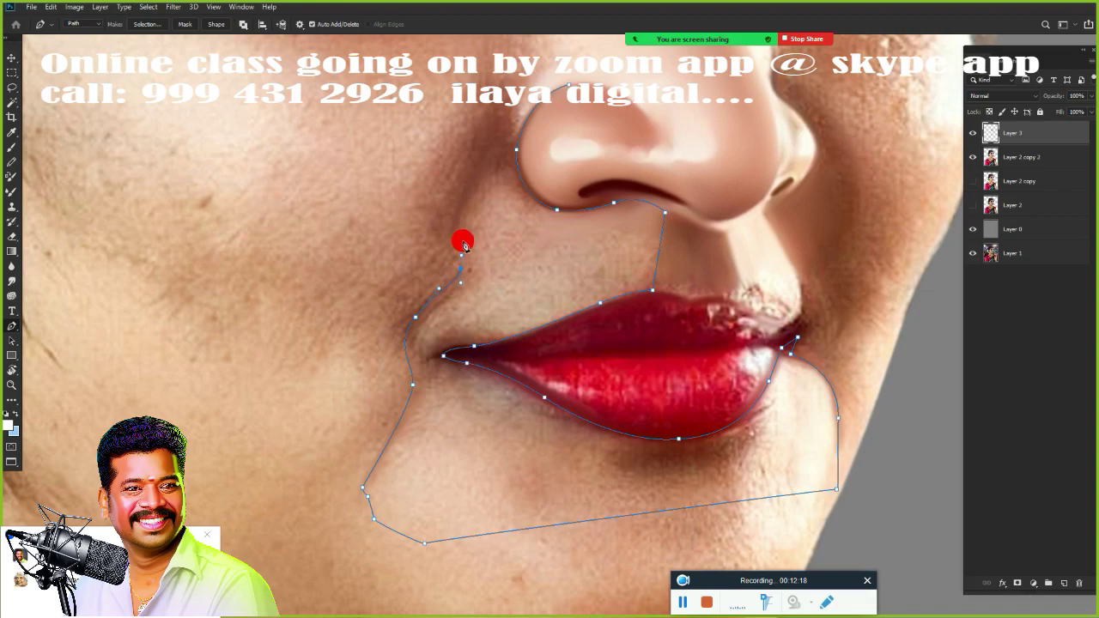
drag(463, 196, 523, 103)
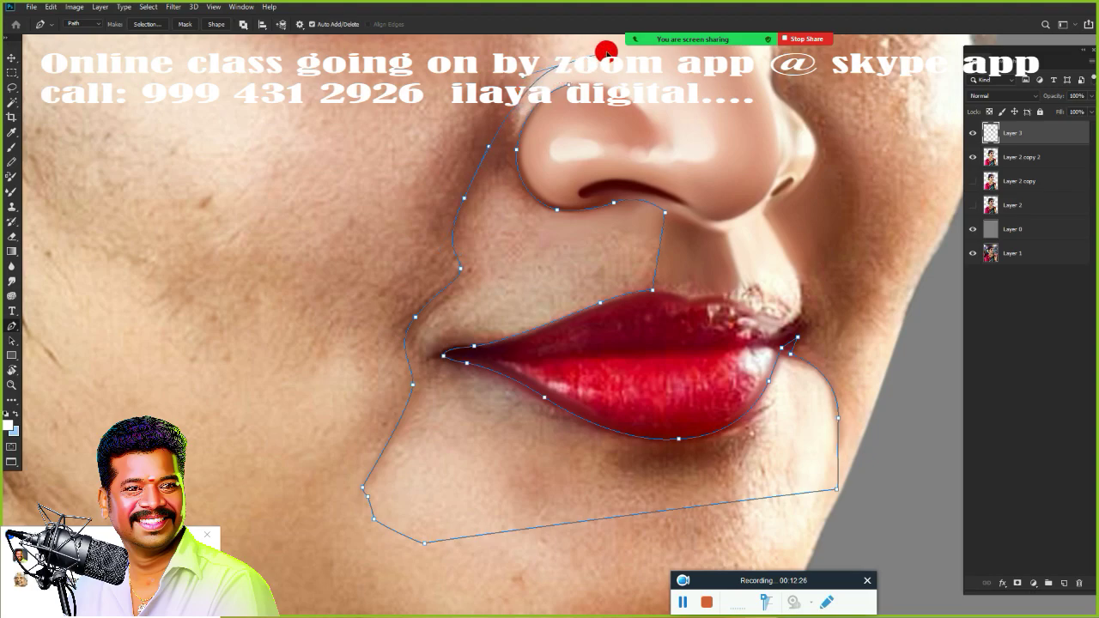
scroll(592, 62, up, 1)
key(ctrl+Return)
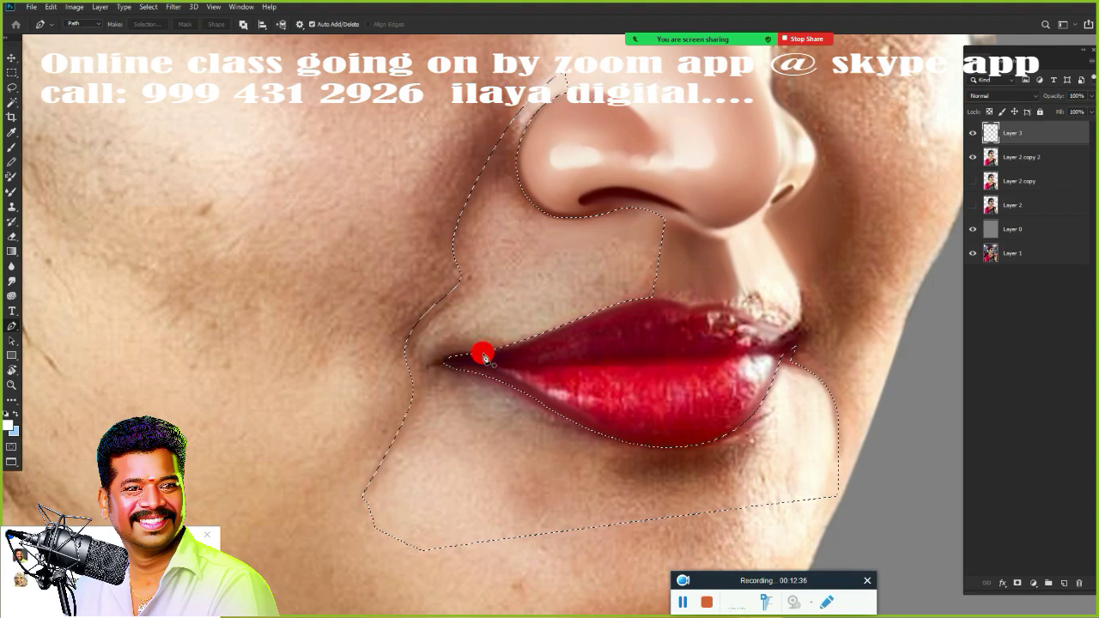
- Feather the selection by 2 pixels, then smudge the cheek skin inside it
key(shift+F6)
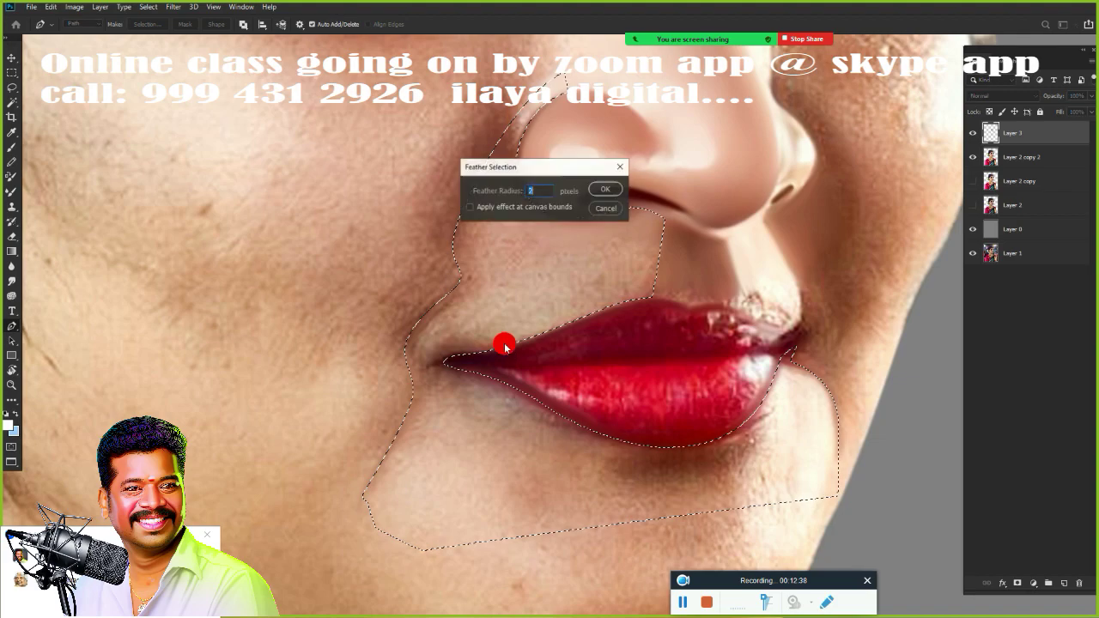
key(Return)
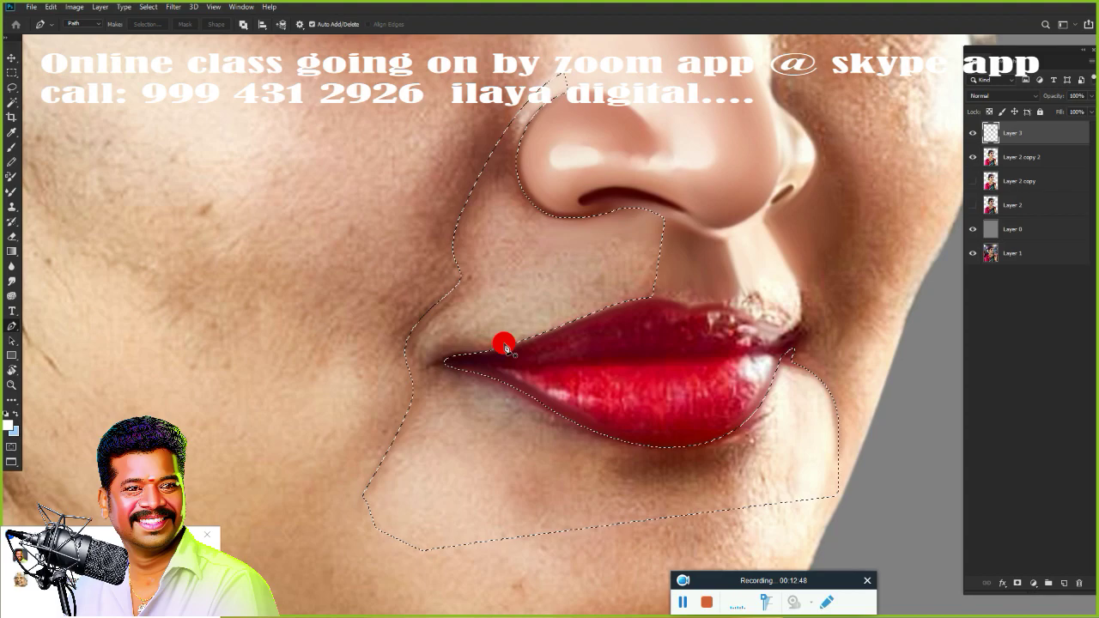
key(r)
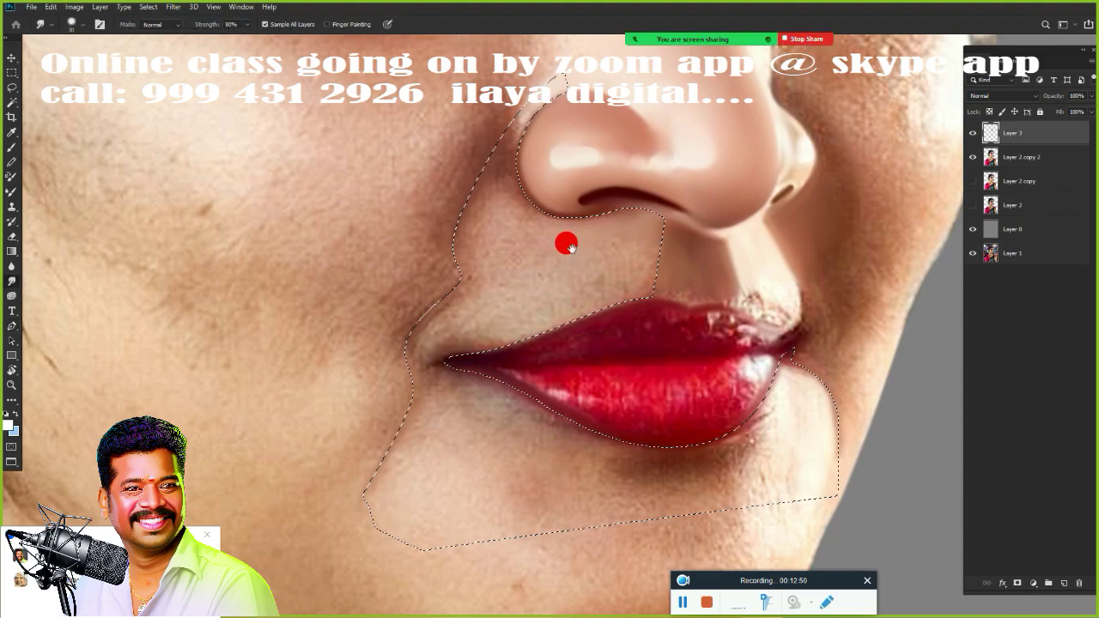
scroll(583, 252, up, 3)
drag(556, 264, 578, 346)
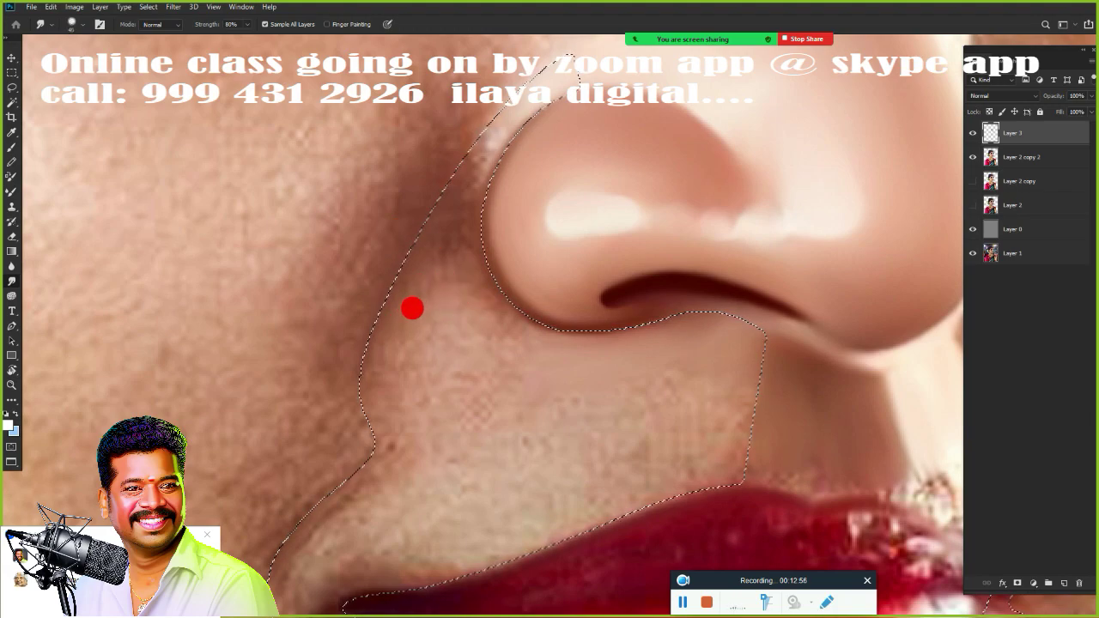
mouse_move(403, 313)
mouse_down()
mouse_move(395, 328)
mouse_move(408, 327)
mouse_up()
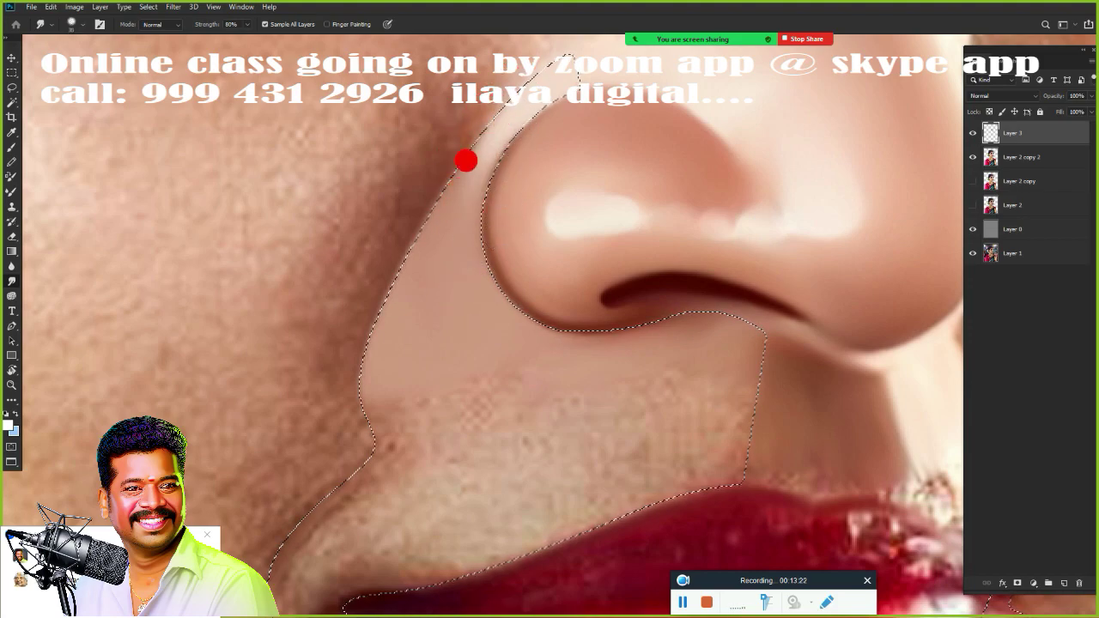
- Smudge the cheek along the nose edge and blend the skin between lips and nose
mouse_move(492, 108)
mouse_down()
mouse_move(490, 172)
mouse_move(435, 226)
mouse_move(404, 174)
mouse_move(390, 223)
mouse_move(439, 136)
mouse_up()
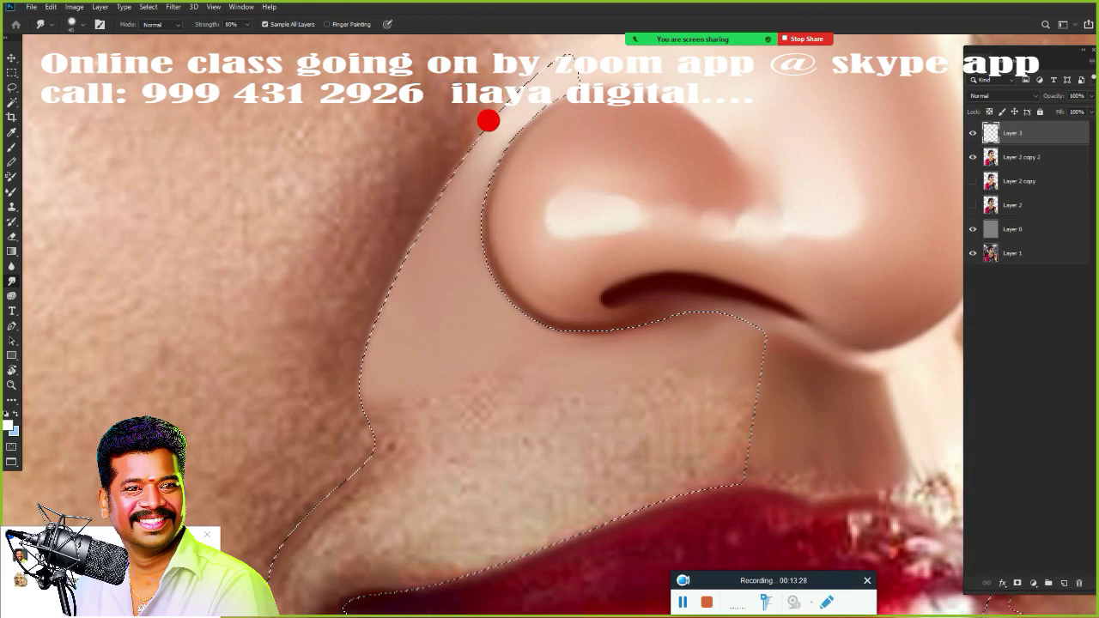
drag(484, 185, 484, 248)
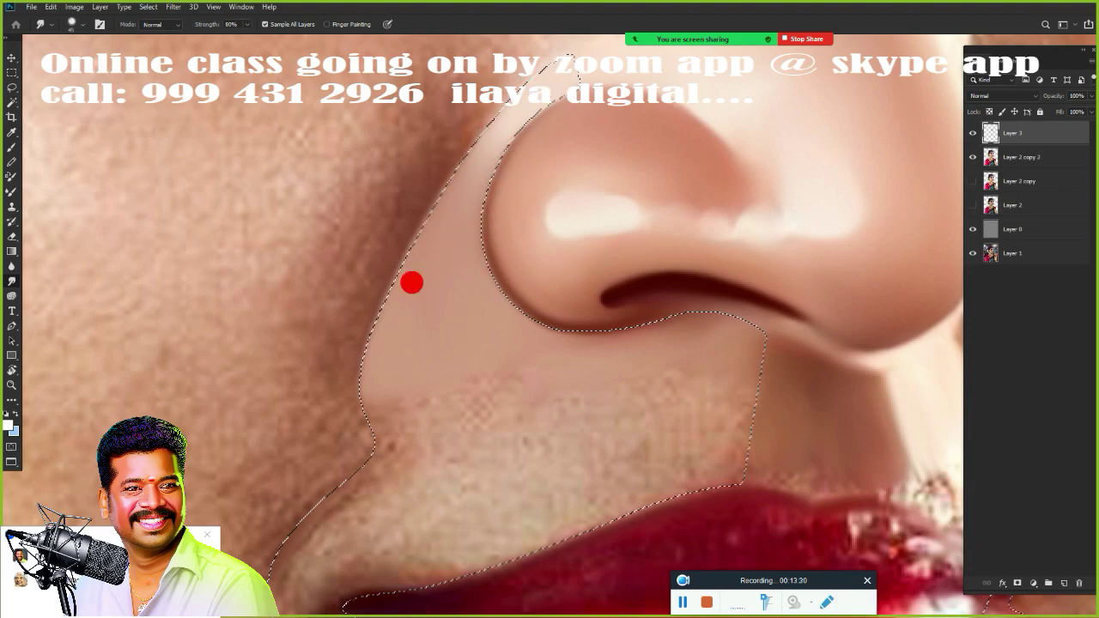
mouse_move(411, 283)
mouse_down()
mouse_move(432, 150)
mouse_move(355, 216)
mouse_move(403, 227)
mouse_move(392, 248)
mouse_move(500, 54)
mouse_move(404, 140)
mouse_move(233, 435)
mouse_move(498, 363)
mouse_move(647, 417)
mouse_move(578, 194)
mouse_move(398, 284)
mouse_move(429, 284)
mouse_move(128, 339)
mouse_move(110, 360)
mouse_move(456, 245)
mouse_move(401, 285)
mouse_up()
mouse_move(222, 364)
mouse_down()
mouse_move(535, 189)
mouse_move(649, 152)
mouse_move(569, 181)
mouse_move(582, 175)
mouse_move(392, 277)
mouse_move(362, 281)
mouse_up()
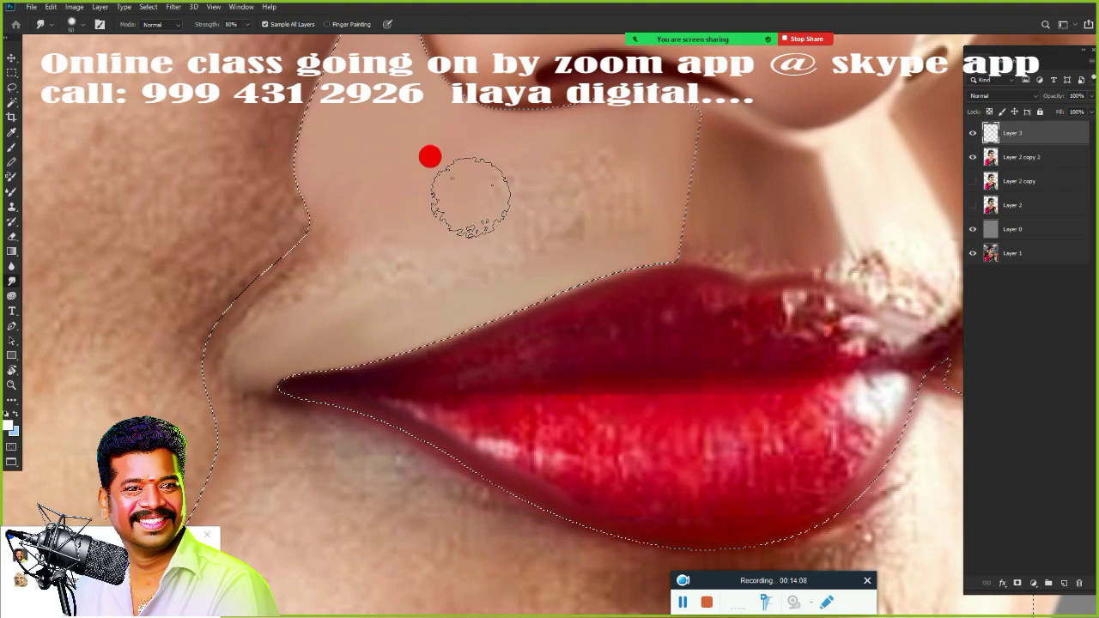
- Smooth the patchy skin above and beside the upper lip, the lip corner and the chin outline
mouse_move(471, 198)
mouse_down()
mouse_move(510, 239)
mouse_move(553, 223)
mouse_move(596, 164)
mouse_move(642, 139)
mouse_move(635, 188)
mouse_move(592, 225)
mouse_move(472, 280)
mouse_move(398, 273)
mouse_up()
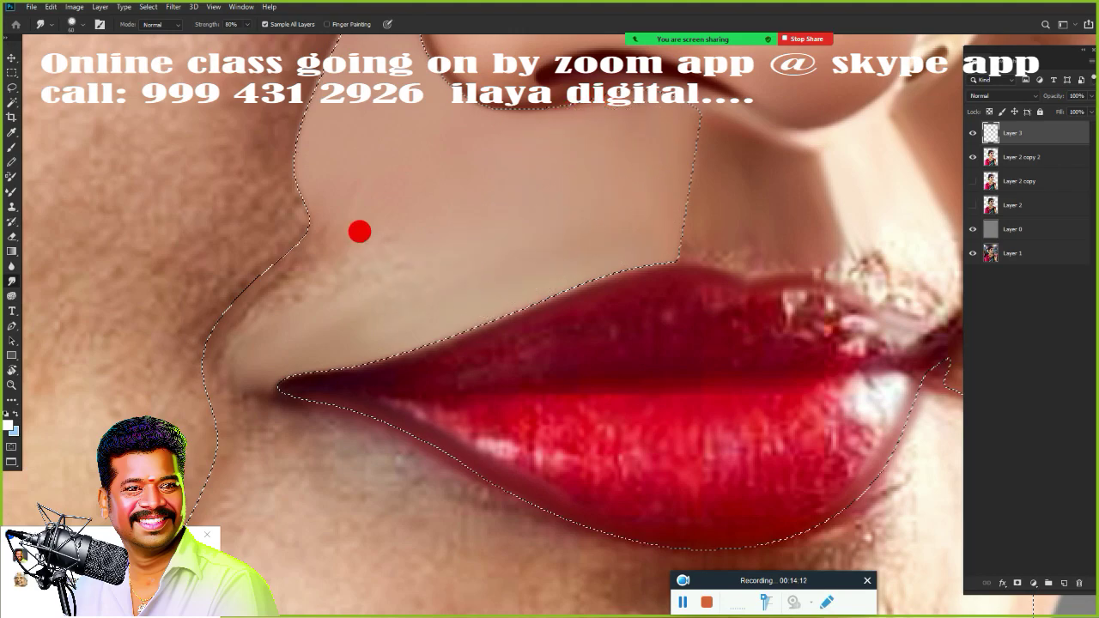
mouse_move(359, 231)
mouse_down()
mouse_move(228, 238)
mouse_move(370, 194)
mouse_move(212, 290)
mouse_move(272, 414)
mouse_move(300, 420)
mouse_move(269, 417)
mouse_move(270, 394)
mouse_move(297, 381)
mouse_move(294, 417)
mouse_move(370, 404)
mouse_move(383, 456)
mouse_move(464, 489)
mouse_move(383, 429)
mouse_move(317, 432)
mouse_up()
mouse_move(266, 402)
mouse_down()
mouse_move(250, 395)
mouse_move(263, 412)
mouse_move(197, 360)
mouse_up()
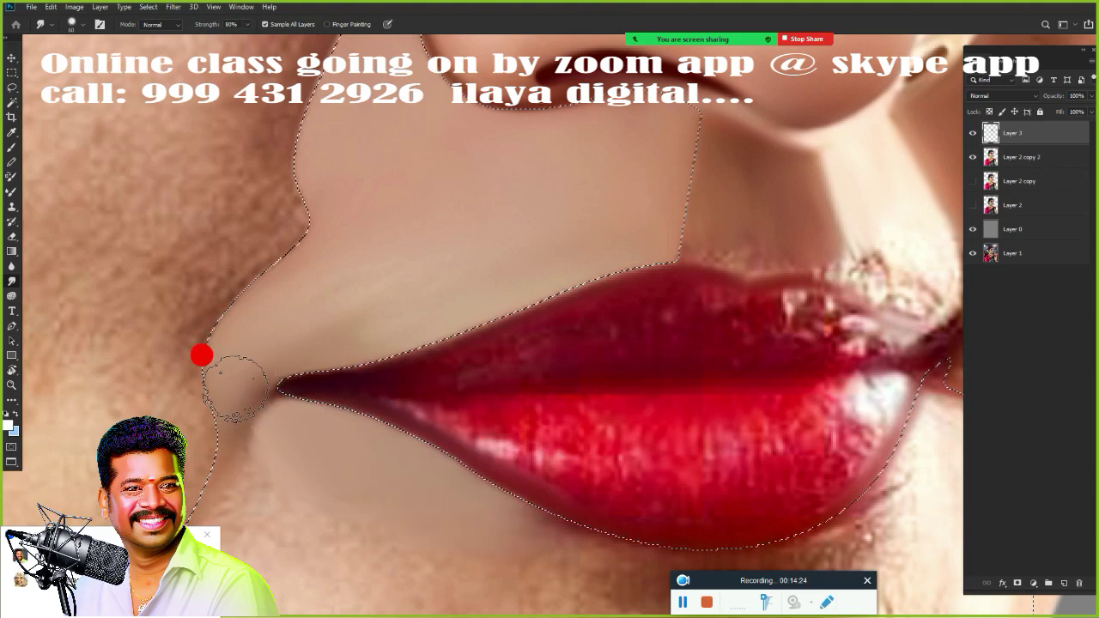
mouse_move(222, 470)
mouse_down()
mouse_move(284, 456)
mouse_move(263, 466)
mouse_move(260, 365)
mouse_move(272, 417)
mouse_move(248, 401)
mouse_up()
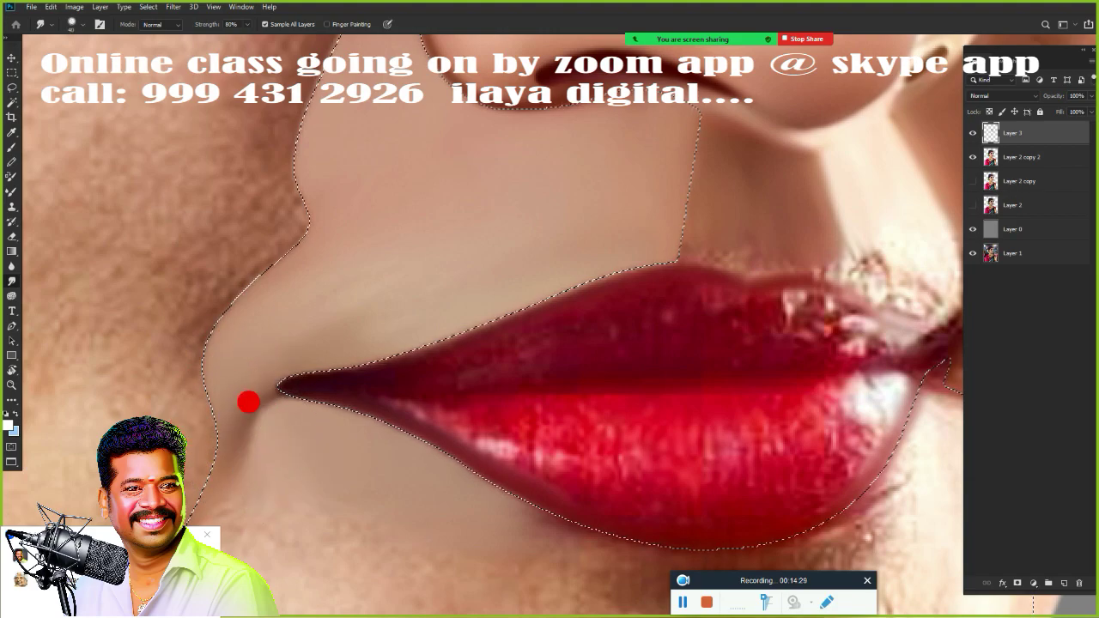
mouse_move(232, 482)
mouse_down()
mouse_move(219, 346)
mouse_move(243, 393)
mouse_move(270, 395)
mouse_move(194, 368)
mouse_move(243, 464)
mouse_move(180, 252)
mouse_move(336, 231)
mouse_move(377, 266)
mouse_move(341, 297)
mouse_move(604, 327)
mouse_move(638, 351)
mouse_move(503, 184)
mouse_move(454, 301)
mouse_move(557, 301)
mouse_move(429, 277)
mouse_move(557, 297)
mouse_move(604, 278)
mouse_move(628, 253)
mouse_move(634, 175)
mouse_move(610, 277)
mouse_move(584, 289)
mouse_move(377, 298)
mouse_move(361, 242)
mouse_up()
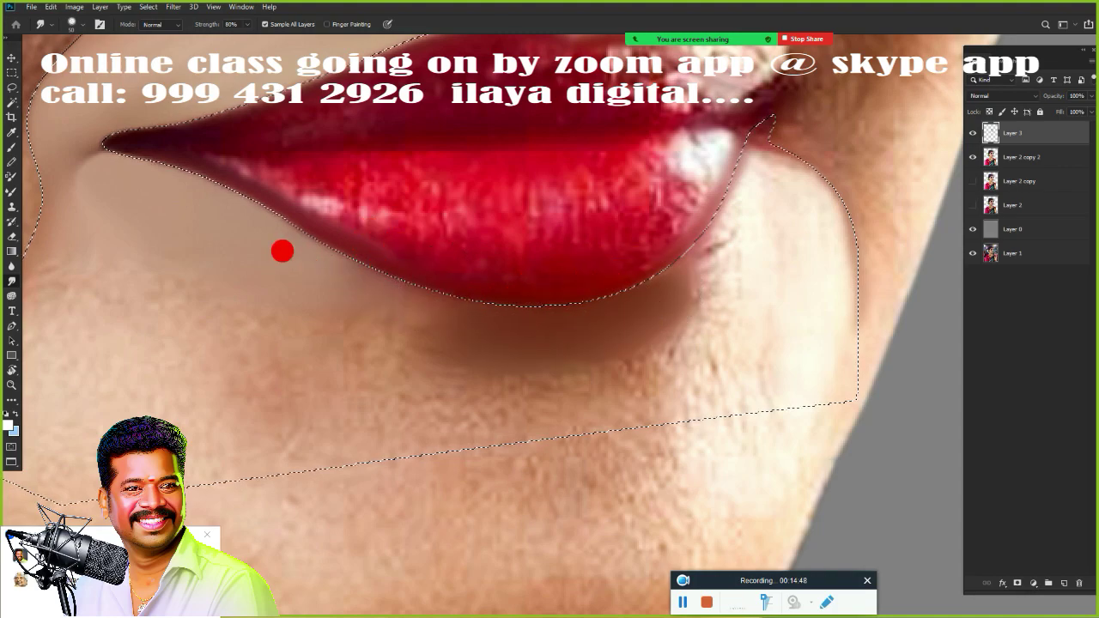
- Smudge the skin under the lower lip and along its right edge into soft tones
mouse_move(478, 284)
mouse_down()
mouse_move(297, 252)
mouse_move(452, 284)
mouse_move(270, 222)
mouse_up()
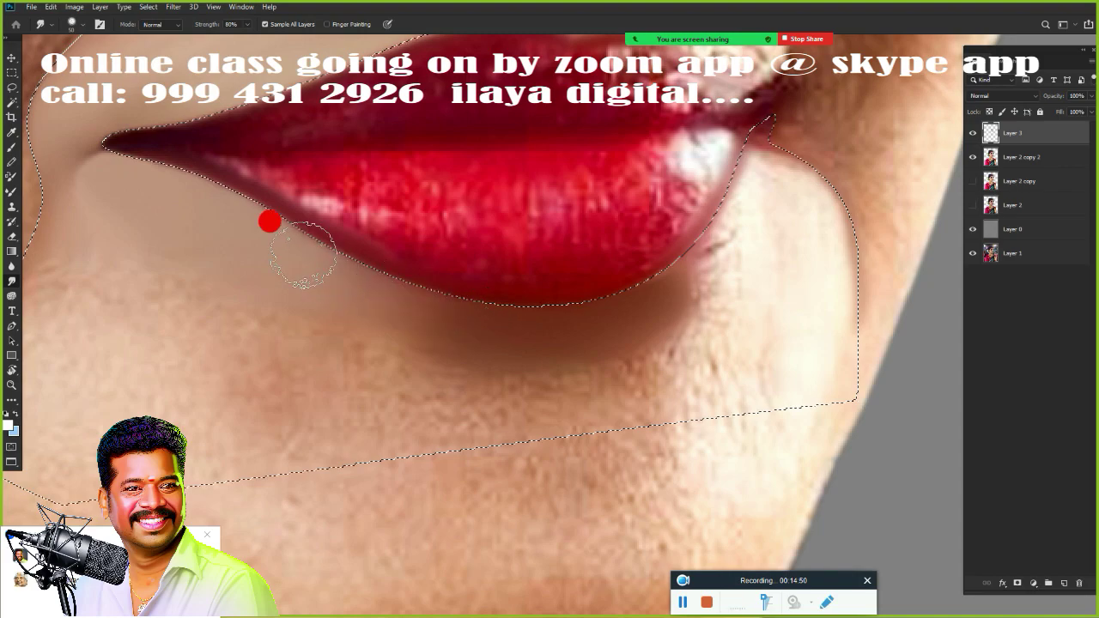
mouse_move(443, 292)
mouse_down()
mouse_move(308, 239)
mouse_move(490, 278)
mouse_move(380, 285)
mouse_move(246, 236)
mouse_move(450, 288)
mouse_move(400, 297)
mouse_move(87, 179)
mouse_move(338, 274)
mouse_move(525, 293)
mouse_move(567, 279)
mouse_move(449, 294)
mouse_move(579, 269)
mouse_move(395, 291)
mouse_move(243, 221)
mouse_move(331, 251)
mouse_move(508, 274)
mouse_move(384, 287)
mouse_move(207, 199)
mouse_move(286, 244)
mouse_move(511, 274)
mouse_move(420, 280)
mouse_move(123, 158)
mouse_up()
mouse_move(4, 357)
mouse_down()
mouse_move(306, 373)
mouse_move(289, 252)
mouse_move(257, 233)
mouse_move(277, 241)
mouse_move(245, 318)
mouse_move(3, 611)
mouse_move(688, 177)
mouse_move(730, 174)
mouse_move(722, 117)
mouse_up()
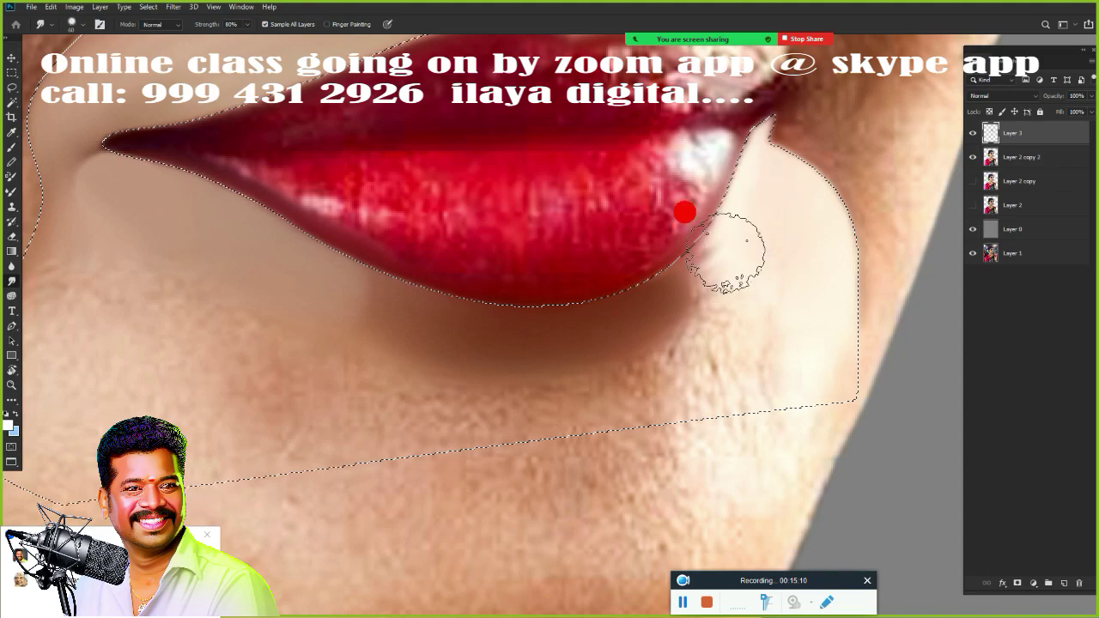
mouse_move(642, 204)
mouse_down()
mouse_move(695, 209)
mouse_move(708, 226)
mouse_move(654, 266)
mouse_move(689, 207)
mouse_move(637, 269)
mouse_move(681, 218)
mouse_move(594, 286)
mouse_move(680, 188)
mouse_up()
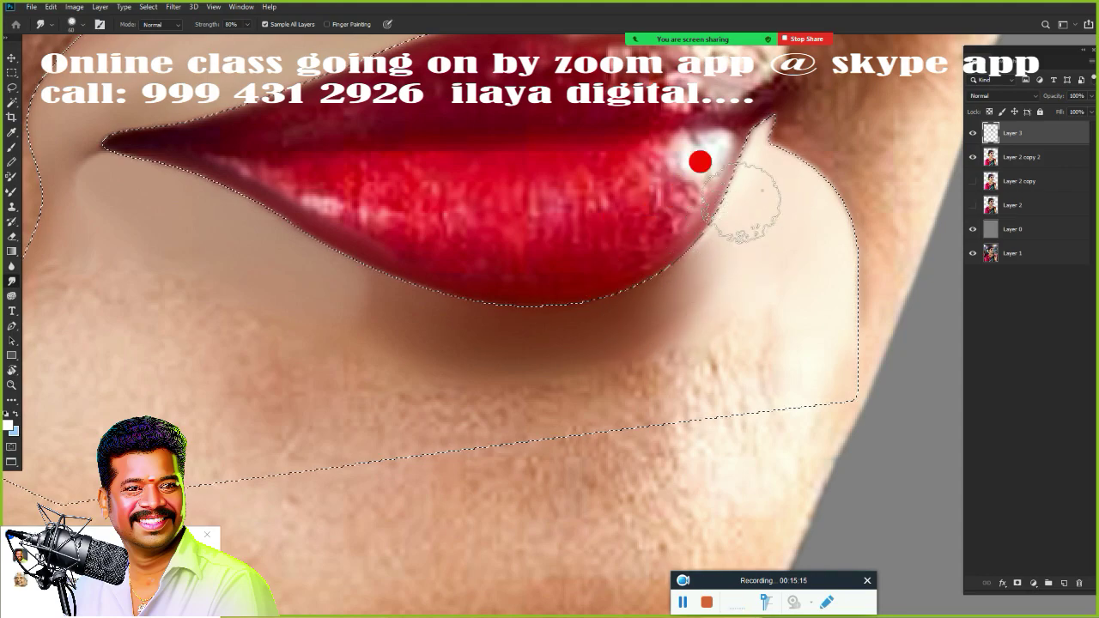
mouse_move(697, 298)
mouse_down()
mouse_move(747, 215)
mouse_move(605, 335)
mouse_up()
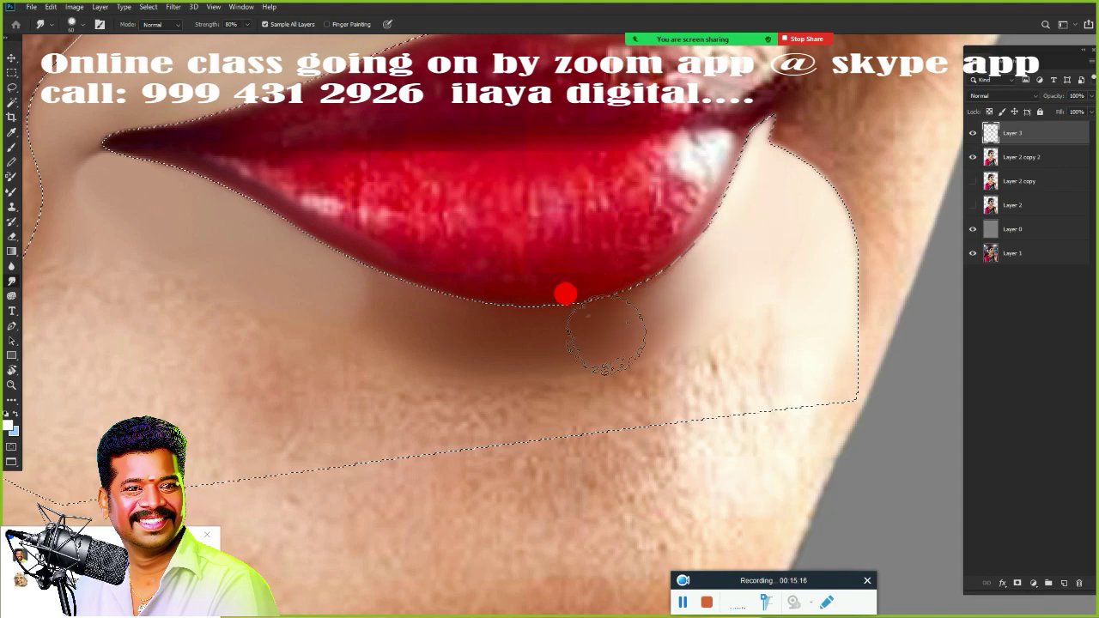
mouse_move(683, 191)
mouse_down()
mouse_move(338, 312)
mouse_move(351, 297)
mouse_move(263, 250)
mouse_move(405, 292)
mouse_move(347, 277)
mouse_up()
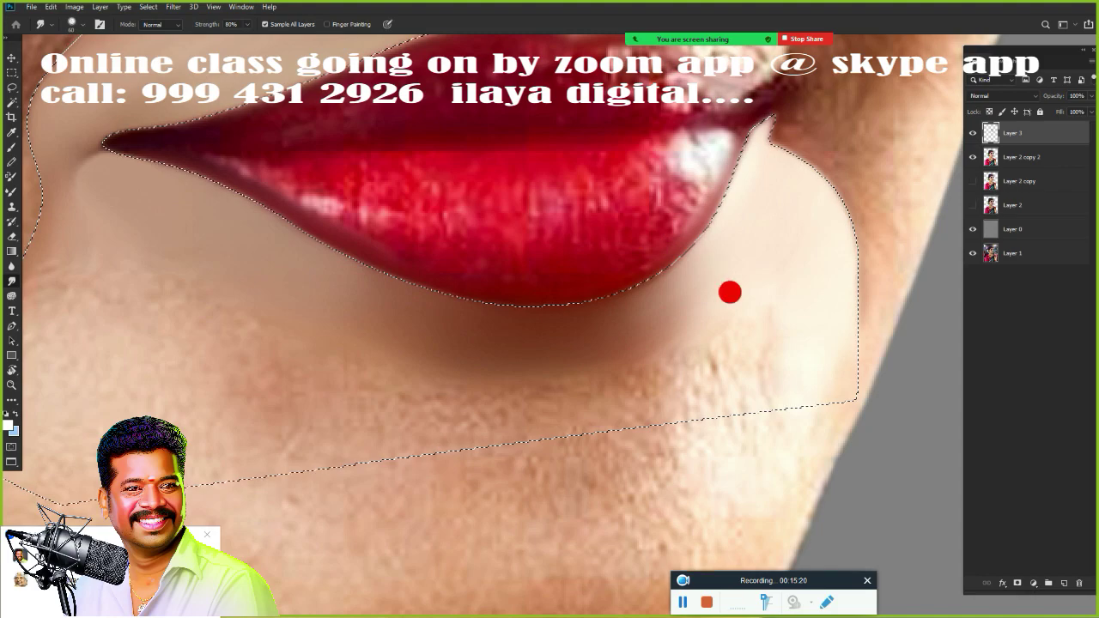
mouse_move(729, 292)
mouse_down()
mouse_move(702, 323)
mouse_move(664, 319)
mouse_move(647, 292)
mouse_move(674, 379)
mouse_move(735, 259)
mouse_move(728, 331)
mouse_up()
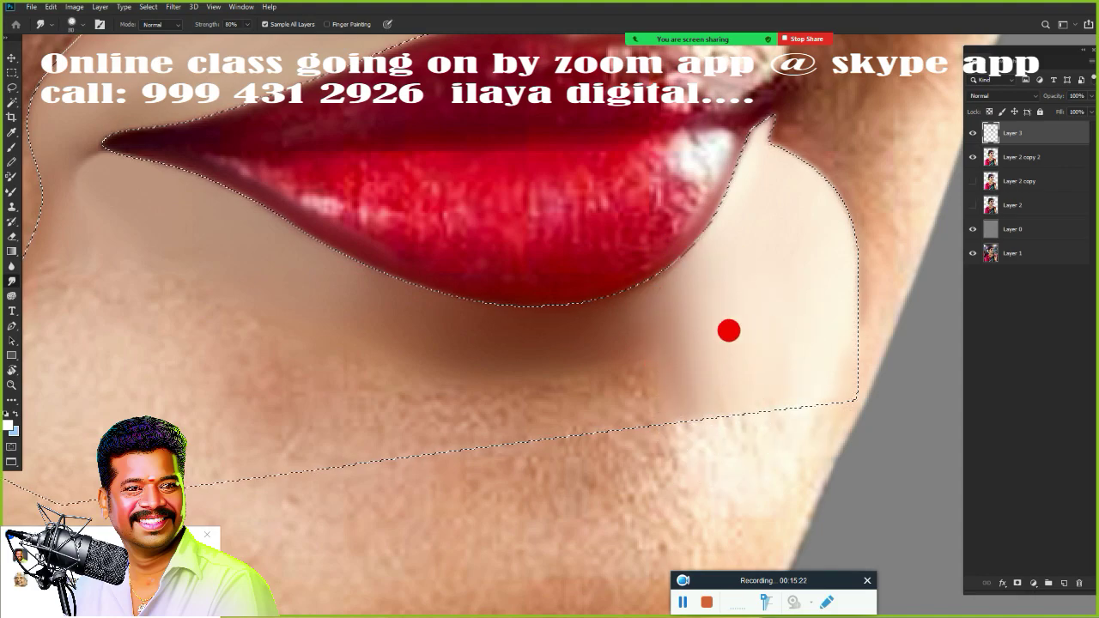
mouse_move(731, 273)
mouse_down()
mouse_move(687, 358)
mouse_move(318, 369)
mouse_move(540, 353)
mouse_move(624, 327)
mouse_move(490, 358)
mouse_move(314, 351)
mouse_move(403, 363)
mouse_move(652, 319)
mouse_move(670, 292)
mouse_move(606, 172)
mouse_up()
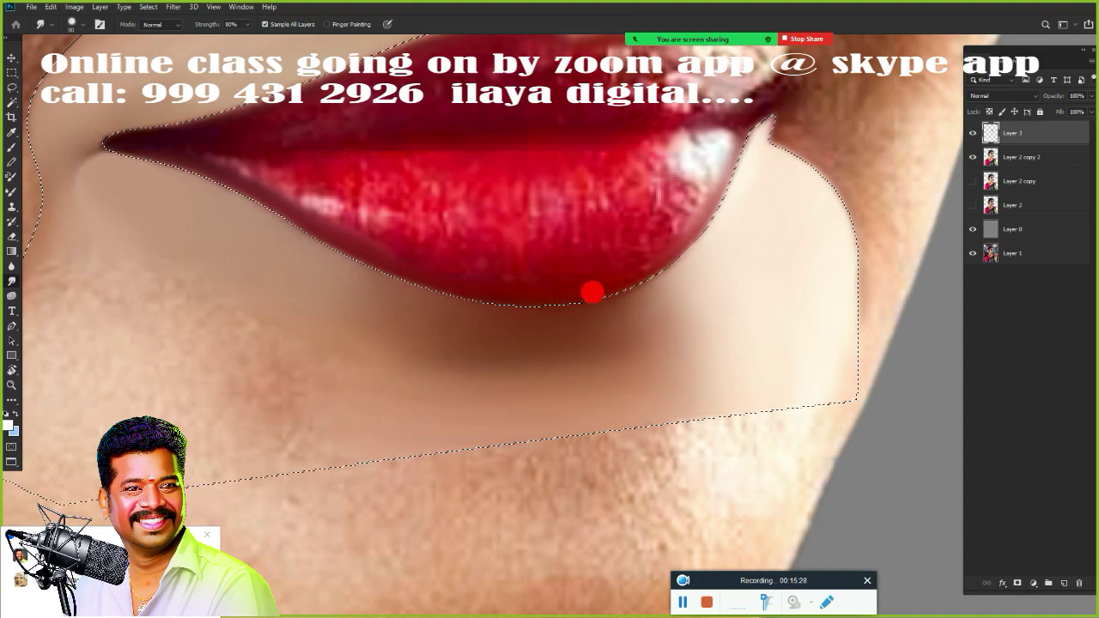
- Blend the skin along the chin's left edge inside the restored selection
drag(561, 292, 623, 368)
scroll(650, 400, down, 3)
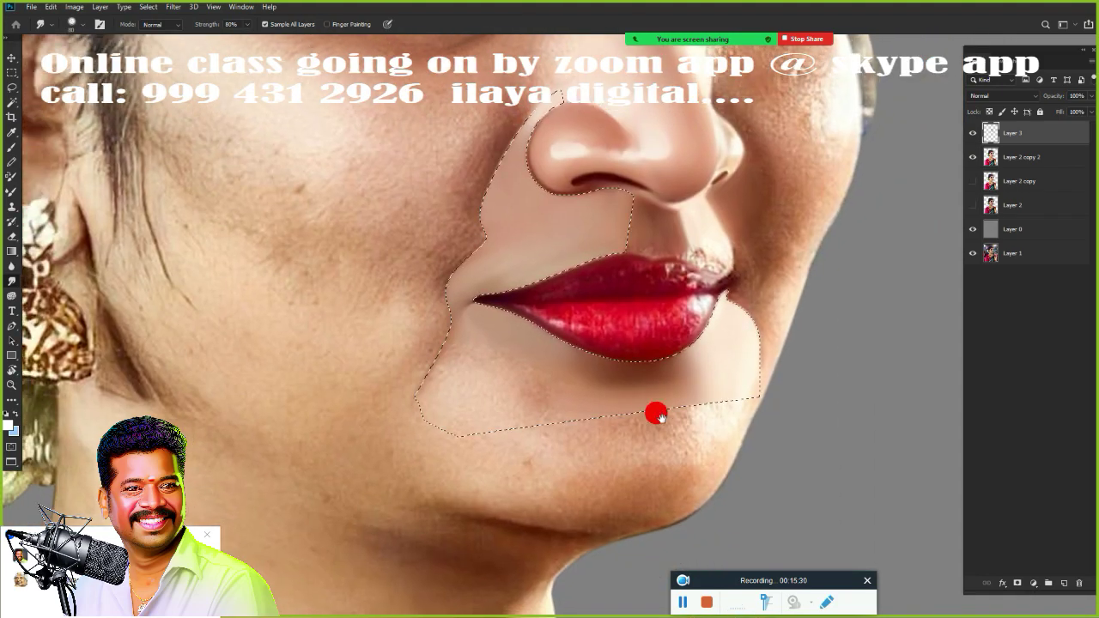
key(ctrl+d)
drag(655, 412, 492, 334)
key(ctrl+shift+d)
scroll(506, 326, up, 1)
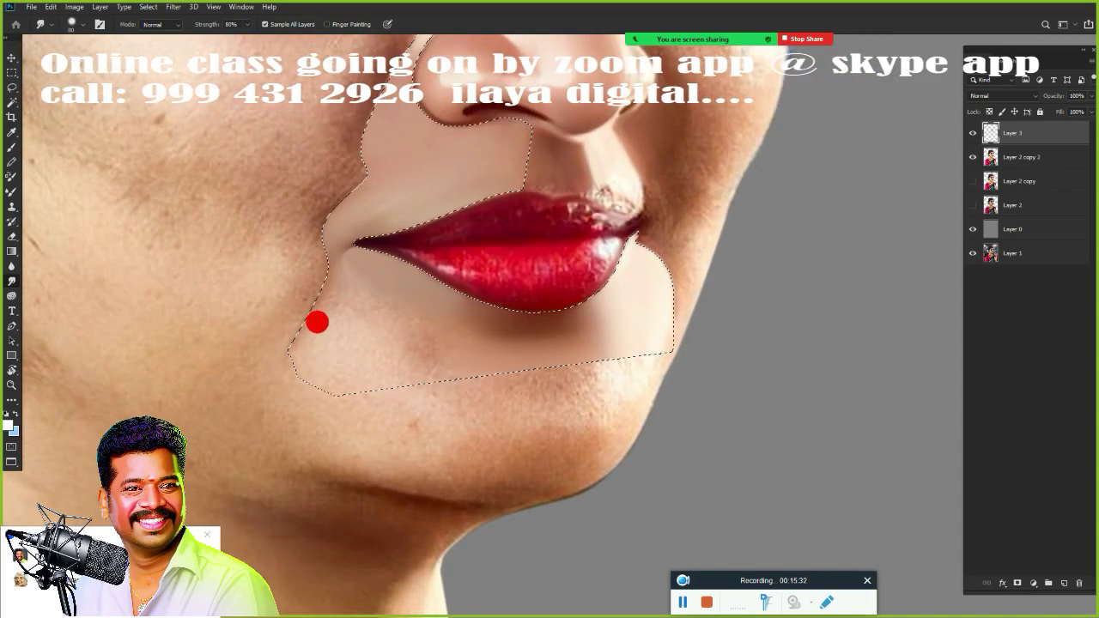
mouse_move(297, 303)
mouse_down()
mouse_move(277, 346)
mouse_move(323, 355)
mouse_up()
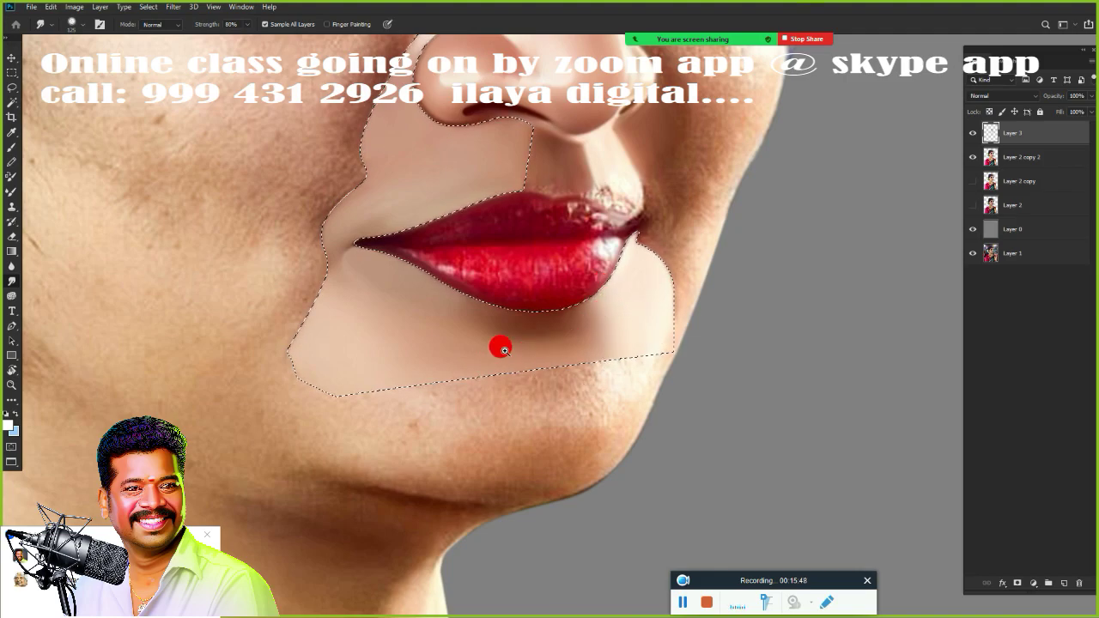
- Smudge the cheek skin beside the nose along the selection edge
key(ctrl+d)
scroll(523, 352, up, 2)
scroll(557, 350, up, 3)
scroll(593, 399, up, 1)
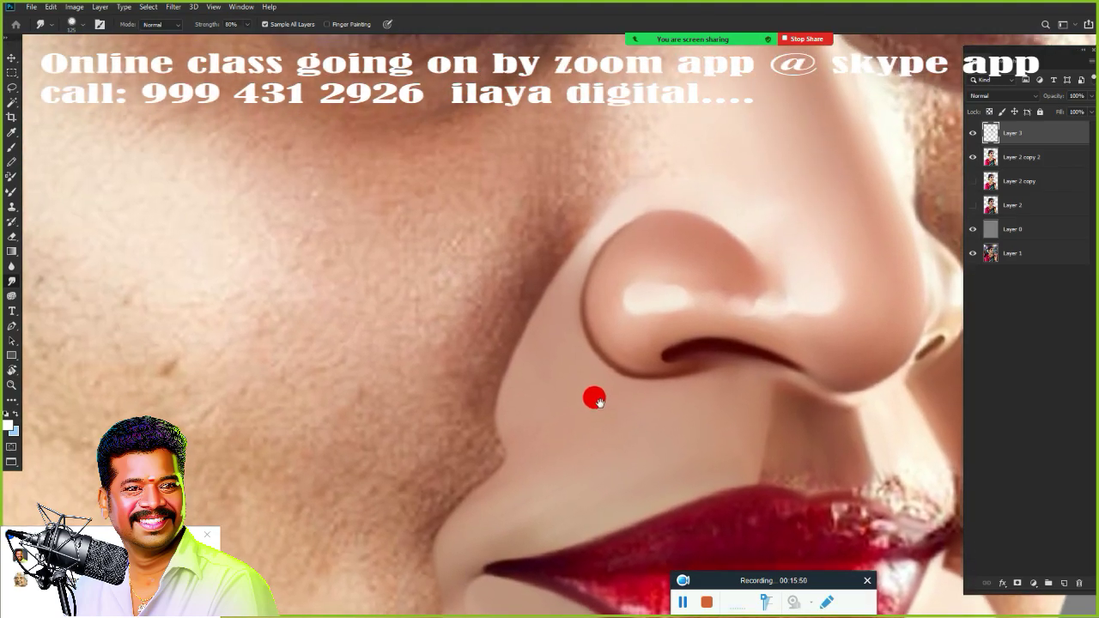
key(ctrl+shift+d)
scroll(657, 399, up, 2)
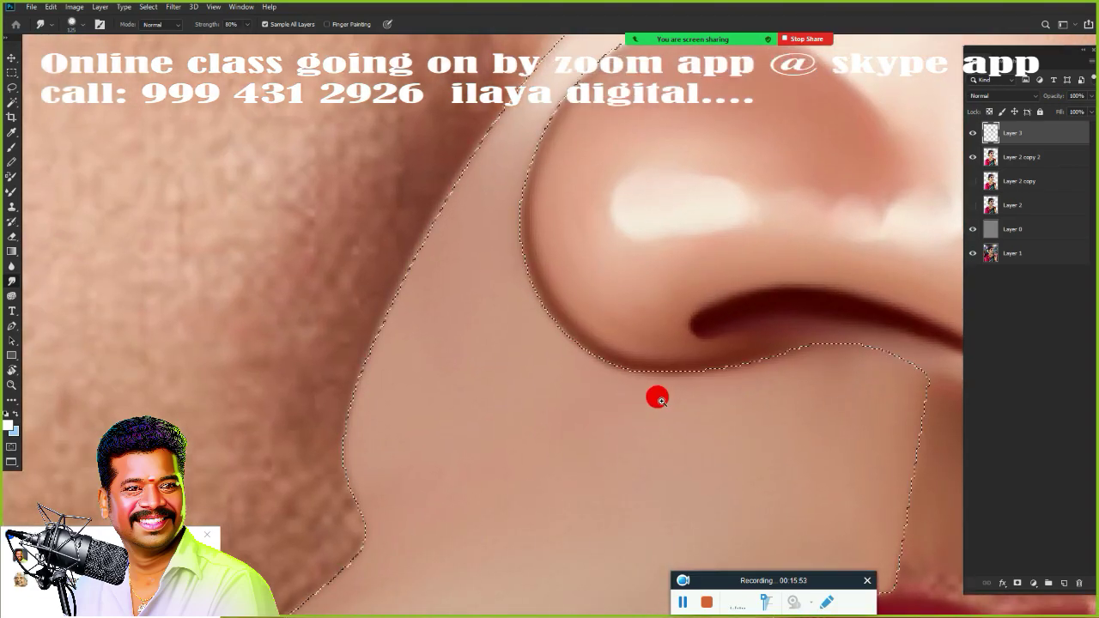
scroll(657, 399, right, 2)
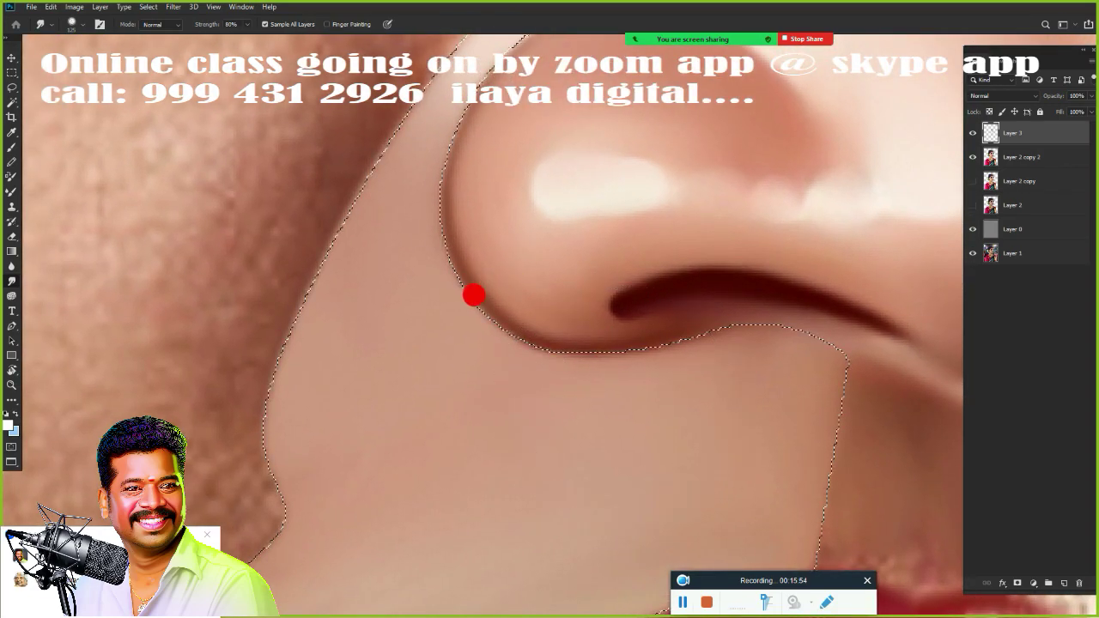
drag(567, 350, 569, 464)
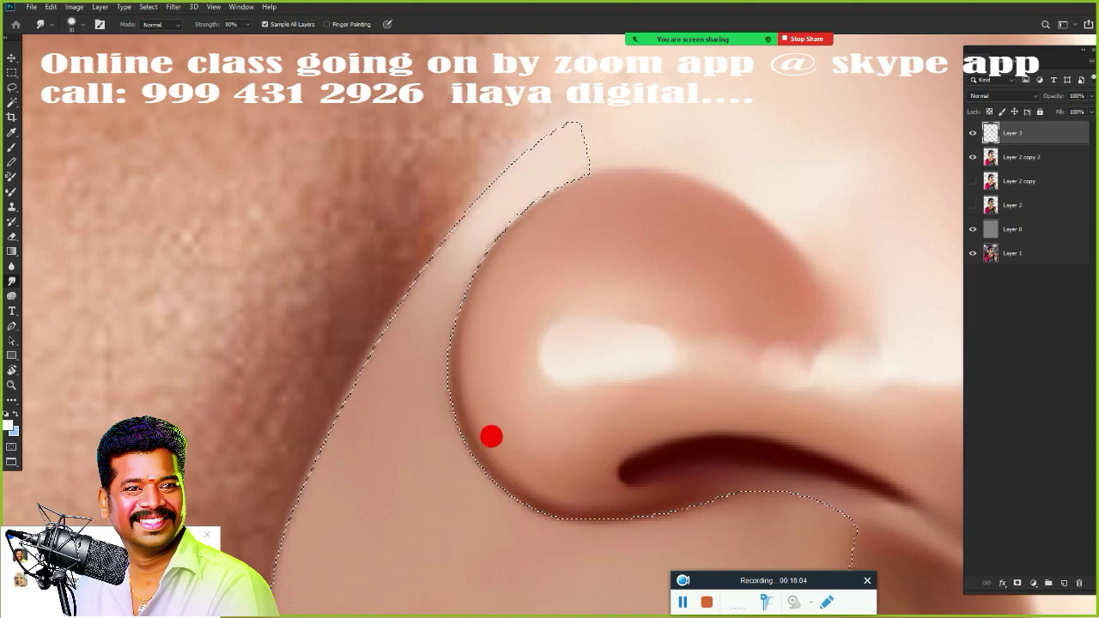
drag(726, 437, 566, 130)
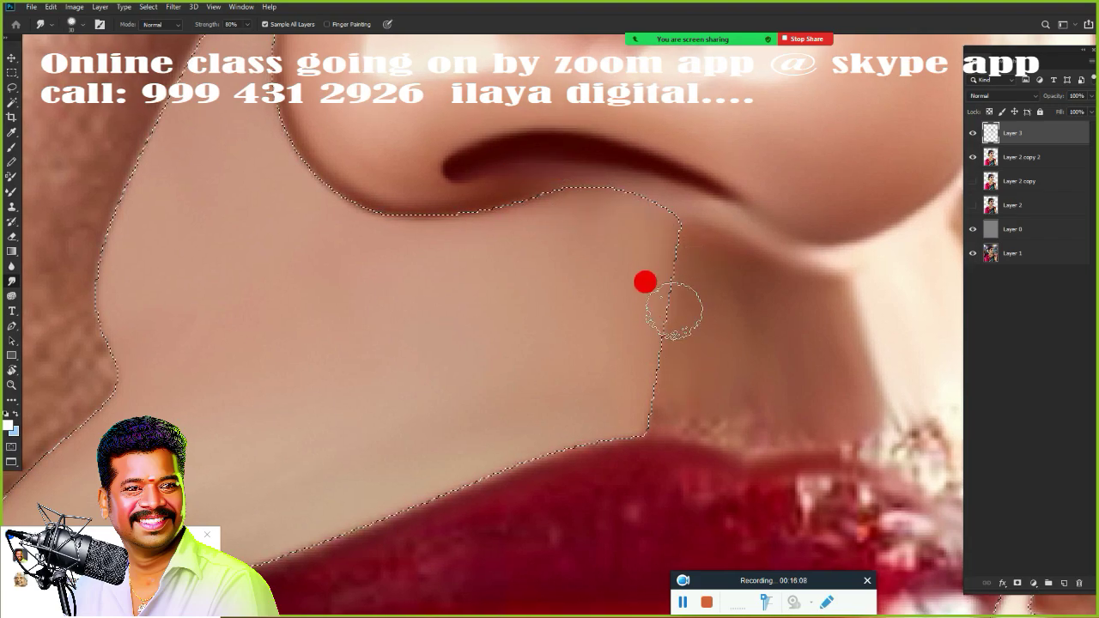
drag(636, 383, 677, 205)
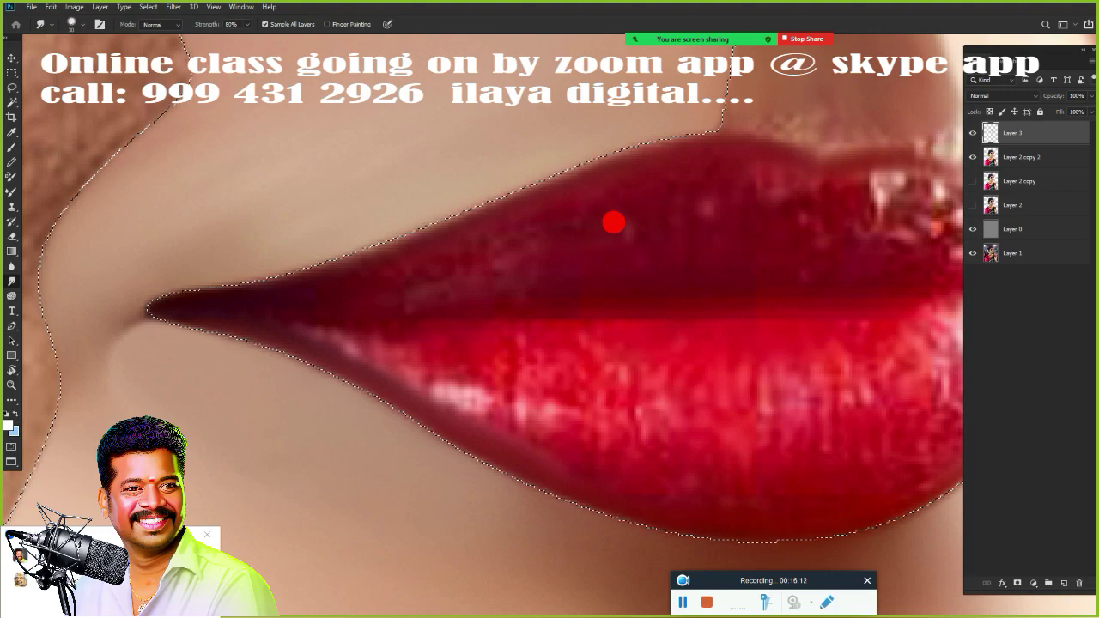
- Soften the upper lip's outer edge, the left lip corner and the lower lip edge
mouse_move(667, 123)
mouse_down()
mouse_move(661, 153)
mouse_move(314, 264)
mouse_move(403, 247)
mouse_move(220, 297)
mouse_move(400, 227)
mouse_move(379, 207)
mouse_move(327, 254)
mouse_move(497, 172)
mouse_move(514, 185)
mouse_move(681, 137)
mouse_up()
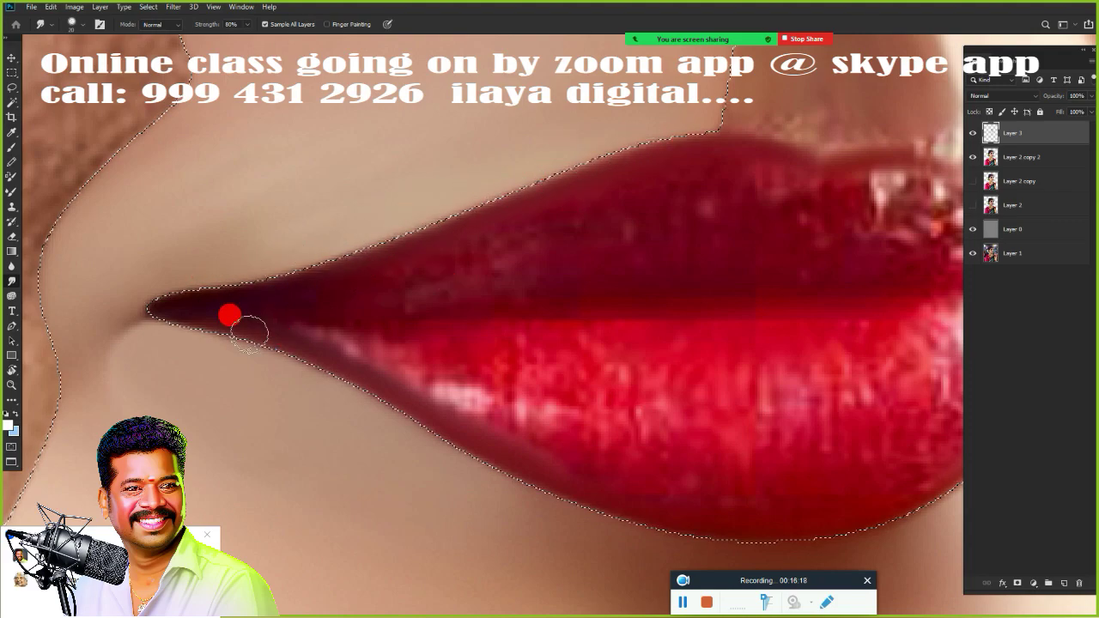
mouse_move(229, 316)
mouse_down()
mouse_move(164, 305)
mouse_move(151, 334)
mouse_move(157, 313)
mouse_move(190, 303)
mouse_up()
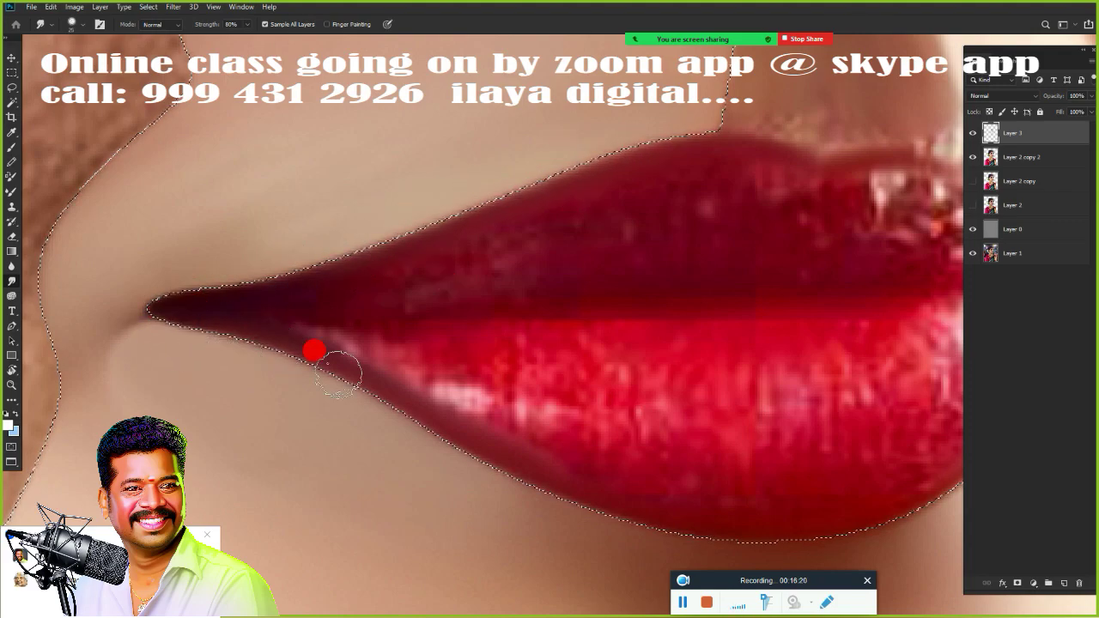
mouse_move(468, 442)
mouse_down()
mouse_move(628, 489)
mouse_move(698, 461)
mouse_move(449, 329)
mouse_up()
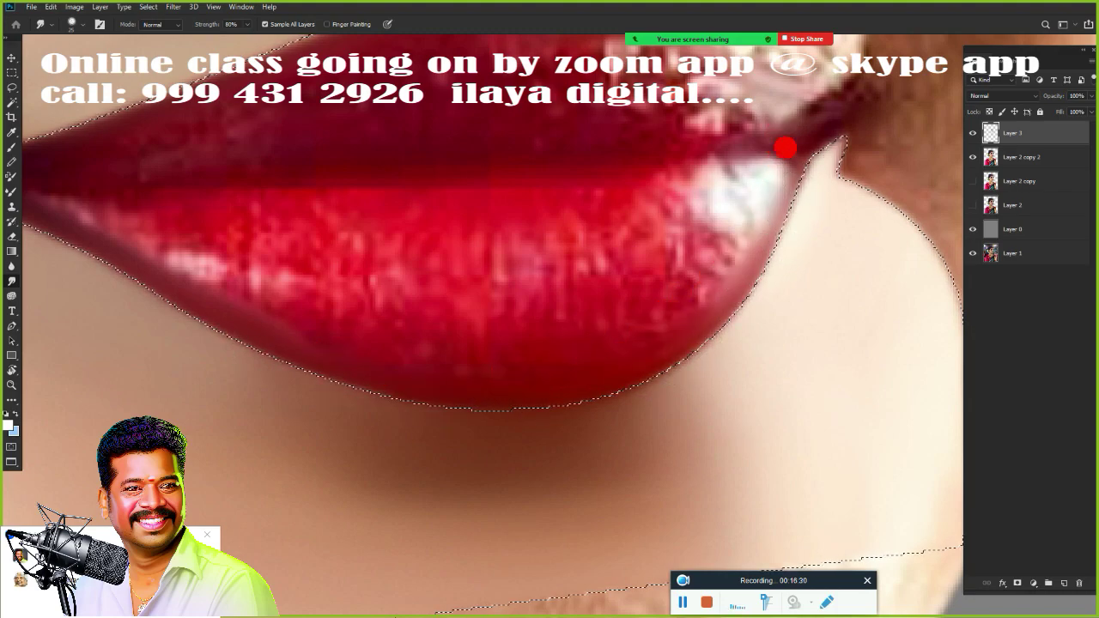
- Smudge the upper-lip corner, lower lip edge, right lip corner and the chin skin below it
mouse_move(823, 133)
mouse_down()
mouse_move(790, 154)
mouse_move(812, 130)
mouse_move(786, 136)
mouse_move(782, 185)
mouse_move(727, 283)
mouse_move(615, 389)
mouse_move(714, 293)
mouse_move(614, 356)
mouse_move(636, 352)
mouse_move(718, 282)
mouse_move(686, 303)
mouse_up()
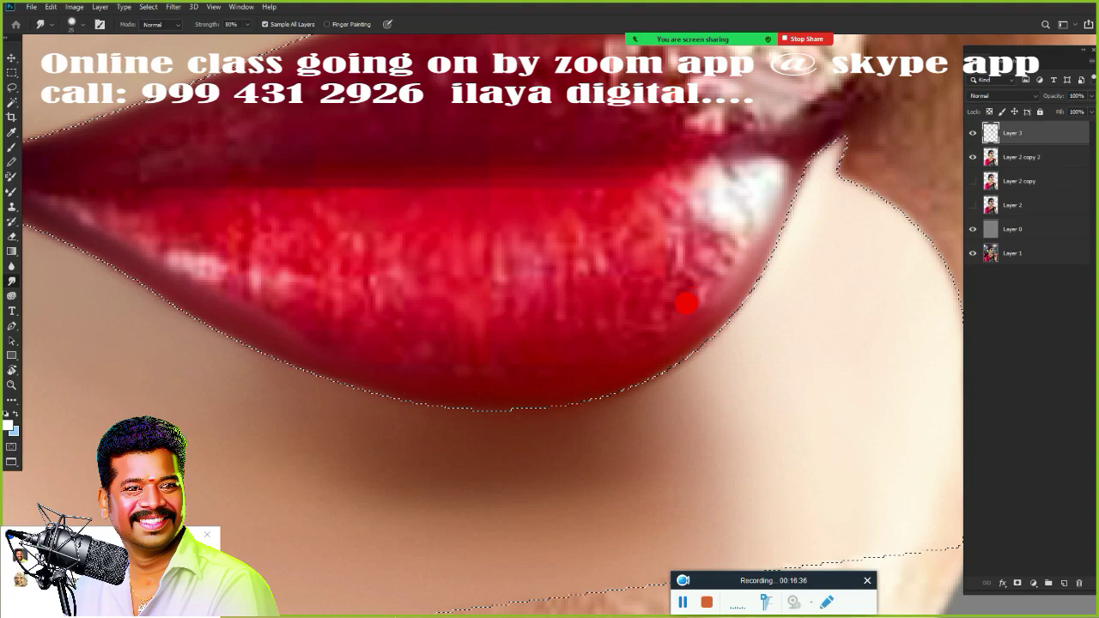
mouse_move(666, 364)
mouse_down()
mouse_move(694, 310)
mouse_move(722, 316)
mouse_move(646, 324)
mouse_move(633, 339)
mouse_move(393, 402)
mouse_move(306, 360)
mouse_move(409, 367)
mouse_move(283, 382)
mouse_up()
key(space)
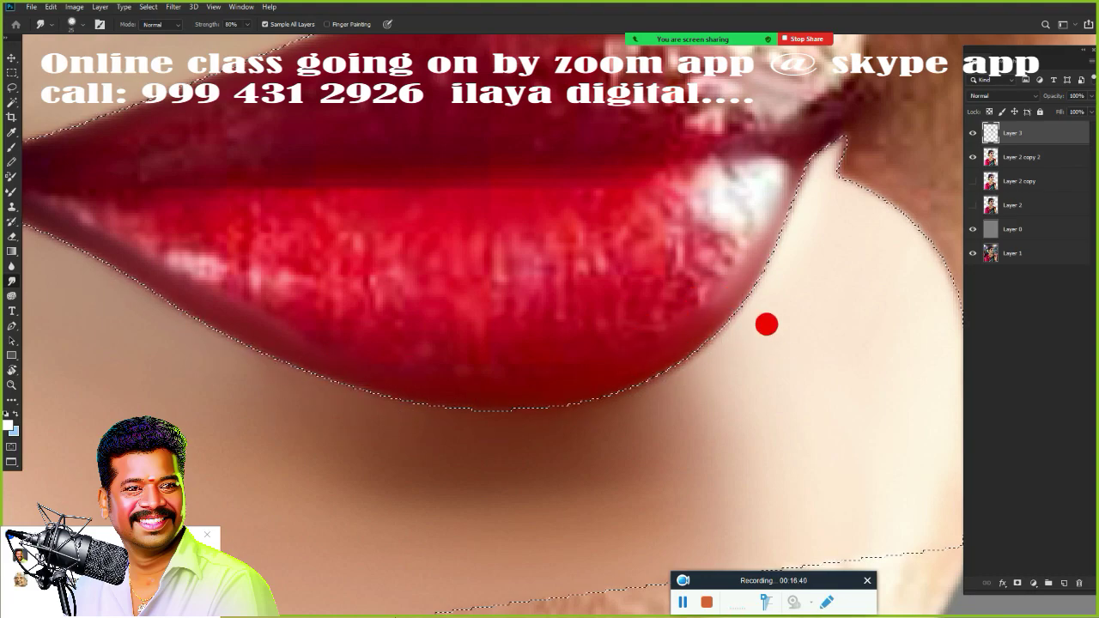
drag(765, 321, 389, 389)
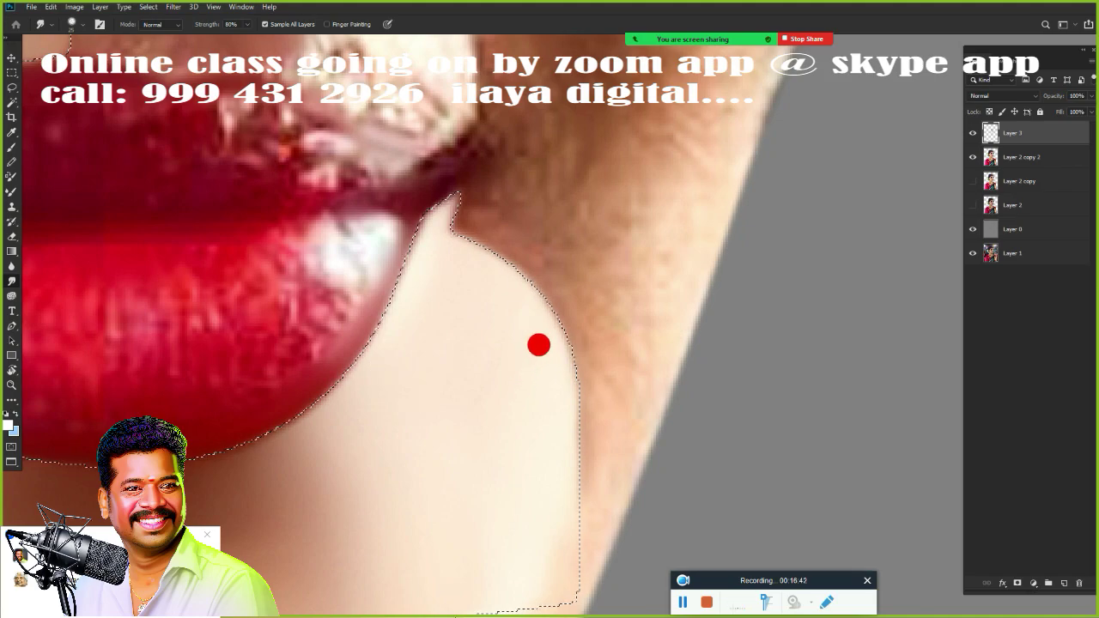
mouse_move(562, 334)
mouse_down()
mouse_move(539, 255)
mouse_move(494, 197)
mouse_move(491, 208)
mouse_up()
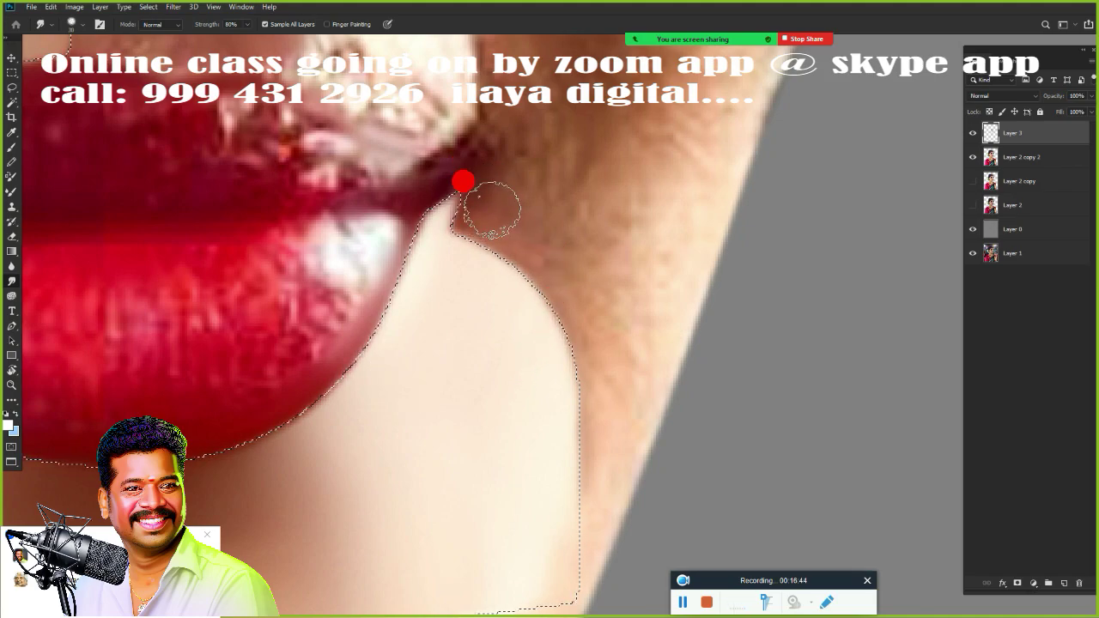
mouse_move(433, 165)
mouse_down()
mouse_move(429, 183)
mouse_move(472, 201)
mouse_up()
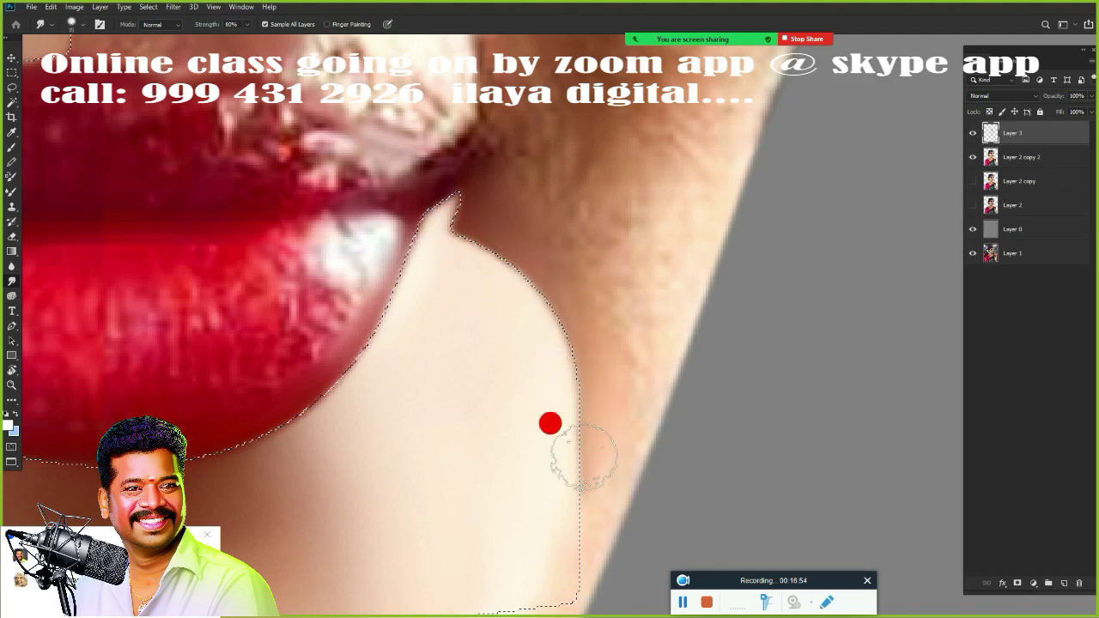
mouse_move(622, 289)
mouse_down()
mouse_move(624, 407)
mouse_move(643, 336)
mouse_move(624, 408)
mouse_move(620, 322)
mouse_move(559, 228)
mouse_move(594, 277)
mouse_move(553, 235)
mouse_move(592, 283)
mouse_move(540, 252)
mouse_move(570, 369)
mouse_move(491, 304)
mouse_up()
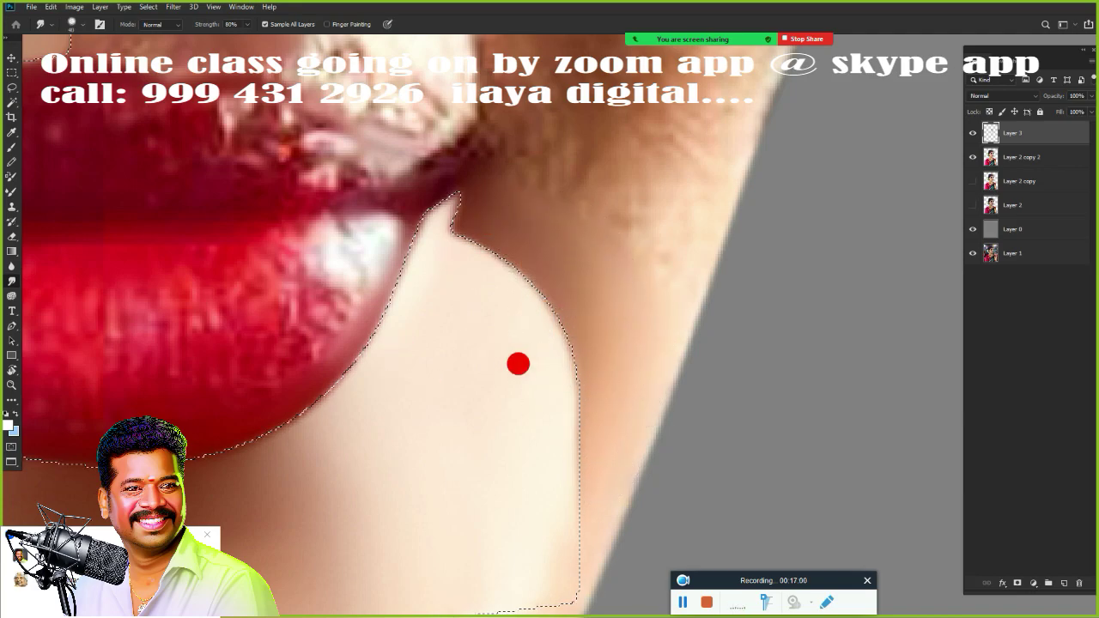
key(ctrl+minus)
key(ctrl+minus)
drag(535, 414, 702, 230)
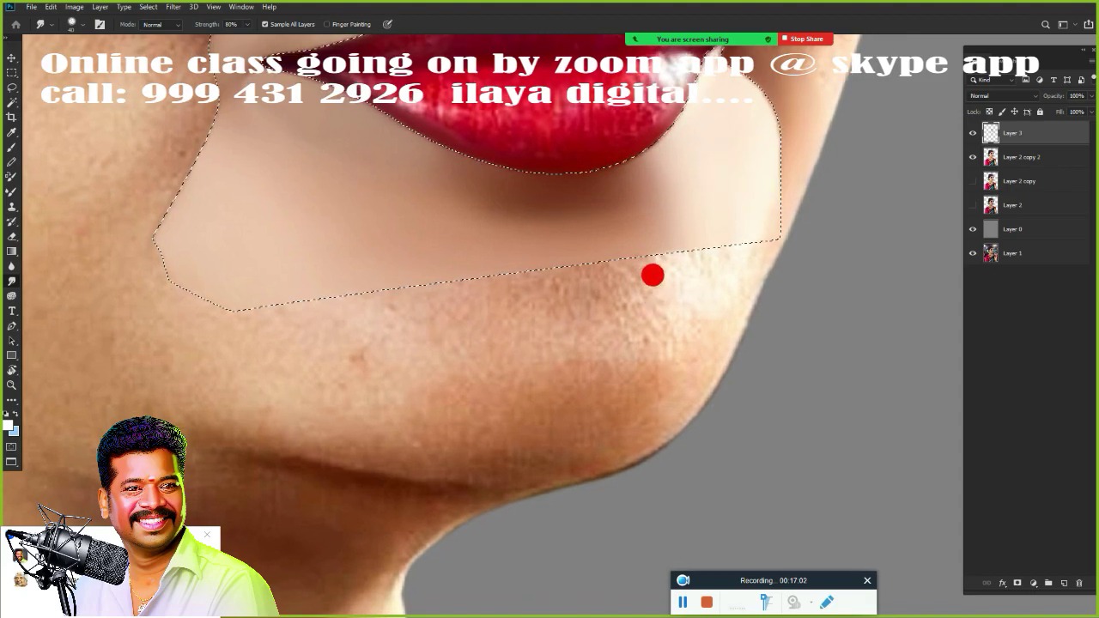
- Smudge the chin skin just below the selection edge smooth
mouse_move(671, 292)
mouse_down()
mouse_move(678, 314)
mouse_move(655, 289)
mouse_move(655, 306)
mouse_move(660, 283)
mouse_move(514, 181)
mouse_up()
drag(665, 274, 696, 294)
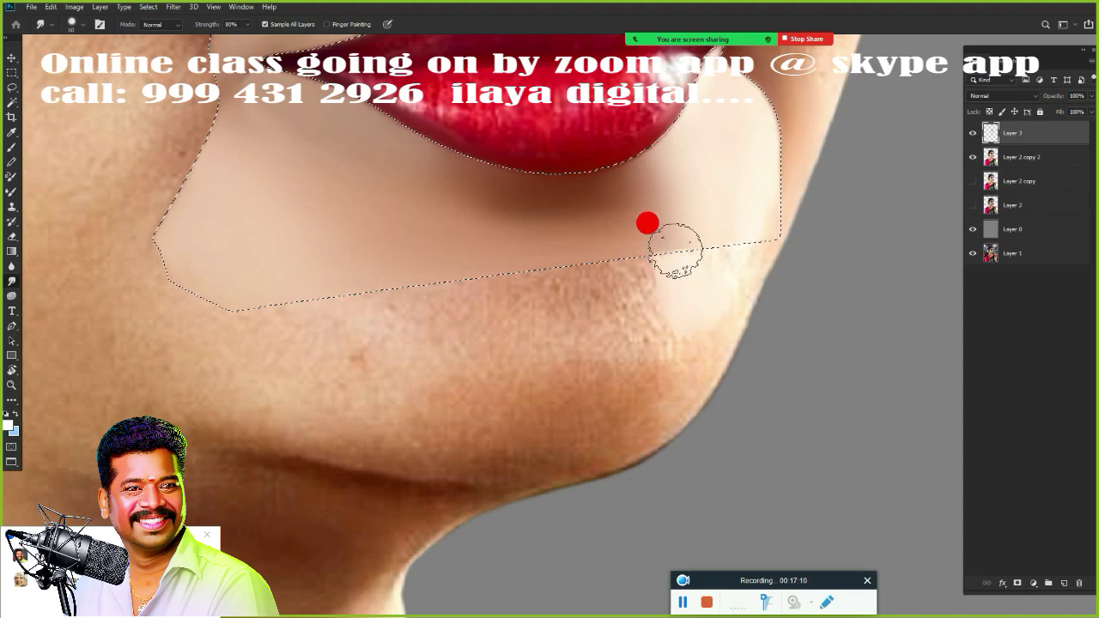
mouse_move(702, 257)
mouse_down()
mouse_move(731, 235)
mouse_move(703, 289)
mouse_up()
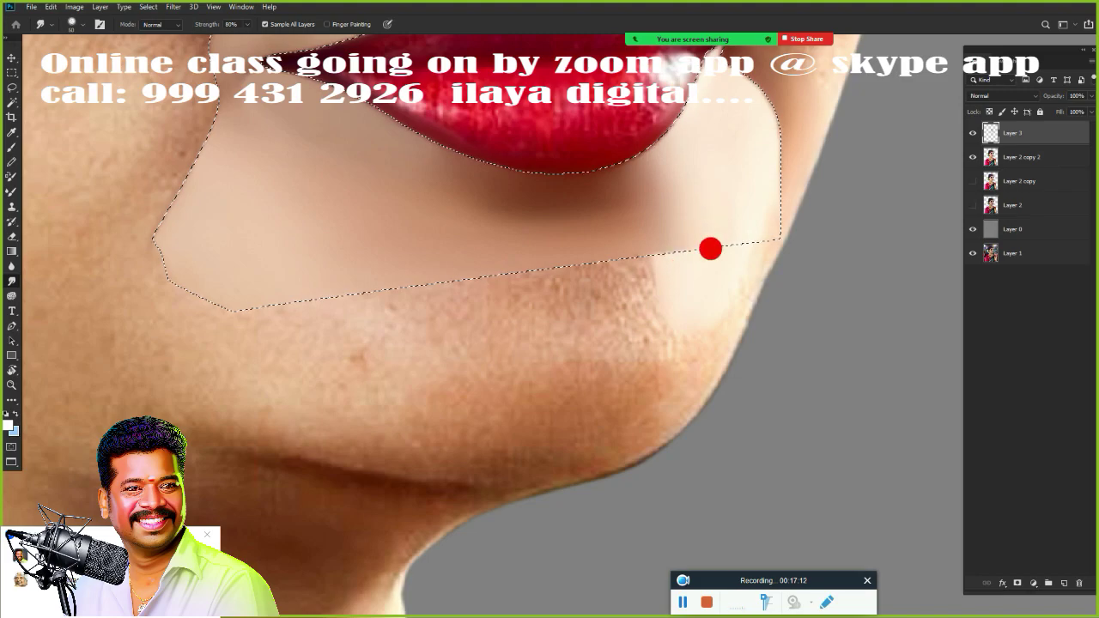
drag(710, 249, 599, 310)
drag(502, 323, 534, 355)
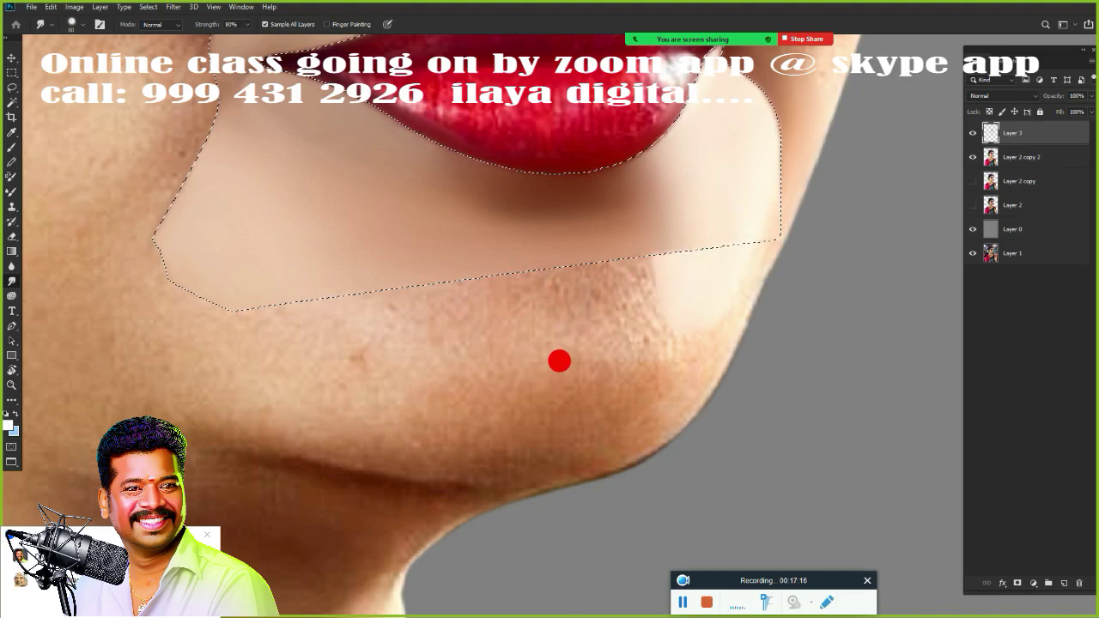
mouse_move(592, 397)
mouse_down()
mouse_move(491, 421)
mouse_move(575, 404)
mouse_move(498, 401)
mouse_move(624, 363)
mouse_move(491, 389)
mouse_move(650, 357)
mouse_move(599, 401)
mouse_move(500, 418)
mouse_move(608, 412)
mouse_move(449, 448)
mouse_move(496, 443)
mouse_move(417, 448)
mouse_move(593, 415)
mouse_move(500, 447)
mouse_move(573, 434)
mouse_move(452, 452)
mouse_up()
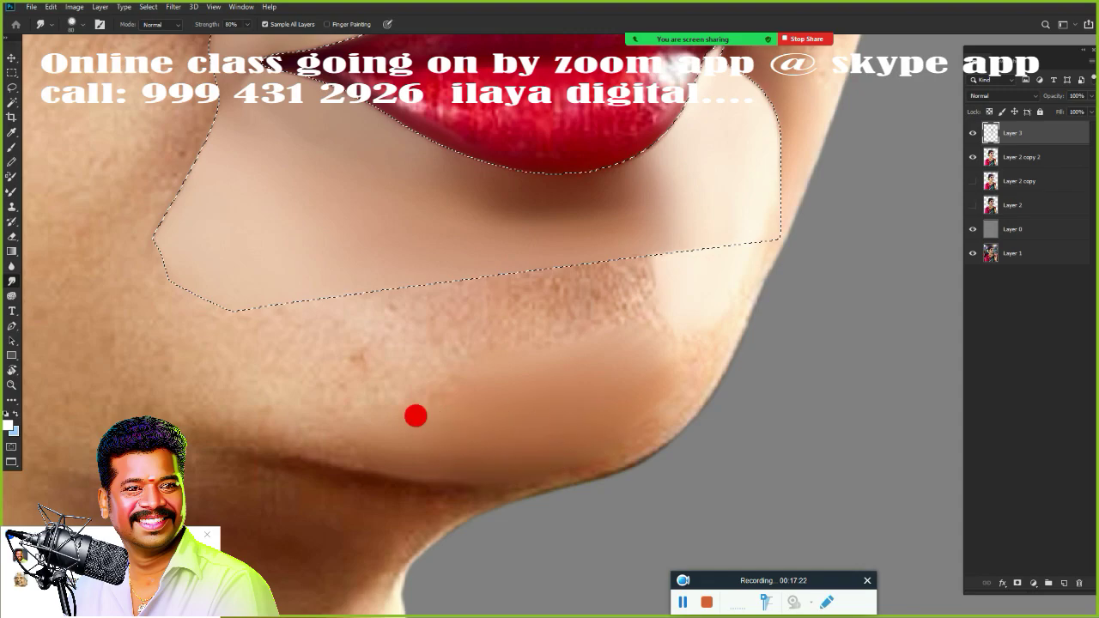
- Finish smoothing the chin texture below the lip and soften the cheek shadow beside the nose
mouse_move(509, 328)
mouse_down()
mouse_move(489, 285)
mouse_move(566, 259)
mouse_move(486, 274)
mouse_move(578, 244)
mouse_move(615, 256)
mouse_move(539, 264)
mouse_move(586, 241)
mouse_move(606, 263)
mouse_move(588, 278)
mouse_move(594, 286)
mouse_move(541, 289)
mouse_move(598, 279)
mouse_move(575, 232)
mouse_move(595, 280)
mouse_move(615, 269)
mouse_move(612, 252)
mouse_move(617, 275)
mouse_move(656, 271)
mouse_move(638, 303)
mouse_move(655, 305)
mouse_move(644, 322)
mouse_move(605, 355)
mouse_move(640, 315)
mouse_move(624, 335)
mouse_move(576, 357)
mouse_move(610, 329)
mouse_move(575, 378)
mouse_move(613, 342)
mouse_move(592, 344)
mouse_move(606, 329)
mouse_move(588, 347)
mouse_move(600, 335)
mouse_move(517, 349)
mouse_move(409, 264)
mouse_move(357, 297)
mouse_move(237, 296)
mouse_move(388, 272)
mouse_up()
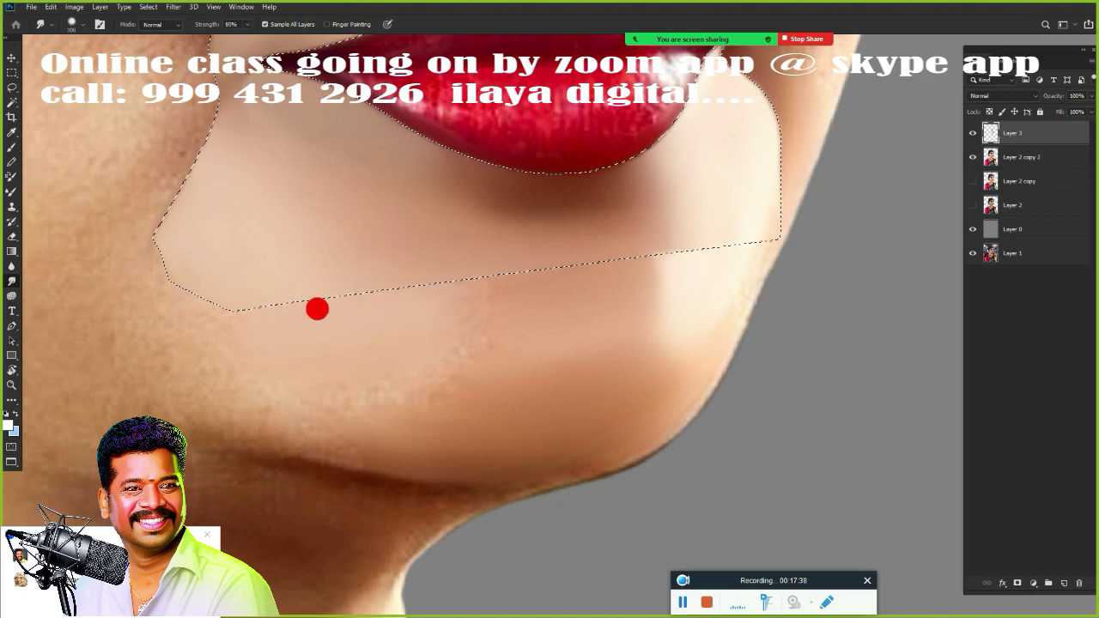
mouse_move(317, 308)
mouse_down()
mouse_move(309, 321)
mouse_move(373, 344)
mouse_move(275, 320)
mouse_move(404, 294)
mouse_move(365, 263)
mouse_move(511, 328)
mouse_move(393, 314)
mouse_move(475, 319)
mouse_move(567, 241)
mouse_up()
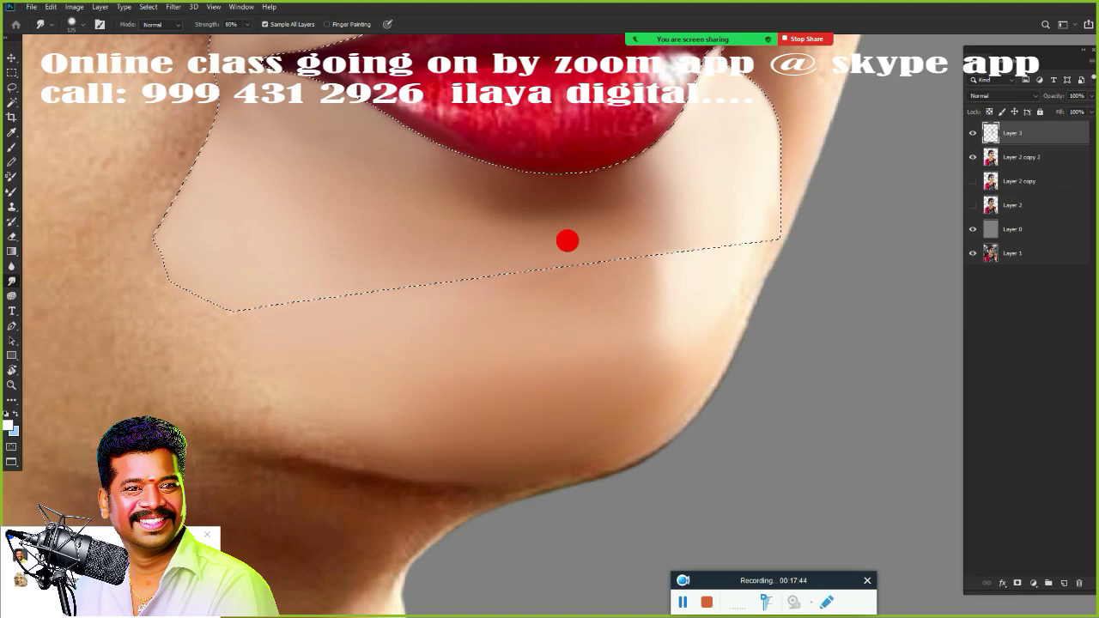
mouse_move(656, 266)
mouse_down()
mouse_move(650, 289)
mouse_move(678, 250)
mouse_move(642, 271)
mouse_up()
mouse_move(658, 163)
mouse_down()
mouse_move(575, 324)
mouse_move(554, 253)
mouse_move(584, 252)
mouse_move(569, 308)
mouse_up()
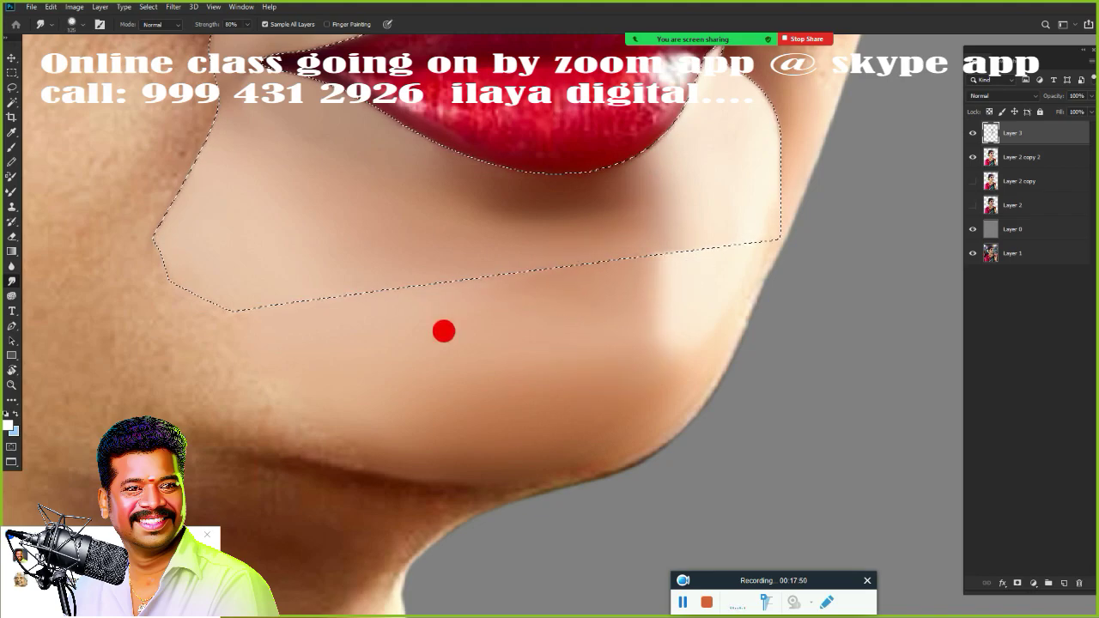
mouse_move(444, 332)
mouse_down()
mouse_move(487, 417)
mouse_move(507, 433)
mouse_move(501, 424)
mouse_move(529, 394)
mouse_move(470, 332)
mouse_move(462, 296)
mouse_move(347, 189)
mouse_move(369, 233)
mouse_move(399, 261)
mouse_move(407, 251)
mouse_move(401, 263)
mouse_move(389, 256)
mouse_move(389, 281)
mouse_move(369, 291)
mouse_move(386, 290)
mouse_move(377, 281)
mouse_move(374, 297)
mouse_move(406, 246)
mouse_move(377, 289)
mouse_move(401, 252)
mouse_move(402, 267)
mouse_move(411, 235)
mouse_move(381, 303)
mouse_move(372, 274)
mouse_move(359, 335)
mouse_move(409, 241)
mouse_move(362, 361)
mouse_move(375, 303)
mouse_move(368, 435)
mouse_move(391, 379)
mouse_move(423, 419)
mouse_move(469, 370)
mouse_move(436, 337)
mouse_move(434, 265)
mouse_move(369, 149)
mouse_move(405, 260)
mouse_move(374, 496)
mouse_move(393, 443)
mouse_move(395, 350)
mouse_move(409, 350)
mouse_move(396, 335)
mouse_move(477, 306)
mouse_move(466, 376)
mouse_move(437, 317)
mouse_move(439, 166)
mouse_move(579, 155)
mouse_up()
drag(447, 272, 420, 245)
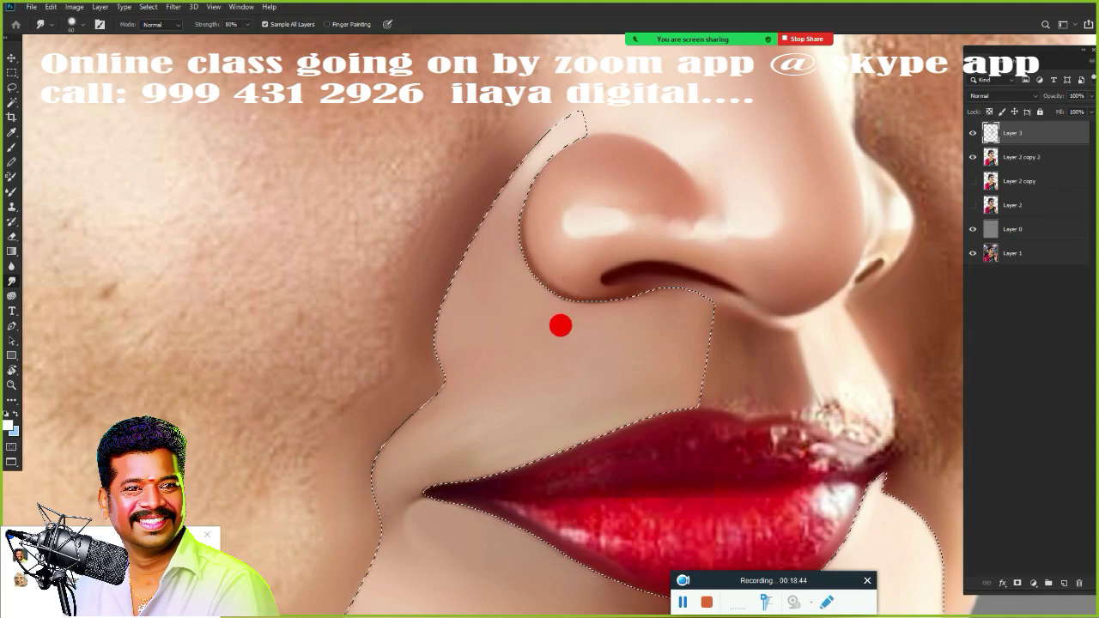
- Smudge the skin along the cheek contour near the lip corner
scroll(558, 321, down, 5)
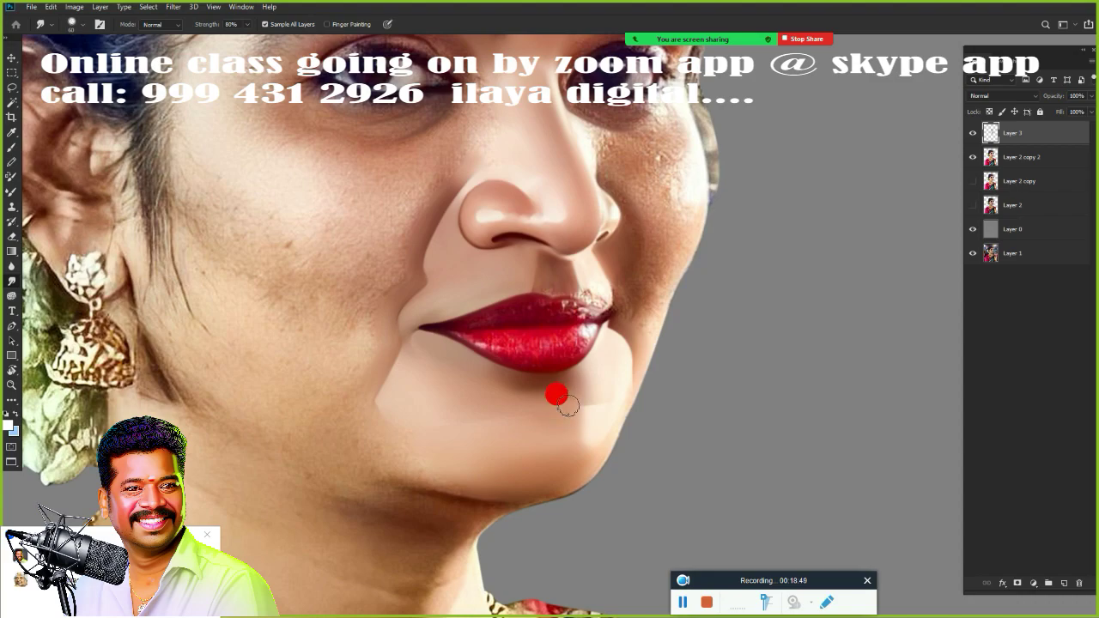
scroll(567, 397, down, 2)
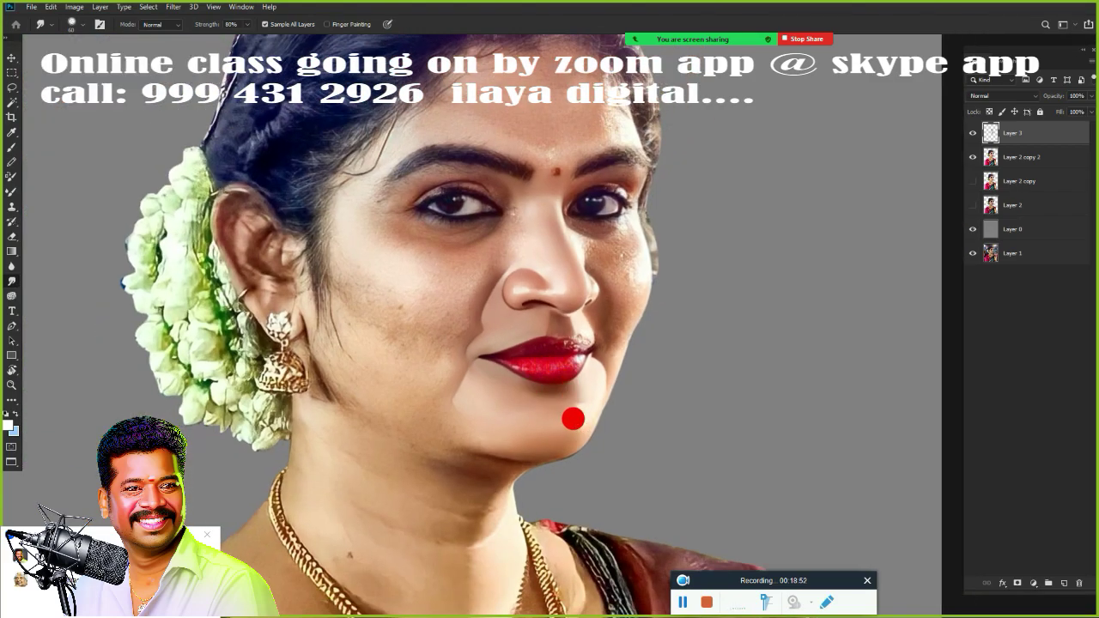
scroll(543, 384, up, 5)
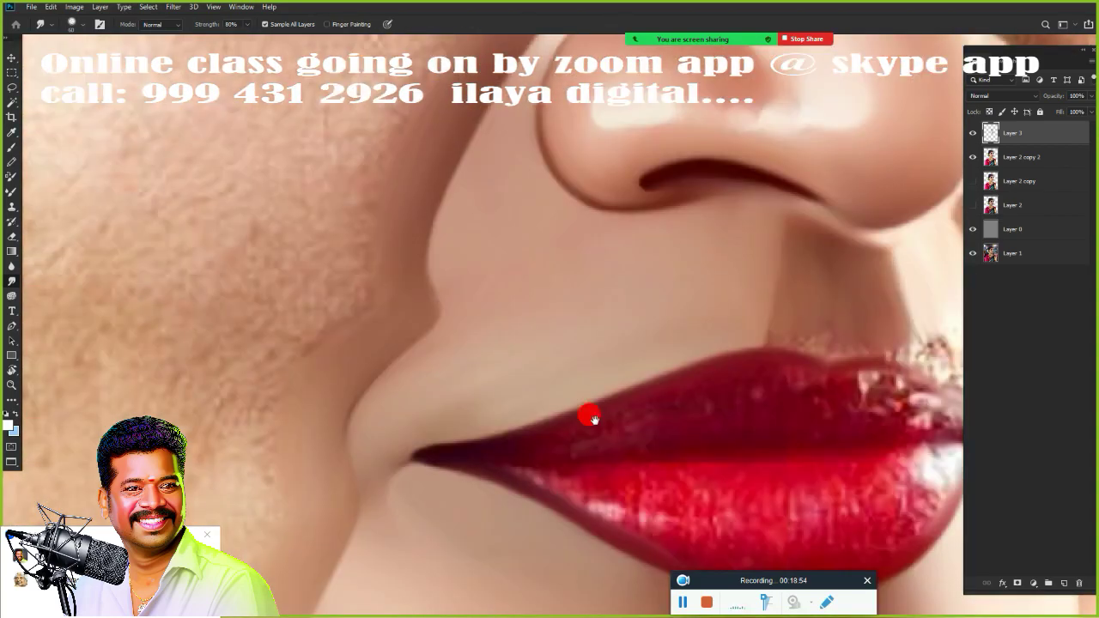
scroll(559, 346, up, 3)
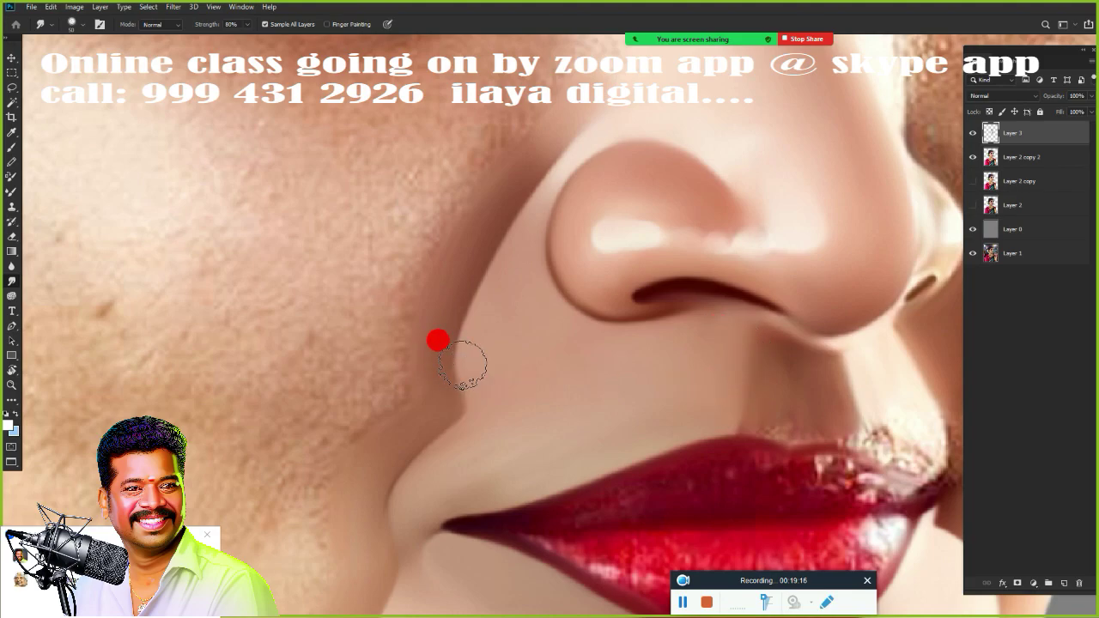
mouse_move(461, 420)
mouse_down()
mouse_move(407, 477)
mouse_move(458, 419)
mouse_move(400, 500)
mouse_up()
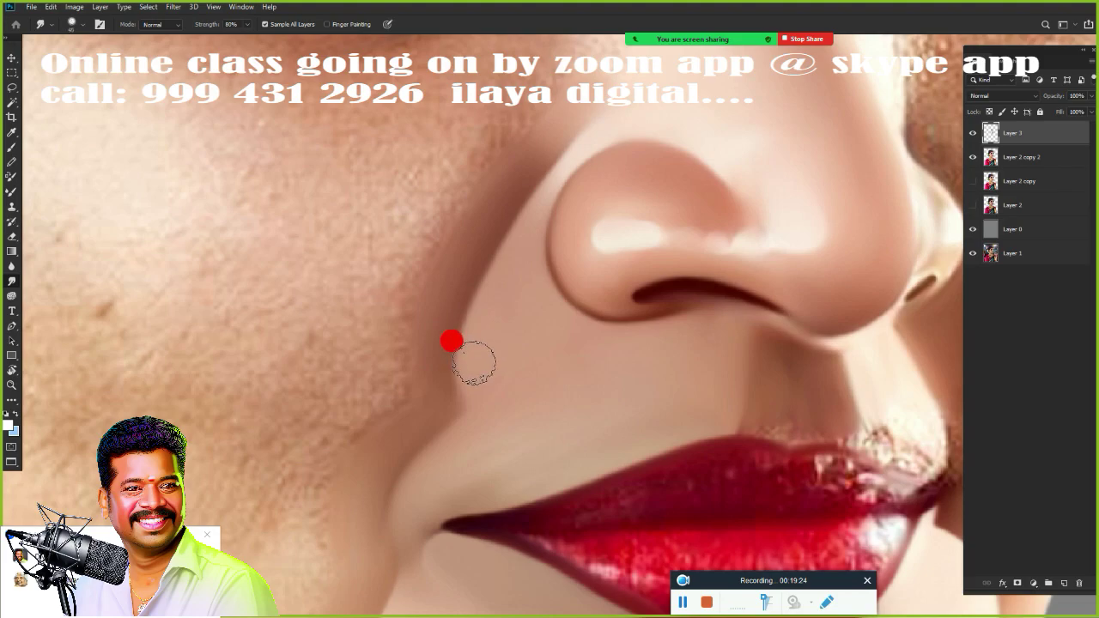
mouse_move(451, 342)
mouse_down()
mouse_move(441, 366)
mouse_move(454, 326)
mouse_up()
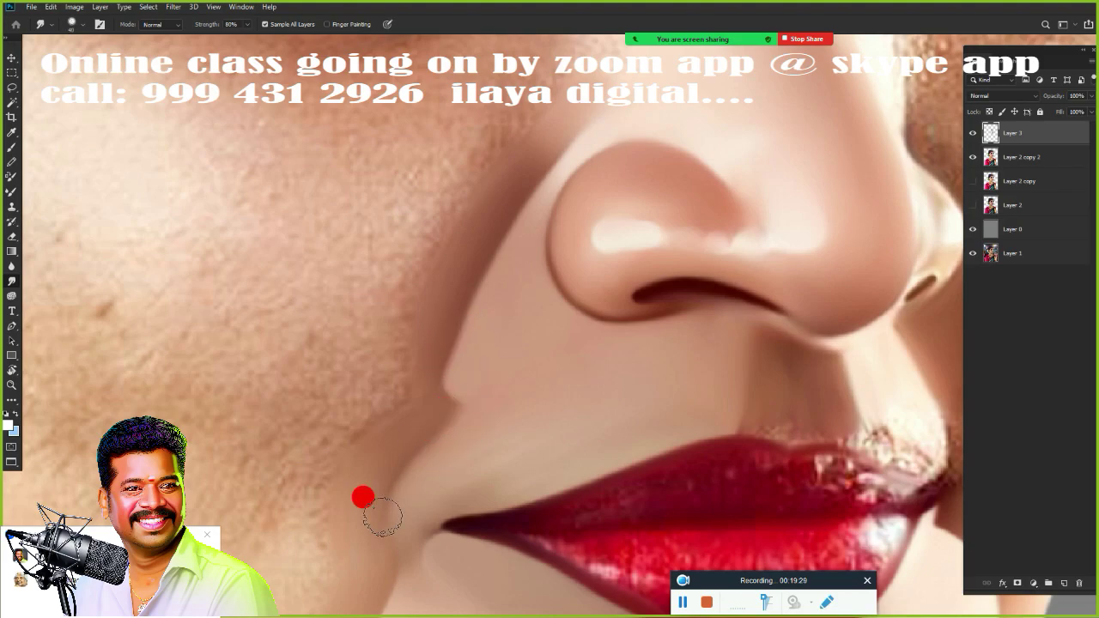
- Continue smoothing the cheek contour toward the chin and soften the right lip corner
drag(559, 521, 572, 228)
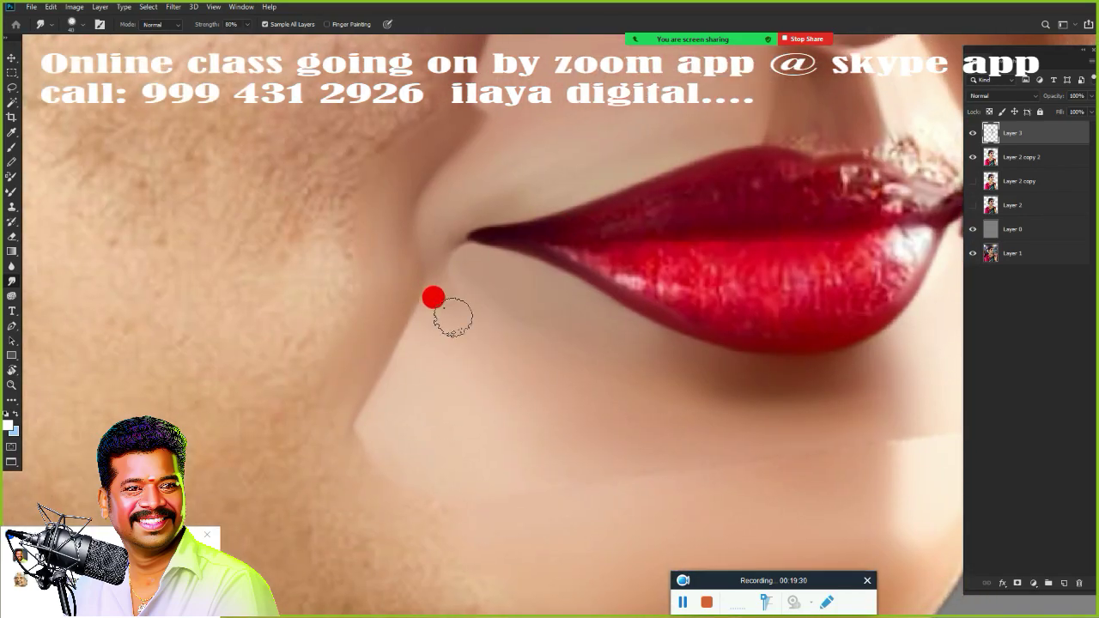
mouse_move(434, 298)
mouse_down()
mouse_move(386, 320)
mouse_move(403, 291)
mouse_move(404, 248)
mouse_move(362, 381)
mouse_move(381, 317)
mouse_move(338, 416)
mouse_move(365, 547)
mouse_up()
drag(657, 434, 286, 360)
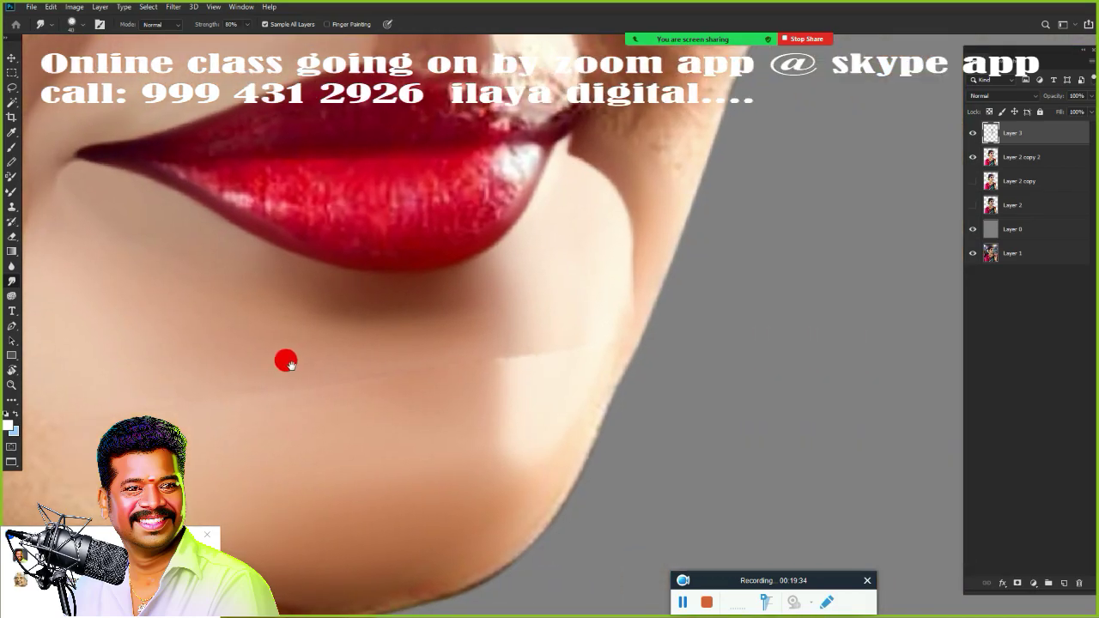
mouse_move(578, 166)
mouse_down()
mouse_move(626, 233)
mouse_move(627, 290)
mouse_move(612, 344)
mouse_move(560, 407)
mouse_move(543, 353)
mouse_move(474, 336)
mouse_move(548, 330)
mouse_move(486, 365)
mouse_move(595, 319)
mouse_move(660, 239)
mouse_move(642, 266)
mouse_move(649, 299)
mouse_move(613, 309)
mouse_move(596, 297)
mouse_move(586, 330)
mouse_move(602, 347)
mouse_move(623, 333)
mouse_move(619, 317)
mouse_move(570, 283)
mouse_move(552, 196)
mouse_move(515, 132)
mouse_move(503, 146)
mouse_move(504, 134)
mouse_move(551, 131)
mouse_move(526, 140)
mouse_move(537, 152)
mouse_move(522, 260)
mouse_move(529, 234)
mouse_move(499, 218)
mouse_move(592, 255)
mouse_move(519, 254)
mouse_move(566, 273)
mouse_move(539, 295)
mouse_move(553, 276)
mouse_move(612, 271)
mouse_move(589, 246)
mouse_move(631, 256)
mouse_move(678, 228)
mouse_move(662, 218)
mouse_move(642, 292)
mouse_move(455, 351)
mouse_move(461, 334)
mouse_move(562, 266)
mouse_move(539, 201)
mouse_move(503, 355)
mouse_move(469, 430)
mouse_move(550, 364)
mouse_move(520, 360)
mouse_move(598, 368)
mouse_move(592, 343)
mouse_move(588, 355)
mouse_move(650, 375)
mouse_move(540, 381)
mouse_move(784, 199)
mouse_move(689, 314)
mouse_move(606, 366)
mouse_move(582, 310)
mouse_move(618, 160)
mouse_move(663, 249)
mouse_up()
key(alt+bracketleft)
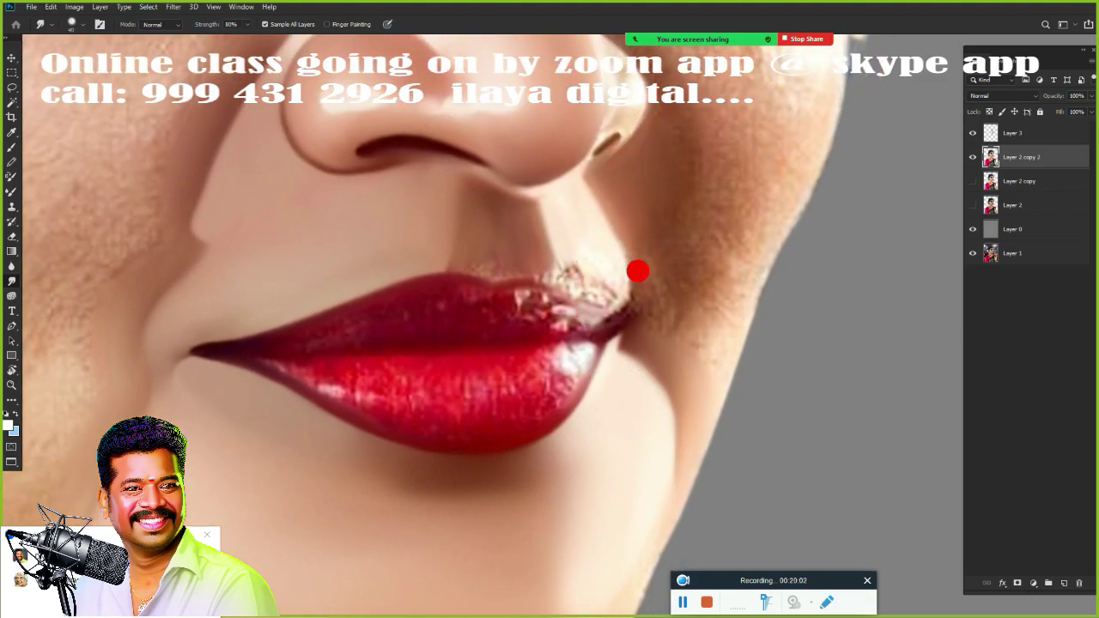
- Return to Layer 3 and smudge the skin around the upper-lip corner
click(1013, 134)
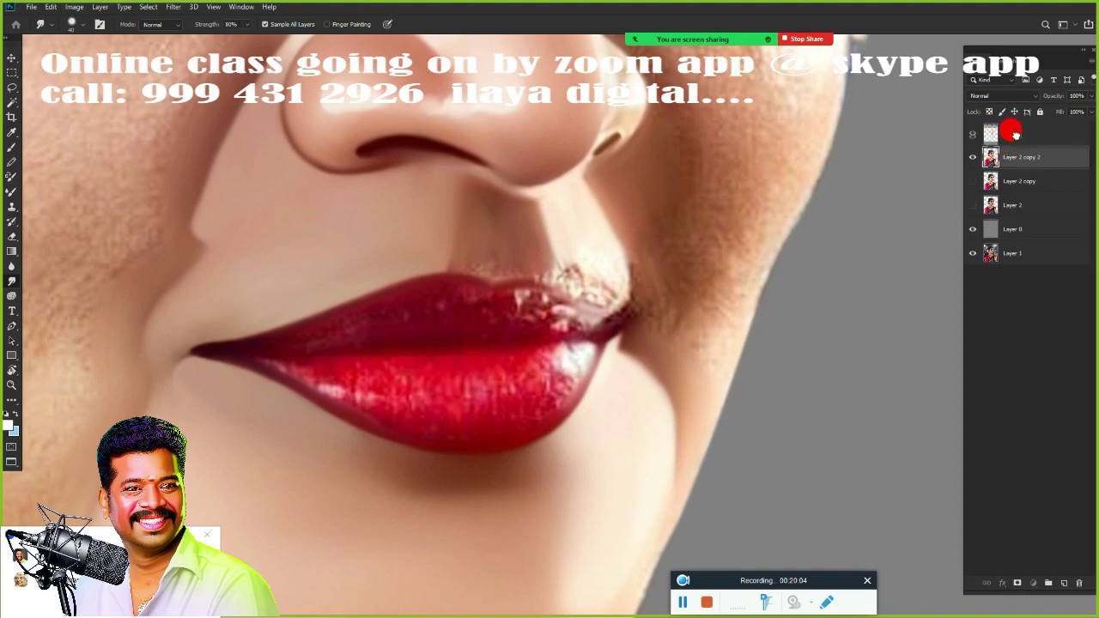
mouse_move(603, 264)
mouse_down()
mouse_move(618, 243)
mouse_move(638, 272)
mouse_move(613, 223)
mouse_up()
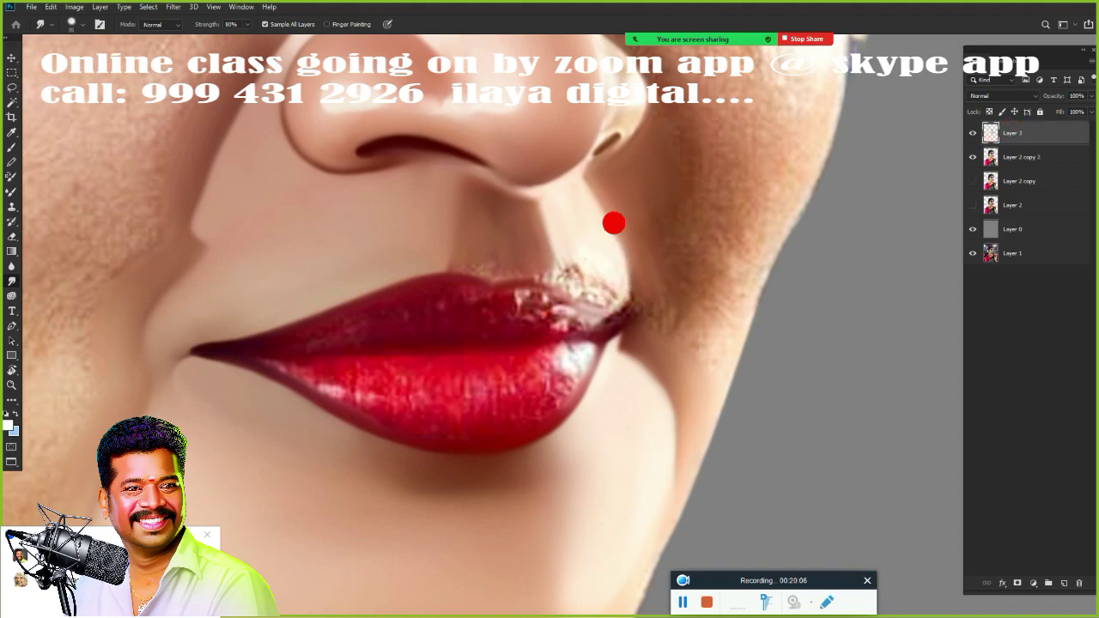
mouse_move(646, 285)
mouse_down()
mouse_move(633, 289)
mouse_move(645, 297)
mouse_move(641, 262)
mouse_move(647, 287)
mouse_move(662, 292)
mouse_move(609, 277)
mouse_up()
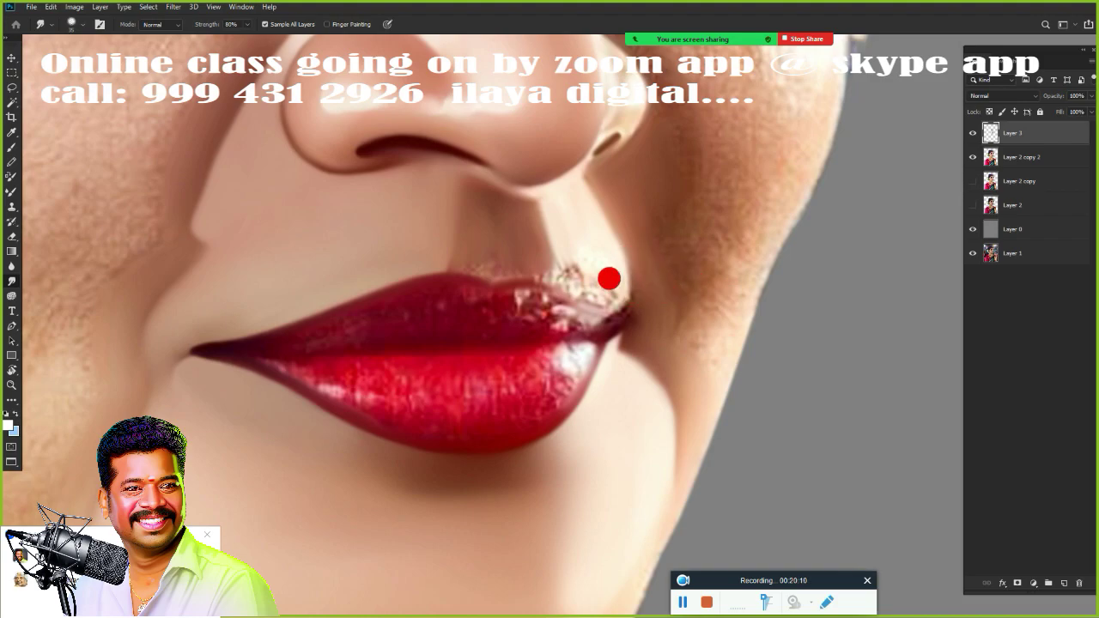
scroll(609, 277, down, 3)
scroll(598, 297, down, 3)
scroll(566, 363, up, 4)
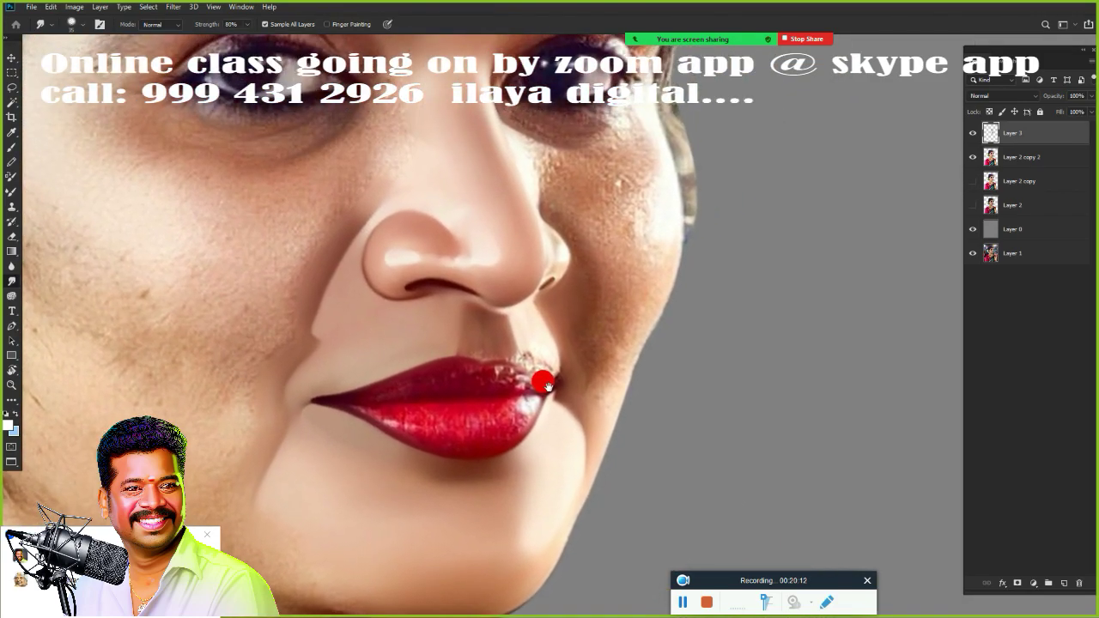
scroll(577, 370, up, 1)
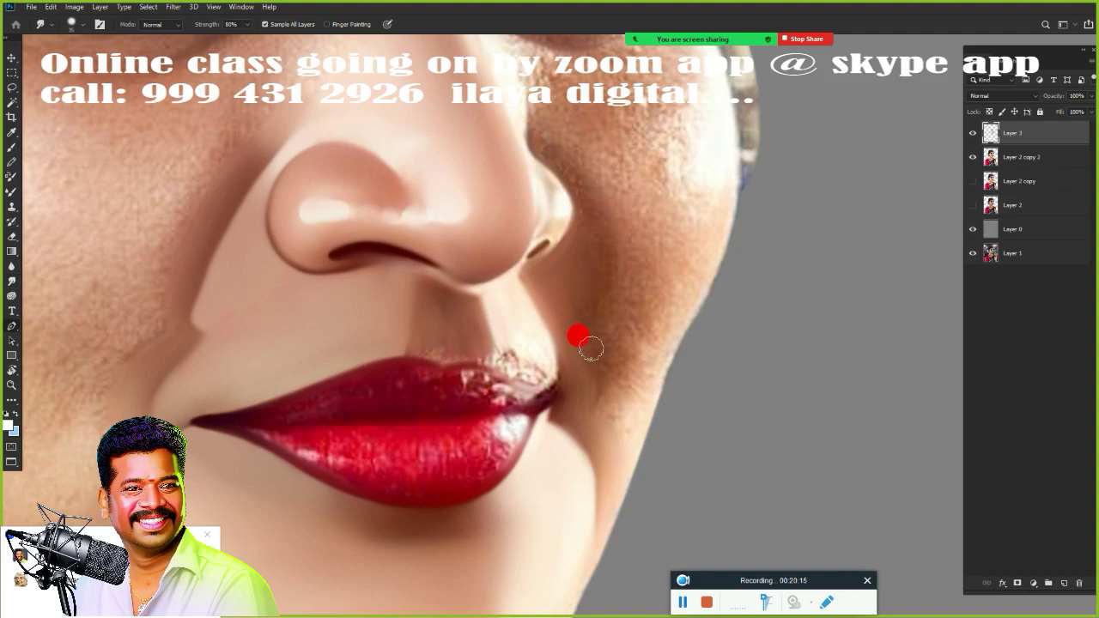
- Trace a pen path around the cheek from beside the nose past the lip corner and load it as a selection
key(p)
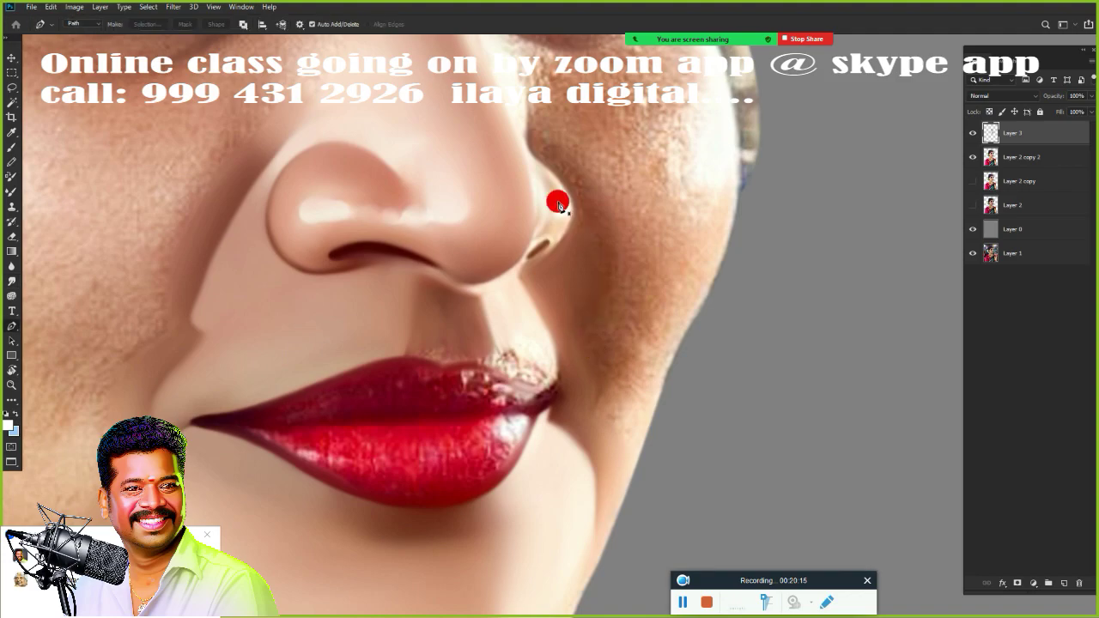
click(540, 126)
drag(560, 154, 568, 163)
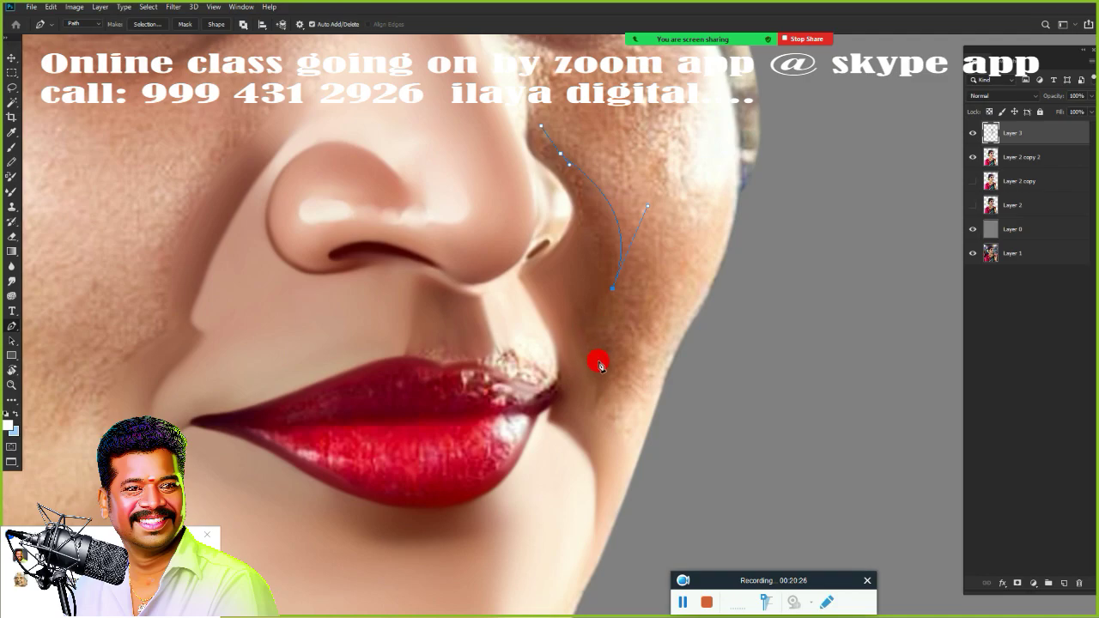
drag(590, 413, 614, 457)
click(558, 393)
click(539, 317)
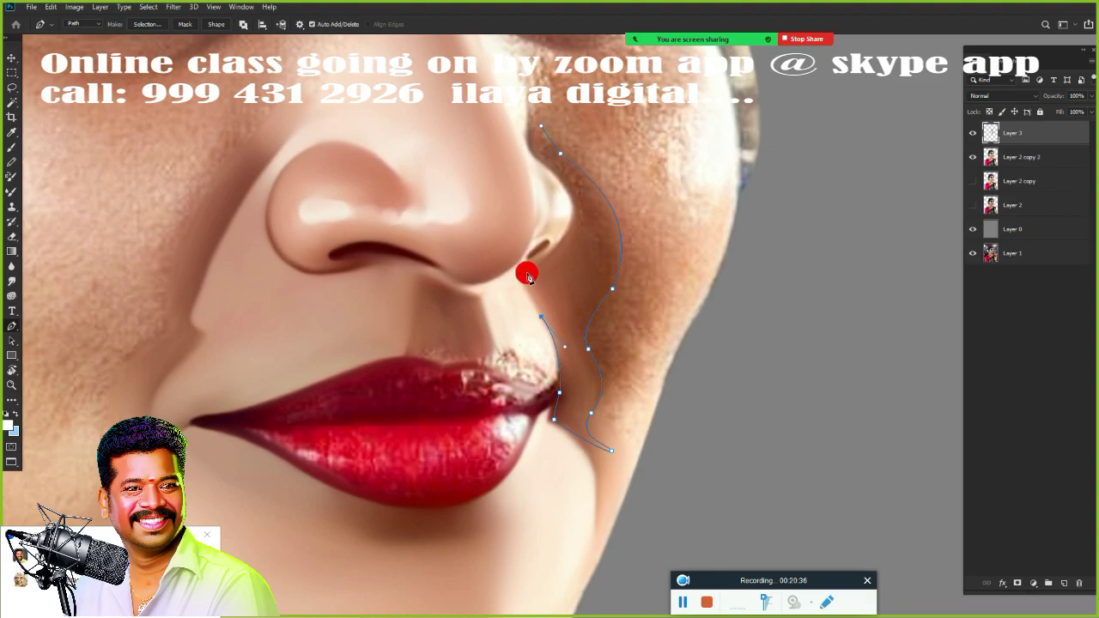
click(527, 274)
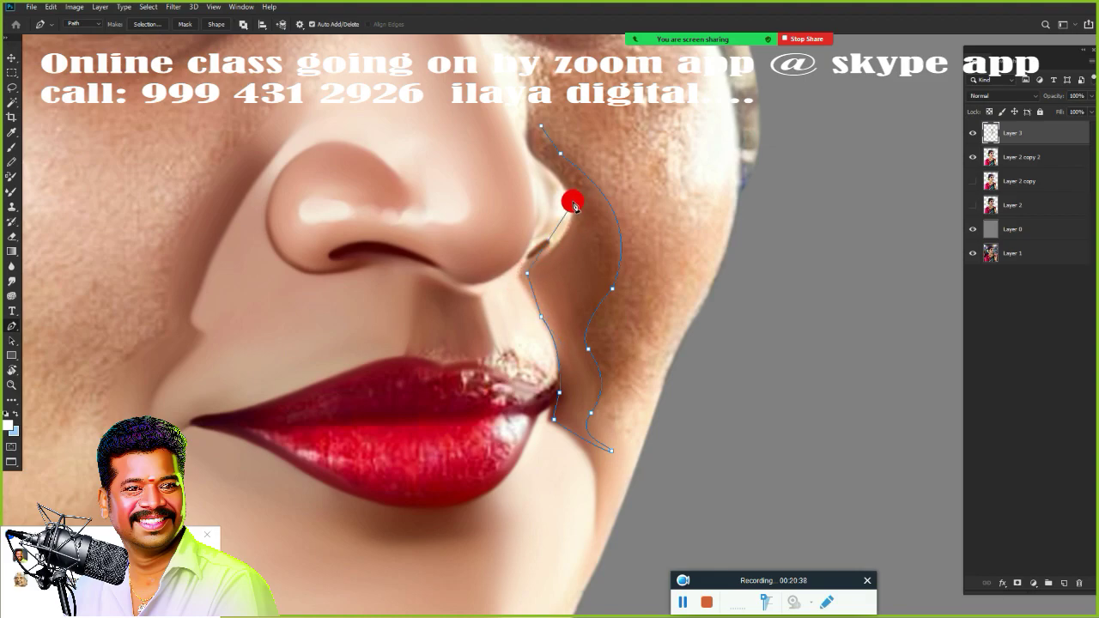
drag(573, 203, 560, 153)
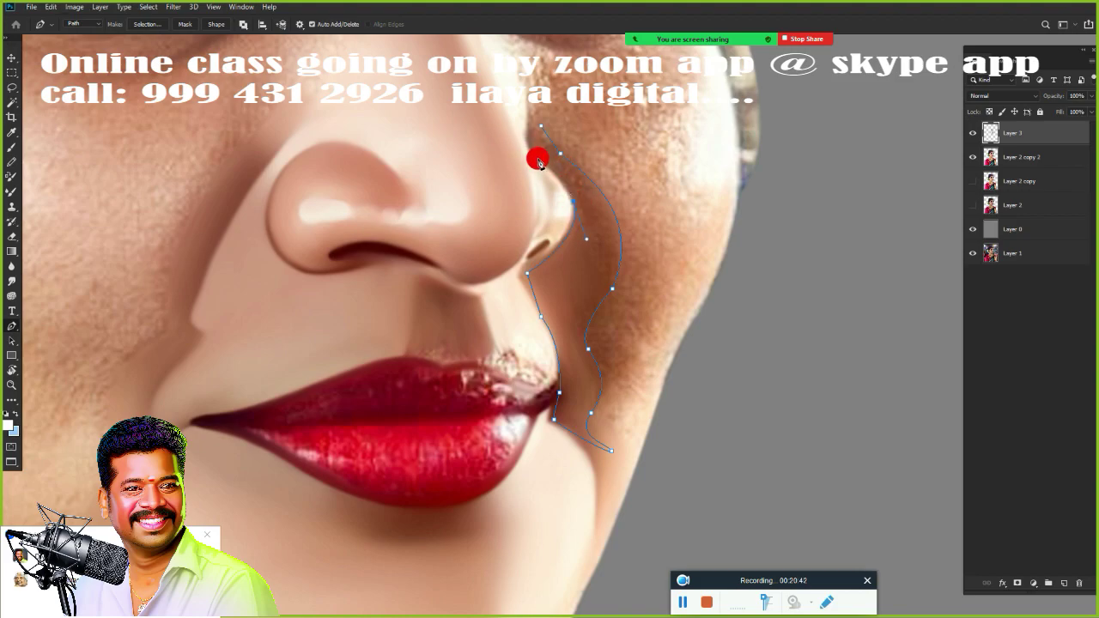
drag(539, 163, 524, 103)
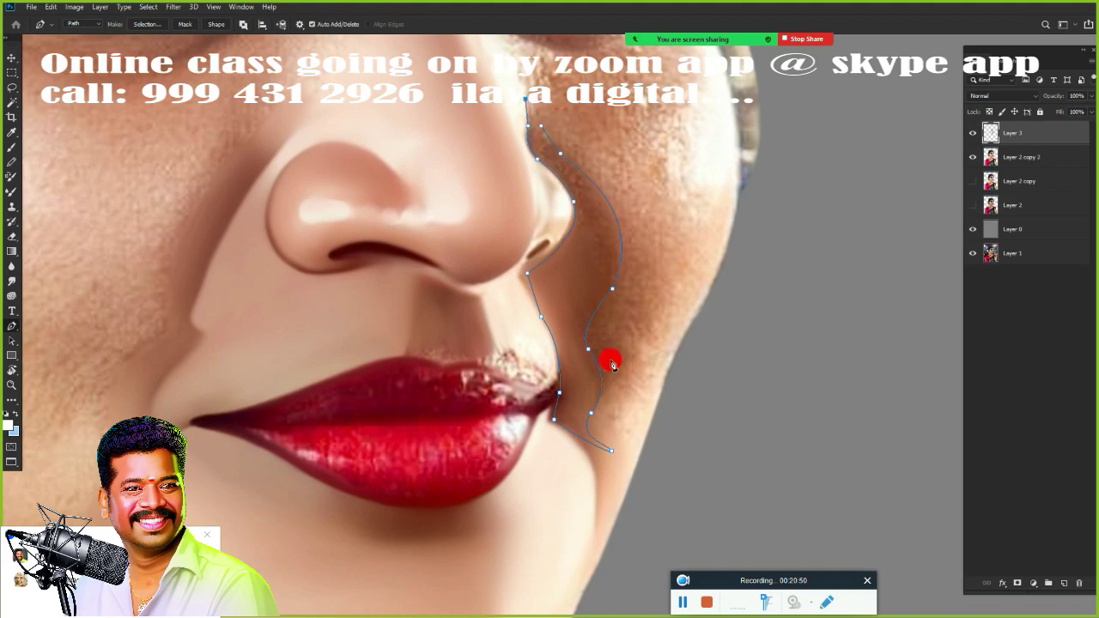
key(ctrl+Return)
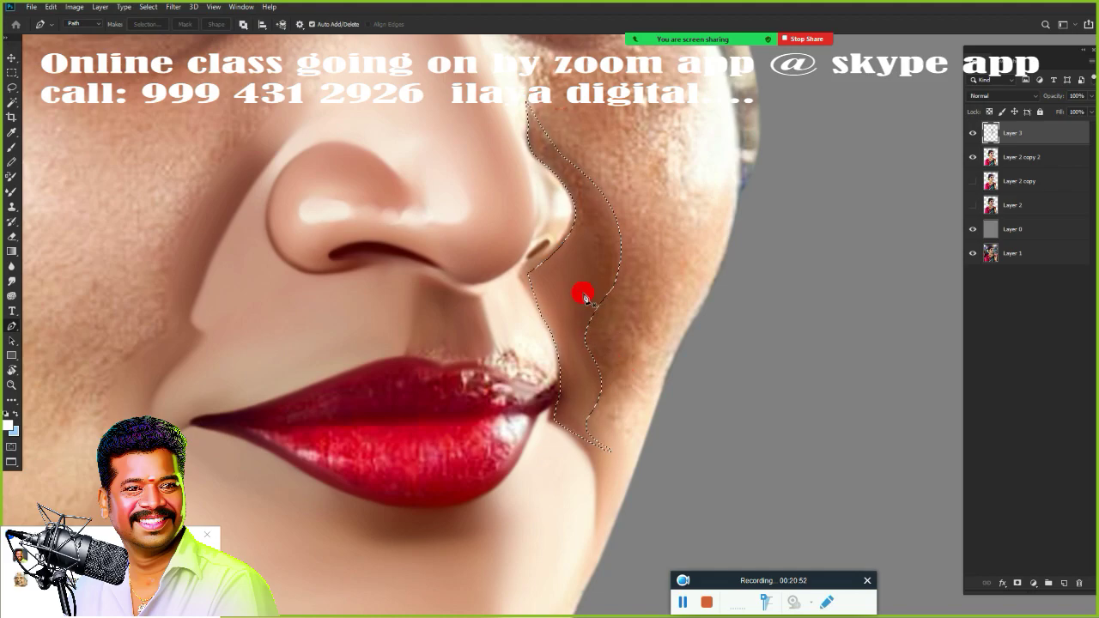
- Feather the cheek selection and return to the Smudge tool
key(shift+F6)
key(Return)
scroll(633, 309, up, 3)
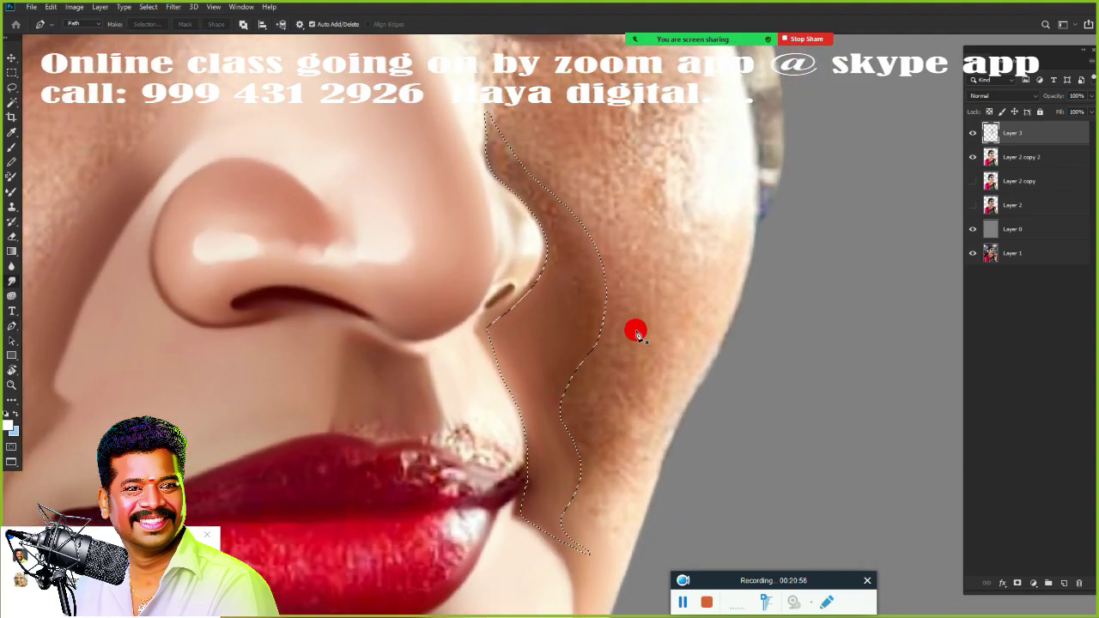
key(r)
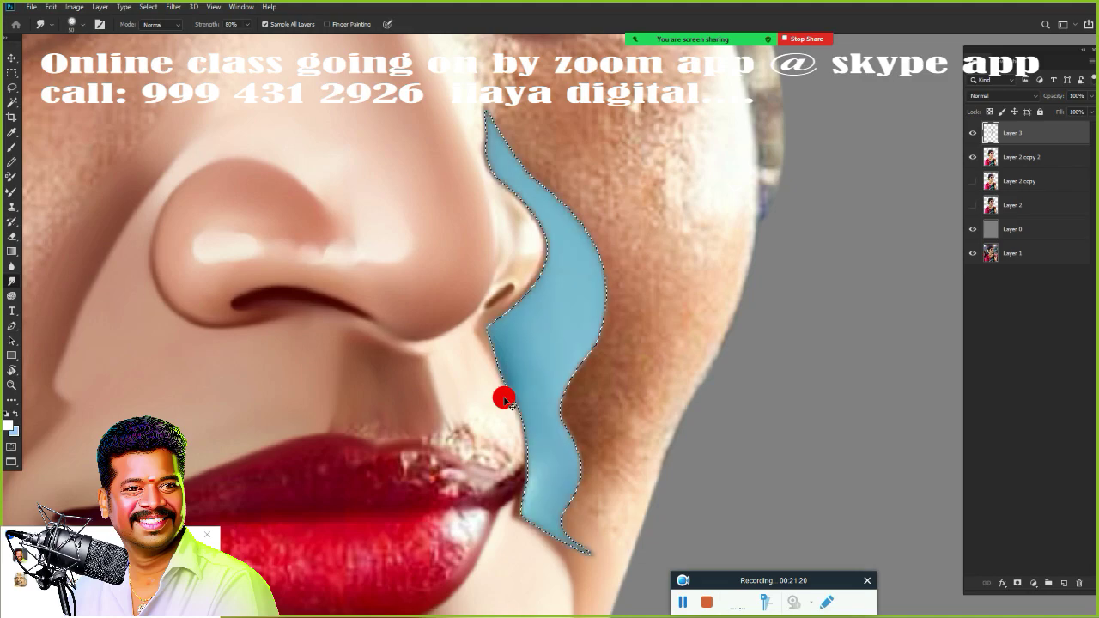
key(F6)
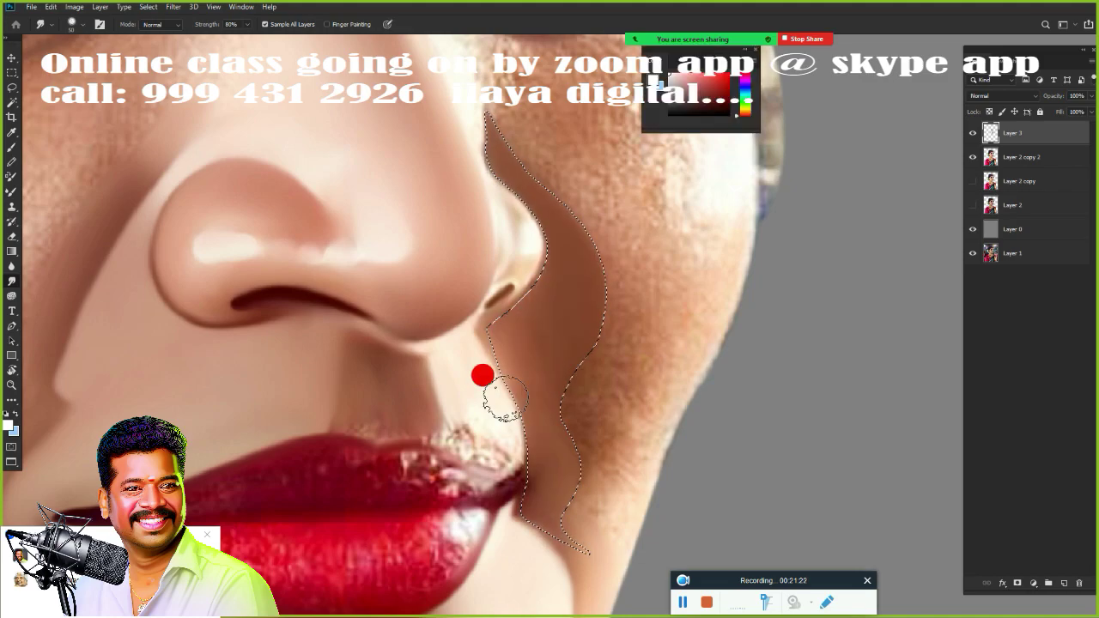
click(756, 53)
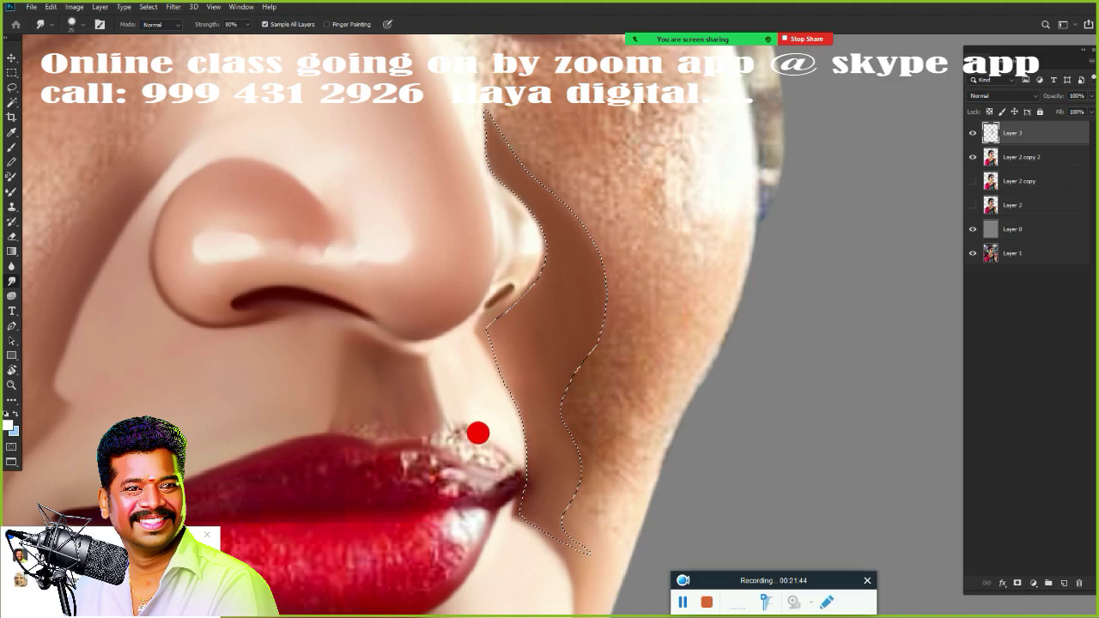
- Smudge the cheek inside the selection up and down its edge near the lip corner
mouse_move(575, 500)
mouse_down()
mouse_move(608, 530)
mouse_move(619, 510)
mouse_move(593, 371)
mouse_up()
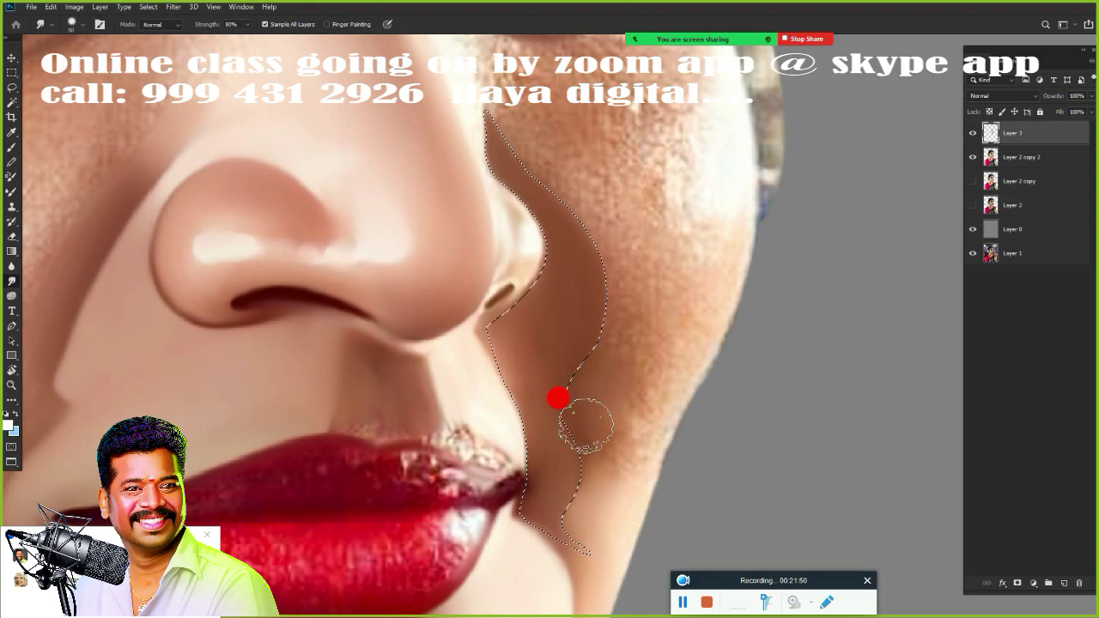
drag(583, 423, 572, 476)
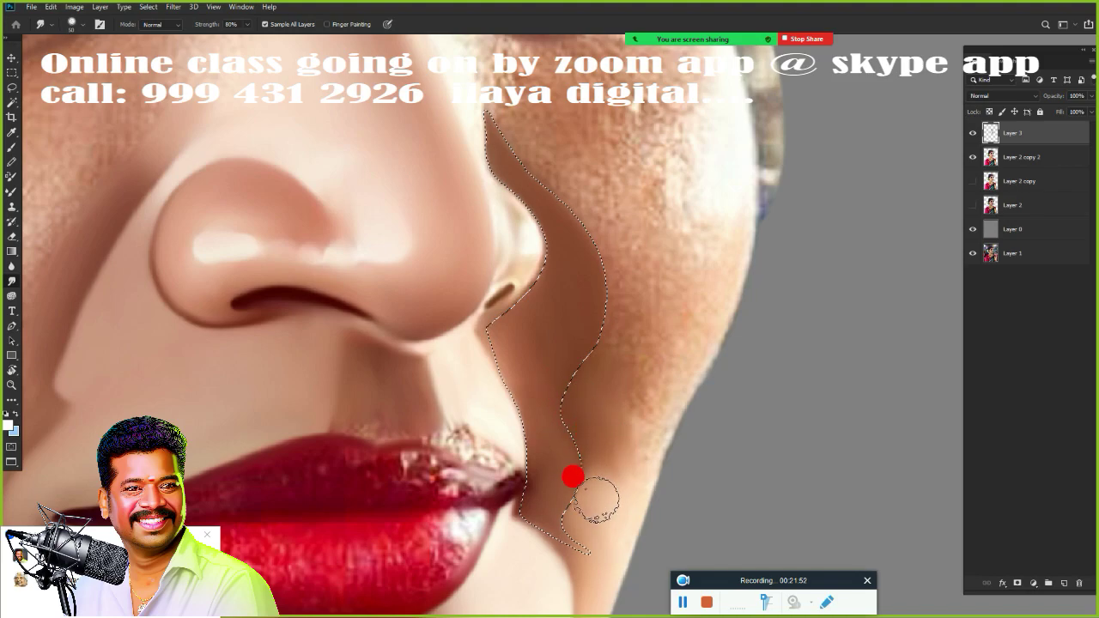
mouse_move(639, 366)
mouse_down()
mouse_move(601, 277)
mouse_move(606, 235)
mouse_move(613, 248)
mouse_move(595, 220)
mouse_move(635, 241)
mouse_move(591, 292)
mouse_move(574, 370)
mouse_move(569, 360)
mouse_move(540, 371)
mouse_move(552, 380)
mouse_move(578, 316)
mouse_up()
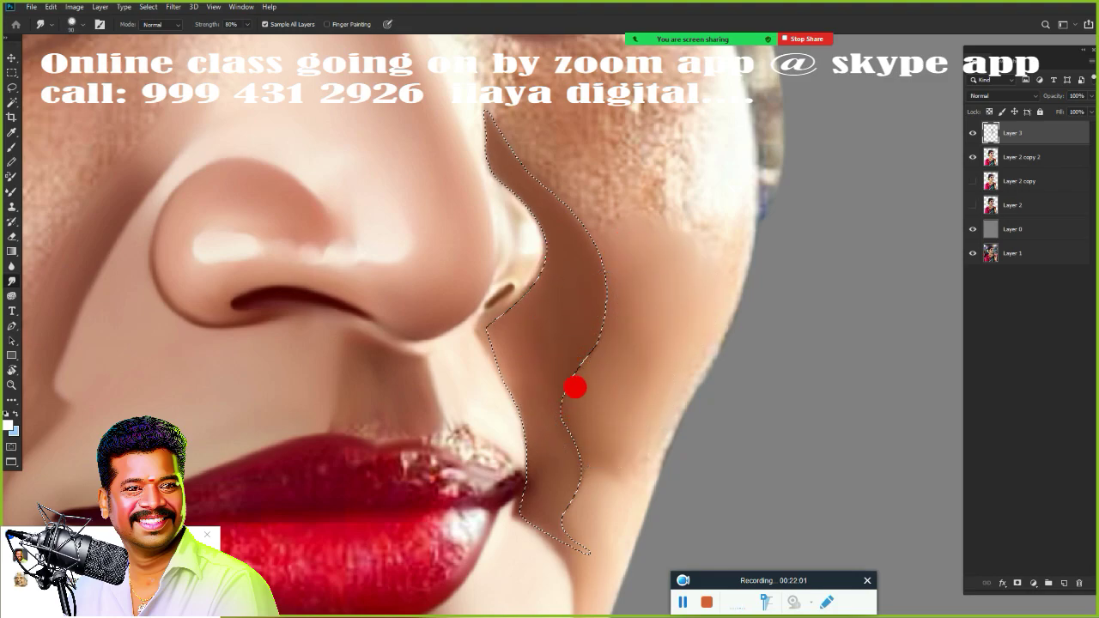
mouse_move(575, 388)
mouse_down()
mouse_move(589, 358)
mouse_move(559, 461)
mouse_move(577, 490)
mouse_move(620, 169)
mouse_move(541, 137)
mouse_move(501, 101)
mouse_move(526, 110)
mouse_move(562, 155)
mouse_move(510, 127)
mouse_move(552, 128)
mouse_move(606, 239)
mouse_up()
click(607, 299)
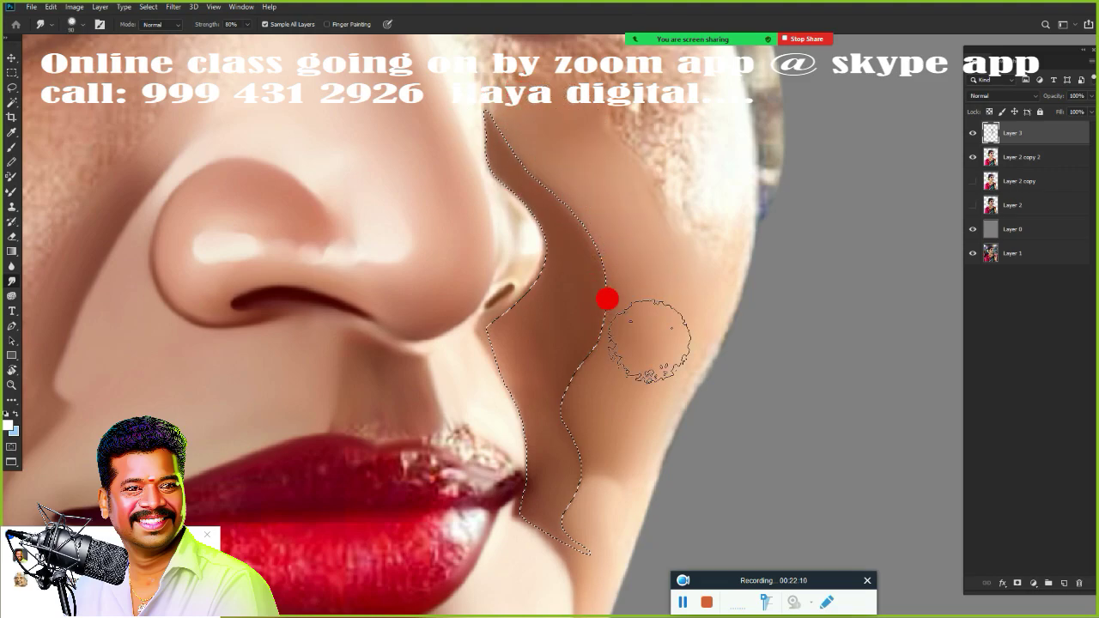
mouse_move(607, 298)
mouse_down()
mouse_move(642, 341)
mouse_move(608, 296)
mouse_up()
- Deselect, then smooth the nose-cheek edge and the skin above the upper lip
key(ctrl+d)
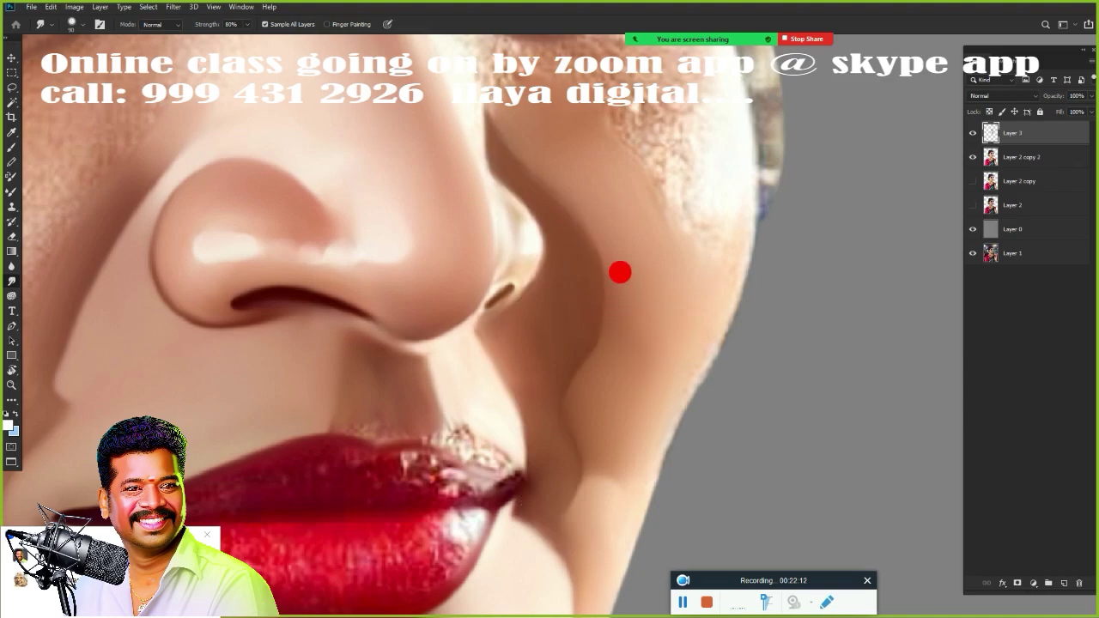
mouse_move(498, 112)
mouse_down()
mouse_move(545, 185)
mouse_move(511, 137)
mouse_move(581, 219)
mouse_move(570, 196)
mouse_move(609, 279)
mouse_move(586, 257)
mouse_move(547, 151)
mouse_move(515, 123)
mouse_move(564, 191)
mouse_move(557, 157)
mouse_move(587, 274)
mouse_move(554, 159)
mouse_move(551, 173)
mouse_move(515, 127)
mouse_move(557, 186)
mouse_move(504, 106)
mouse_move(537, 137)
mouse_move(602, 262)
mouse_move(585, 197)
mouse_move(620, 273)
mouse_move(609, 258)
mouse_move(606, 349)
mouse_move(610, 312)
mouse_move(594, 380)
mouse_move(605, 296)
mouse_move(593, 375)
mouse_move(556, 337)
mouse_move(579, 399)
mouse_move(534, 363)
mouse_move(551, 399)
mouse_move(551, 425)
mouse_move(539, 414)
mouse_move(542, 468)
mouse_move(563, 503)
mouse_move(564, 484)
mouse_move(548, 456)
mouse_move(556, 520)
mouse_move(530, 396)
mouse_move(520, 379)
mouse_move(498, 380)
mouse_move(474, 337)
mouse_move(511, 439)
mouse_move(576, 400)
mouse_move(628, 328)
mouse_move(644, 350)
mouse_up()
scroll(644, 350, down, 4)
scroll(679, 412, up, 5)
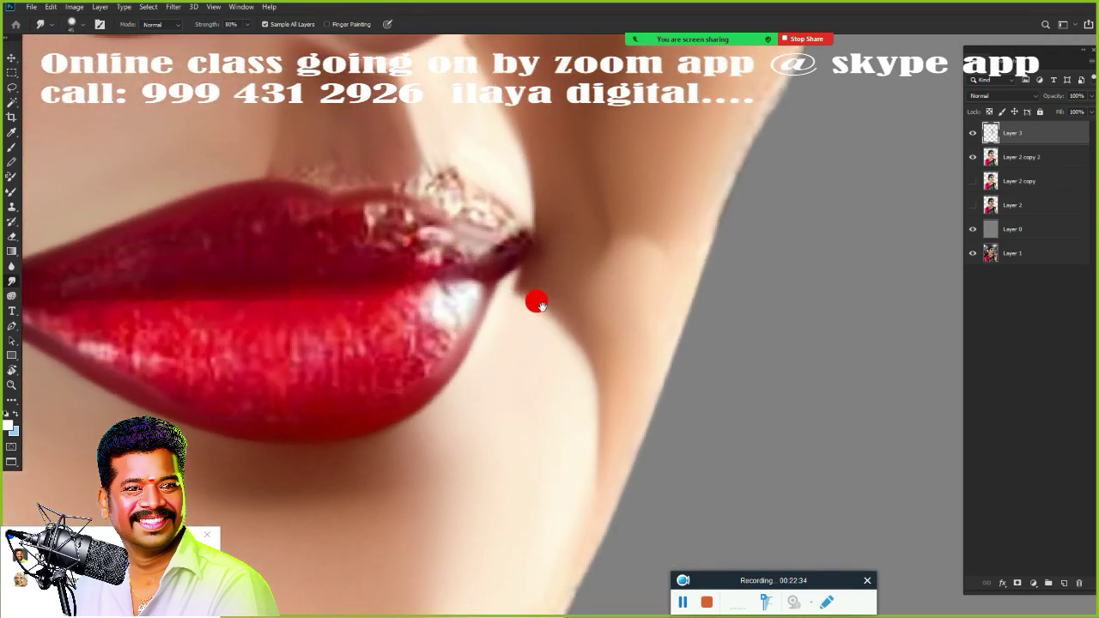
mouse_move(536, 302)
mouse_down()
mouse_move(584, 350)
mouse_move(552, 277)
mouse_move(554, 335)
mouse_move(585, 365)
mouse_move(441, 228)
mouse_up()
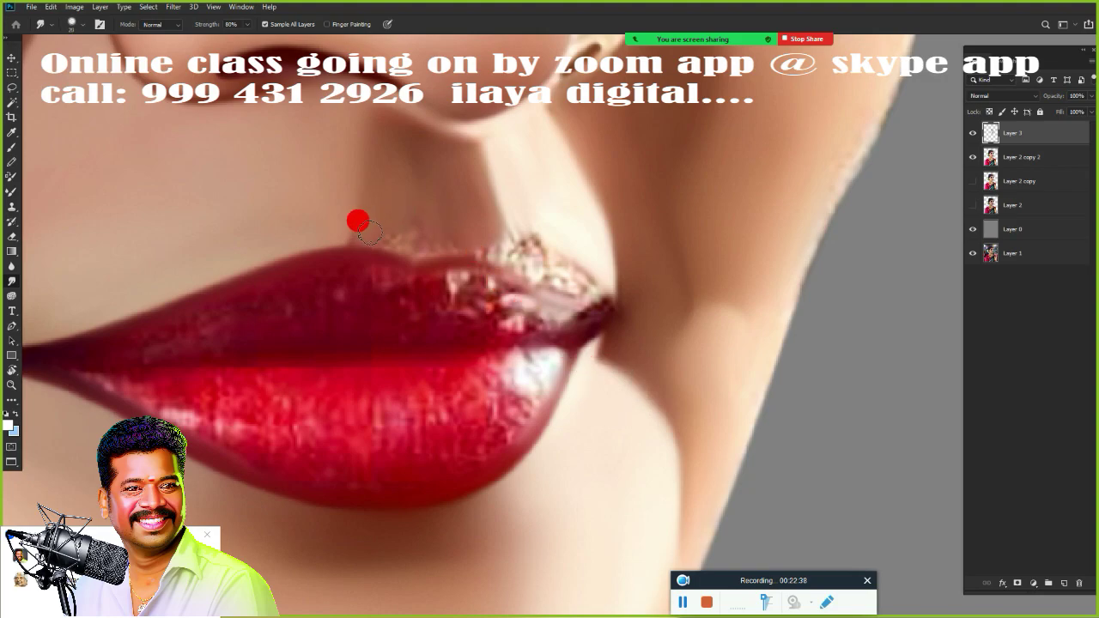
mouse_move(347, 214)
mouse_down()
mouse_move(389, 232)
mouse_move(395, 255)
mouse_move(367, 234)
mouse_move(342, 235)
mouse_move(537, 243)
mouse_move(484, 218)
mouse_move(496, 237)
mouse_move(485, 239)
mouse_move(520, 254)
mouse_move(505, 215)
mouse_move(520, 242)
mouse_move(533, 221)
mouse_move(564, 240)
mouse_move(545, 222)
mouse_move(576, 260)
mouse_move(507, 224)
mouse_move(602, 301)
mouse_move(596, 272)
mouse_move(616, 321)
mouse_move(590, 315)
mouse_move(620, 309)
mouse_move(622, 293)
mouse_move(601, 322)
mouse_move(586, 331)
mouse_move(589, 319)
mouse_move(568, 338)
mouse_move(566, 330)
mouse_move(563, 365)
mouse_move(560, 348)
mouse_move(600, 317)
mouse_move(552, 282)
mouse_move(584, 304)
mouse_up()
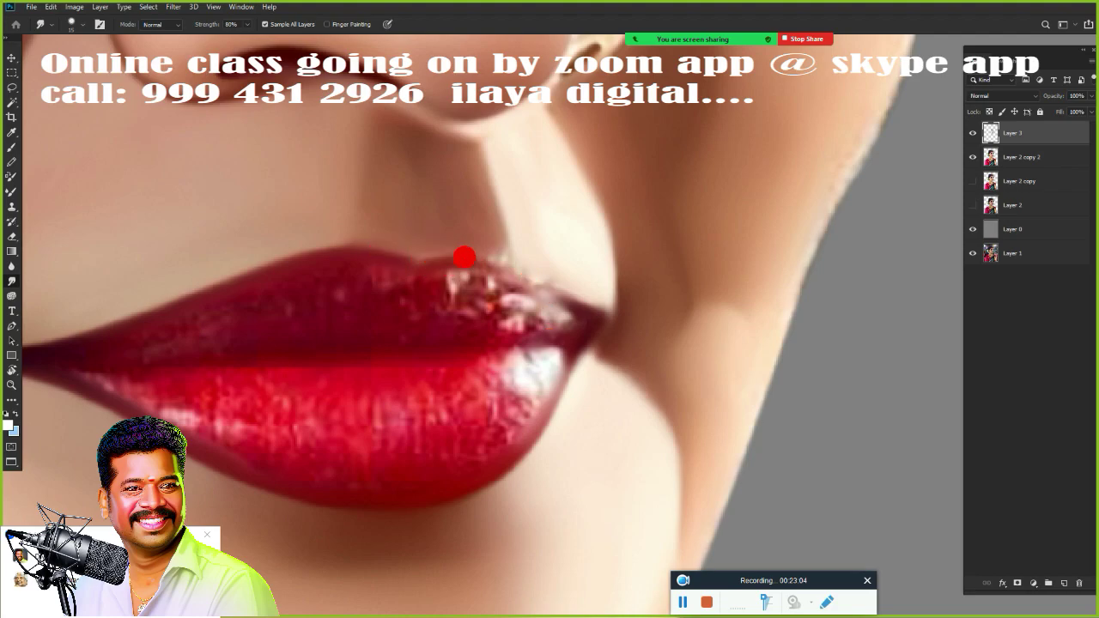
- Reshape and soften the upper-lip outline toward the corner, then view the whole face
mouse_move(487, 262)
mouse_down()
mouse_move(571, 300)
mouse_move(487, 264)
mouse_move(554, 288)
mouse_move(519, 257)
mouse_move(555, 248)
mouse_move(537, 259)
mouse_move(587, 288)
mouse_move(577, 289)
mouse_move(607, 319)
mouse_move(586, 331)
mouse_move(516, 294)
mouse_move(514, 255)
mouse_move(522, 260)
mouse_move(449, 237)
mouse_move(451, 249)
mouse_move(425, 243)
mouse_move(484, 249)
mouse_move(409, 251)
mouse_up()
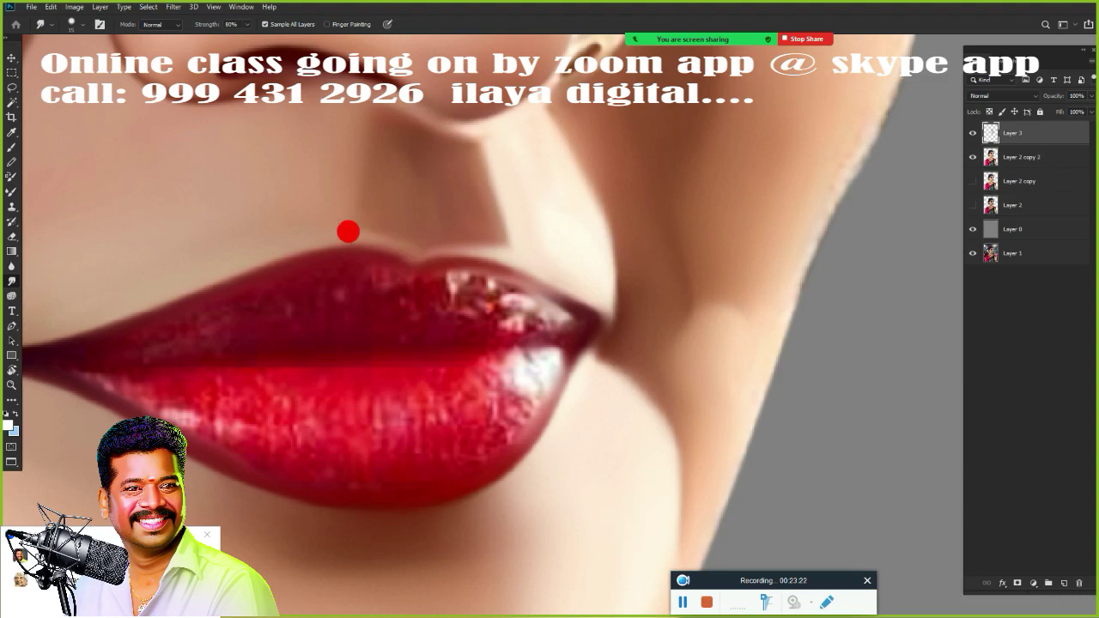
mouse_move(505, 247)
mouse_down()
mouse_move(409, 254)
mouse_move(498, 248)
mouse_move(437, 238)
mouse_up()
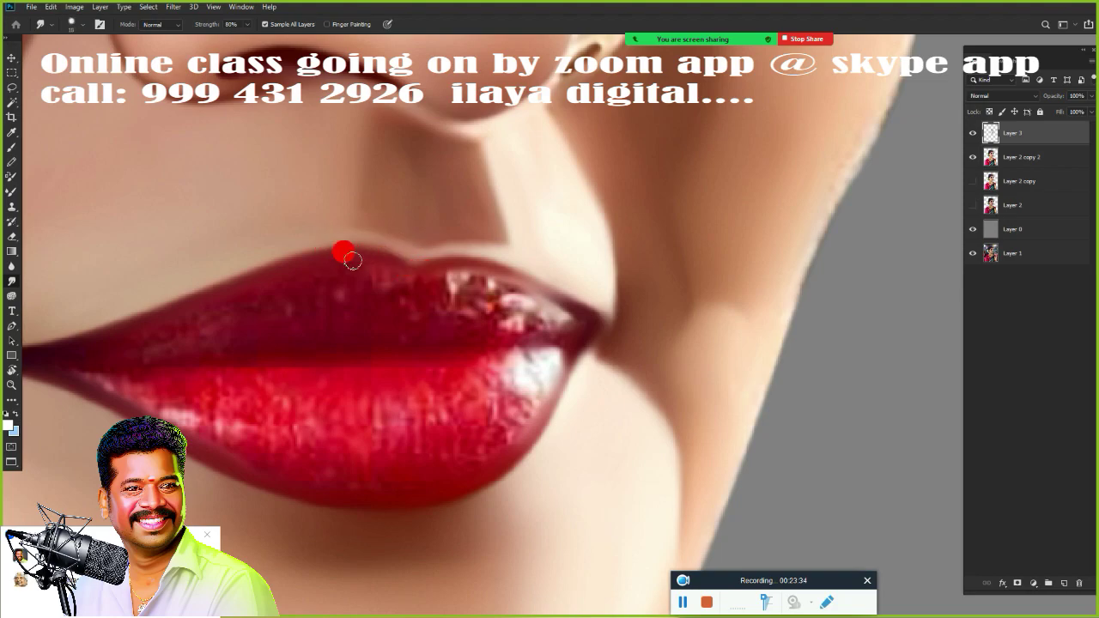
mouse_move(380, 258)
mouse_down()
mouse_move(297, 270)
mouse_move(376, 250)
mouse_up()
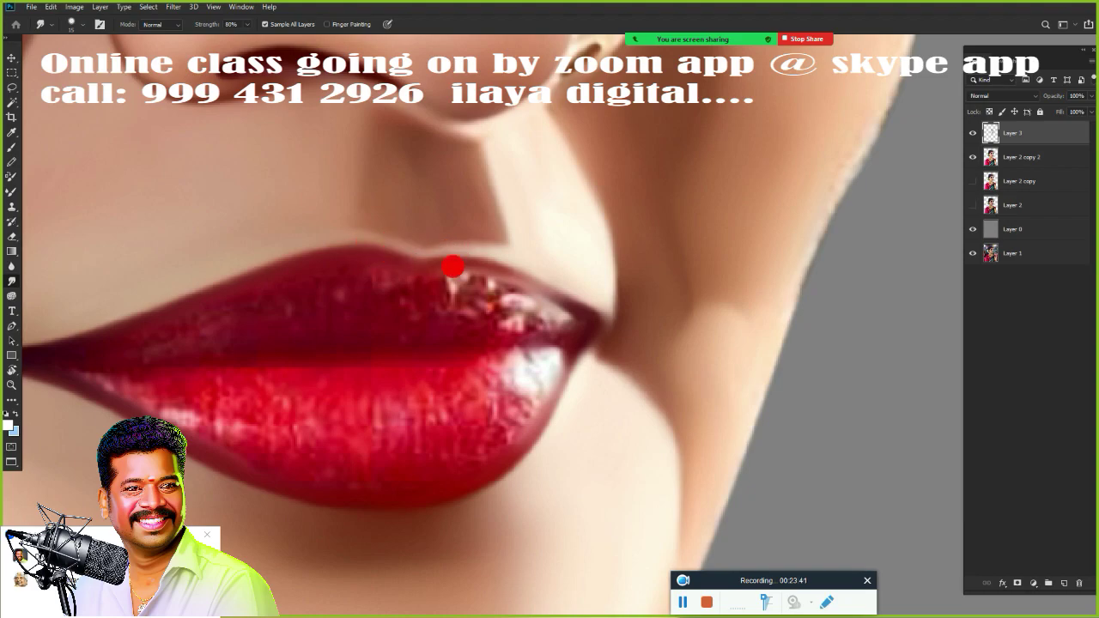
mouse_move(511, 277)
mouse_down()
mouse_move(571, 307)
mouse_move(492, 267)
mouse_move(570, 303)
mouse_move(449, 269)
mouse_move(418, 248)
mouse_move(476, 237)
mouse_move(350, 224)
mouse_move(390, 224)
mouse_move(430, 239)
mouse_move(298, 233)
mouse_up()
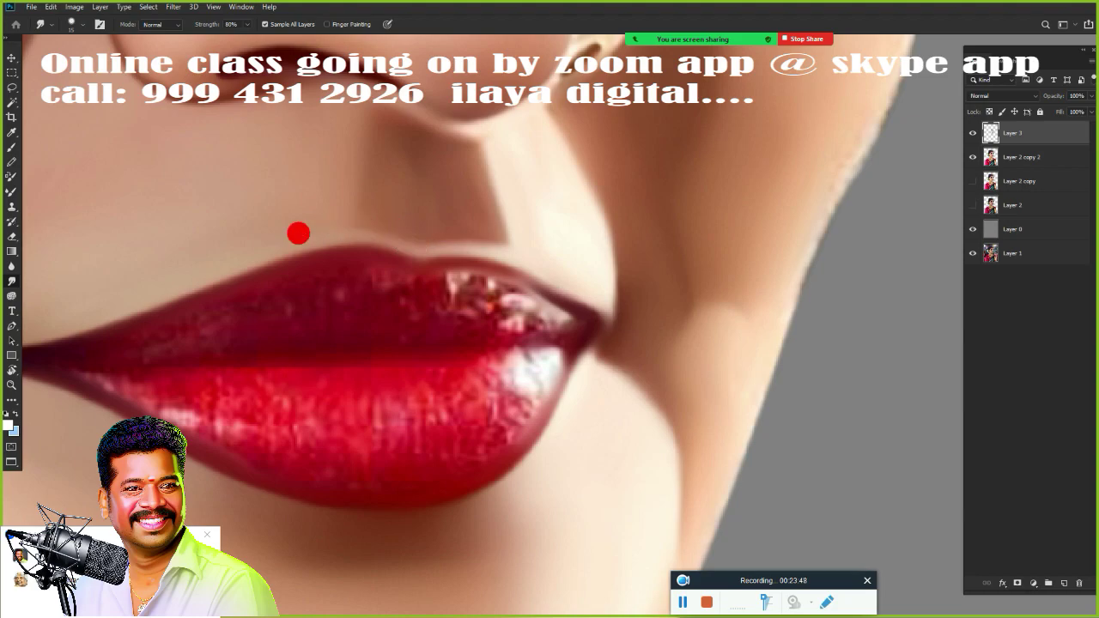
key(ctrl+0)
- Zoom in on the lips and smudge the nose-side shadow down onto the upper lip
drag(442, 385, 502, 486)
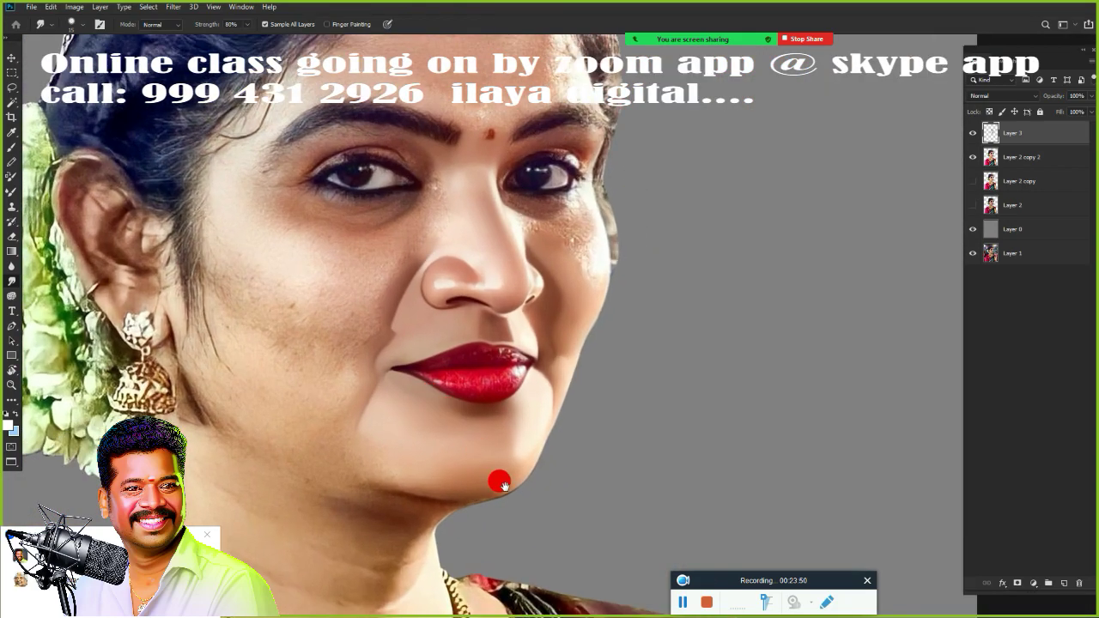
drag(487, 419, 536, 435)
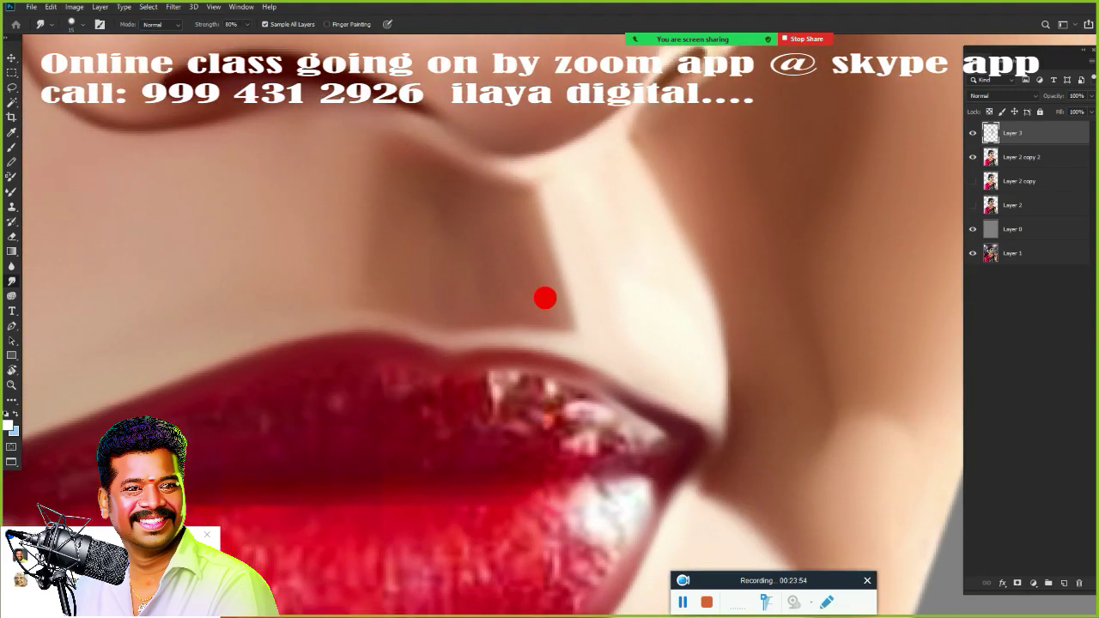
drag(544, 298, 532, 222)
mouse_move(533, 165)
mouse_down()
mouse_move(523, 208)
mouse_move(568, 215)
mouse_move(534, 244)
mouse_move(568, 295)
mouse_move(548, 294)
mouse_move(581, 308)
mouse_move(566, 318)
mouse_move(526, 251)
mouse_move(526, 224)
mouse_move(555, 291)
mouse_move(570, 290)
mouse_move(503, 207)
mouse_move(527, 202)
mouse_move(510, 206)
mouse_move(518, 255)
mouse_move(565, 313)
mouse_move(513, 299)
mouse_move(547, 272)
mouse_move(509, 256)
mouse_move(510, 212)
mouse_move(492, 210)
mouse_move(540, 233)
mouse_move(568, 304)
mouse_move(538, 217)
mouse_move(529, 296)
mouse_move(496, 260)
mouse_move(458, 256)
mouse_move(383, 200)
mouse_move(381, 169)
mouse_move(376, 178)
mouse_move(403, 203)
mouse_move(371, 218)
mouse_move(420, 268)
mouse_move(374, 279)
mouse_move(424, 294)
mouse_move(344, 262)
mouse_move(401, 250)
mouse_move(347, 188)
mouse_move(388, 175)
mouse_move(359, 156)
mouse_move(400, 173)
mouse_move(455, 219)
mouse_move(439, 277)
mouse_move(499, 226)
mouse_move(507, 232)
mouse_move(489, 294)
mouse_move(336, 270)
mouse_move(313, 177)
mouse_move(308, 250)
mouse_move(544, 240)
mouse_move(507, 217)
mouse_move(296, 230)
mouse_move(266, 171)
mouse_move(506, 198)
mouse_move(503, 166)
mouse_move(449, 204)
mouse_move(505, 238)
mouse_move(513, 175)
mouse_move(529, 269)
mouse_move(683, 431)
mouse_move(601, 318)
mouse_move(677, 277)
mouse_move(444, 409)
mouse_move(557, 326)
mouse_move(527, 387)
mouse_up()
key(ctrl+0)
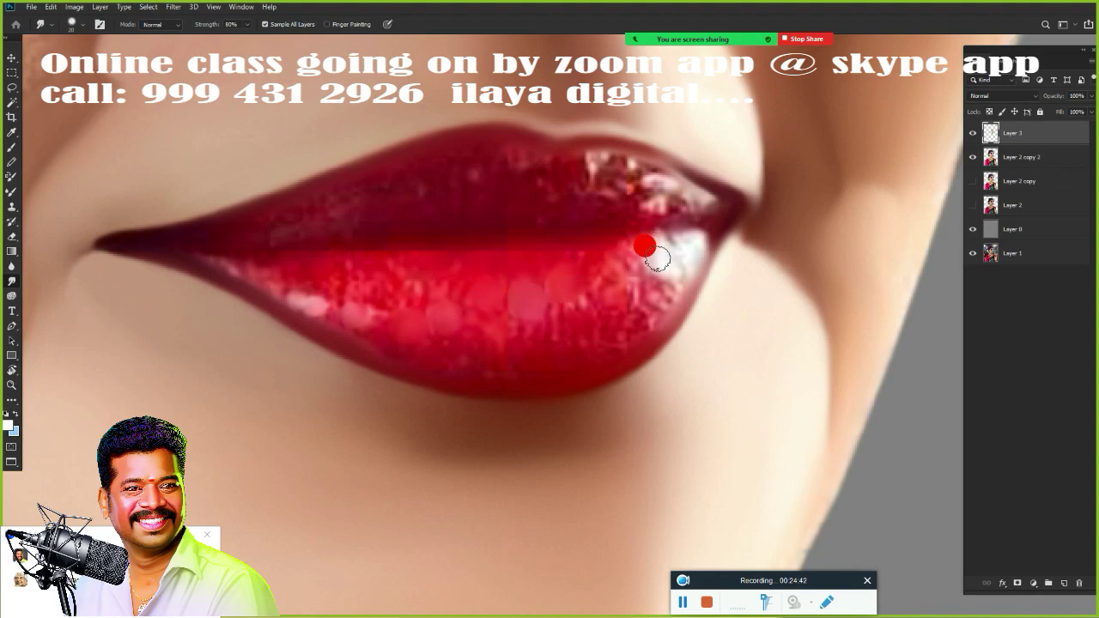
- Shrink the Smudge brush to 10 and smooth the upper lip's texture, edge and highlight
key(bracketleft)
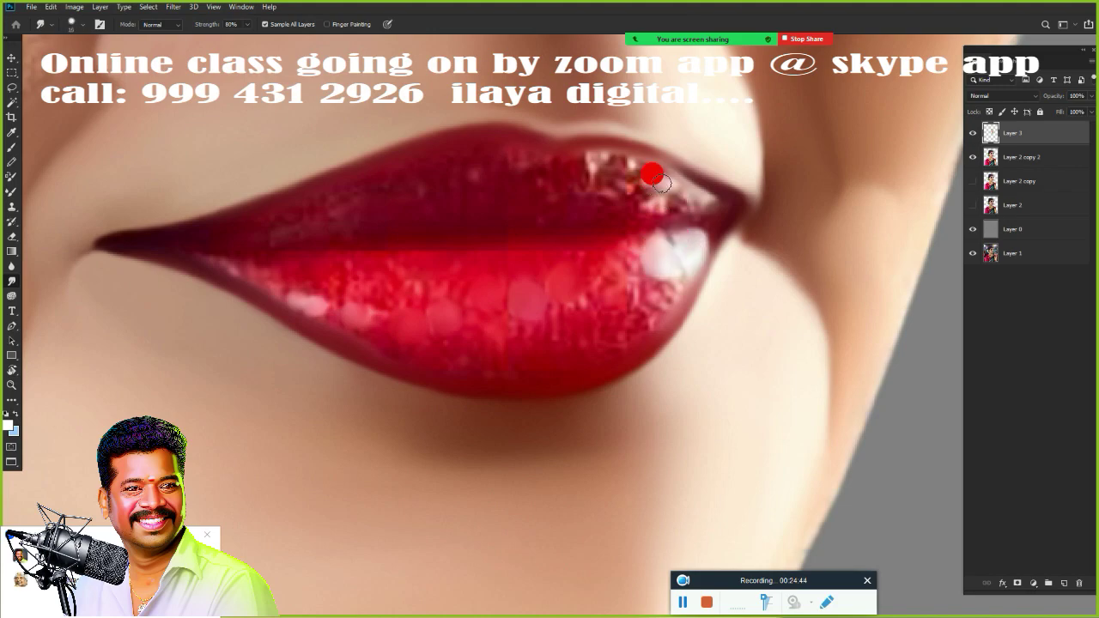
mouse_move(652, 175)
mouse_down()
mouse_move(674, 177)
mouse_move(653, 192)
mouse_move(632, 174)
mouse_up()
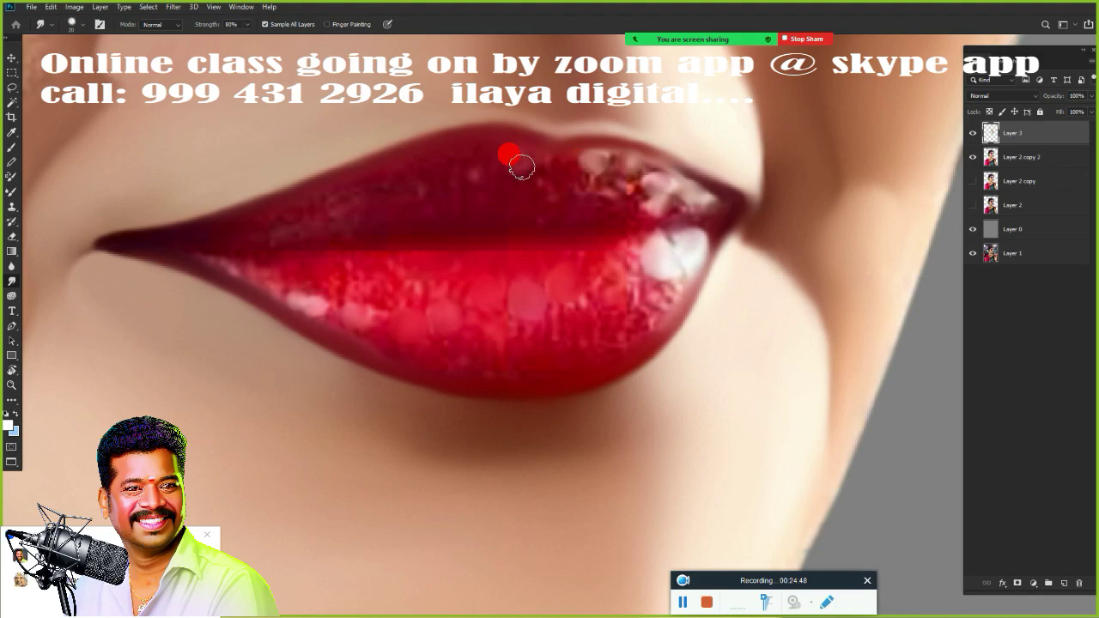
mouse_move(489, 148)
mouse_down()
mouse_move(534, 177)
mouse_move(439, 174)
mouse_up()
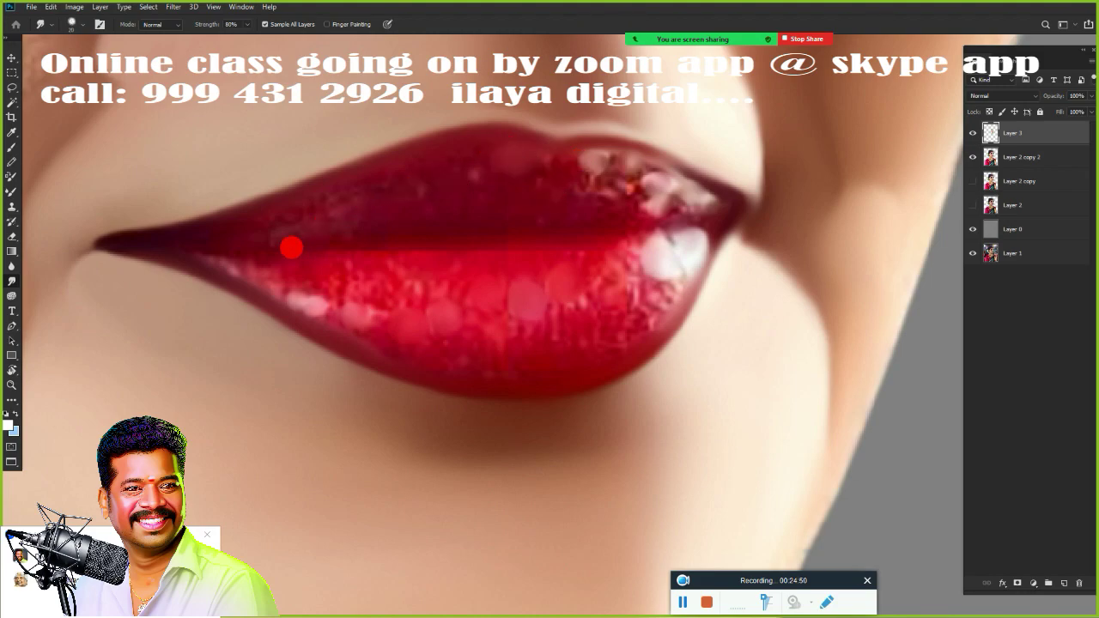
mouse_move(147, 247)
mouse_down()
mouse_move(708, 226)
mouse_move(552, 245)
mouse_move(319, 243)
mouse_move(316, 223)
mouse_move(298, 218)
mouse_move(409, 181)
mouse_move(246, 233)
mouse_move(279, 203)
mouse_move(326, 206)
mouse_move(215, 217)
mouse_move(233, 230)
mouse_move(146, 230)
mouse_move(225, 231)
mouse_move(300, 188)
mouse_move(430, 158)
mouse_move(322, 201)
mouse_move(462, 151)
mouse_move(480, 182)
mouse_move(455, 170)
mouse_move(443, 190)
mouse_move(521, 205)
mouse_move(243, 243)
mouse_move(391, 208)
mouse_move(184, 247)
mouse_move(406, 209)
mouse_move(493, 149)
mouse_move(476, 187)
mouse_move(487, 195)
mouse_move(543, 176)
mouse_up()
mouse_move(472, 193)
mouse_down()
mouse_move(514, 166)
mouse_move(489, 161)
mouse_move(501, 158)
mouse_move(505, 185)
mouse_move(588, 218)
mouse_move(481, 165)
mouse_move(508, 194)
mouse_move(492, 212)
mouse_move(533, 208)
mouse_move(554, 164)
mouse_move(575, 199)
mouse_move(609, 186)
mouse_move(624, 197)
mouse_move(510, 224)
mouse_move(602, 220)
mouse_move(624, 198)
mouse_move(646, 223)
mouse_move(693, 218)
mouse_move(673, 201)
mouse_move(710, 205)
mouse_move(644, 172)
mouse_move(635, 197)
mouse_up()
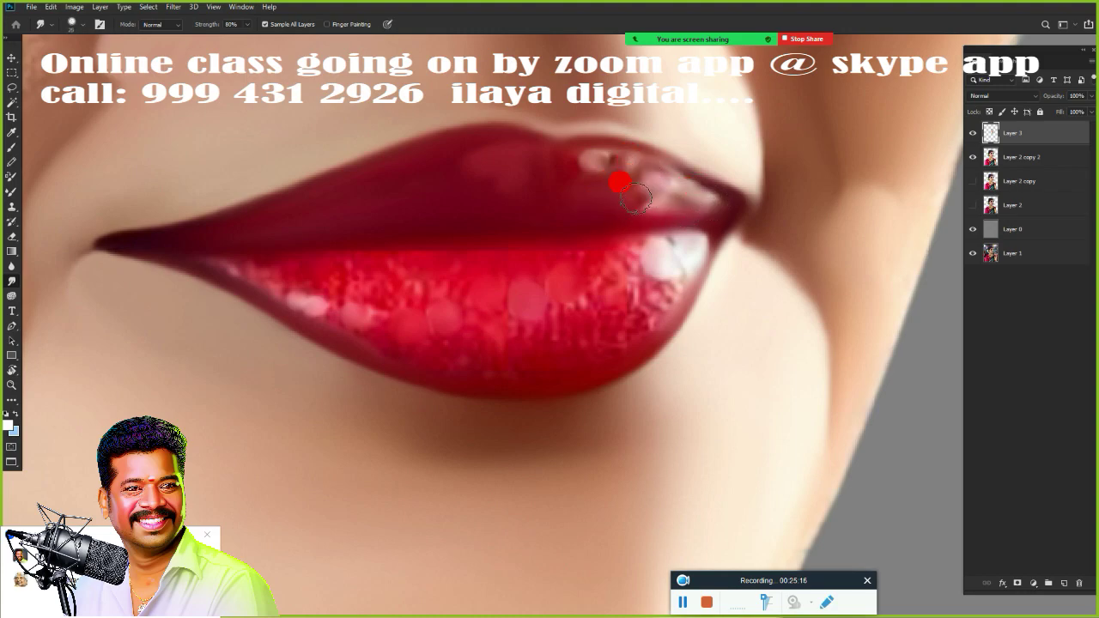
drag(609, 158, 575, 157)
mouse_move(644, 203)
mouse_down()
mouse_move(689, 214)
mouse_move(616, 217)
mouse_move(708, 213)
mouse_move(667, 212)
mouse_move(689, 182)
mouse_move(650, 165)
mouse_move(670, 181)
mouse_move(654, 189)
mouse_move(689, 198)
mouse_move(621, 169)
mouse_move(619, 179)
mouse_move(593, 160)
mouse_up()
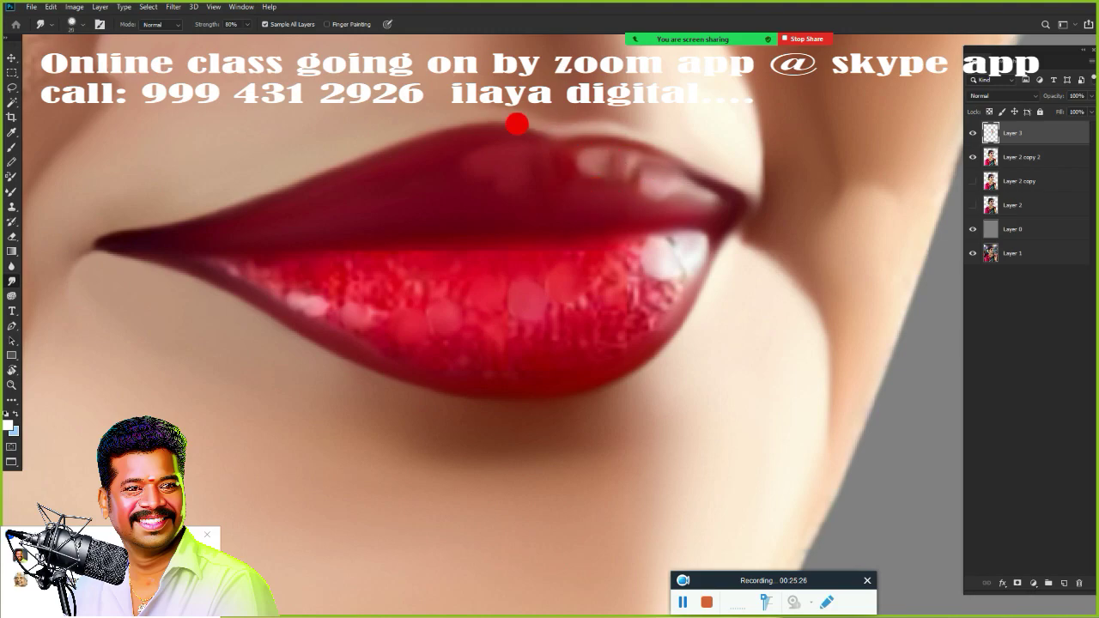
mouse_move(517, 127)
mouse_down()
mouse_move(549, 128)
mouse_move(569, 144)
mouse_move(669, 150)
mouse_move(599, 155)
mouse_move(483, 117)
mouse_move(358, 177)
mouse_move(380, 165)
mouse_move(184, 216)
mouse_move(318, 186)
mouse_move(172, 232)
mouse_move(297, 308)
mouse_up()
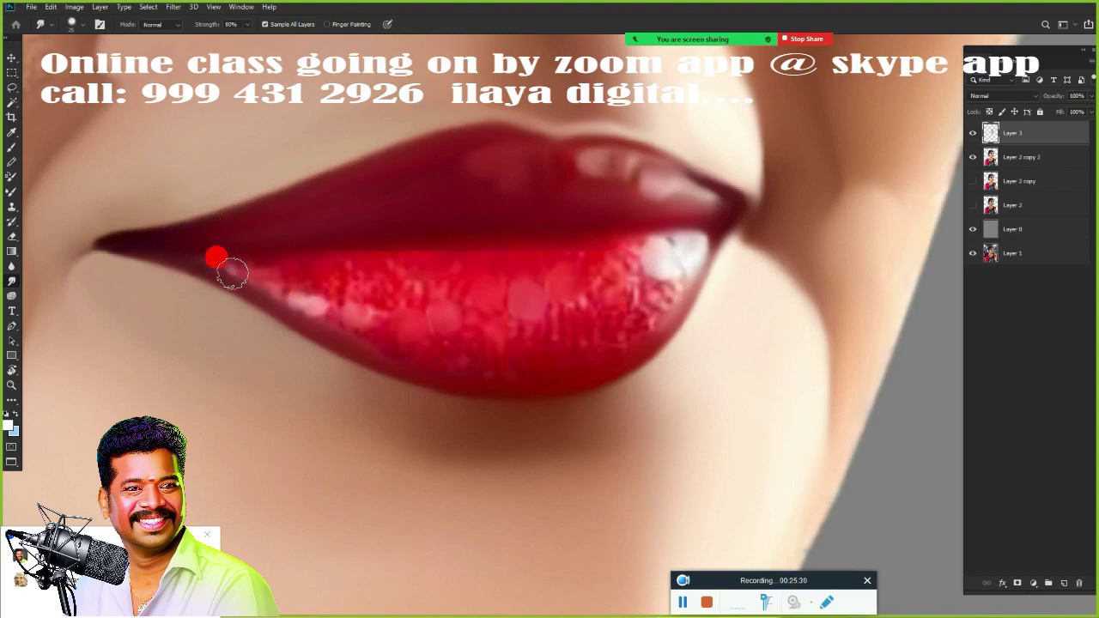
- Smear the lower lip and remaining lip highlights into smooth, glossy red
mouse_move(232, 273)
mouse_down()
mouse_move(187, 262)
mouse_move(236, 267)
mouse_move(261, 283)
mouse_move(224, 265)
mouse_move(334, 328)
mouse_move(324, 311)
mouse_move(479, 366)
mouse_move(462, 368)
mouse_move(361, 334)
mouse_move(491, 369)
mouse_move(556, 366)
mouse_move(615, 344)
mouse_move(590, 348)
mouse_move(650, 301)
mouse_move(628, 329)
mouse_move(543, 350)
mouse_move(509, 353)
mouse_move(560, 336)
mouse_move(468, 348)
mouse_move(517, 367)
mouse_move(599, 349)
mouse_move(367, 290)
mouse_move(371, 268)
mouse_move(305, 265)
mouse_move(380, 262)
mouse_move(262, 260)
mouse_move(470, 263)
mouse_move(616, 248)
mouse_move(375, 258)
mouse_move(508, 255)
mouse_move(418, 261)
mouse_move(470, 260)
mouse_move(280, 253)
mouse_move(311, 258)
mouse_move(267, 273)
mouse_up()
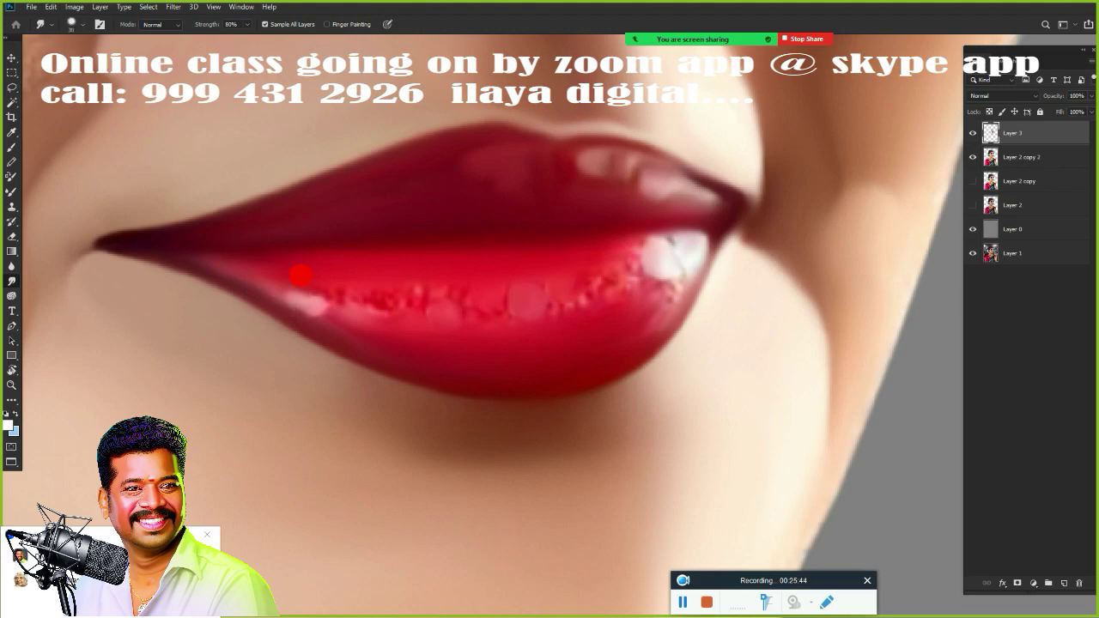
drag(337, 275, 400, 296)
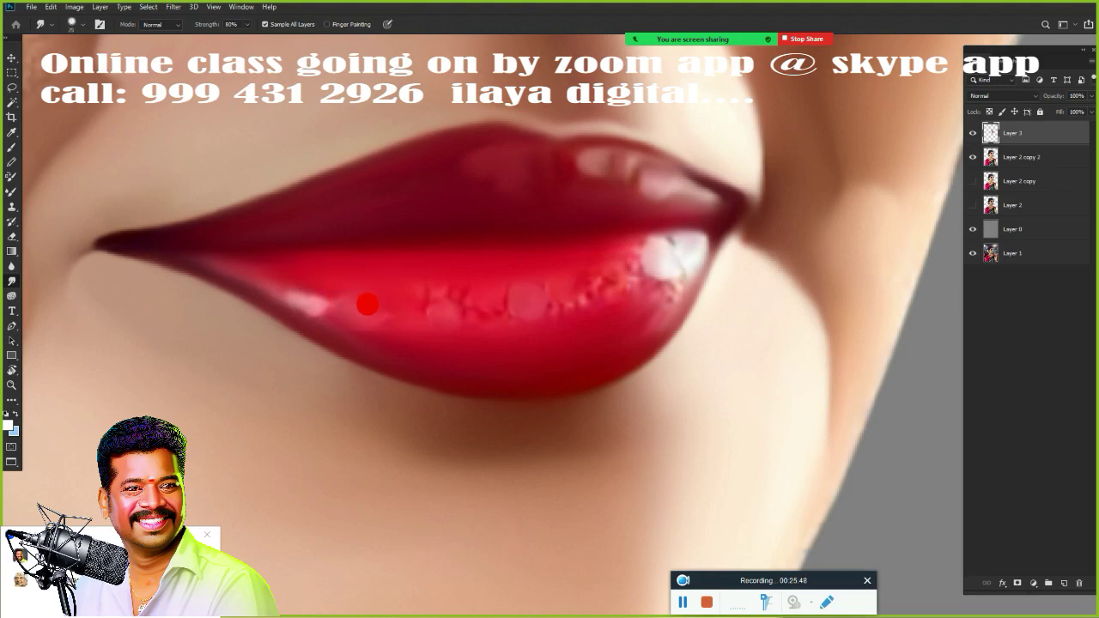
mouse_move(391, 295)
mouse_down()
mouse_move(432, 316)
mouse_move(442, 302)
mouse_move(436, 309)
mouse_move(448, 315)
mouse_move(526, 308)
mouse_move(556, 289)
mouse_move(585, 297)
mouse_move(615, 269)
mouse_move(615, 284)
mouse_move(618, 251)
mouse_move(710, 234)
mouse_move(679, 274)
mouse_move(665, 277)
mouse_move(676, 275)
mouse_move(668, 291)
mouse_move(684, 271)
mouse_move(625, 343)
mouse_move(506, 389)
mouse_up()
mouse_move(862, 118)
mouse_down()
mouse_move(799, 200)
mouse_move(664, 277)
mouse_move(658, 250)
mouse_move(679, 266)
mouse_move(576, 335)
mouse_move(637, 278)
mouse_move(602, 169)
mouse_move(547, 151)
mouse_up()
mouse_move(633, 184)
mouse_down()
mouse_move(670, 181)
mouse_move(629, 207)
mouse_move(653, 267)
mouse_move(703, 213)
mouse_move(616, 336)
mouse_up()
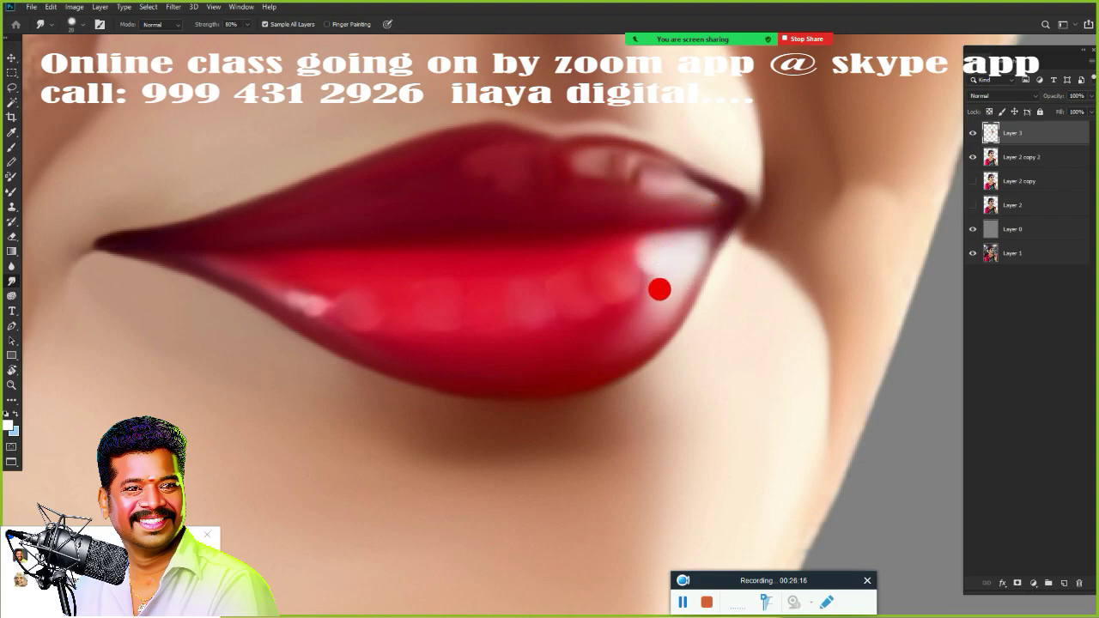
mouse_move(658, 290)
mouse_down()
mouse_move(643, 340)
mouse_move(628, 330)
mouse_move(645, 306)
mouse_move(585, 372)
mouse_move(643, 311)
mouse_move(519, 400)
mouse_move(526, 359)
mouse_up()
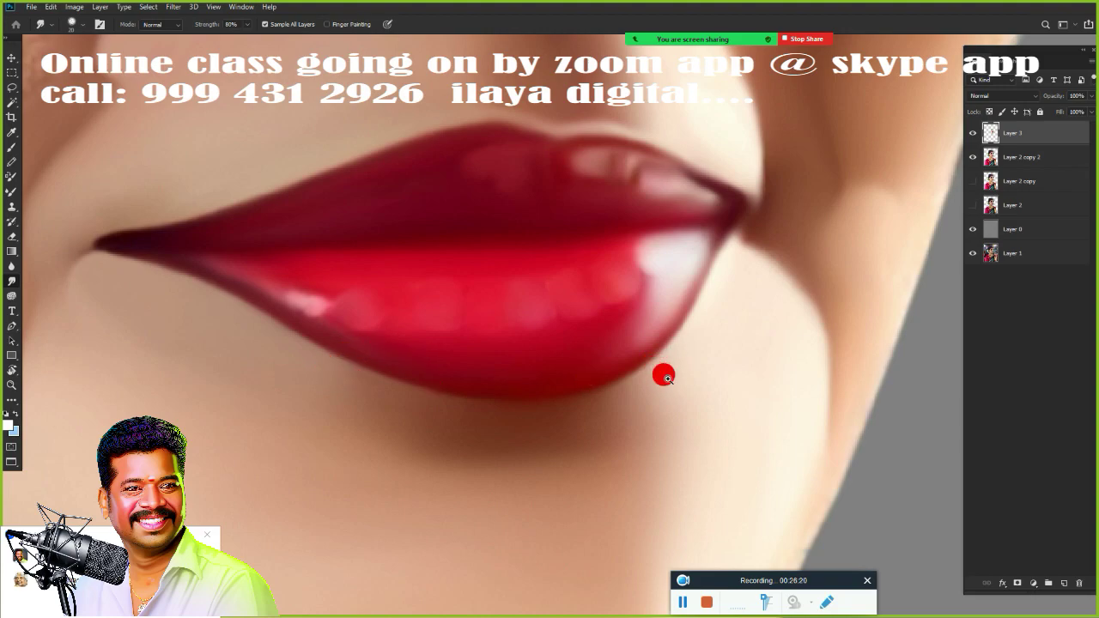
scroll(664, 375, down, 5)
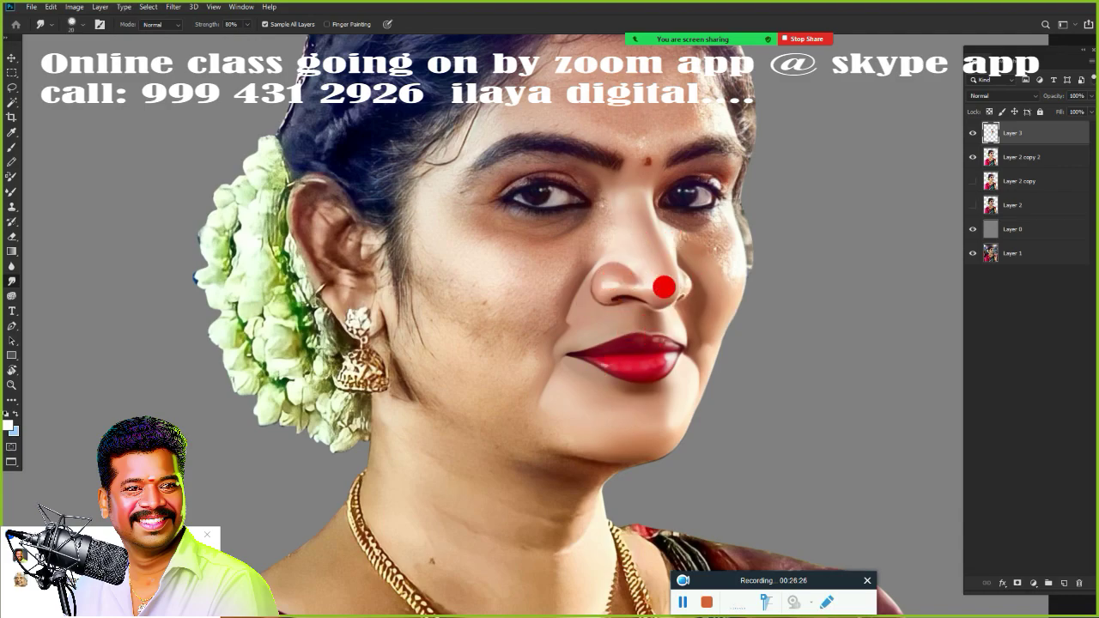
drag(686, 314, 569, 326)
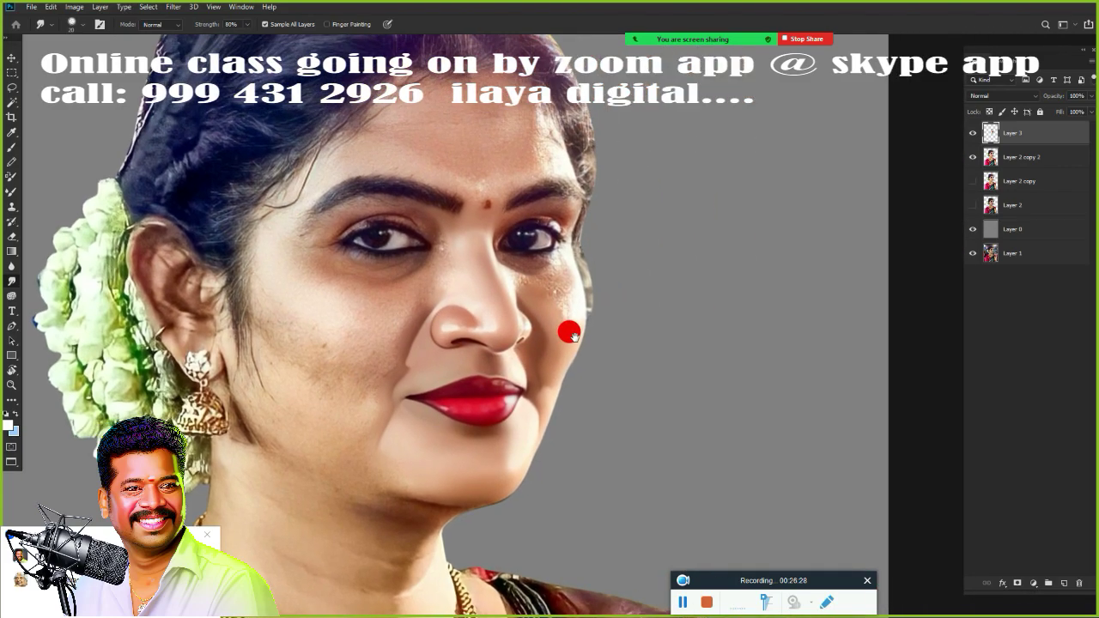
scroll(518, 255, up, 3)
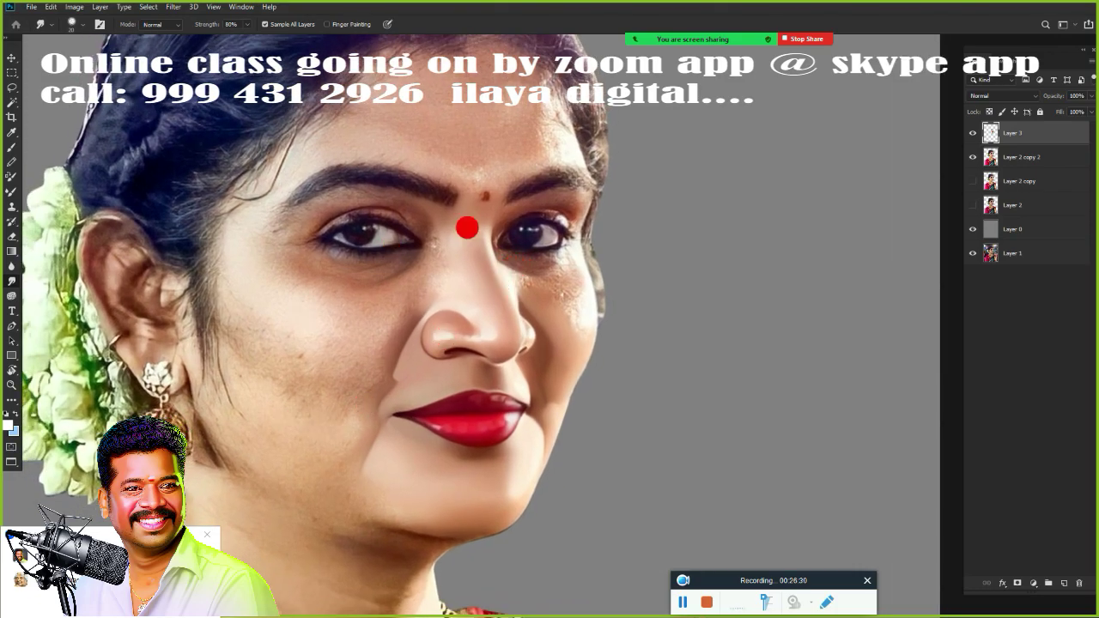
scroll(449, 358, up, 3)
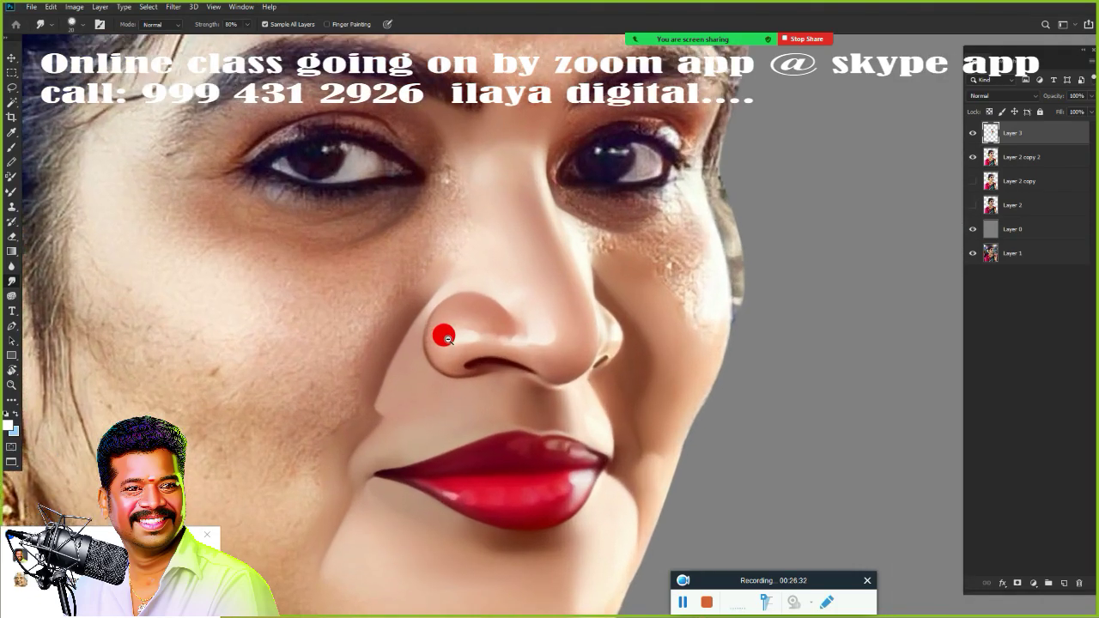
scroll(446, 319, down, 5)
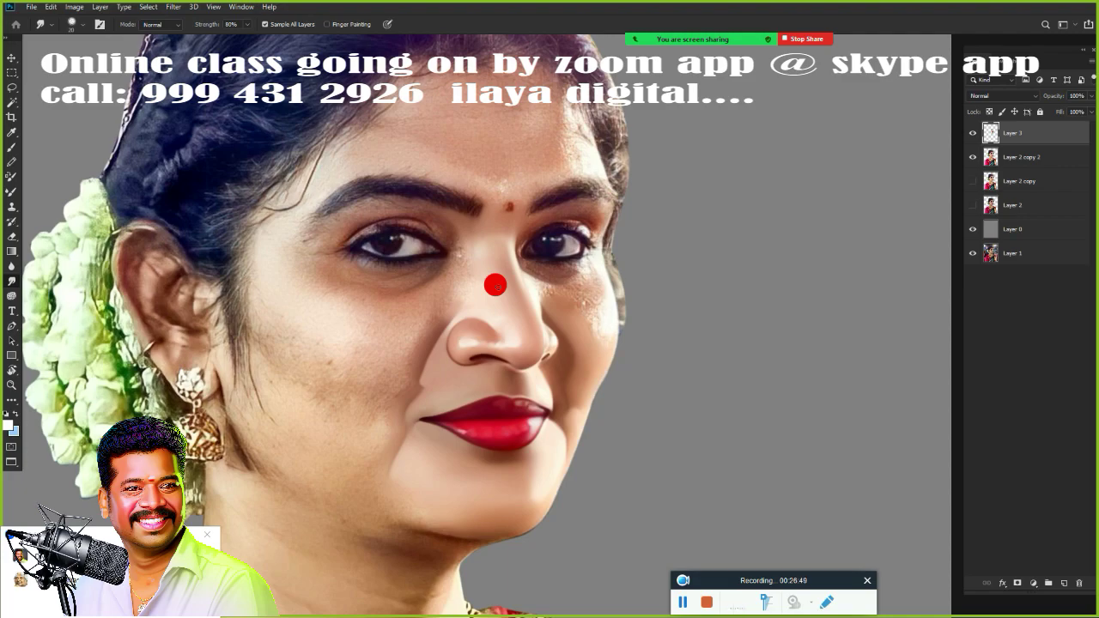
drag(495, 285, 641, 311)
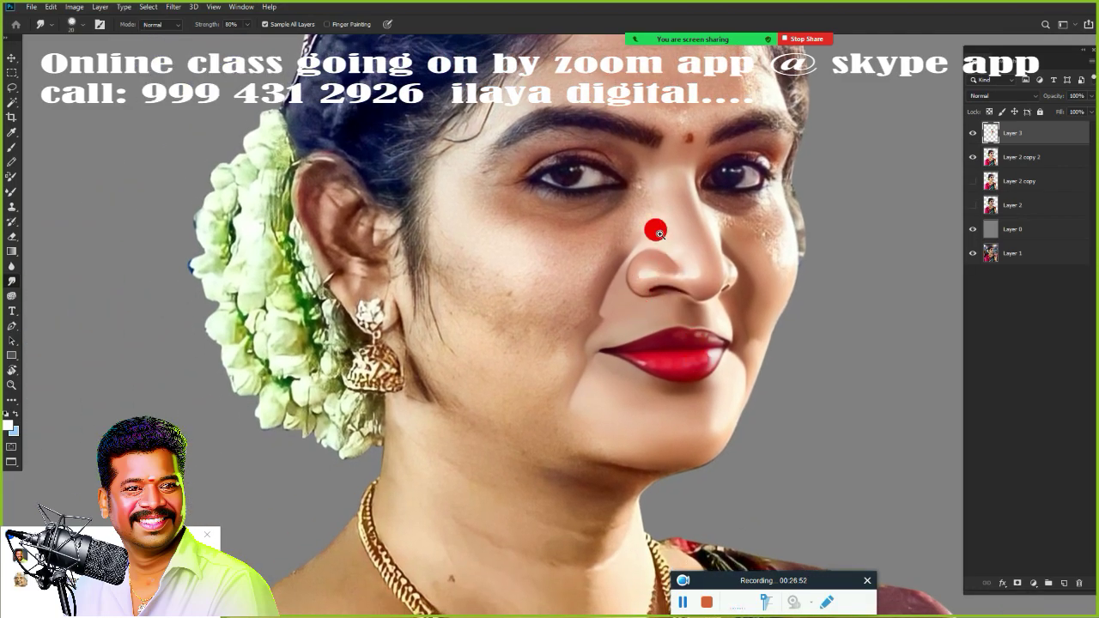
scroll(655, 231, up, 2)
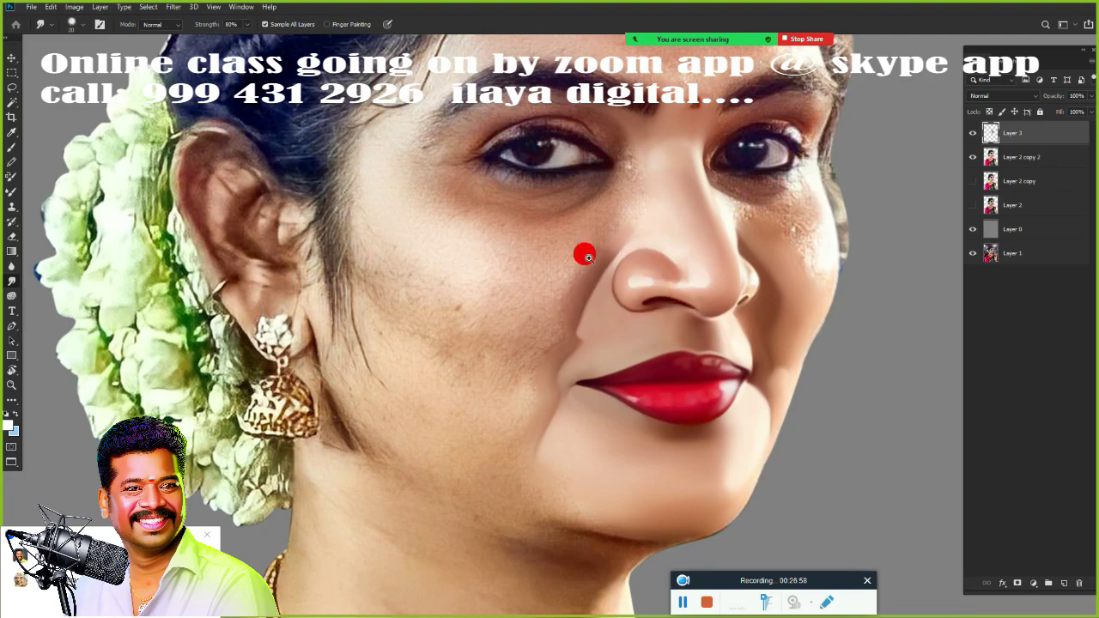
scroll(592, 257, up, 2)
scroll(618, 436, down, 2)
scroll(561, 329, up, 2)
- Smudge the temple hairline skin, then toggle Layer 2 copy 2 off and on to compare
drag(561, 328, 434, 388)
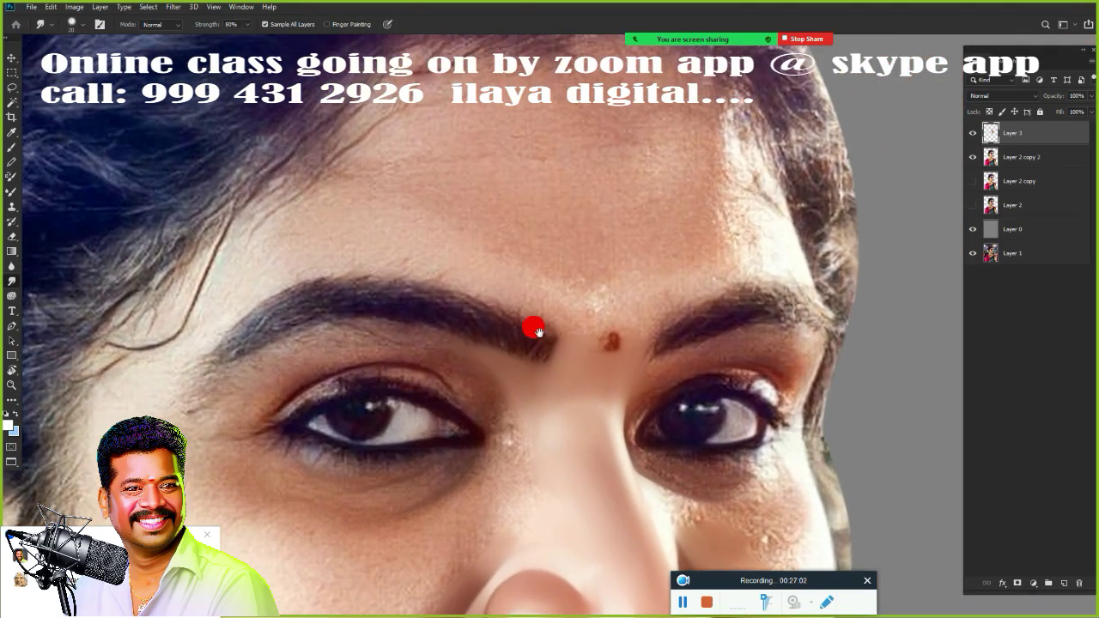
drag(529, 323, 606, 290)
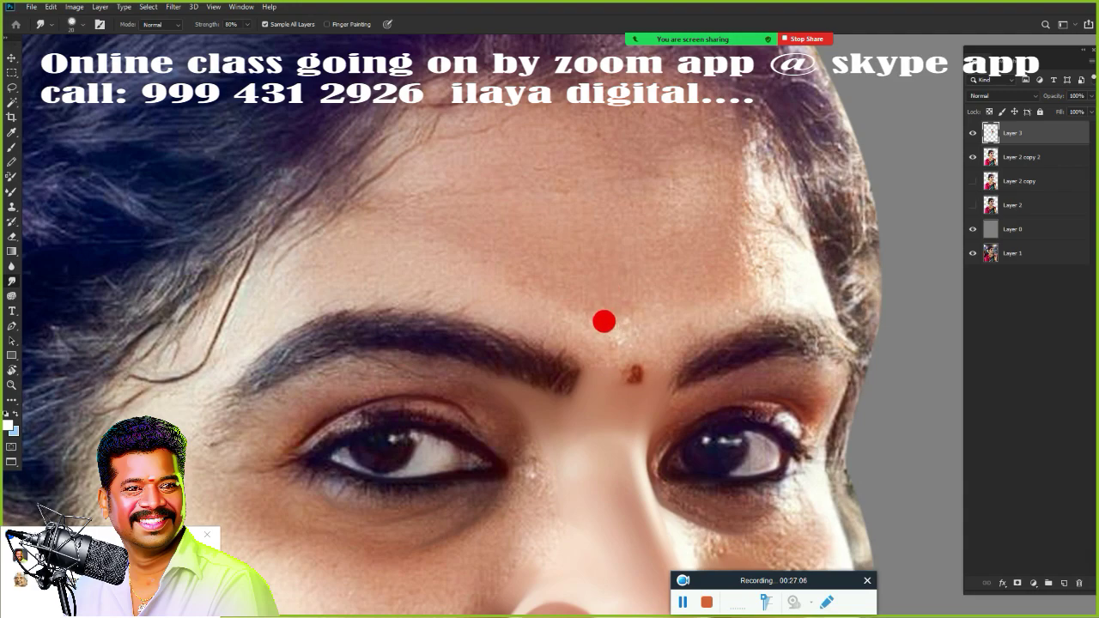
drag(602, 329, 510, 356)
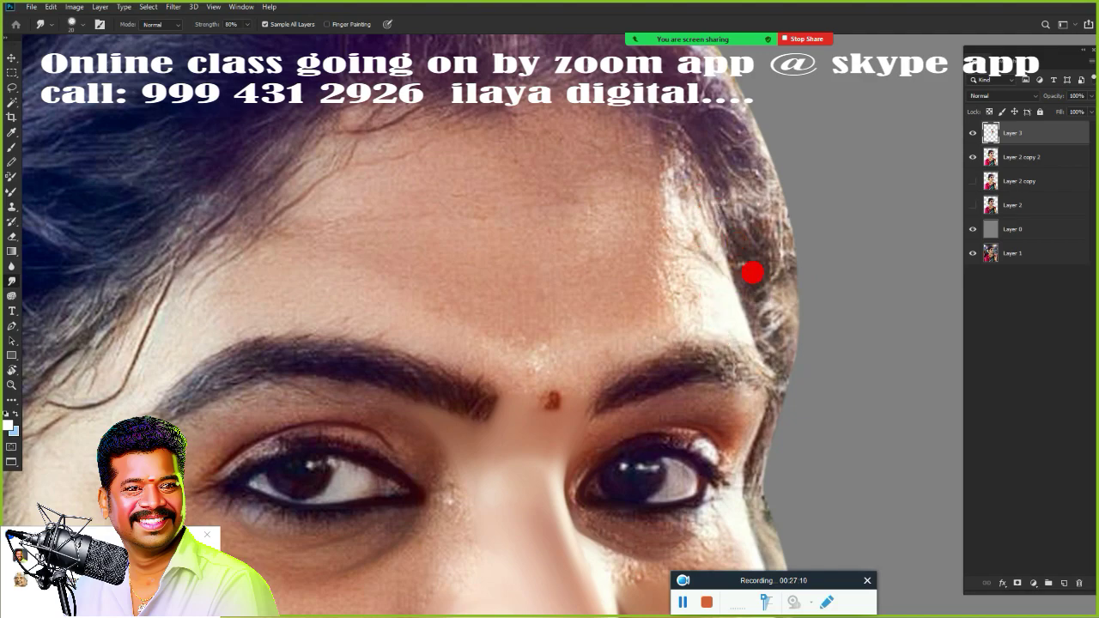
mouse_move(752, 273)
mouse_down()
mouse_move(716, 255)
mouse_move(722, 291)
mouse_move(709, 285)
mouse_move(739, 333)
mouse_move(691, 217)
mouse_move(711, 261)
mouse_move(685, 165)
mouse_move(711, 260)
mouse_move(666, 151)
mouse_move(685, 170)
mouse_move(692, 211)
mouse_move(663, 205)
mouse_move(661, 159)
mouse_move(676, 264)
mouse_move(667, 190)
mouse_move(682, 249)
mouse_move(664, 230)
mouse_move(647, 115)
mouse_move(626, 126)
mouse_move(631, 88)
mouse_move(656, 192)
mouse_move(684, 217)
mouse_move(688, 240)
mouse_move(665, 172)
mouse_move(681, 202)
mouse_move(717, 219)
mouse_move(688, 206)
mouse_move(695, 222)
mouse_move(674, 170)
mouse_move(697, 311)
mouse_move(705, 302)
mouse_move(742, 349)
mouse_move(751, 343)
mouse_move(746, 370)
mouse_move(633, 277)
mouse_move(584, 363)
mouse_move(557, 374)
mouse_move(591, 344)
mouse_move(557, 386)
mouse_move(605, 344)
mouse_move(627, 331)
mouse_move(578, 363)
mouse_move(943, 167)
mouse_up()
mouse_move(724, 337)
mouse_down()
mouse_move(743, 352)
mouse_move(719, 339)
mouse_up()
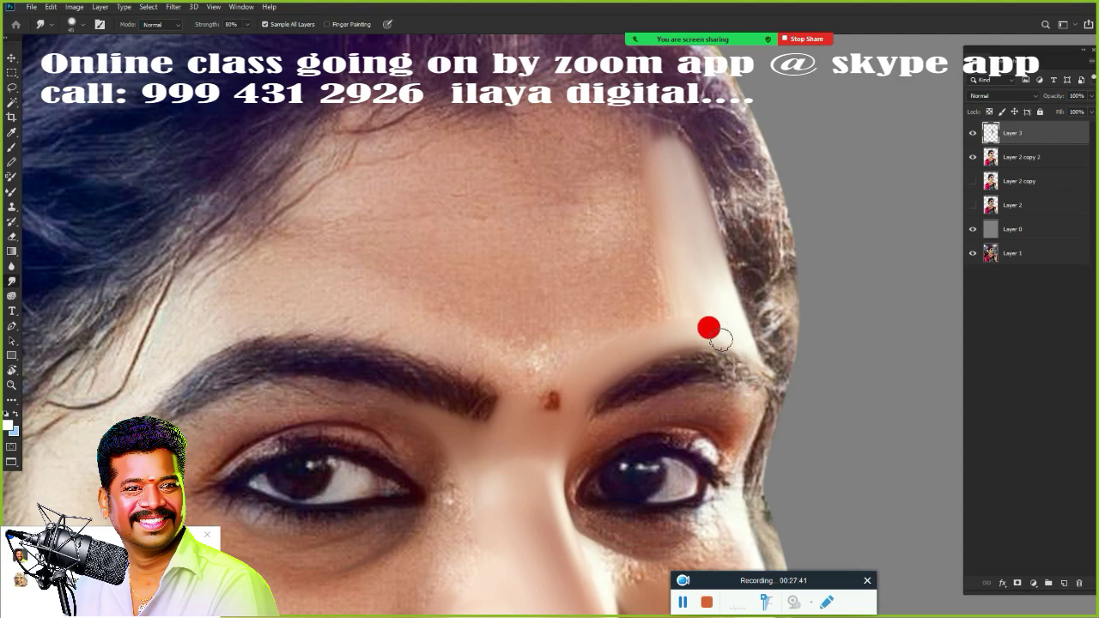
click(972, 157)
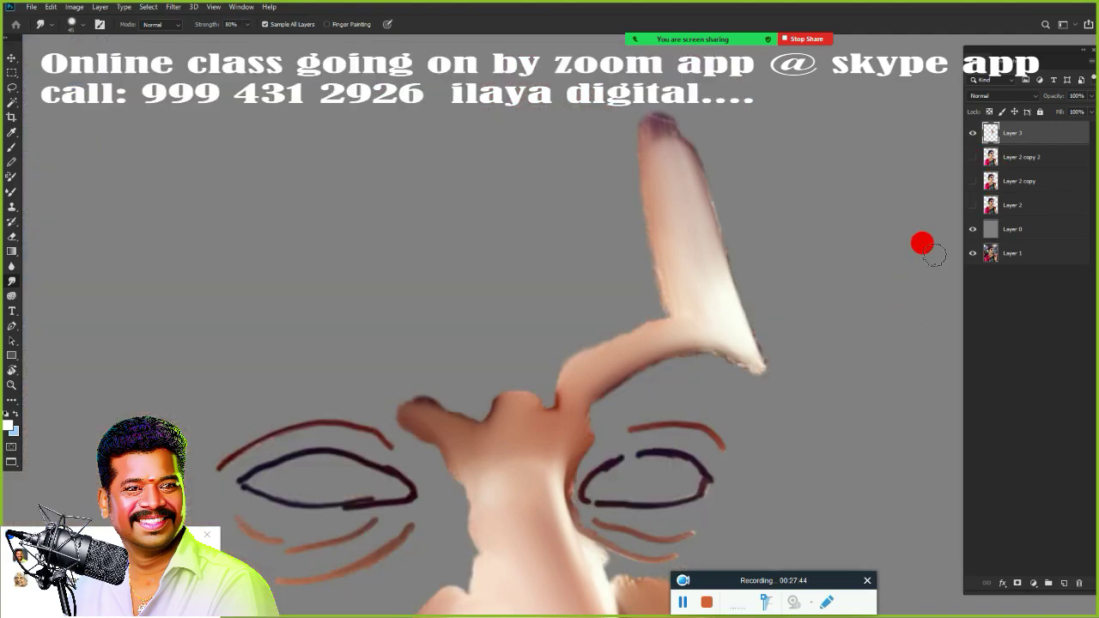
click(973, 158)
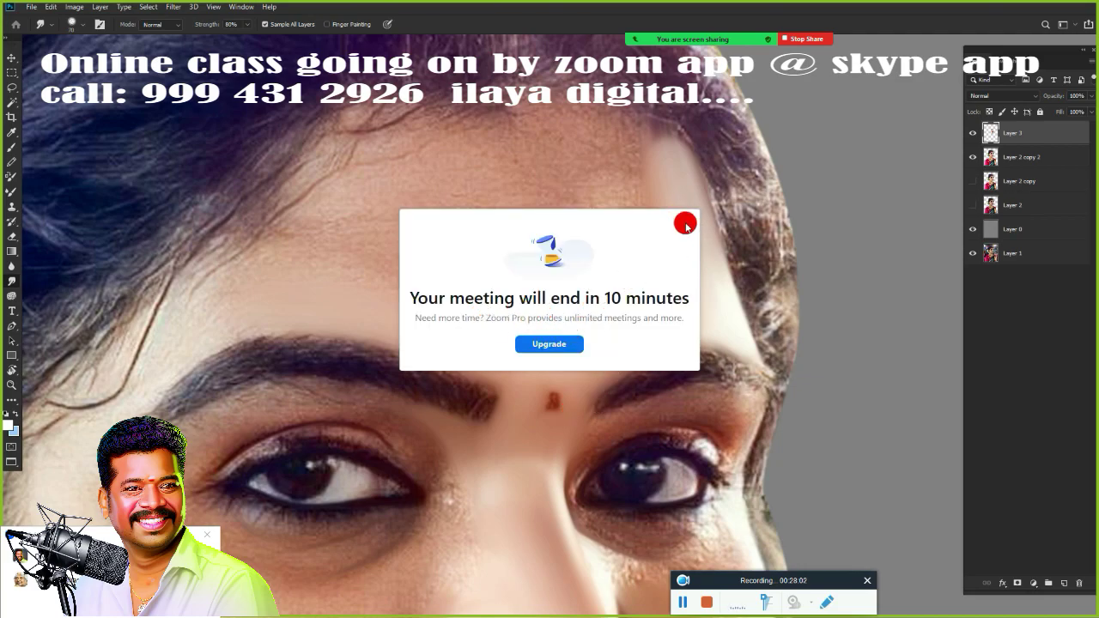
- Blend the hairline strands and rough patches above the brows into the forehead skin
click(685, 225)
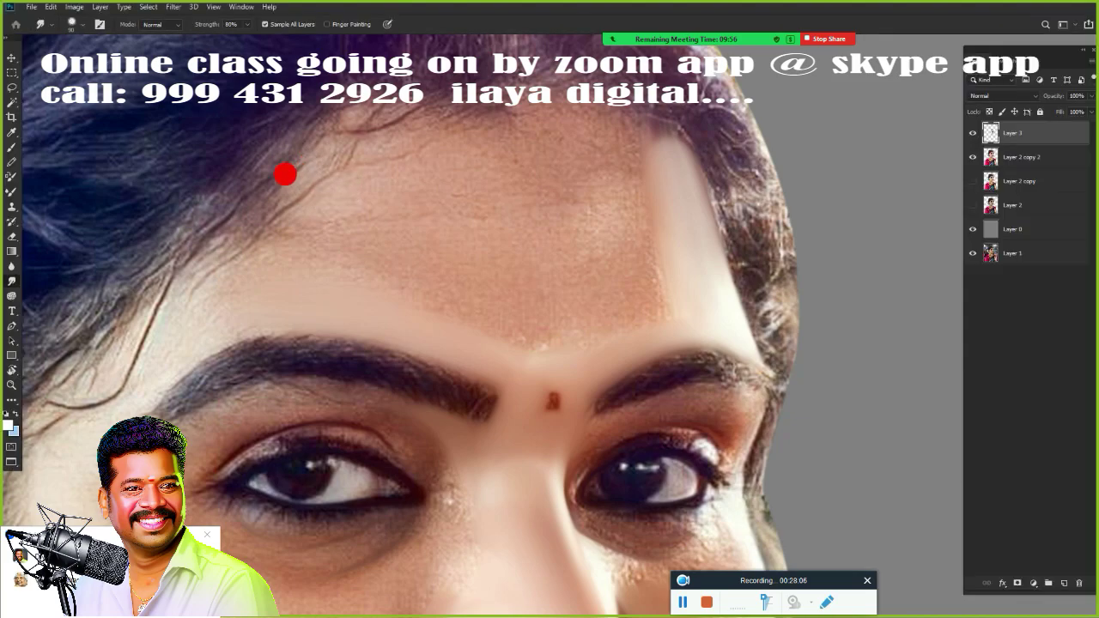
mouse_move(285, 175)
mouse_down()
mouse_move(290, 184)
mouse_move(309, 143)
mouse_move(274, 172)
mouse_move(334, 97)
mouse_move(386, 108)
mouse_move(318, 115)
mouse_move(304, 153)
mouse_move(478, 117)
mouse_move(362, 104)
mouse_move(436, 93)
mouse_up()
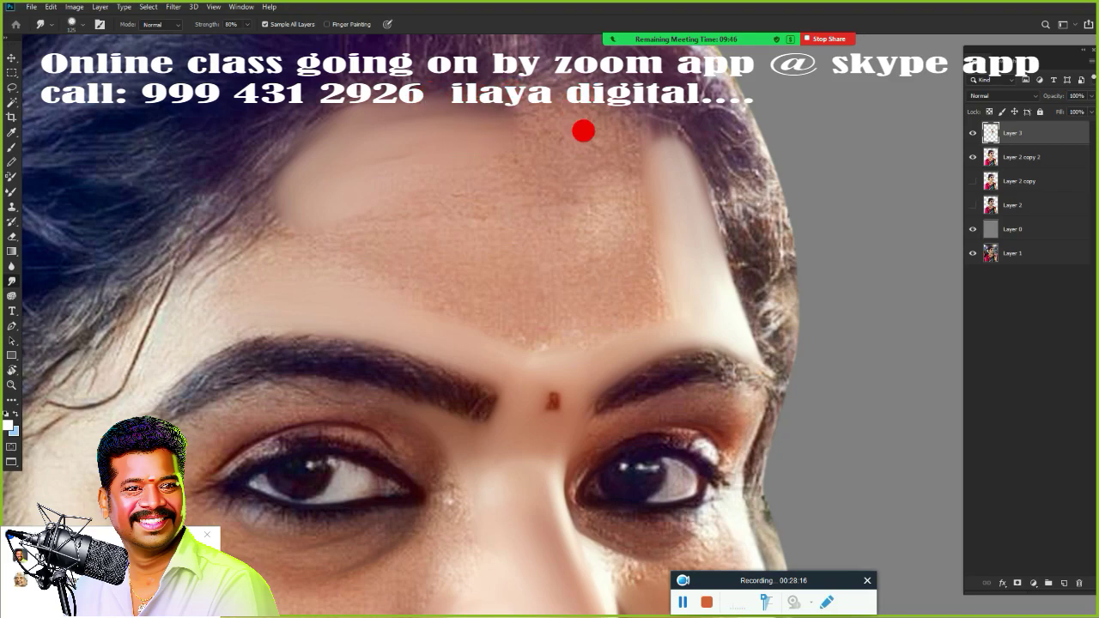
mouse_move(616, 140)
mouse_down()
mouse_move(579, 112)
mouse_move(493, 101)
mouse_move(530, 92)
mouse_move(427, 91)
mouse_move(530, 93)
mouse_move(431, 91)
mouse_move(371, 108)
mouse_move(355, 140)
mouse_move(389, 174)
mouse_move(377, 154)
mouse_move(369, 173)
mouse_move(345, 176)
mouse_move(339, 198)
mouse_move(431, 161)
mouse_move(419, 169)
mouse_move(404, 156)
mouse_move(489, 133)
mouse_move(641, 165)
mouse_move(604, 136)
mouse_move(395, 139)
mouse_move(556, 125)
mouse_move(518, 139)
mouse_up()
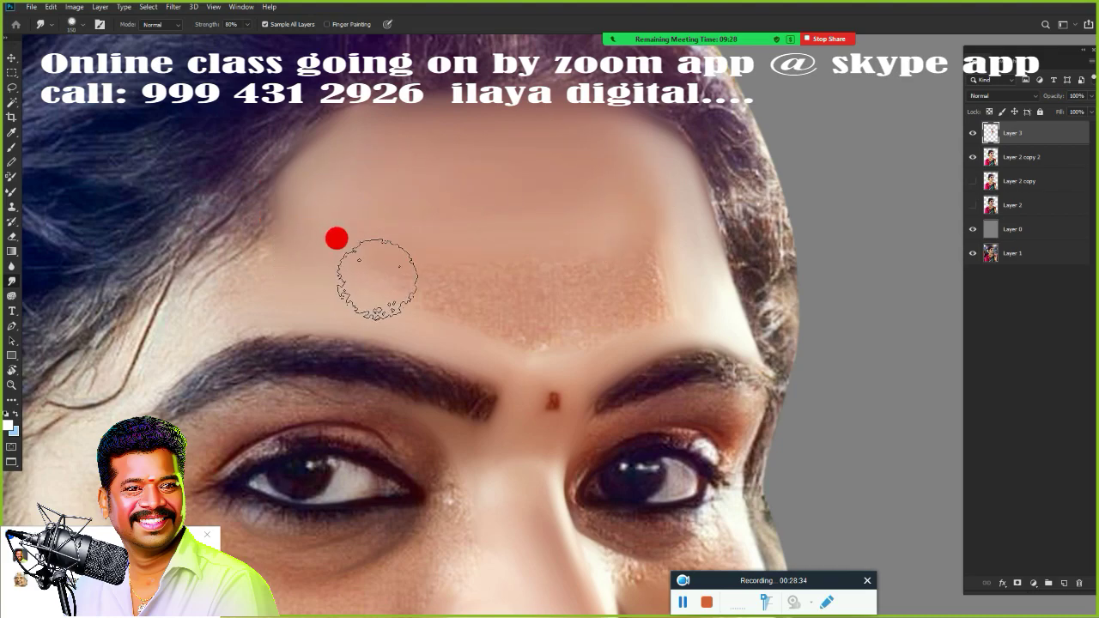
mouse_move(395, 275)
mouse_down()
mouse_move(486, 242)
mouse_move(523, 308)
mouse_move(529, 257)
mouse_move(596, 304)
mouse_move(630, 228)
mouse_move(639, 293)
mouse_up()
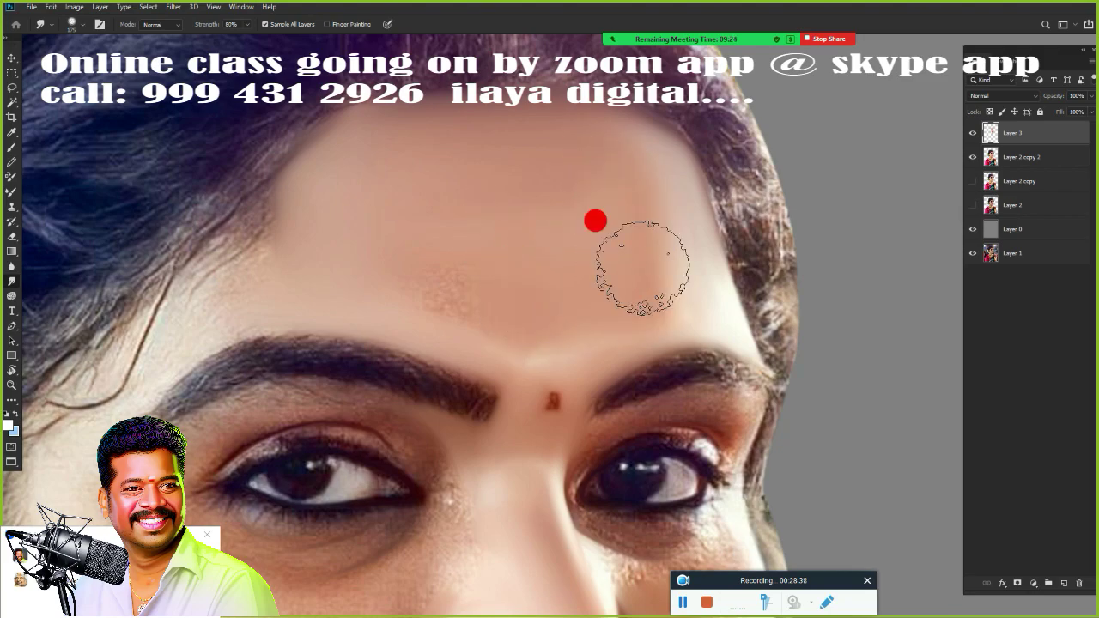
mouse_move(564, 311)
mouse_down()
mouse_move(595, 322)
mouse_move(430, 302)
mouse_move(480, 304)
mouse_move(384, 277)
mouse_move(558, 311)
mouse_move(573, 325)
mouse_move(605, 307)
mouse_move(540, 329)
mouse_move(334, 275)
mouse_move(614, 273)
mouse_move(609, 191)
mouse_move(622, 240)
mouse_move(612, 174)
mouse_move(408, 171)
mouse_move(480, 155)
mouse_move(564, 153)
mouse_move(445, 162)
mouse_move(596, 157)
mouse_move(602, 208)
mouse_move(601, 155)
mouse_move(640, 291)
mouse_move(628, 206)
mouse_move(616, 226)
mouse_move(422, 197)
mouse_move(369, 213)
mouse_move(348, 209)
mouse_move(346, 193)
mouse_move(388, 150)
mouse_move(379, 154)
mouse_move(586, 132)
mouse_move(580, 153)
mouse_move(560, 147)
mouse_move(613, 151)
mouse_move(647, 221)
mouse_move(655, 299)
mouse_move(627, 315)
mouse_move(524, 320)
mouse_move(394, 283)
mouse_move(415, 275)
mouse_move(374, 241)
mouse_move(363, 207)
mouse_move(298, 153)
mouse_move(361, 106)
mouse_move(319, 107)
mouse_move(499, 88)
mouse_move(416, 102)
mouse_move(492, 101)
mouse_move(481, 86)
mouse_move(613, 197)
mouse_move(646, 275)
mouse_move(630, 197)
mouse_up()
- Reduce the Smudge brush to 175 and keep smoothing the upper forehead evenly
key(bracketleft)
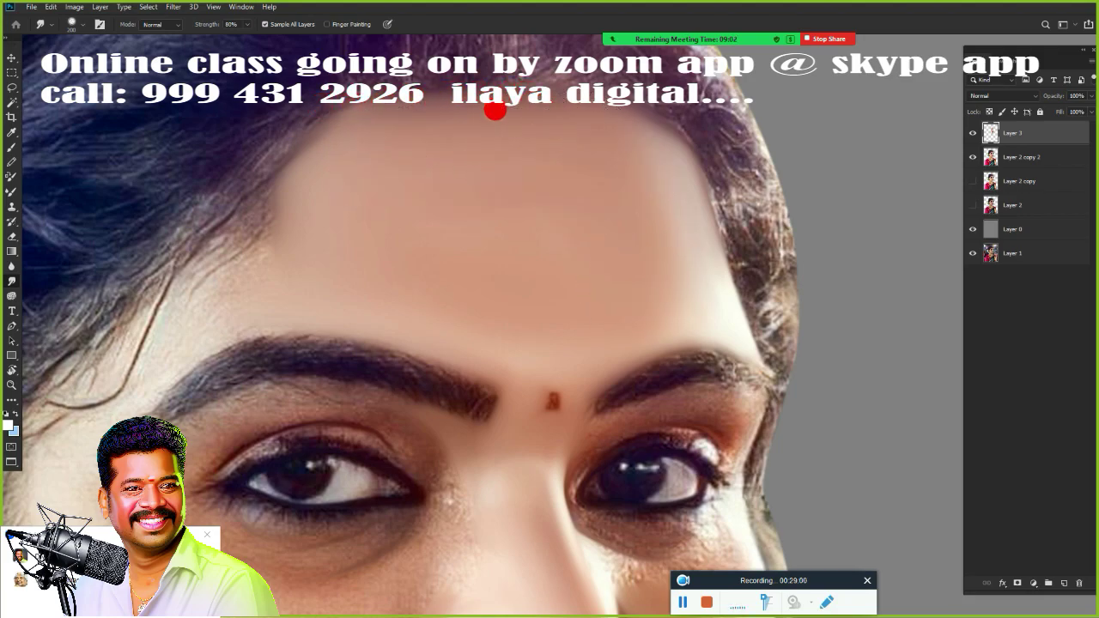
drag(548, 165, 549, 164)
mouse_move(417, 159)
mouse_down()
mouse_move(380, 196)
mouse_move(352, 184)
mouse_move(365, 261)
mouse_move(373, 236)
mouse_move(615, 218)
mouse_up()
mouse_move(595, 129)
mouse_down()
mouse_move(618, 245)
mouse_move(599, 256)
mouse_move(603, 240)
mouse_move(569, 157)
mouse_move(547, 292)
mouse_move(463, 296)
mouse_move(385, 250)
mouse_move(444, 253)
mouse_move(399, 237)
mouse_move(571, 220)
mouse_move(547, 277)
mouse_up()
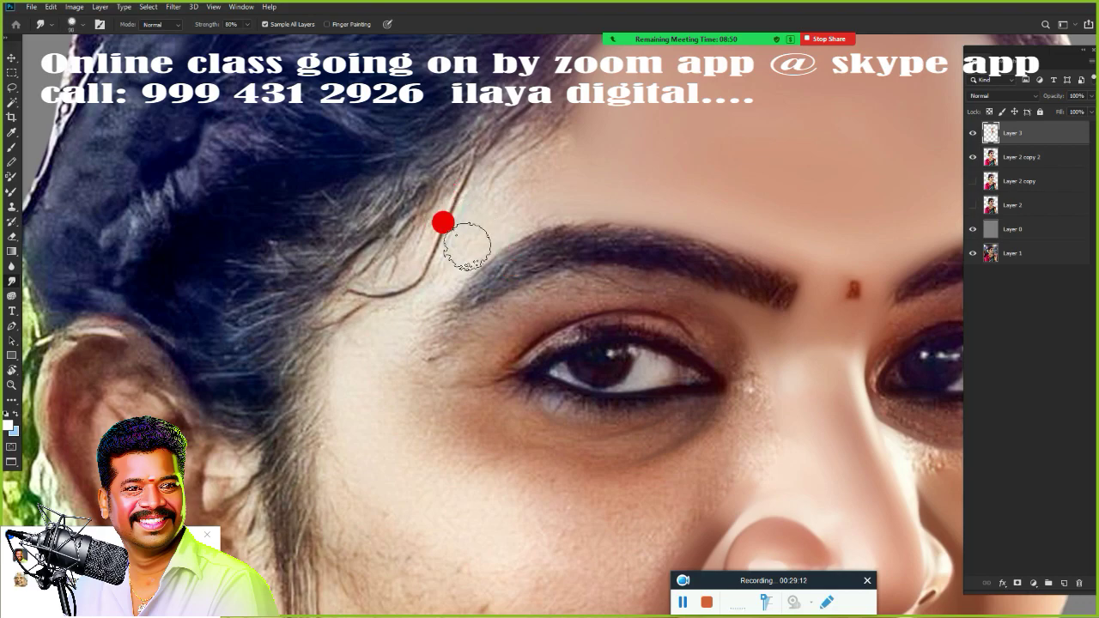
- Smudge the stray hair strands along the left hairline into the temple skin
drag(467, 246, 533, 206)
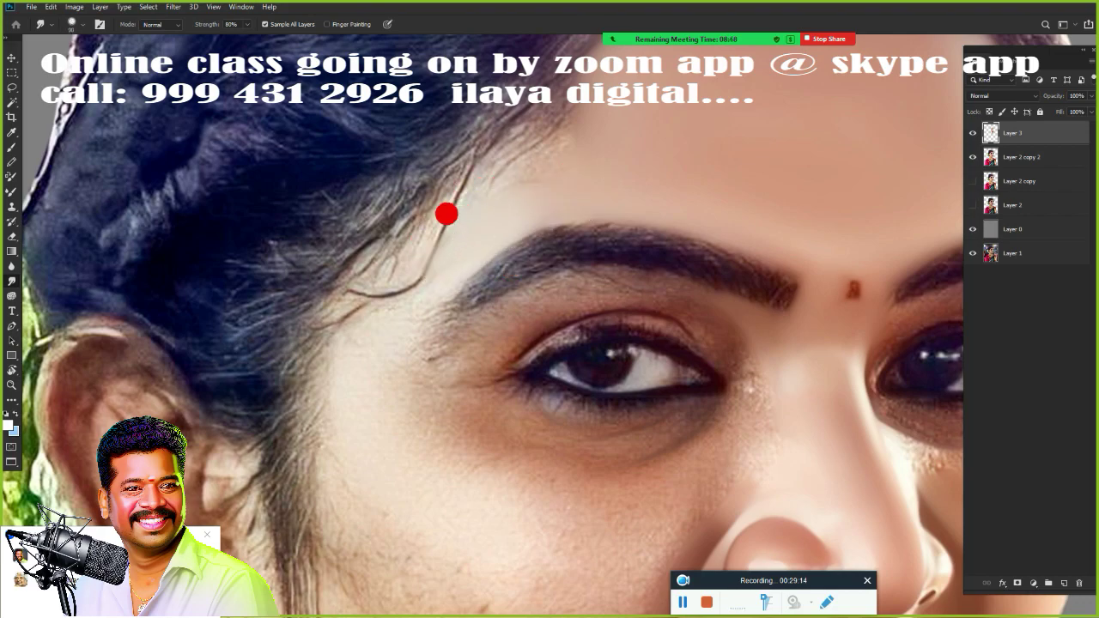
mouse_move(472, 240)
mouse_down()
mouse_move(420, 259)
mouse_move(462, 206)
mouse_move(408, 250)
mouse_move(488, 178)
mouse_move(427, 244)
mouse_move(392, 261)
mouse_move(407, 284)
mouse_move(467, 214)
mouse_move(394, 277)
mouse_move(607, 86)
mouse_move(613, 95)
mouse_move(479, 198)
mouse_move(548, 145)
mouse_up()
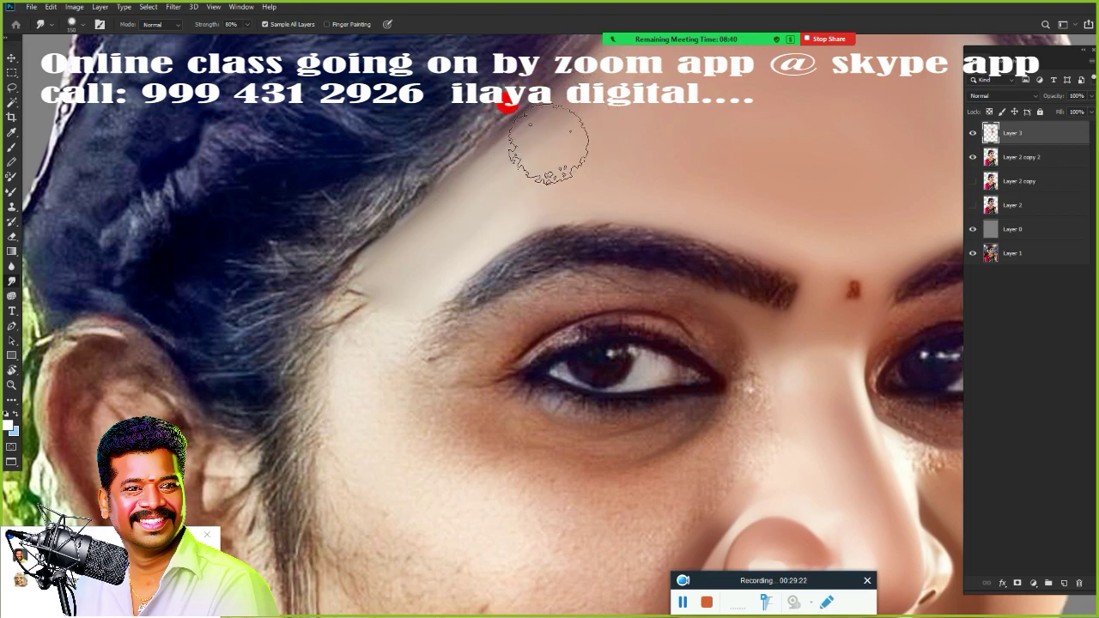
drag(605, 110, 492, 192)
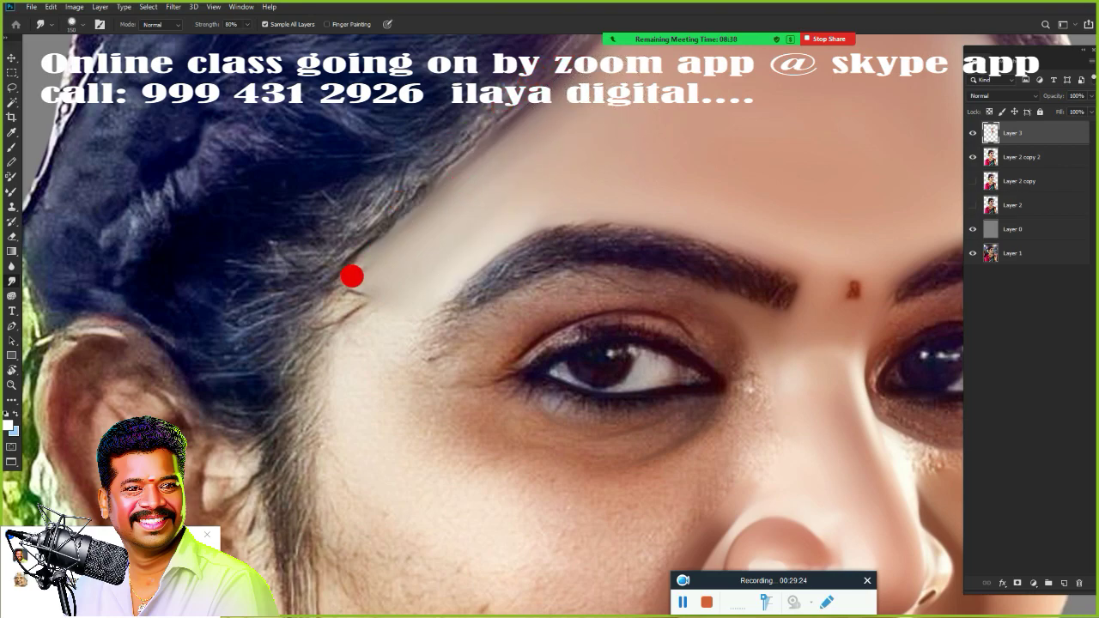
mouse_move(393, 314)
mouse_down()
mouse_move(364, 318)
mouse_move(386, 287)
mouse_move(363, 324)
mouse_move(386, 296)
mouse_move(400, 311)
mouse_move(343, 333)
mouse_move(356, 515)
mouse_move(335, 400)
mouse_move(346, 490)
mouse_move(380, 355)
mouse_move(658, 349)
mouse_up()
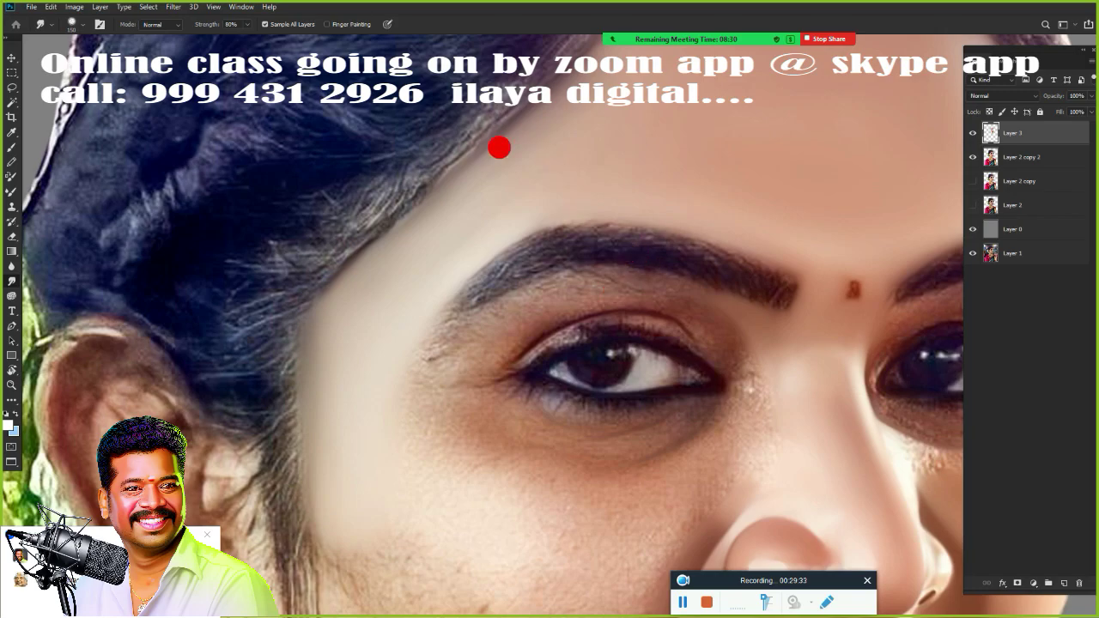
- Try a Lasso selection around the left cheek, then deselect it with Ctrl+D
scroll(643, 295, down, 5)
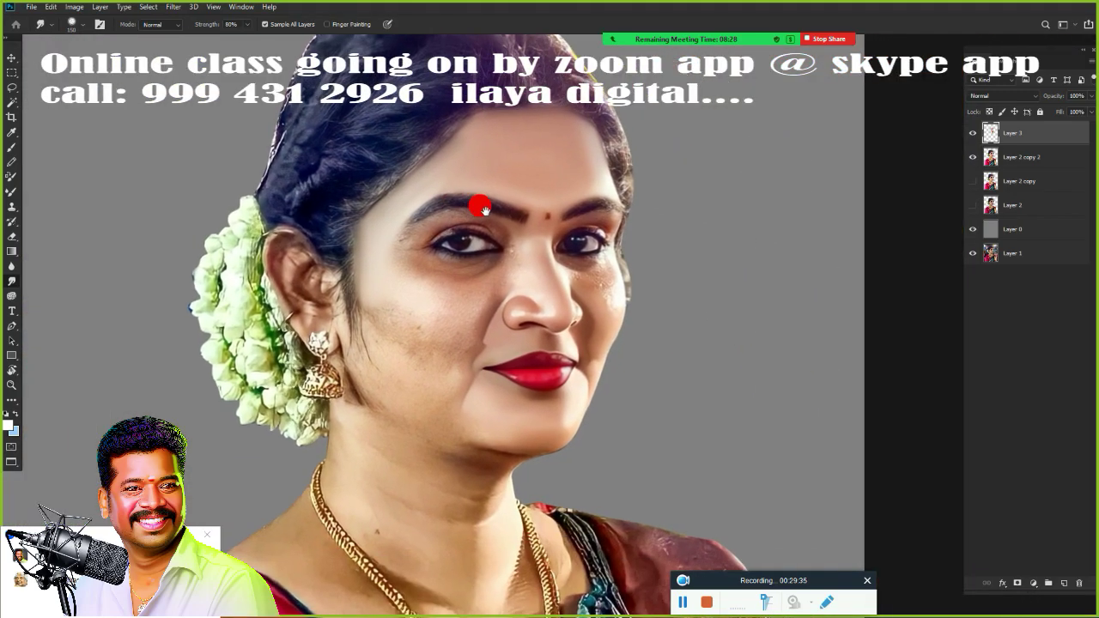
scroll(474, 343, up, 5)
scroll(475, 343, up, 2)
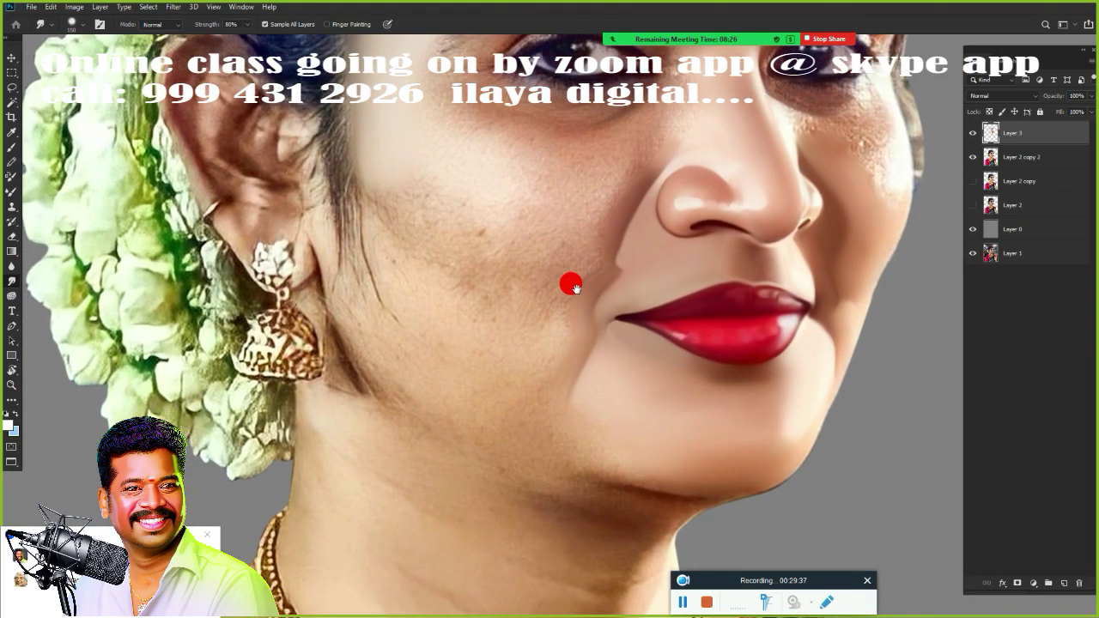
key(l)
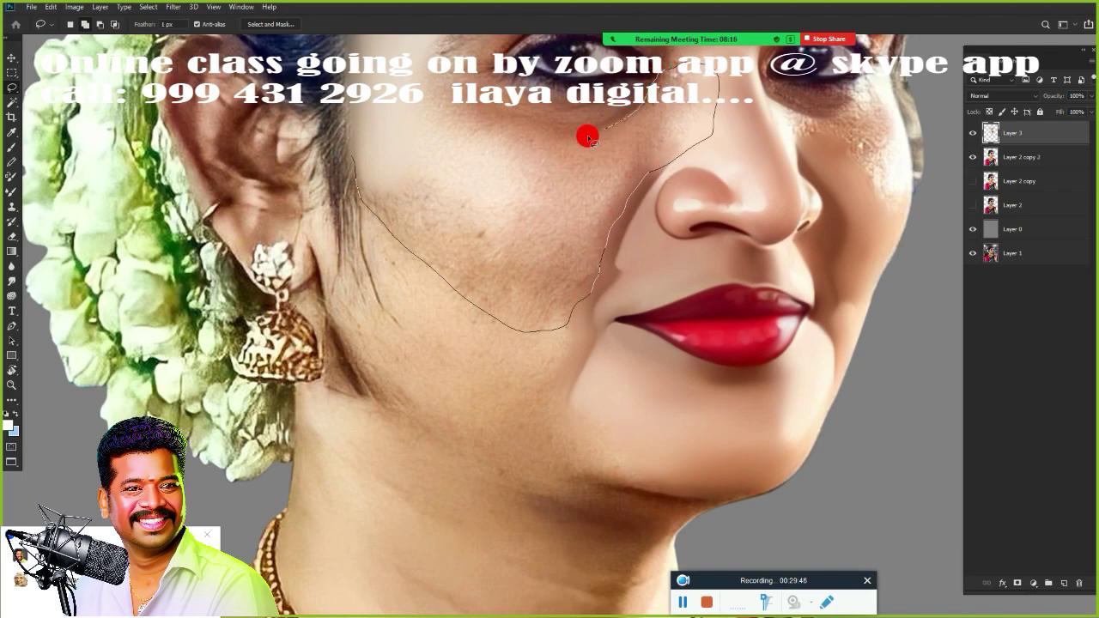
drag(558, 145, 560, 148)
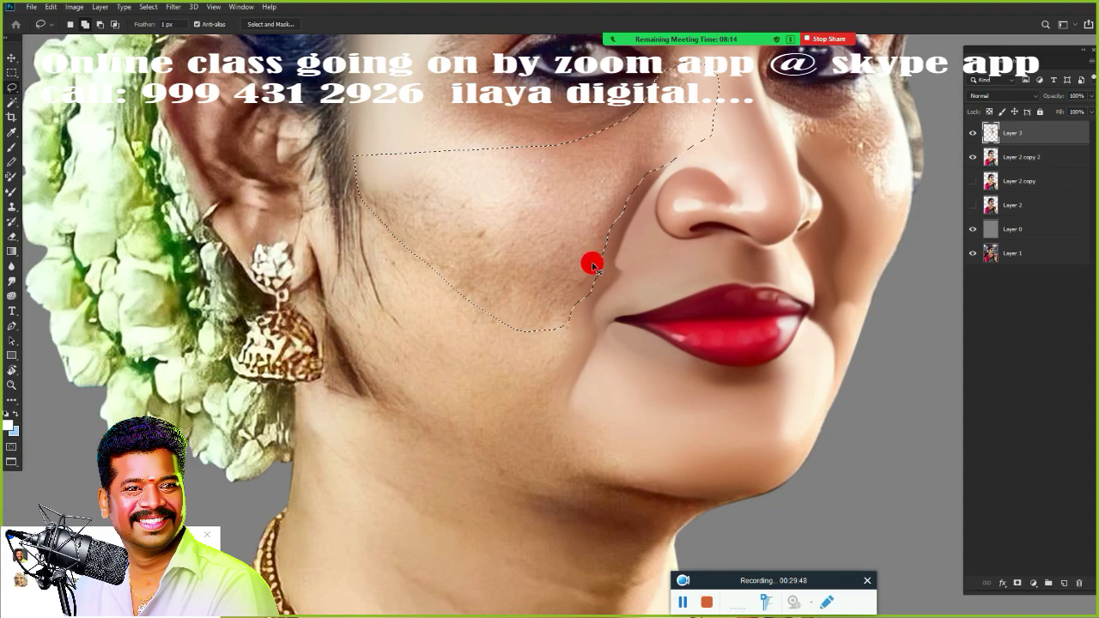
key(ctrl+d)
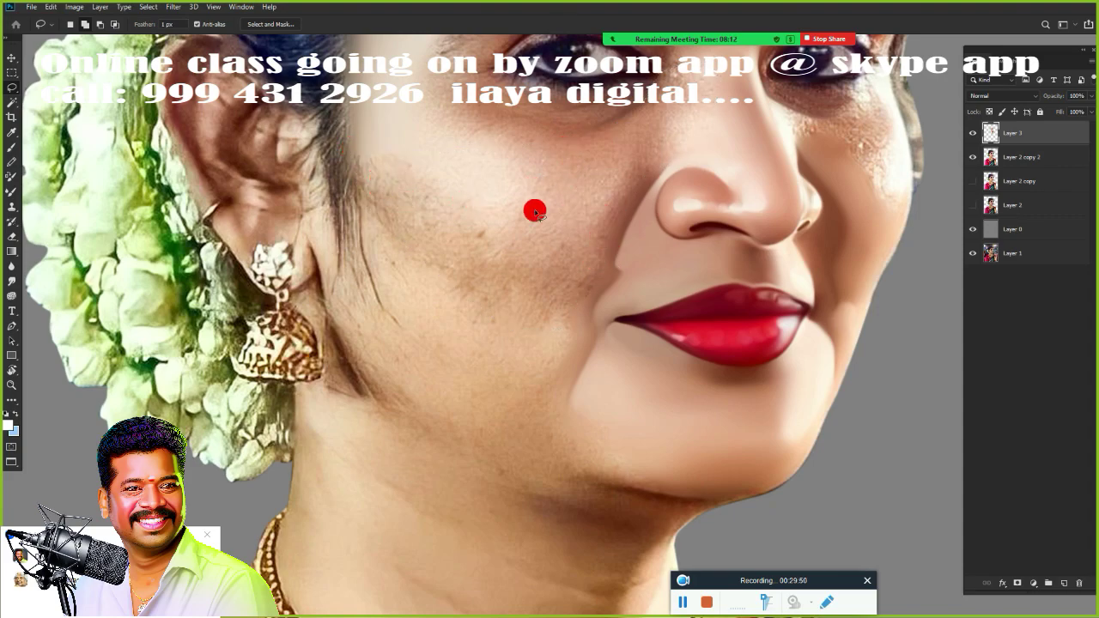
- Outline the left cheek with a Pen tool path, leaving out the under-eye area
drag(558, 226, 534, 363)
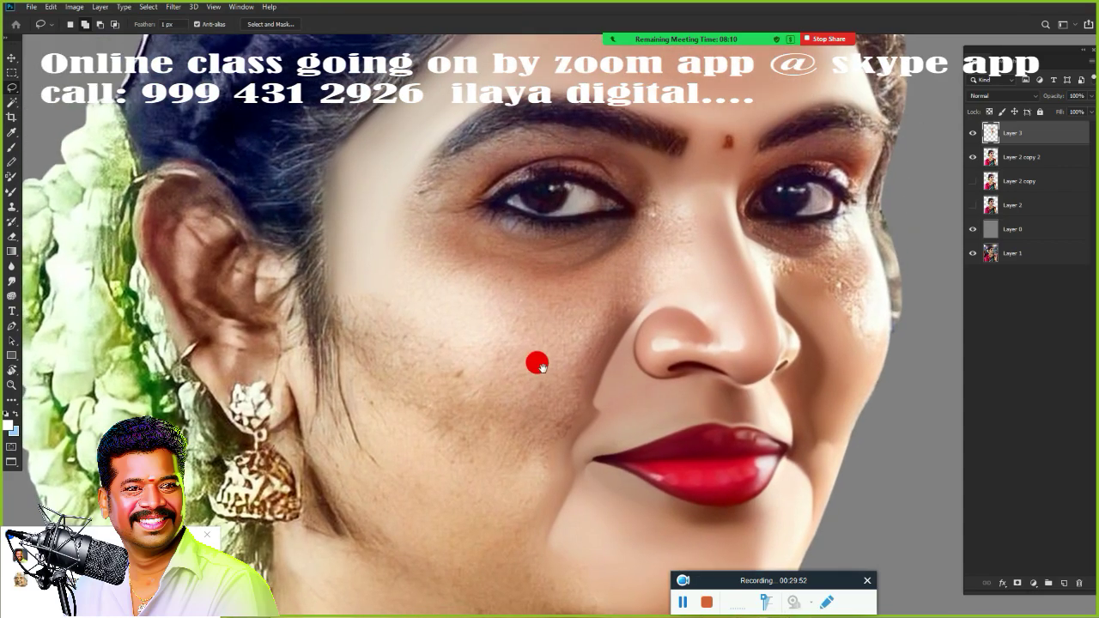
key(p)
scroll(559, 302, up, 2)
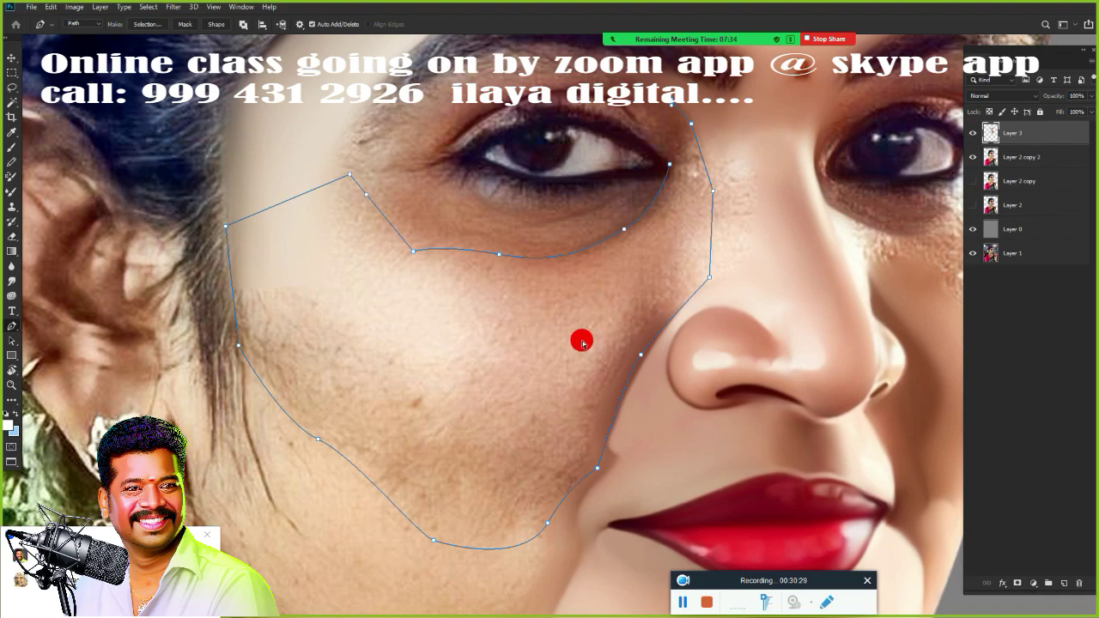
- Load the cheek path as a selection and feather it by 2 pixels
key(ctrl+Return)
key(shift+F6)
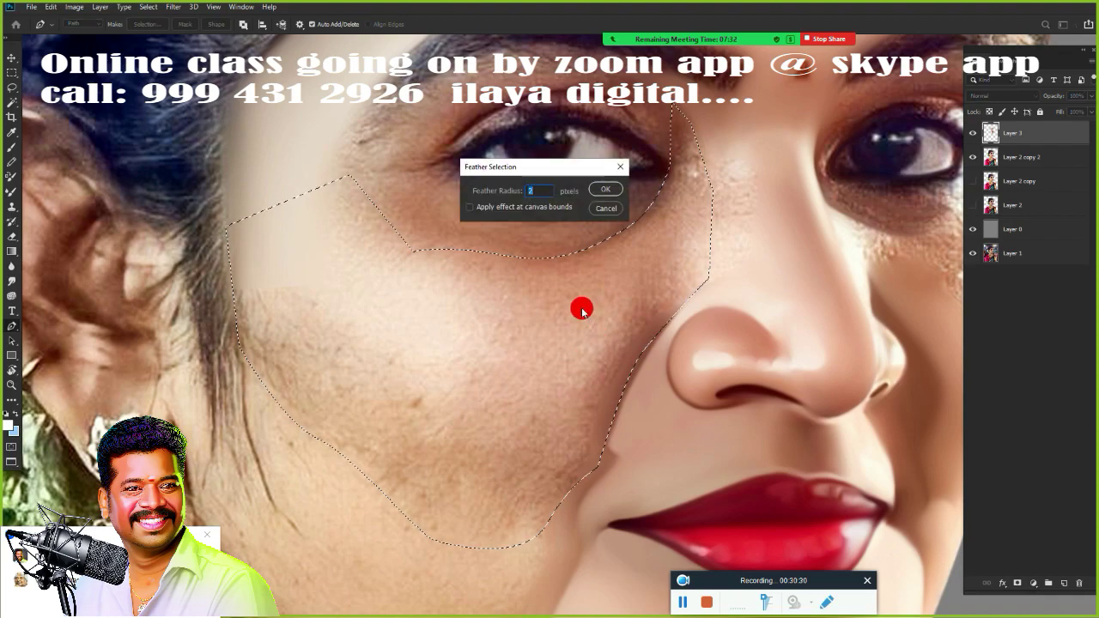
key(Return)
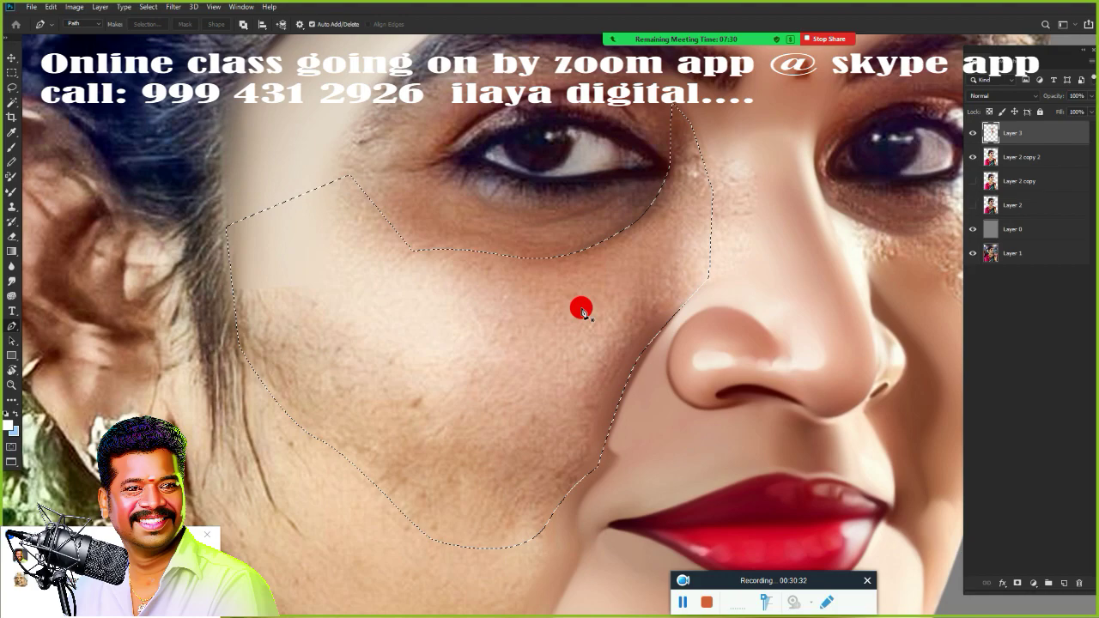
scroll(601, 331, up, 1)
drag(627, 320, 677, 233)
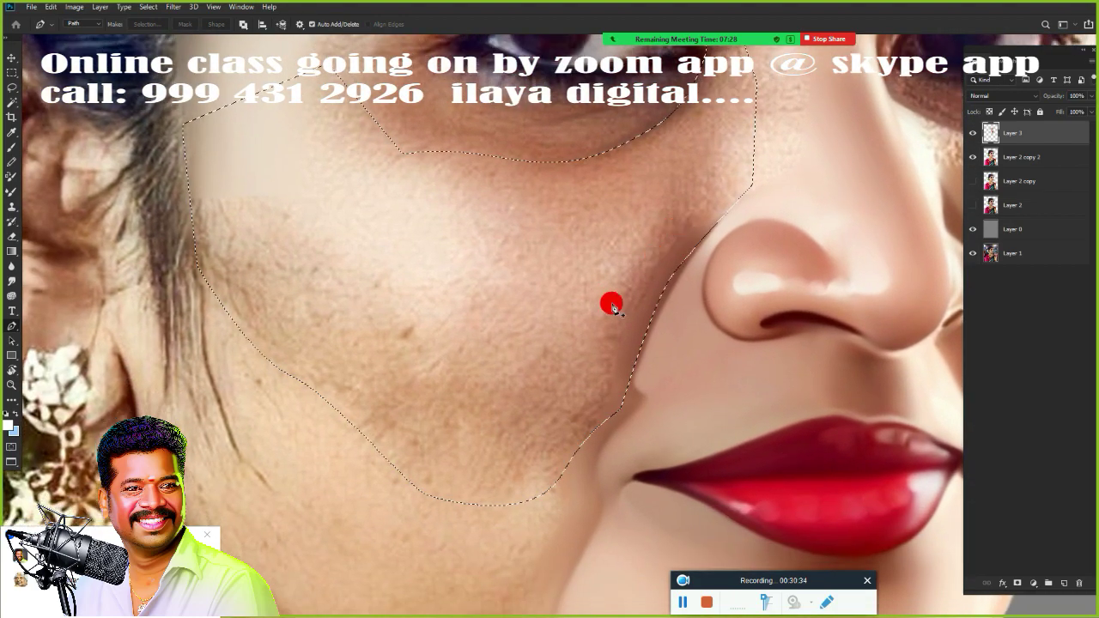
key(r)
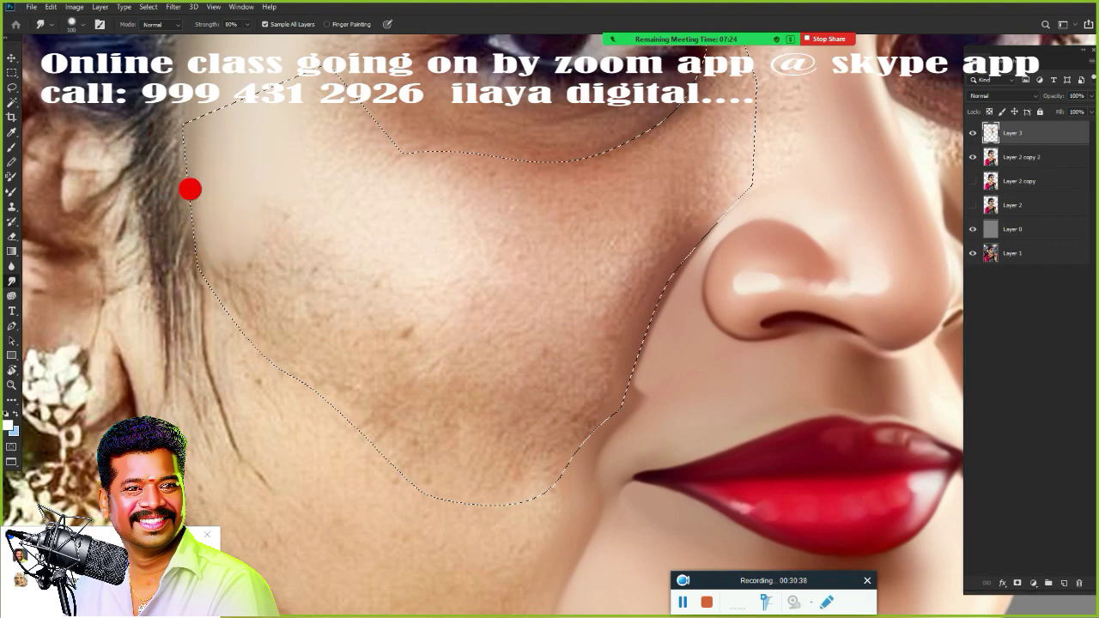
- Smudge the cheek skin inside the selection, from the hairline to beside the nose
mouse_move(256, 276)
mouse_down()
mouse_move(275, 318)
mouse_move(233, 279)
mouse_move(289, 290)
mouse_move(266, 226)
mouse_move(282, 307)
mouse_move(190, 203)
mouse_move(105, 215)
mouse_up()
mouse_move(424, 227)
mouse_down()
mouse_move(412, 250)
mouse_move(407, 240)
mouse_move(421, 257)
mouse_move(417, 249)
mouse_move(501, 206)
mouse_up()
mouse_move(356, 185)
mouse_down()
mouse_move(306, 92)
mouse_move(332, 97)
mouse_move(362, 142)
mouse_move(348, 100)
mouse_move(347, 220)
mouse_move(325, 214)
mouse_move(438, 394)
mouse_move(541, 395)
mouse_move(417, 381)
mouse_move(542, 380)
mouse_move(517, 399)
mouse_move(408, 374)
mouse_move(474, 407)
mouse_move(353, 352)
mouse_move(479, 410)
mouse_move(522, 405)
mouse_move(361, 395)
mouse_move(283, 326)
mouse_move(369, 405)
mouse_move(355, 348)
mouse_move(382, 376)
mouse_move(539, 383)
mouse_move(497, 402)
mouse_move(324, 337)
mouse_move(449, 405)
mouse_move(556, 367)
mouse_move(557, 383)
mouse_move(585, 348)
mouse_move(616, 343)
mouse_up()
mouse_move(553, 297)
mouse_down()
mouse_move(592, 221)
mouse_move(569, 269)
mouse_move(596, 235)
mouse_move(540, 346)
mouse_move(496, 390)
mouse_move(523, 373)
mouse_move(429, 417)
mouse_move(372, 417)
mouse_move(495, 410)
mouse_move(468, 445)
mouse_move(427, 454)
mouse_move(515, 395)
mouse_move(501, 444)
mouse_move(368, 443)
mouse_move(340, 432)
mouse_move(437, 449)
mouse_move(238, 333)
mouse_move(290, 291)
mouse_move(292, 266)
mouse_move(392, 315)
mouse_move(449, 289)
mouse_move(298, 229)
mouse_move(506, 240)
mouse_move(323, 228)
mouse_move(471, 267)
mouse_move(302, 270)
mouse_move(444, 341)
mouse_move(632, 106)
mouse_move(598, 152)
mouse_move(563, 164)
mouse_move(454, 155)
mouse_move(482, 162)
mouse_up()
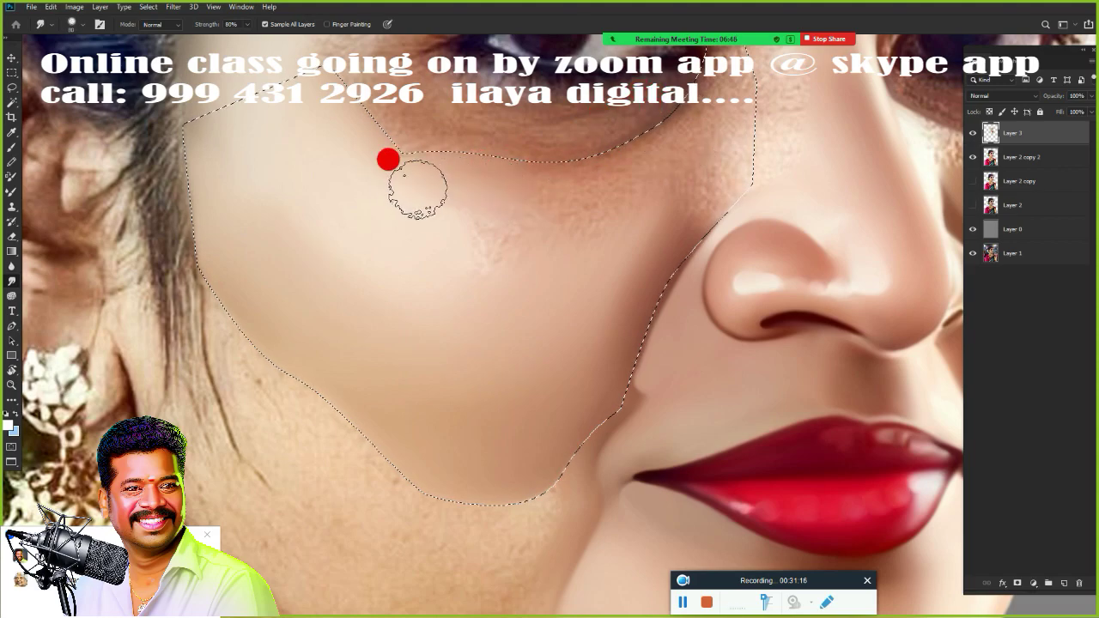
- Blend the upper cheek evenly up to the under-eye edge
drag(417, 189, 438, 176)
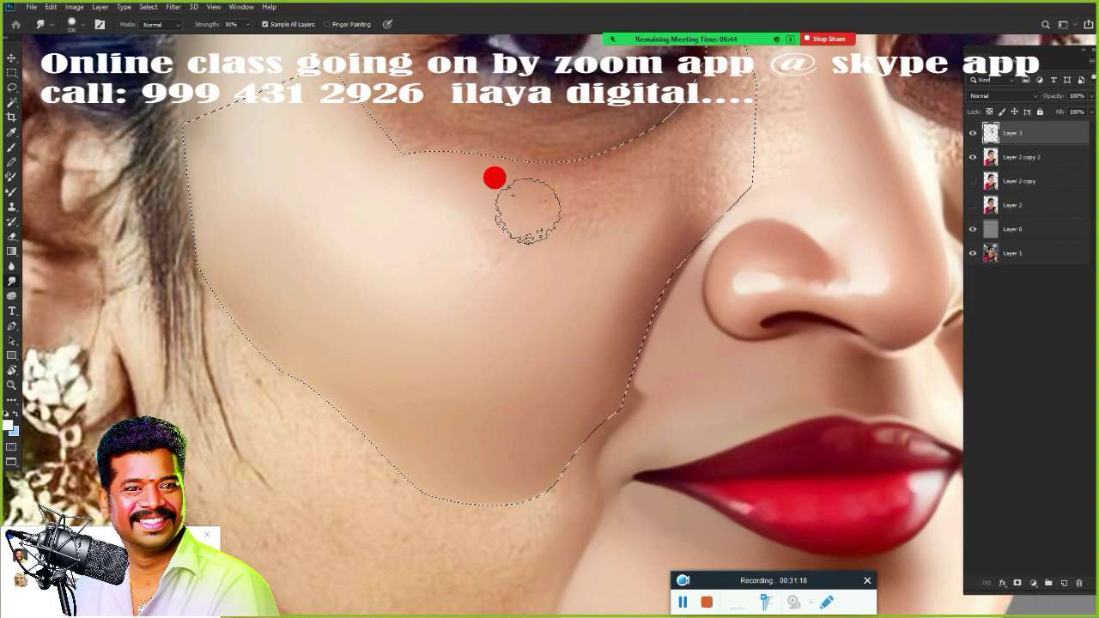
drag(527, 210, 544, 222)
mouse_move(471, 228)
mouse_down()
mouse_move(491, 199)
mouse_move(556, 181)
mouse_move(500, 183)
mouse_move(488, 154)
mouse_move(386, 121)
mouse_move(470, 177)
mouse_move(457, 172)
mouse_move(470, 229)
mouse_move(458, 261)
mouse_move(575, 224)
mouse_move(550, 271)
mouse_move(599, 273)
mouse_move(482, 400)
mouse_move(462, 319)
mouse_move(539, 230)
mouse_move(480, 273)
mouse_move(517, 255)
mouse_up()
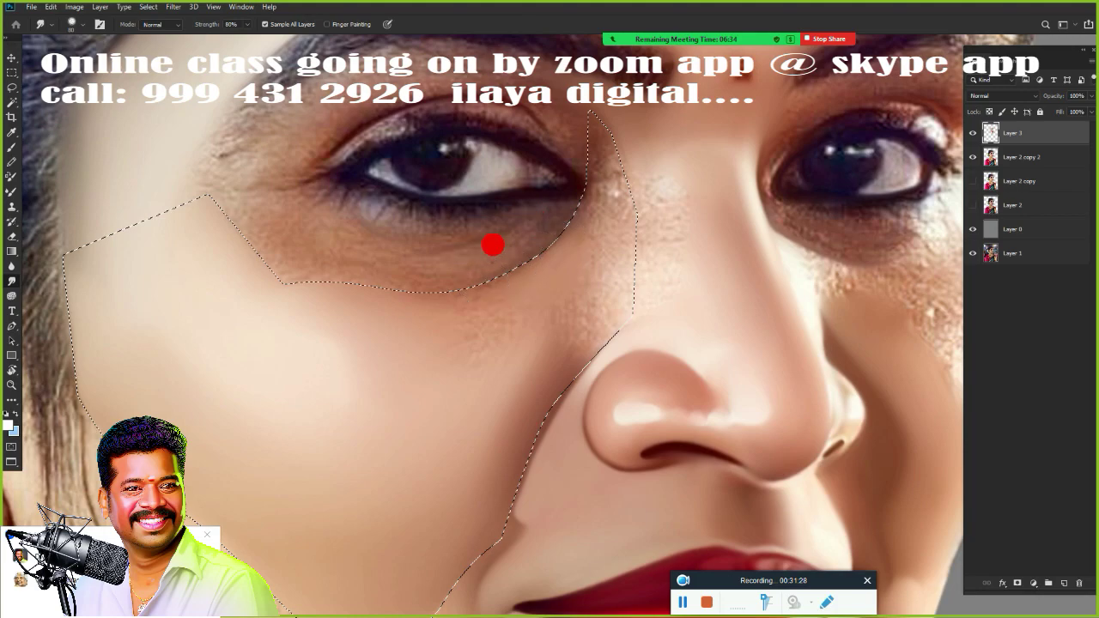
drag(490, 250, 367, 276)
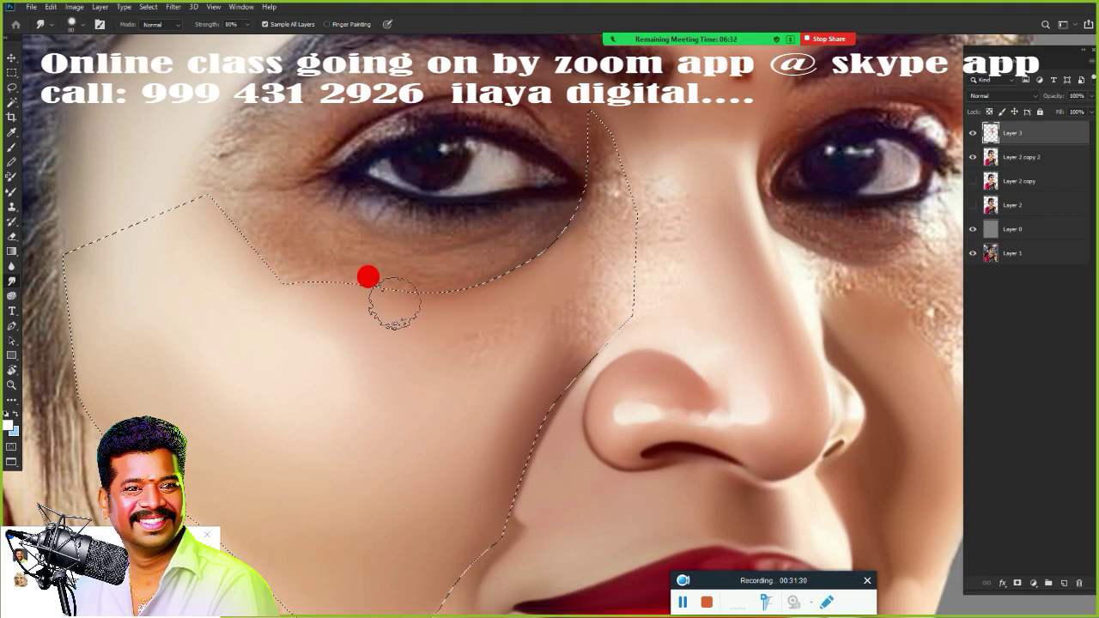
mouse_move(532, 271)
mouse_down()
mouse_move(478, 340)
mouse_move(510, 328)
mouse_move(541, 247)
mouse_up()
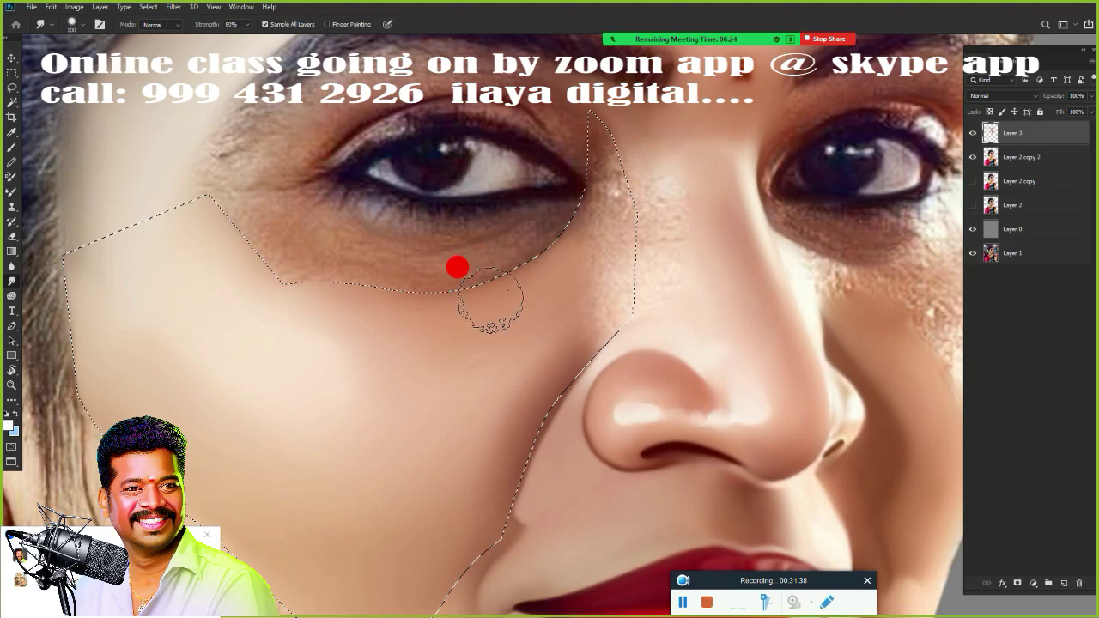
drag(466, 300, 527, 283)
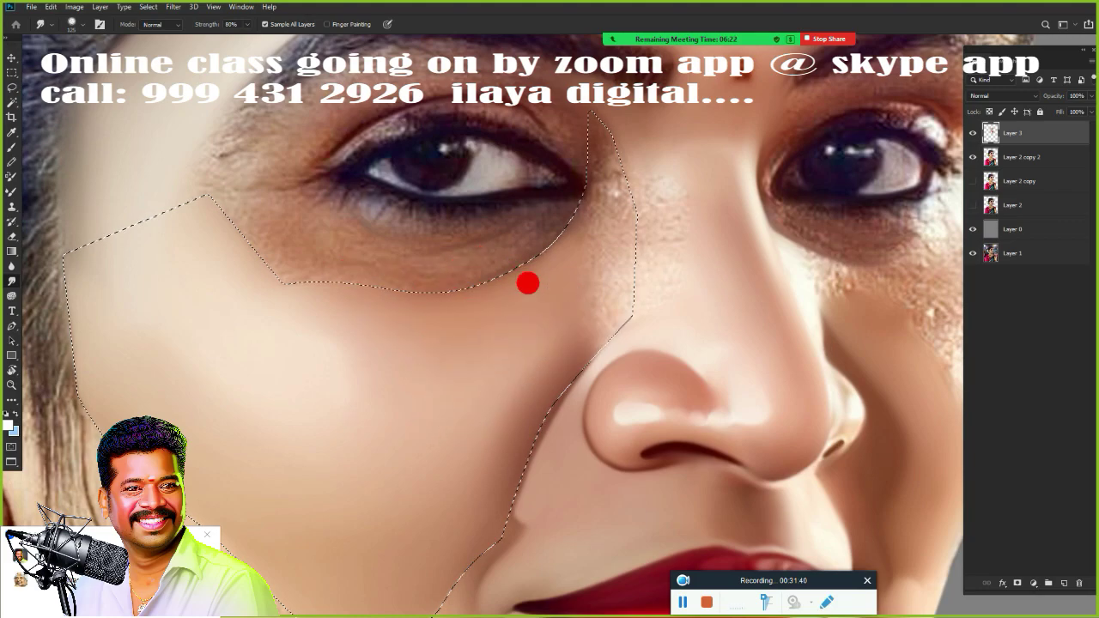
mouse_move(463, 352)
mouse_down()
mouse_move(383, 392)
mouse_move(385, 343)
mouse_move(255, 312)
mouse_move(241, 323)
mouse_move(254, 490)
mouse_up()
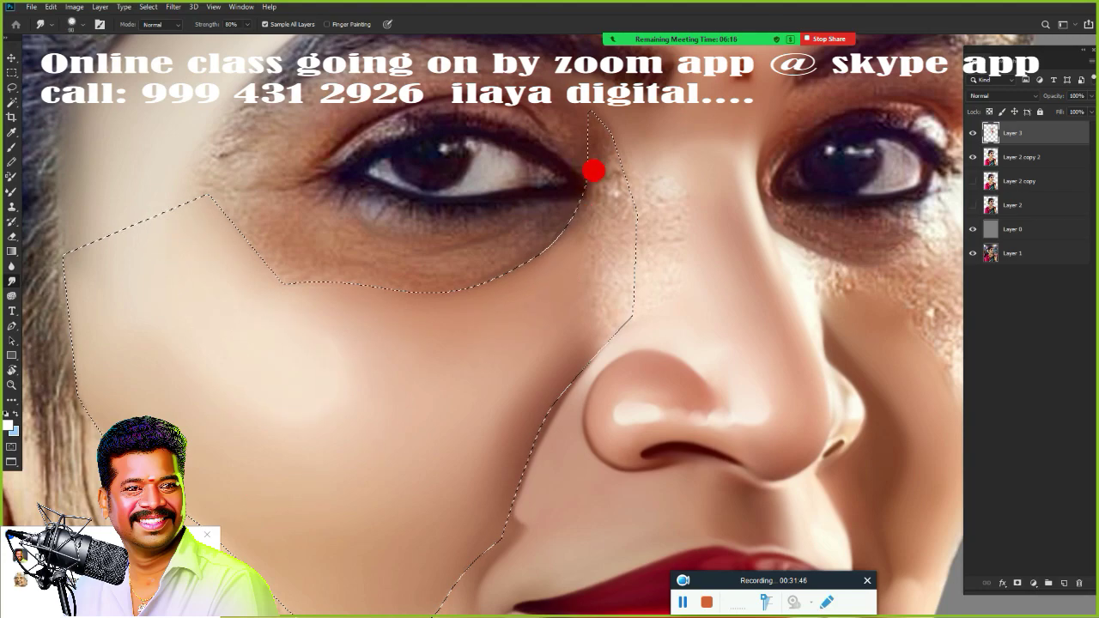
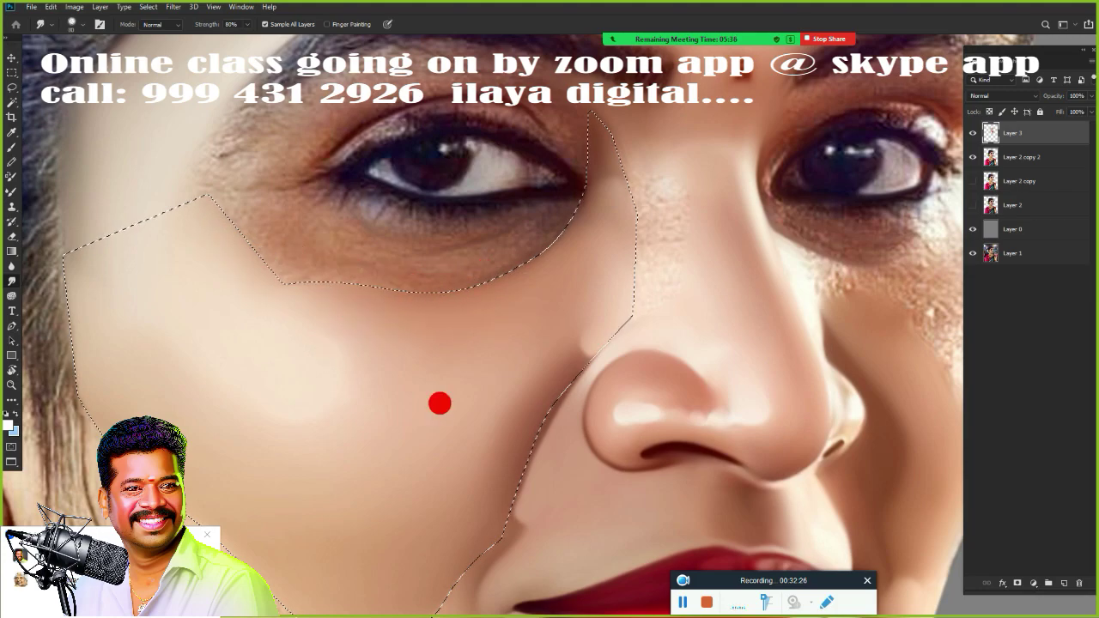
- Smudge the skin beside the nose bridge and under the eye at 80%, then deselect
drag(510, 447, 719, 224)
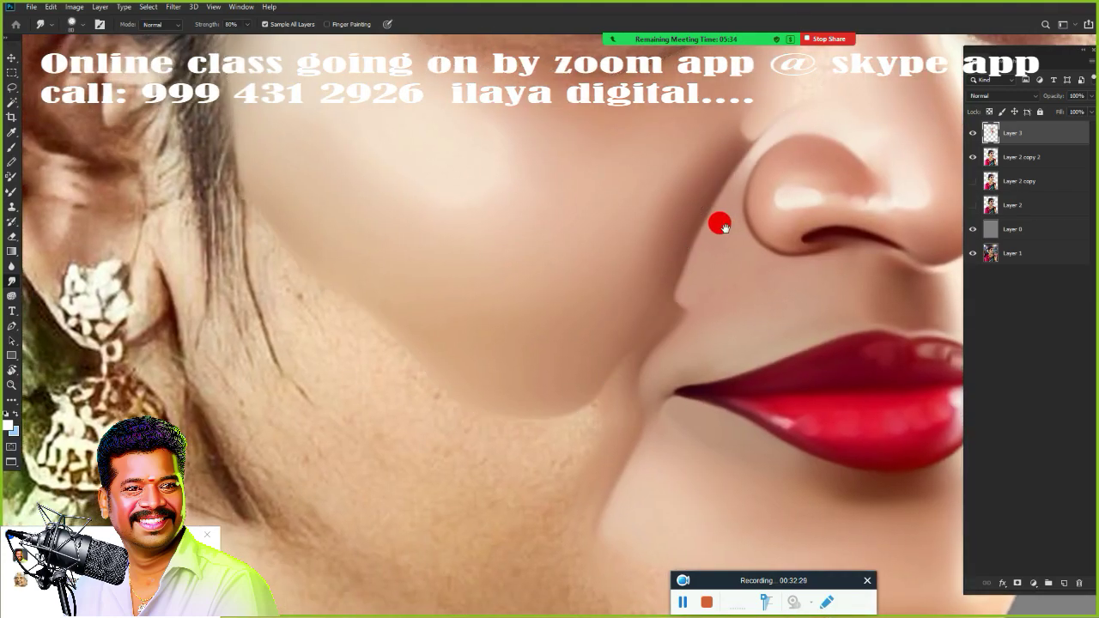
drag(632, 277, 639, 254)
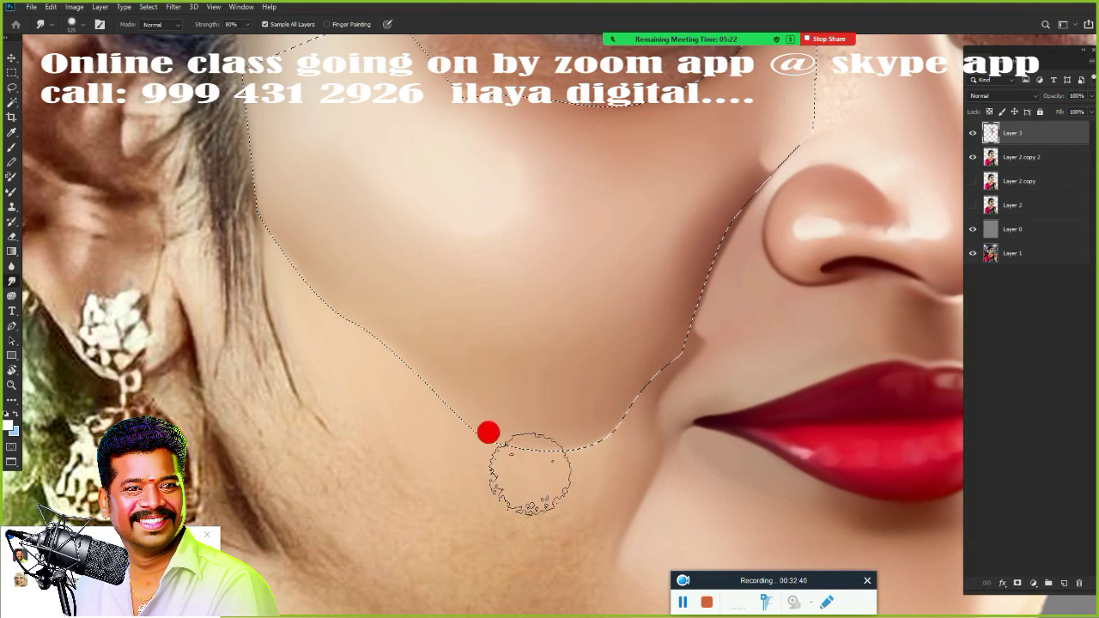
drag(625, 295, 509, 481)
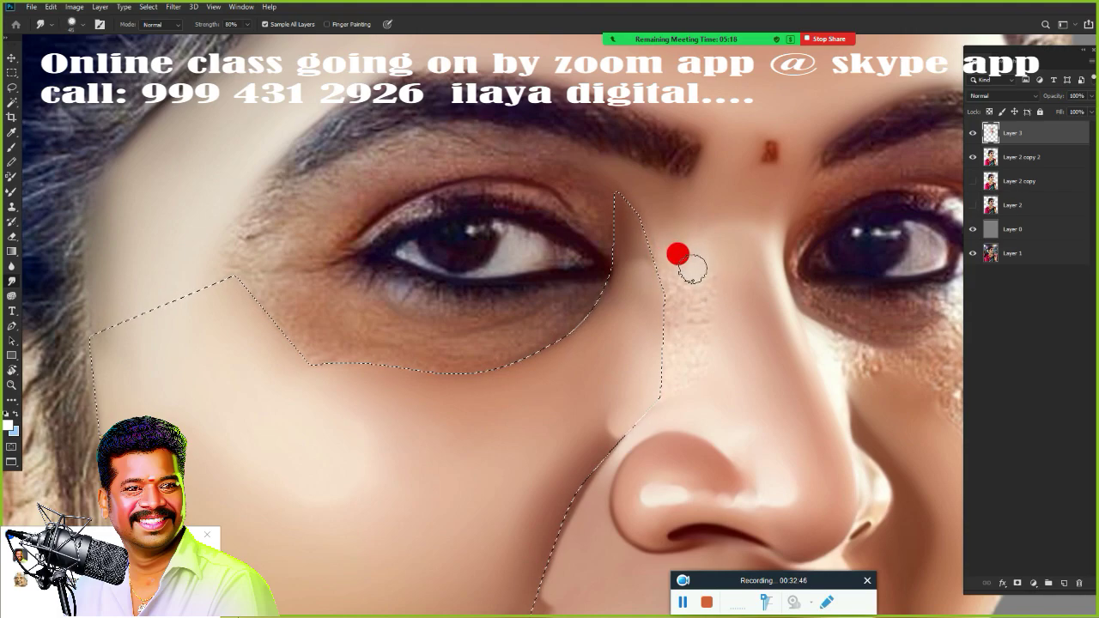
mouse_move(694, 261)
mouse_down()
mouse_move(673, 283)
mouse_move(648, 256)
mouse_move(649, 209)
mouse_move(653, 257)
mouse_move(695, 339)
mouse_move(680, 299)
mouse_move(687, 307)
mouse_move(711, 297)
mouse_move(679, 303)
mouse_move(669, 291)
mouse_move(712, 299)
mouse_move(677, 297)
mouse_move(681, 279)
mouse_move(708, 307)
mouse_move(704, 355)
mouse_move(652, 326)
mouse_move(655, 350)
mouse_move(663, 327)
mouse_move(685, 315)
mouse_move(636, 360)
mouse_move(401, 373)
mouse_move(459, 292)
mouse_move(343, 327)
mouse_move(278, 294)
mouse_move(308, 337)
mouse_move(311, 311)
mouse_move(329, 323)
mouse_move(303, 360)
mouse_move(287, 306)
mouse_move(265, 289)
mouse_move(556, 323)
mouse_move(608, 301)
mouse_move(518, 347)
mouse_move(593, 312)
mouse_move(548, 326)
mouse_up()
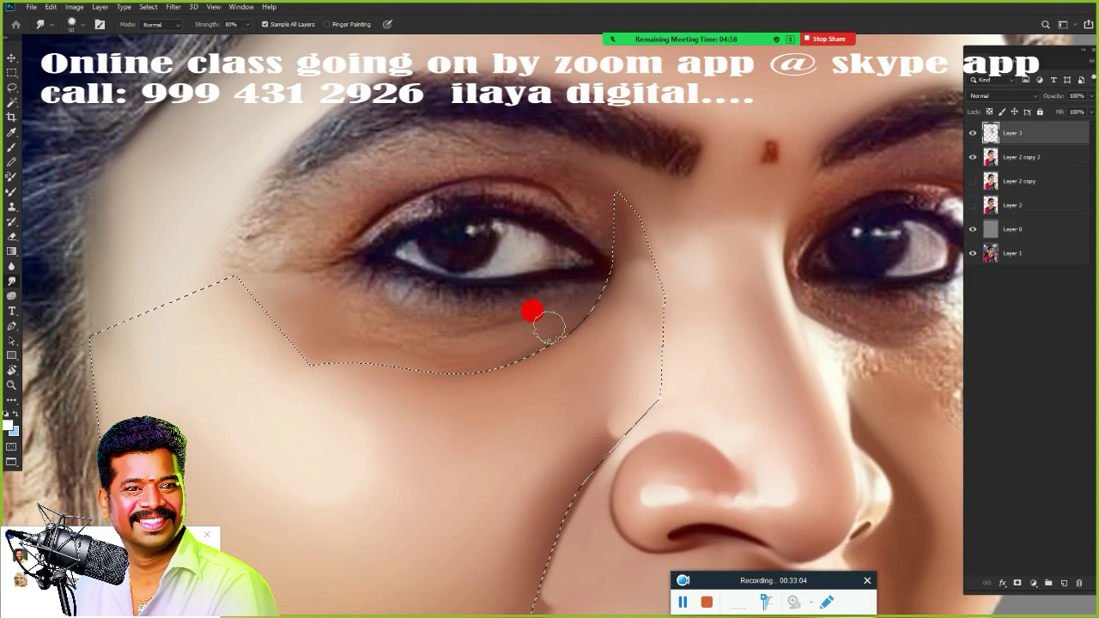
mouse_move(575, 284)
mouse_down()
mouse_move(477, 349)
mouse_move(414, 348)
mouse_move(353, 326)
mouse_move(391, 342)
mouse_move(466, 348)
mouse_move(362, 330)
mouse_move(520, 343)
mouse_move(395, 352)
mouse_move(522, 357)
mouse_move(300, 384)
mouse_move(485, 352)
mouse_move(532, 356)
mouse_move(604, 314)
mouse_move(533, 354)
mouse_move(498, 335)
mouse_move(385, 359)
mouse_move(391, 348)
mouse_move(292, 360)
mouse_move(508, 326)
mouse_move(513, 369)
mouse_move(496, 356)
mouse_move(508, 375)
mouse_move(527, 351)
mouse_move(588, 140)
mouse_up()
key(ctrl+d)
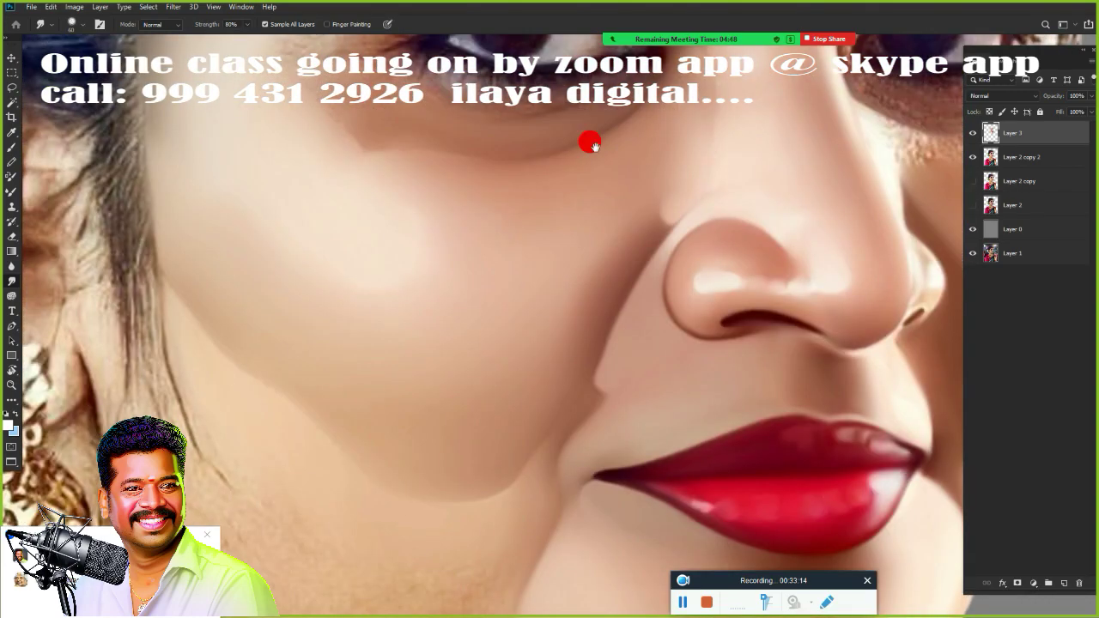
- Smudge the cheek in one stroke from the hair by the ear toward the jaw
drag(582, 275, 540, 396)
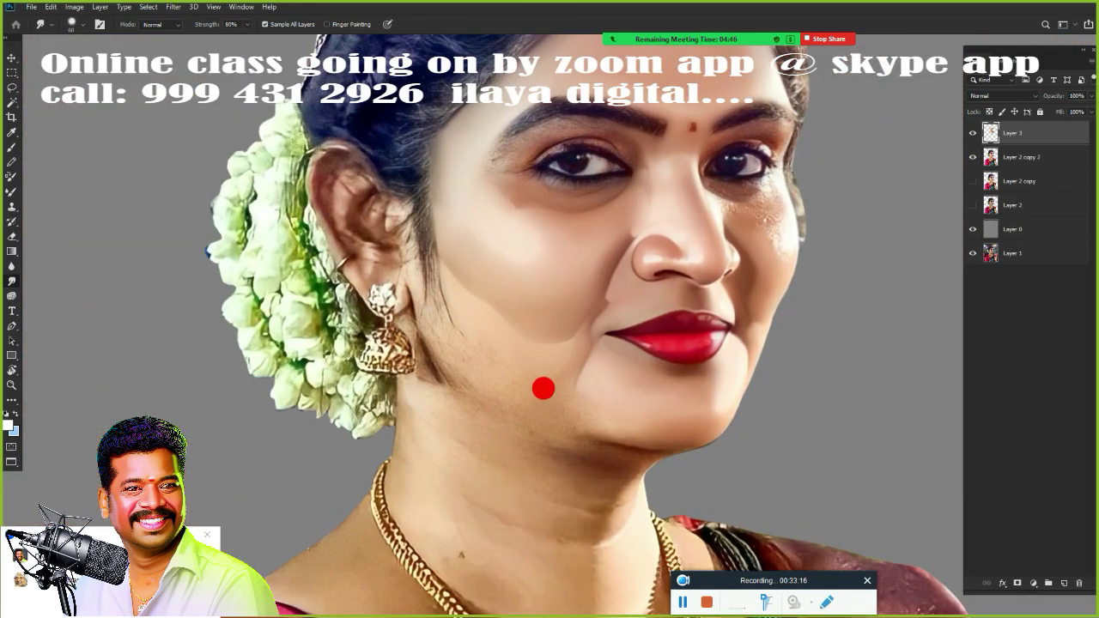
drag(510, 331, 552, 341)
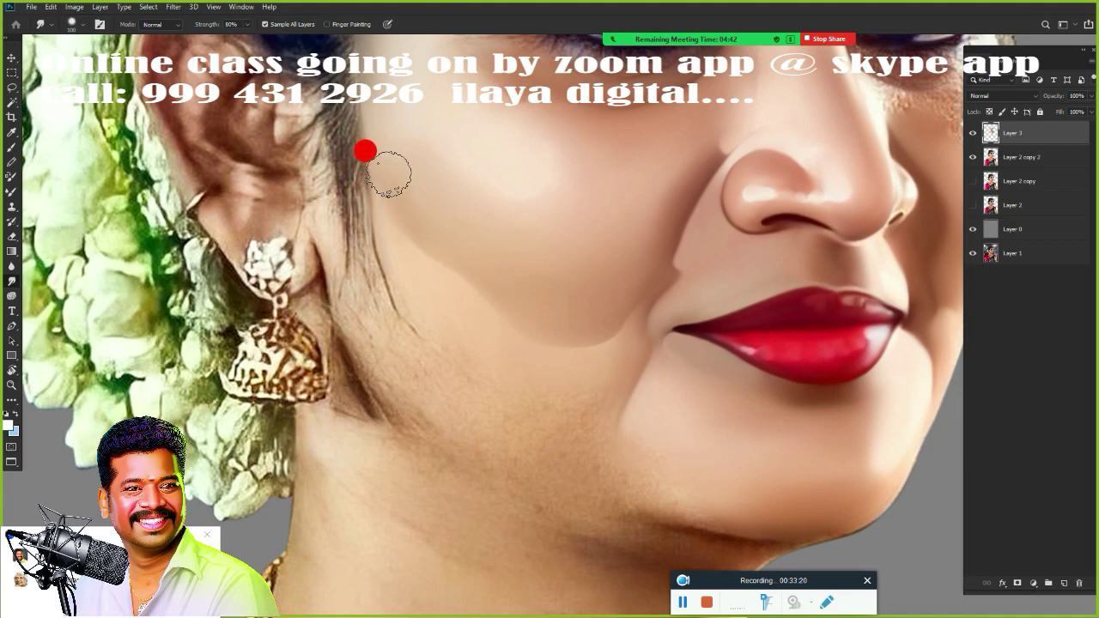
mouse_move(389, 174)
mouse_down()
mouse_move(437, 281)
mouse_move(413, 248)
mouse_move(479, 318)
mouse_move(435, 254)
mouse_move(506, 339)
mouse_move(432, 259)
mouse_move(477, 333)
mouse_move(459, 271)
mouse_move(567, 341)
mouse_move(595, 340)
mouse_move(628, 292)
mouse_move(542, 342)
mouse_move(584, 347)
mouse_move(470, 302)
mouse_move(564, 342)
mouse_move(531, 338)
mouse_move(570, 343)
mouse_move(442, 243)
mouse_move(456, 266)
mouse_move(390, 199)
mouse_move(517, 317)
mouse_up()
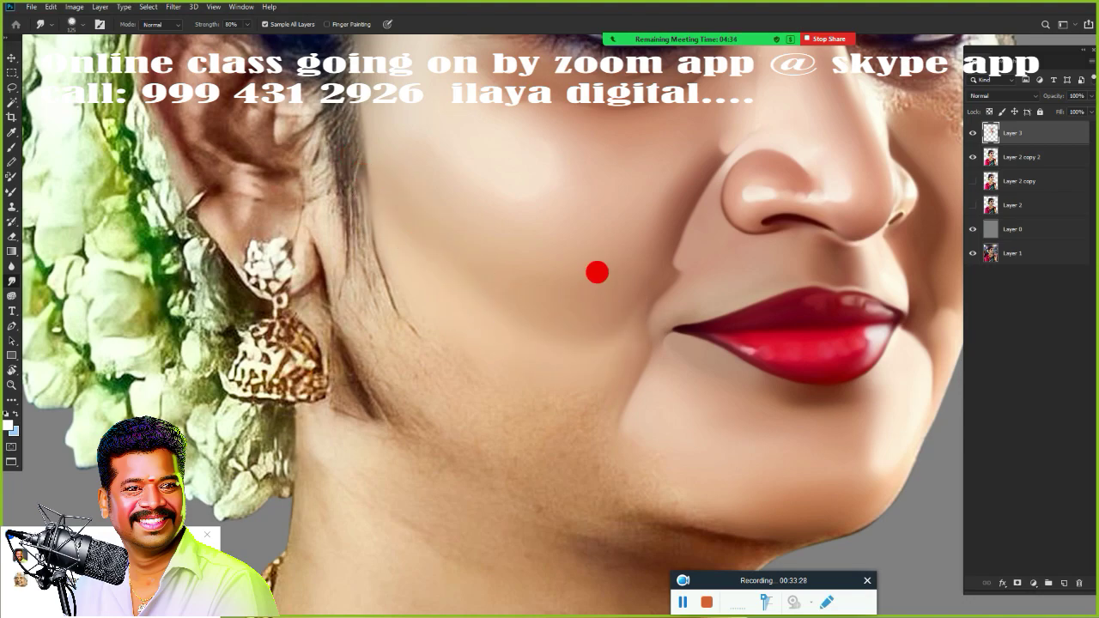
mouse_move(596, 272)
mouse_down()
mouse_move(589, 201)
mouse_move(507, 434)
mouse_move(377, 272)
mouse_move(419, 318)
mouse_move(386, 289)
mouse_move(427, 300)
mouse_move(400, 326)
mouse_move(473, 319)
mouse_move(485, 344)
mouse_move(507, 345)
mouse_up()
scroll(508, 344, up, 3)
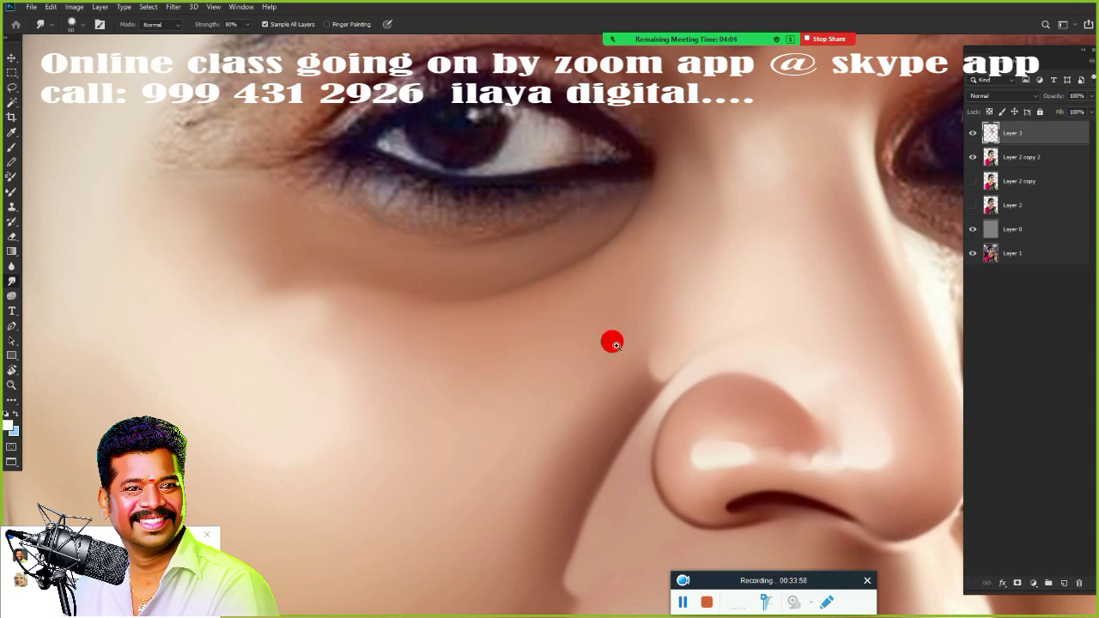
key(ctrl+0)
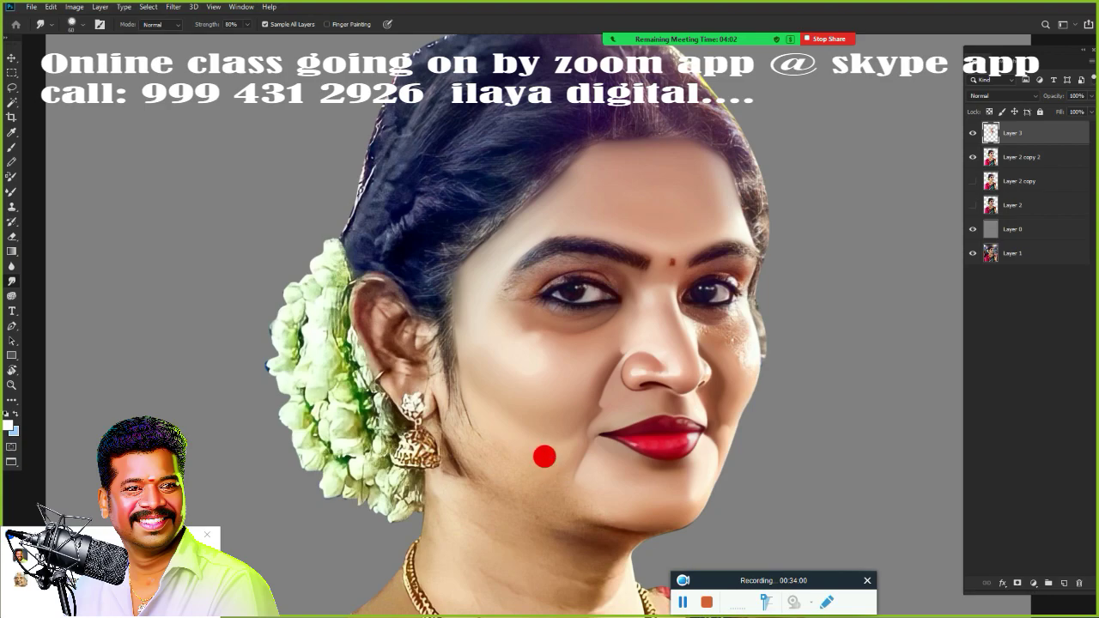
scroll(608, 358, up, 5)
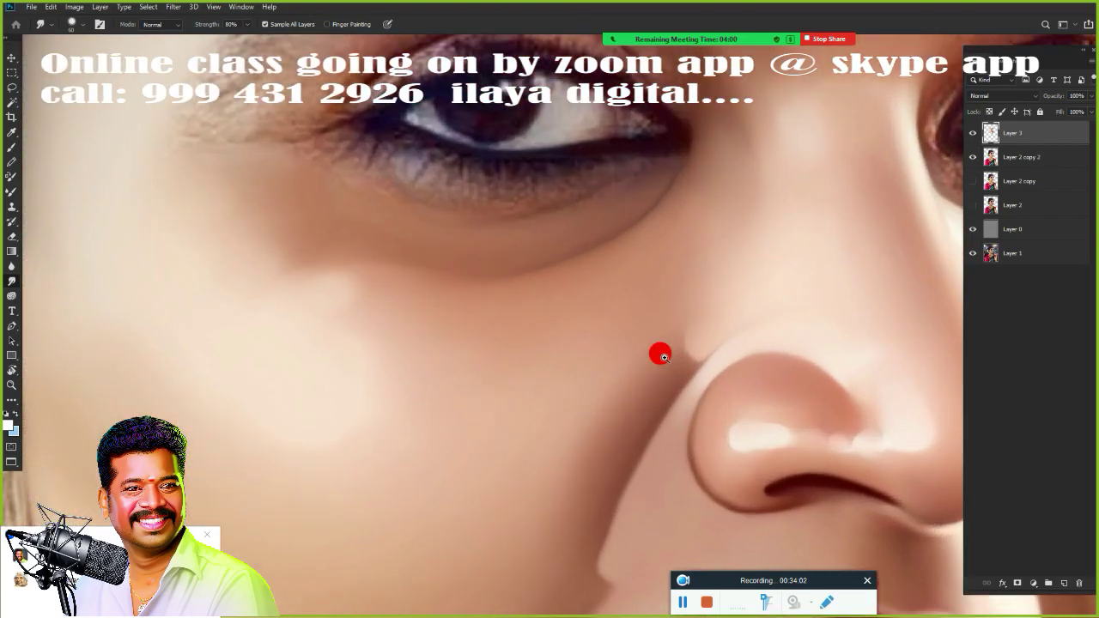
scroll(629, 392, up, 1)
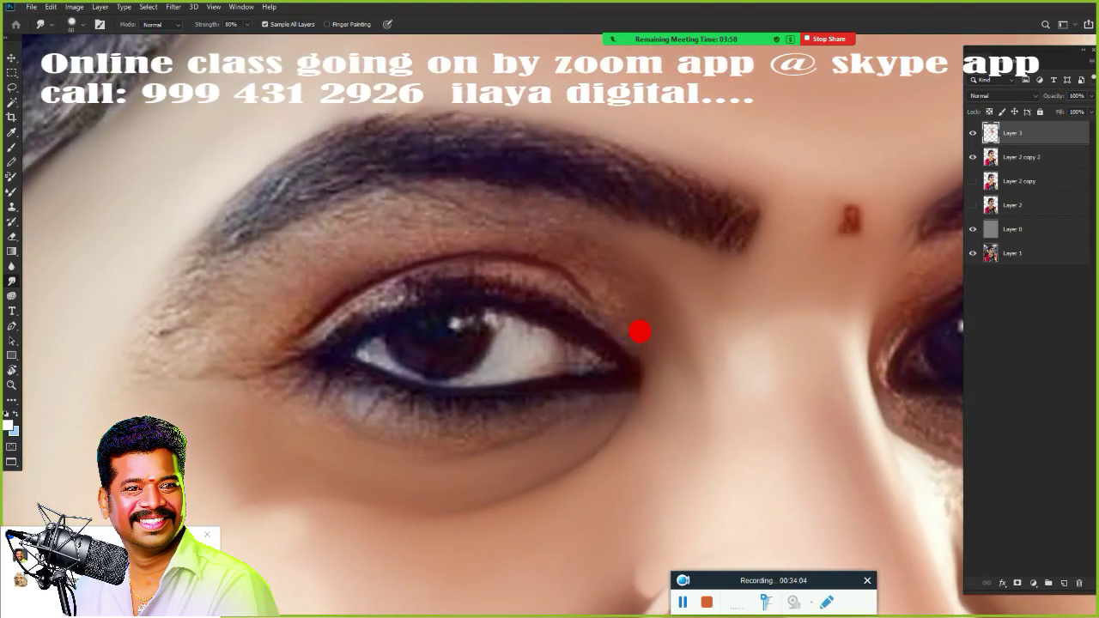
- Trace a Pen path along the eyebrow, upper eyelid and under the eye, then load it as a selection
key(p)
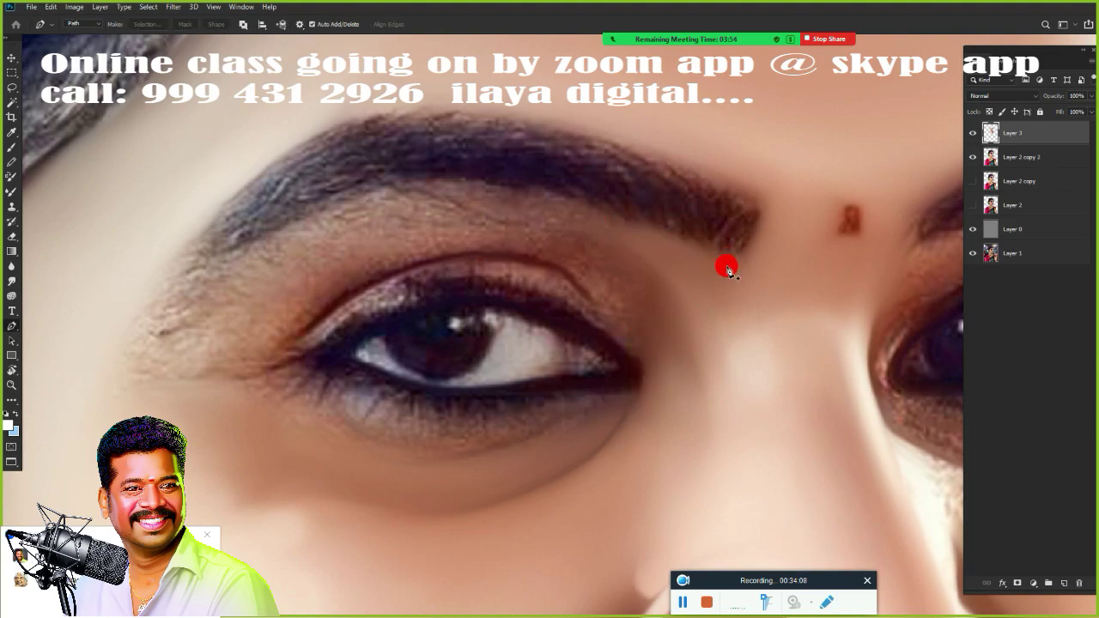
click(729, 268)
drag(348, 200, 197, 218)
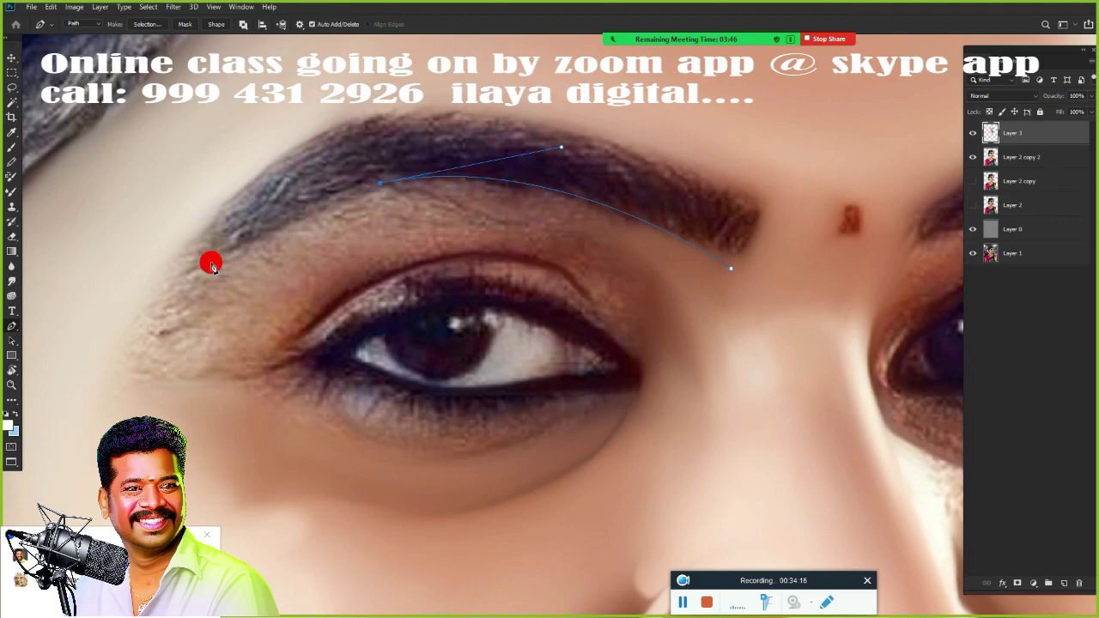
drag(188, 276, 78, 350)
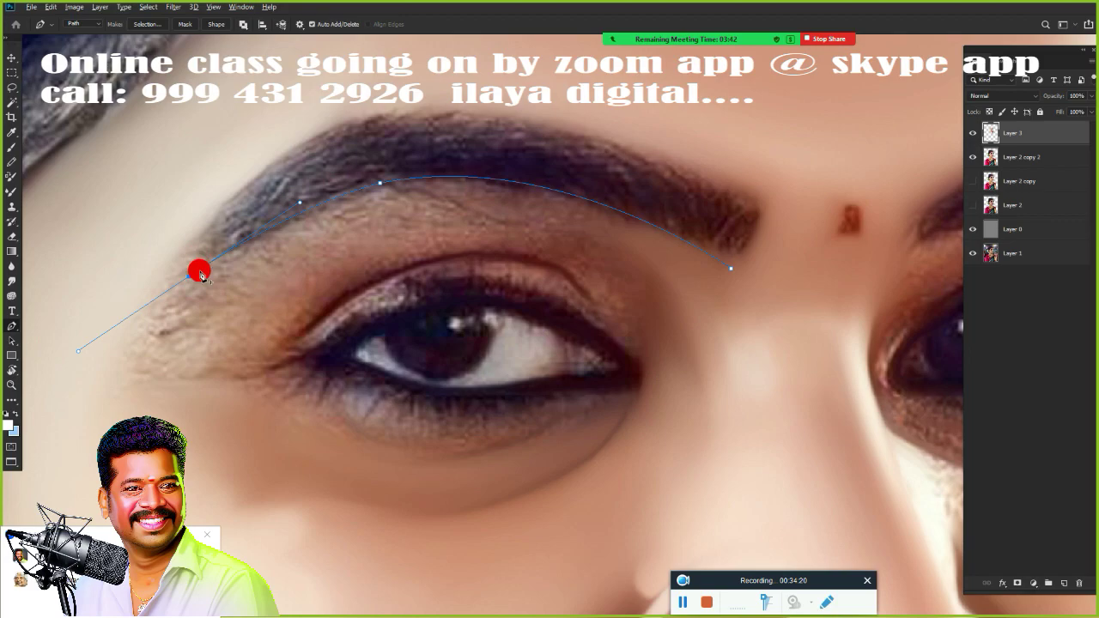
alt+click(188, 276)
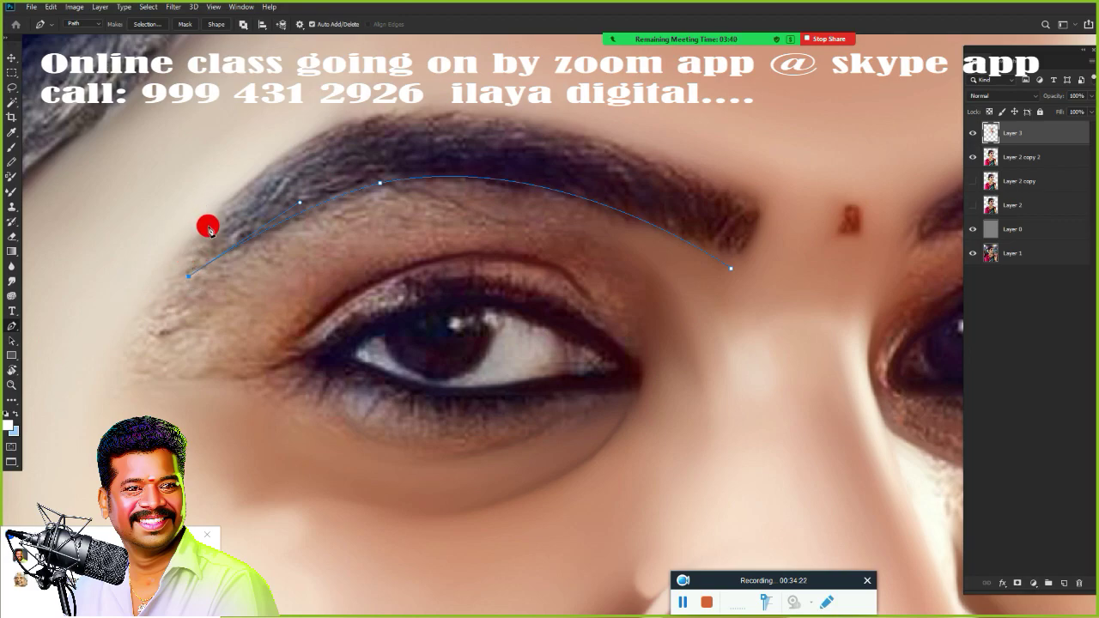
key(ctrl+z)
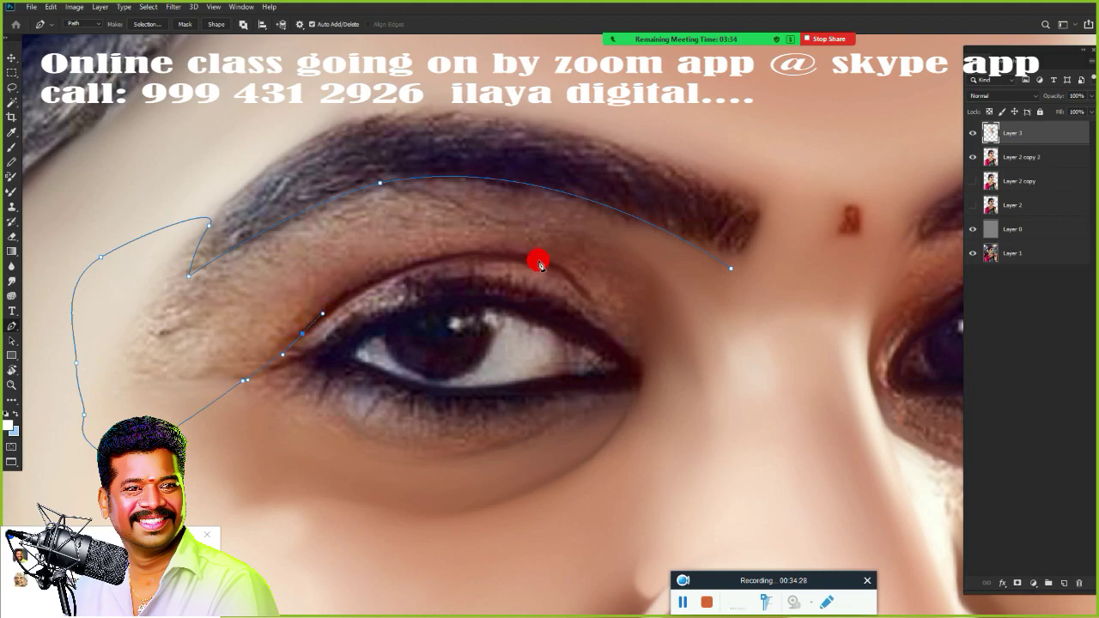
drag(643, 289, 678, 298)
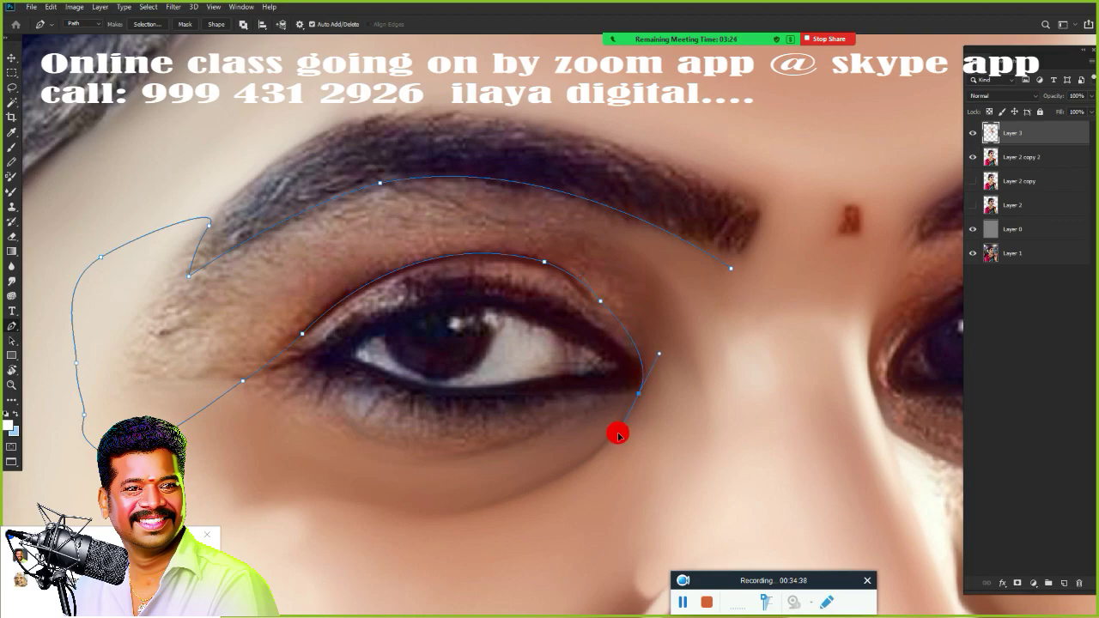
drag(618, 436, 666, 510)
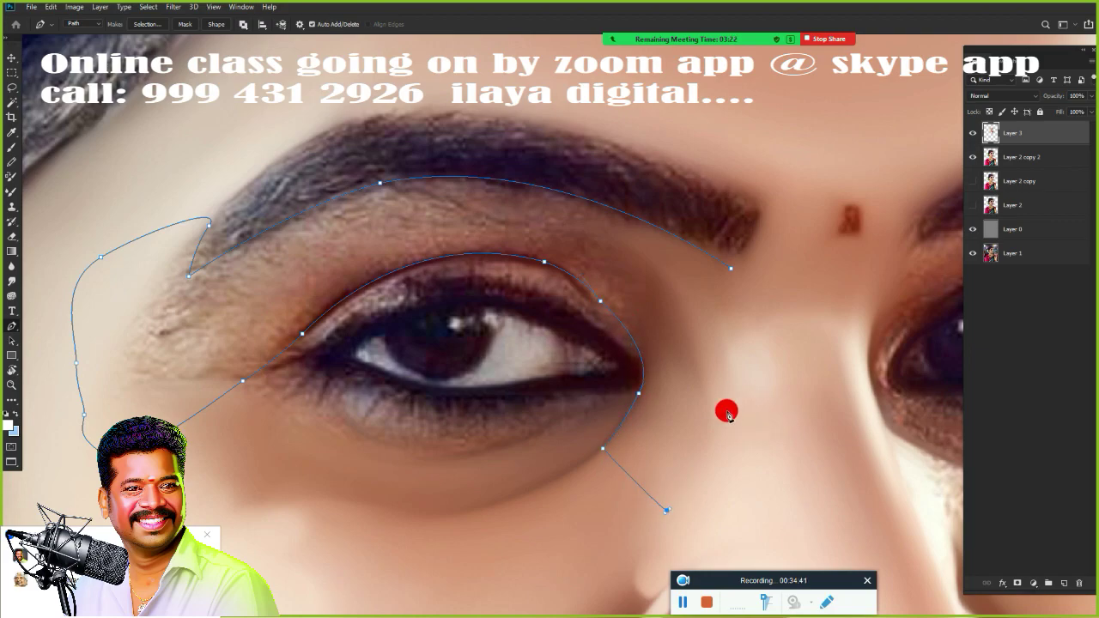
key(ctrl+Return)
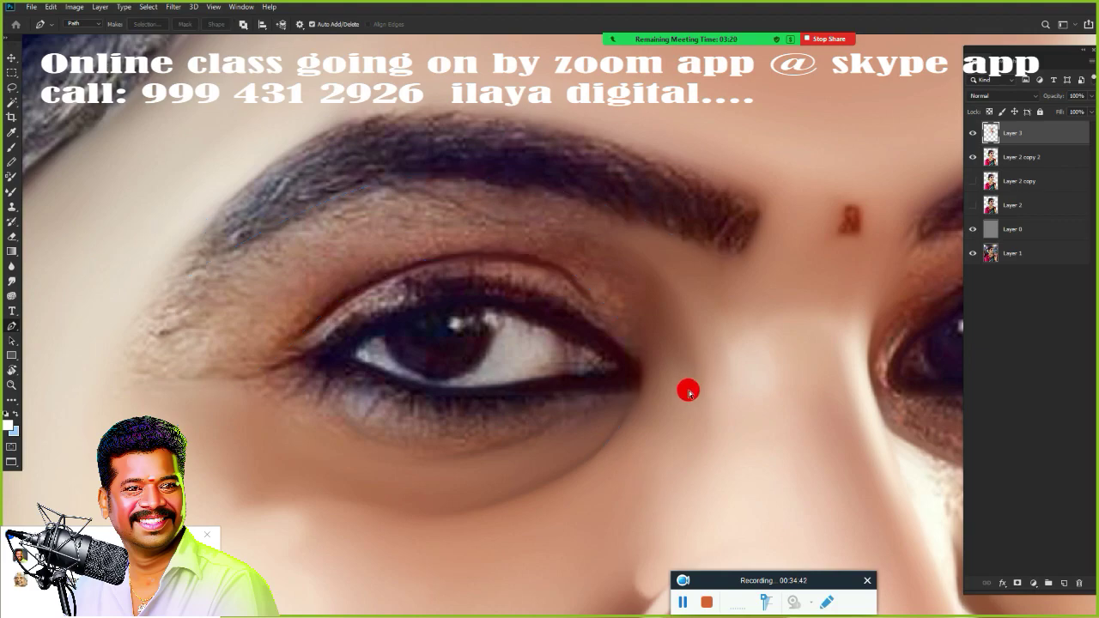
- Feather the eye-surround selection and zoom in on the eye with the Smudge tool
key(shift+F6)
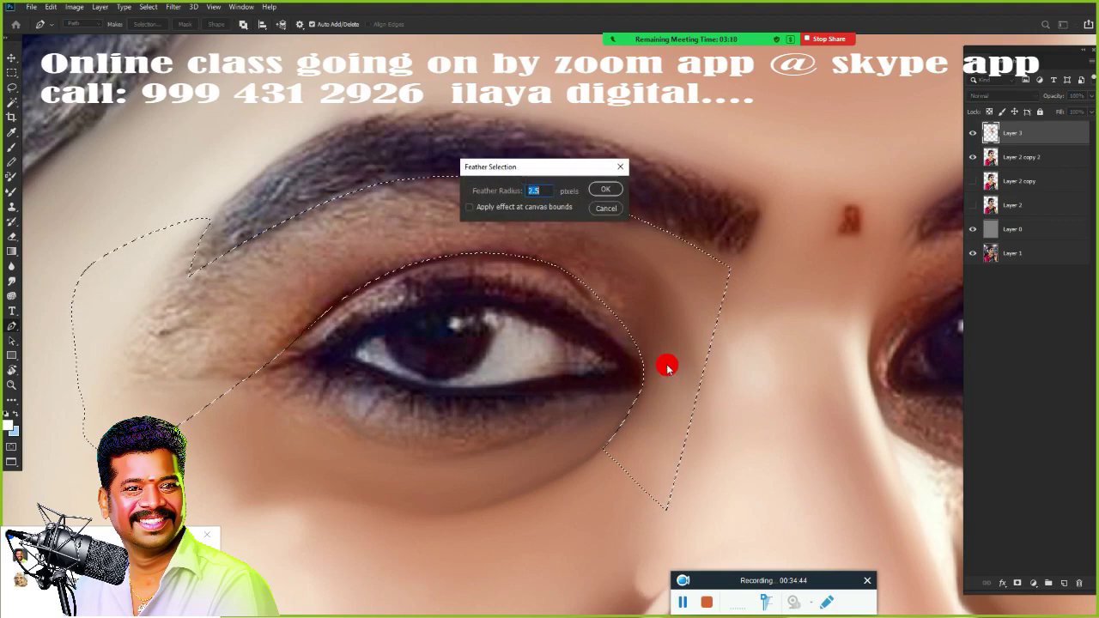
key(Return)
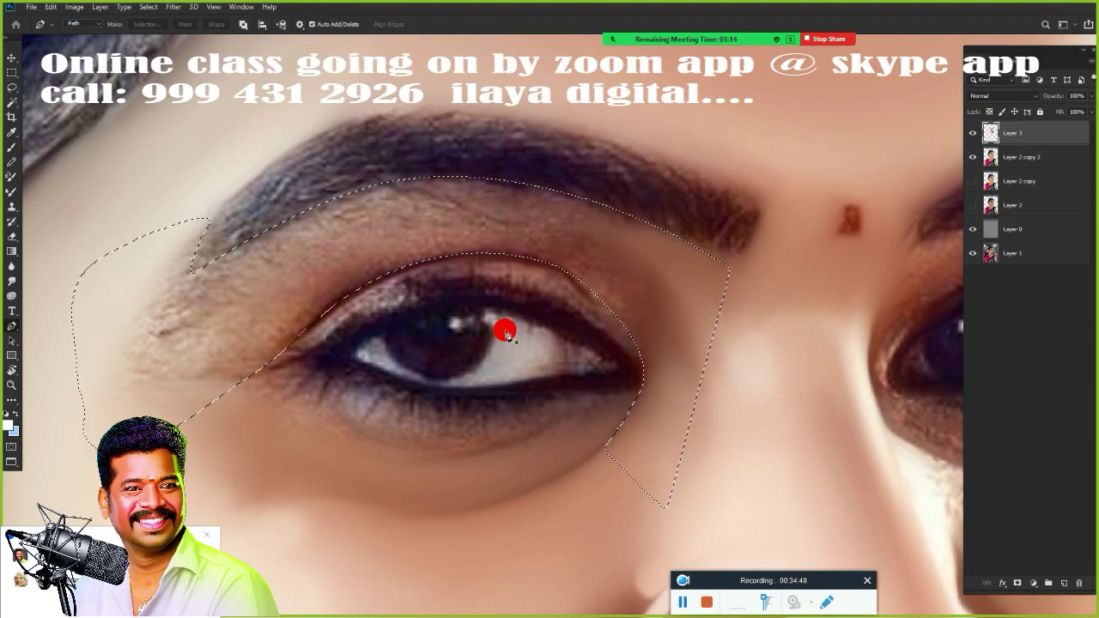
key(r)
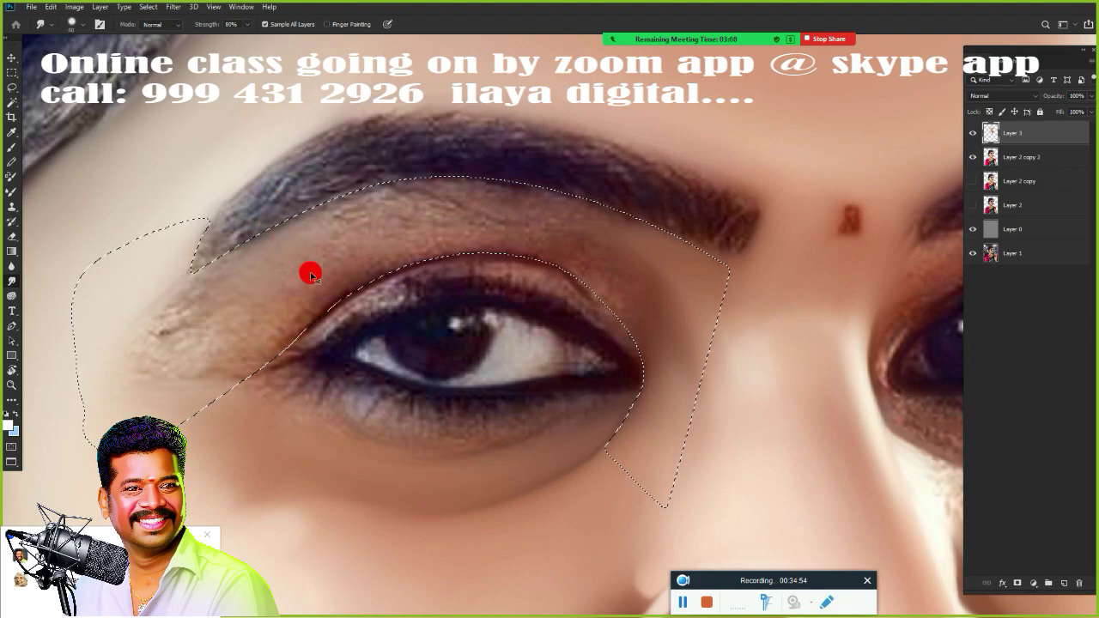
scroll(350, 275, up, 1)
scroll(375, 316, up, 4)
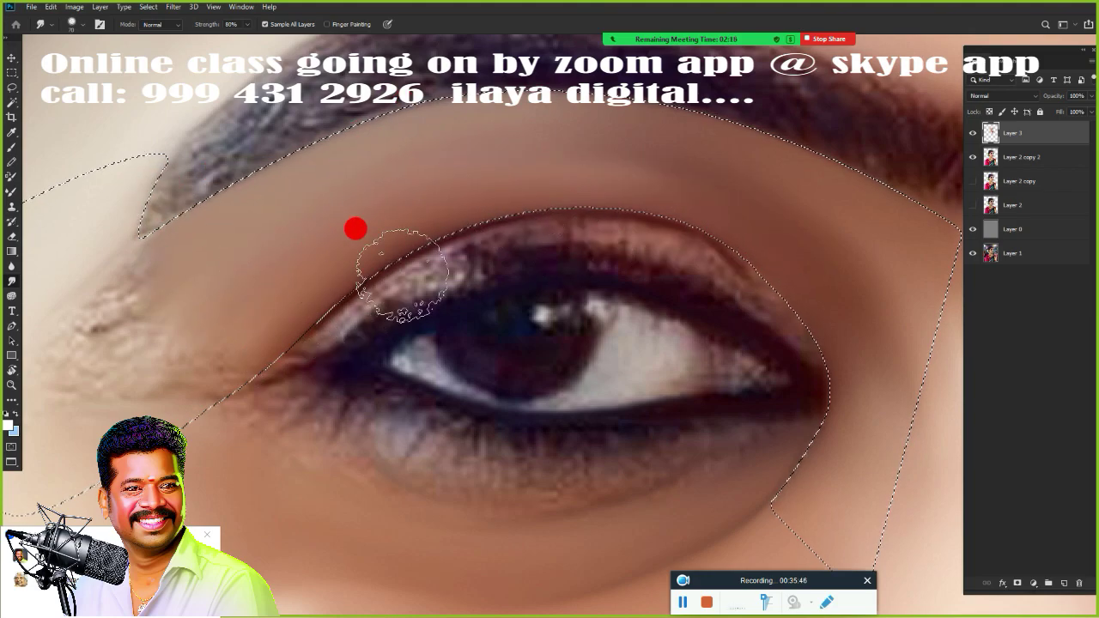
- Smudge the textured crease below the brow with the brush at 50, then restore 70
key(ctrl+d)
drag(398, 365, 479, 326)
key(ctrl+z)
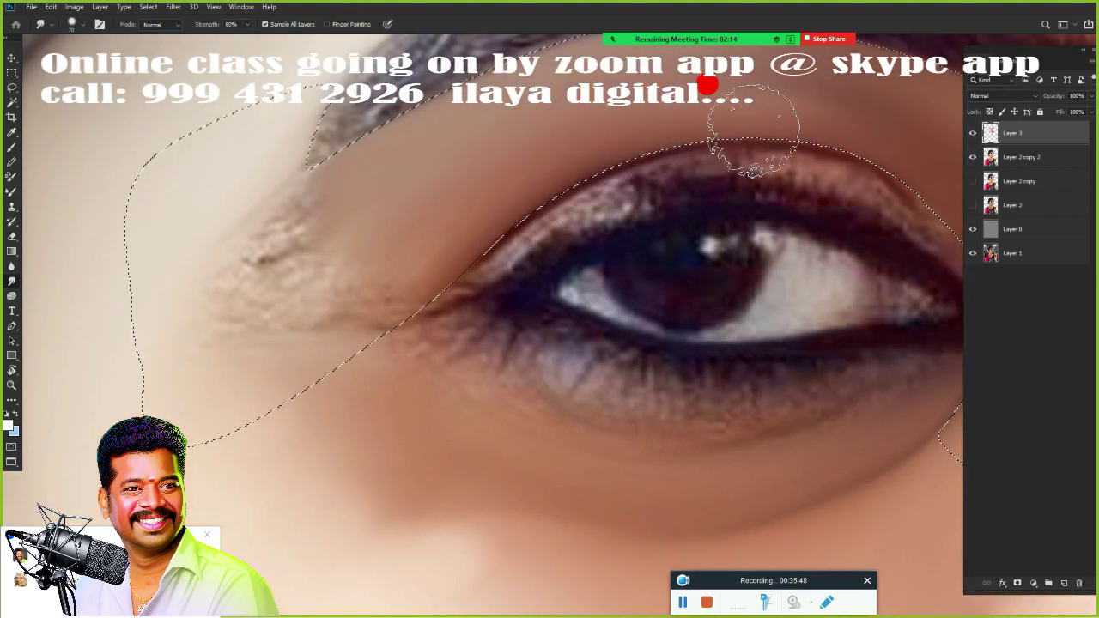
key(bracketleft)
key(bracketleft)
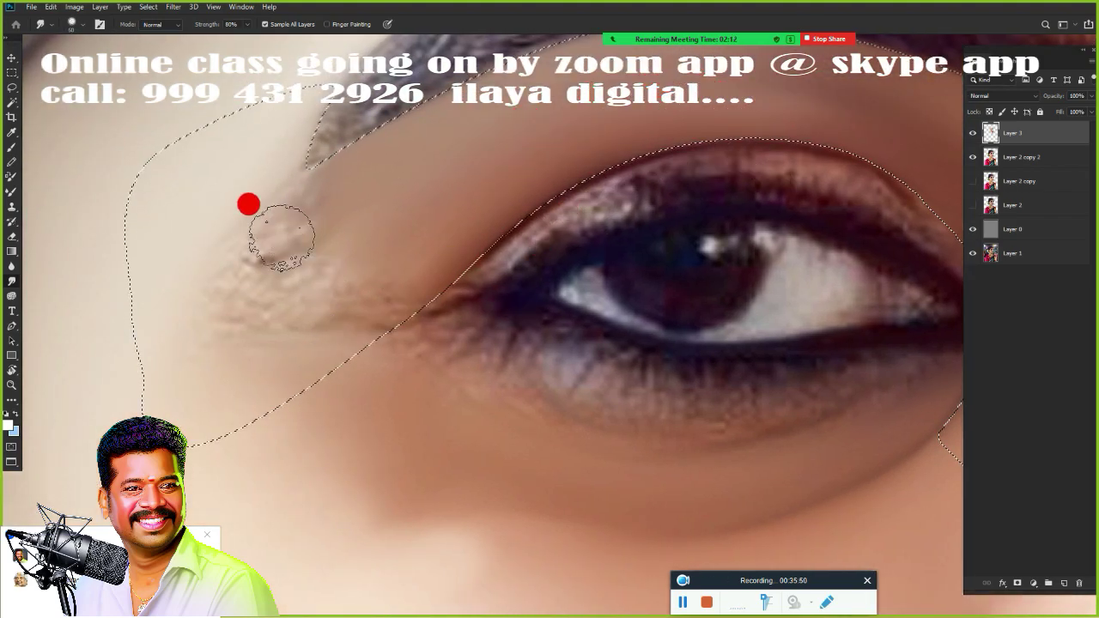
mouse_move(304, 210)
mouse_down()
mouse_move(266, 246)
mouse_move(255, 227)
mouse_move(243, 269)
mouse_move(269, 253)
mouse_move(260, 248)
mouse_move(287, 255)
mouse_up()
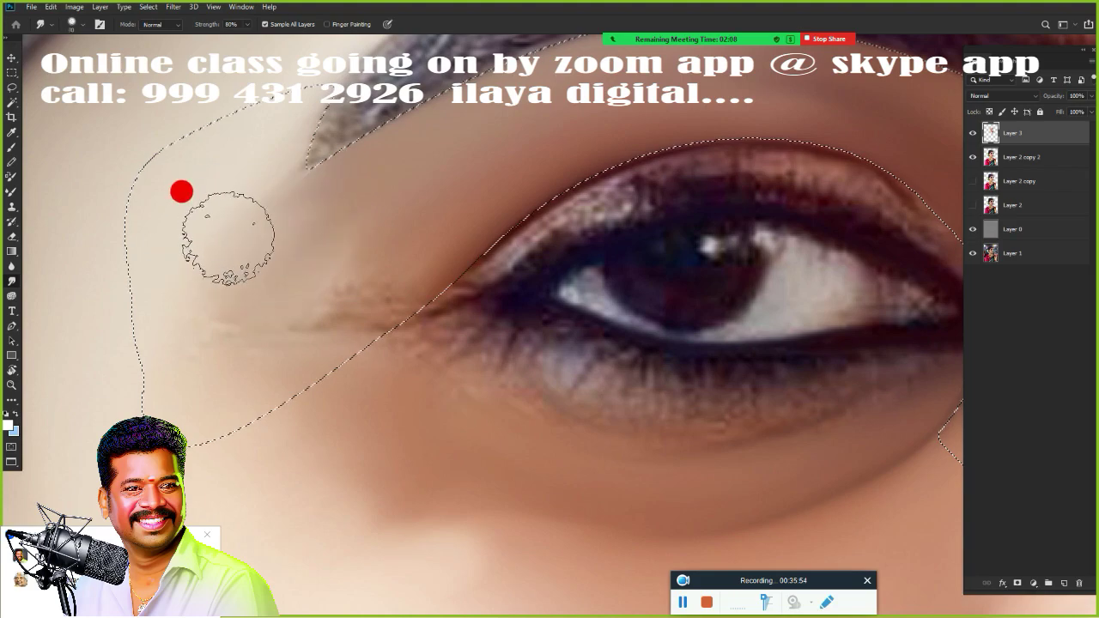
key(bracketright)
key(bracketright)
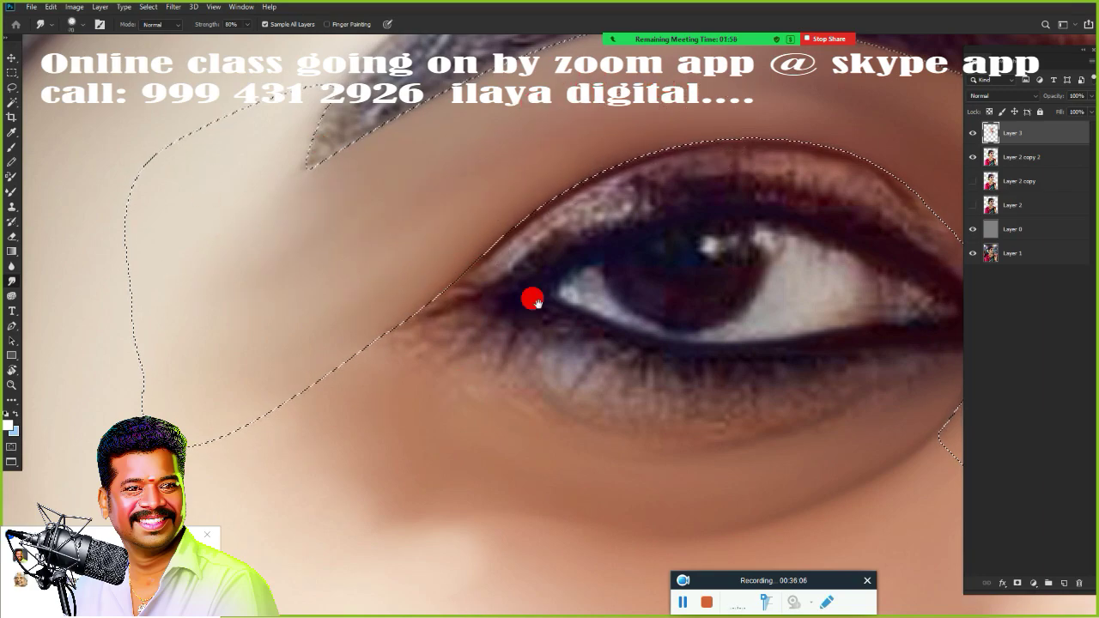
- Zoom out and toggle the selection off and on to preview the smoothed eye area
drag(529, 297, 177, 404)
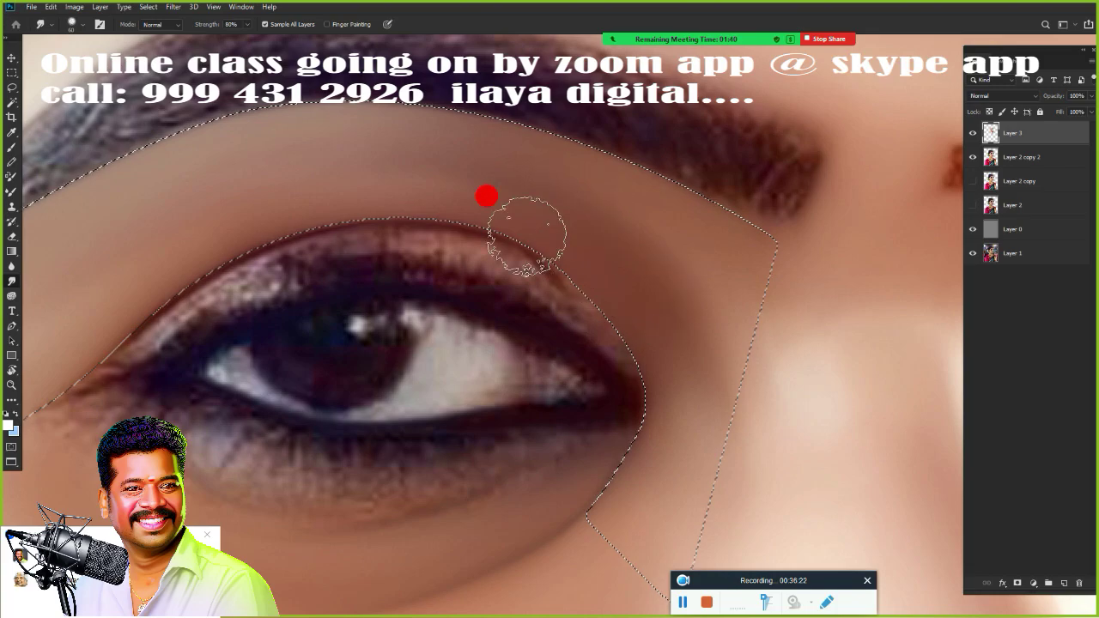
key(ctrl+minus)
key(ctrl+d)
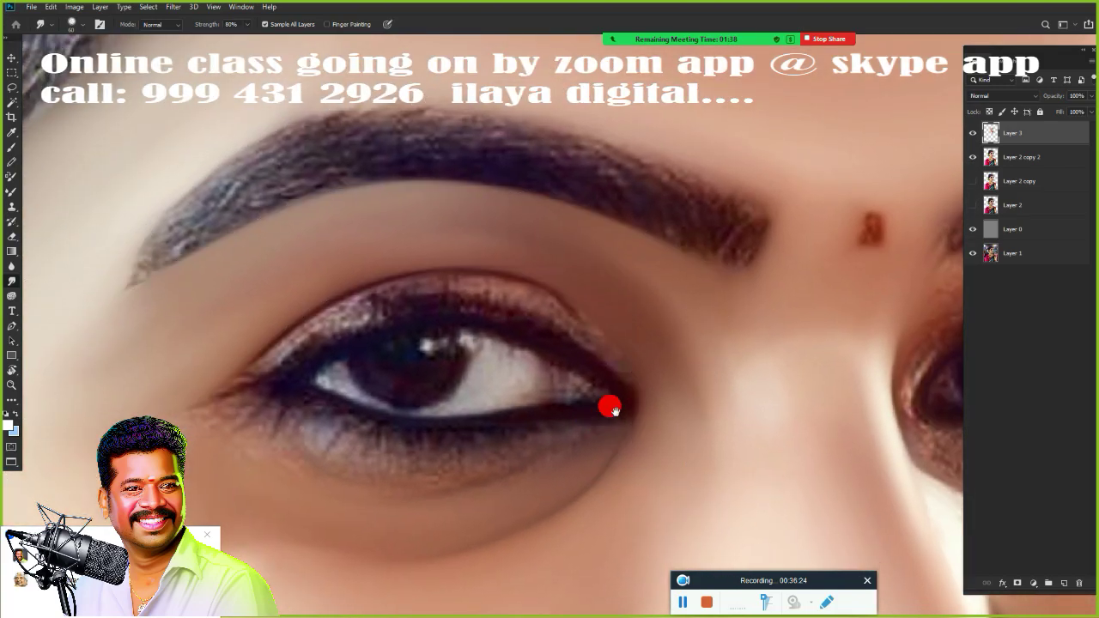
key(ctrl+z)
key(ctrl+z)
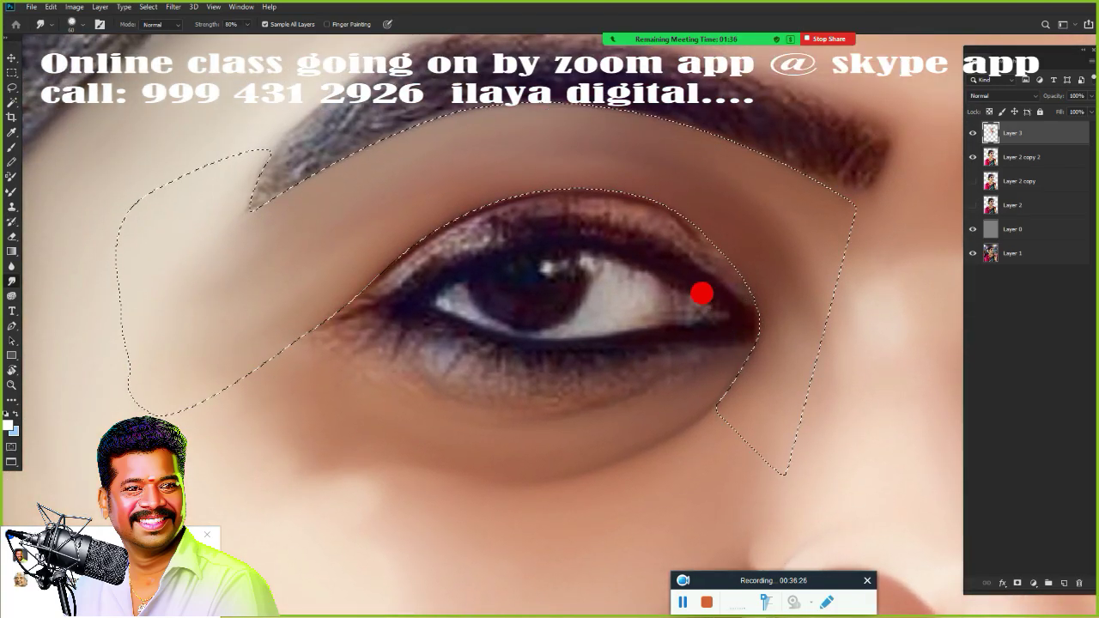
scroll(701, 294, up, 3)
scroll(701, 301, down, 2)
key(ctrl+d)
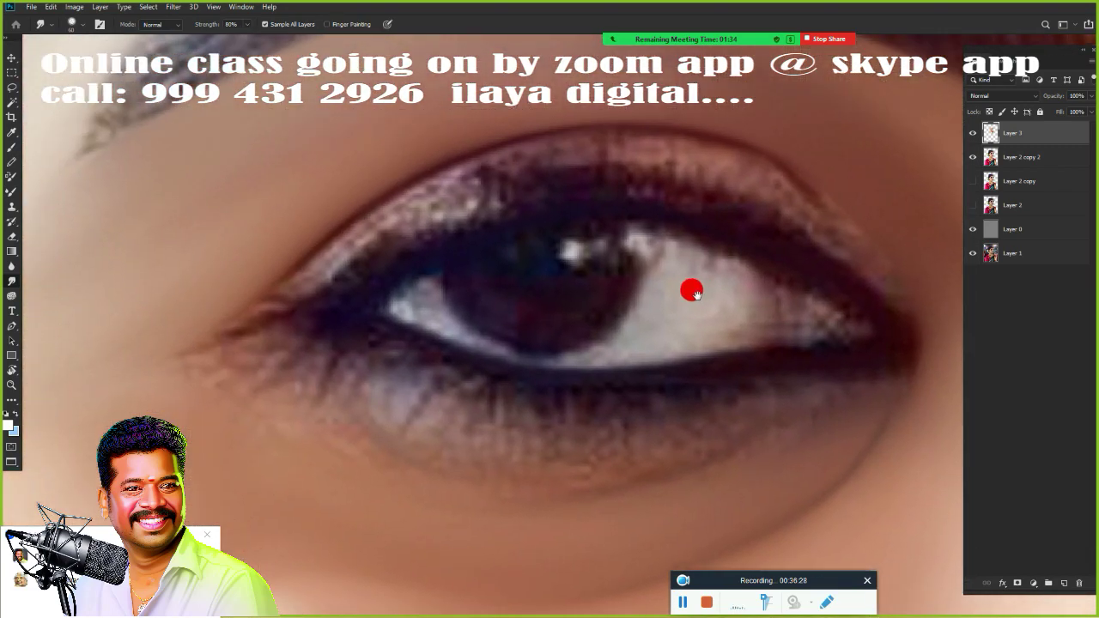
key(ctrl+z)
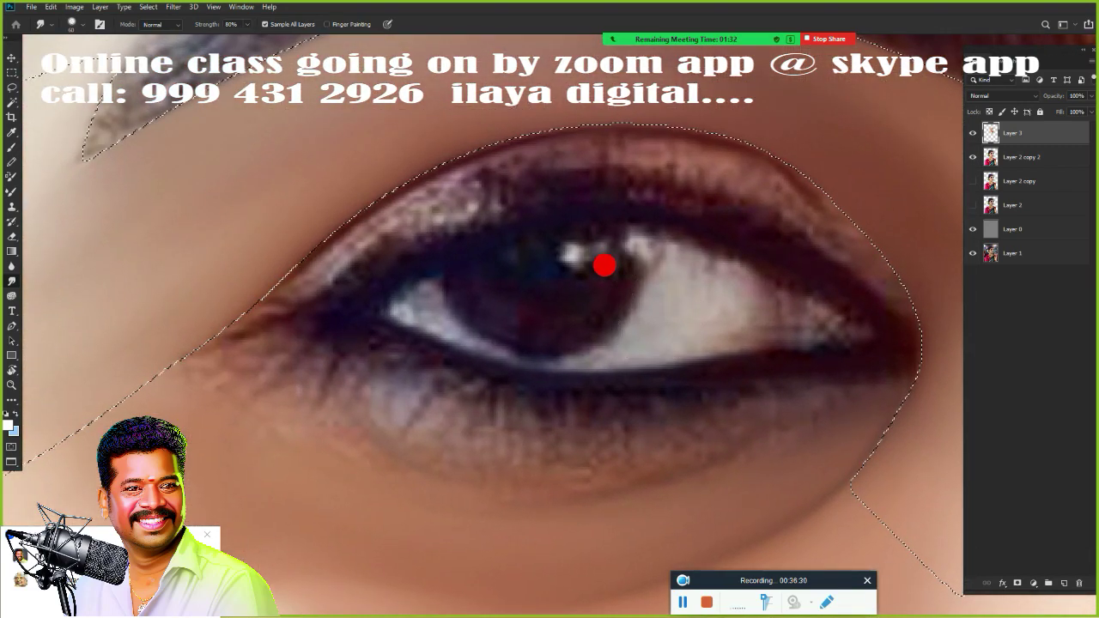
key(b)
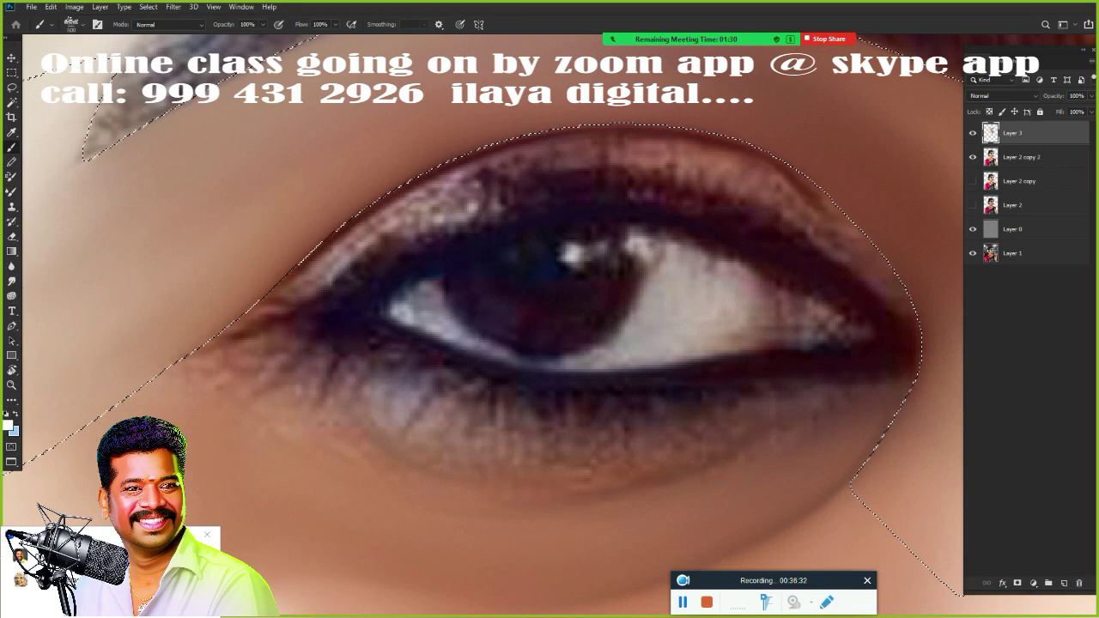
- Switch to the Mixer Brush for Very Wet, Light Mix blending and choose a soft tip
key(shift+b)
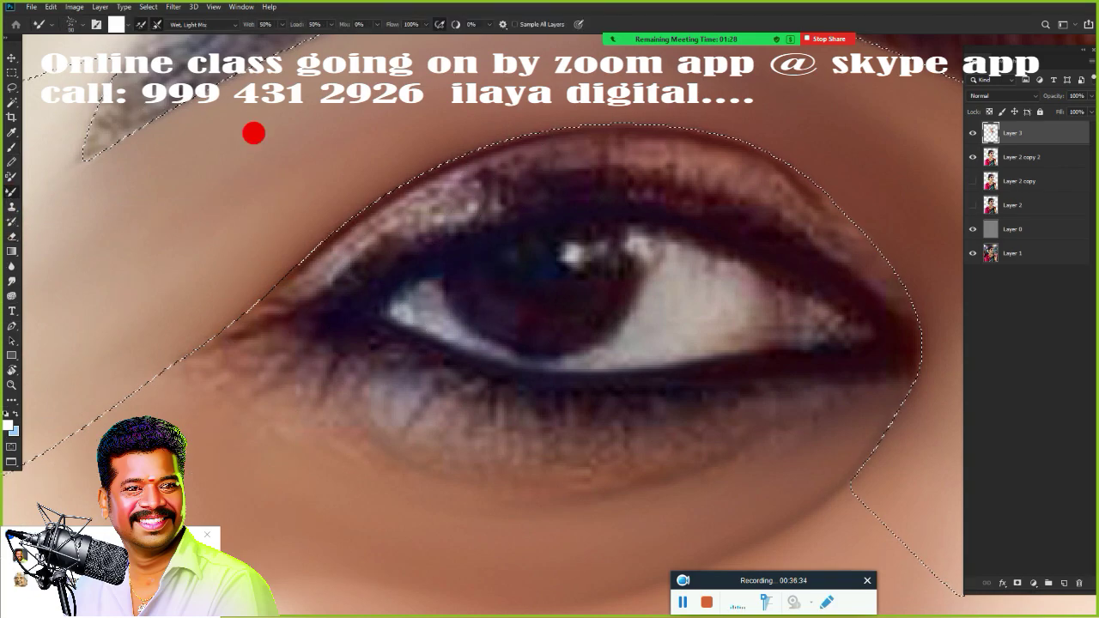
right_click(495, 235)
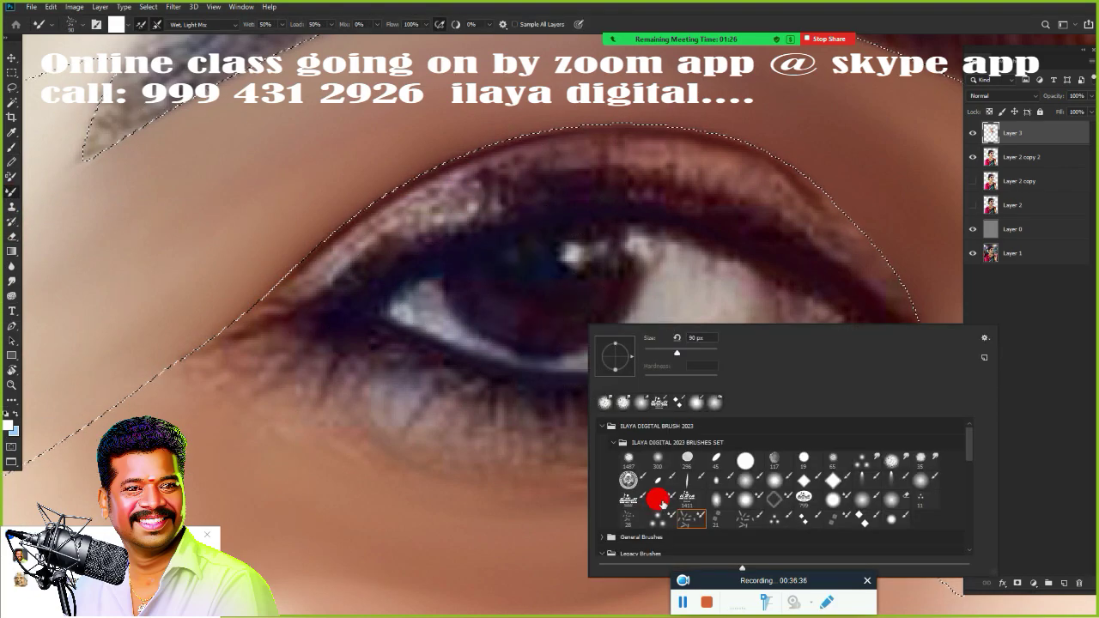
click(657, 499)
click(605, 23)
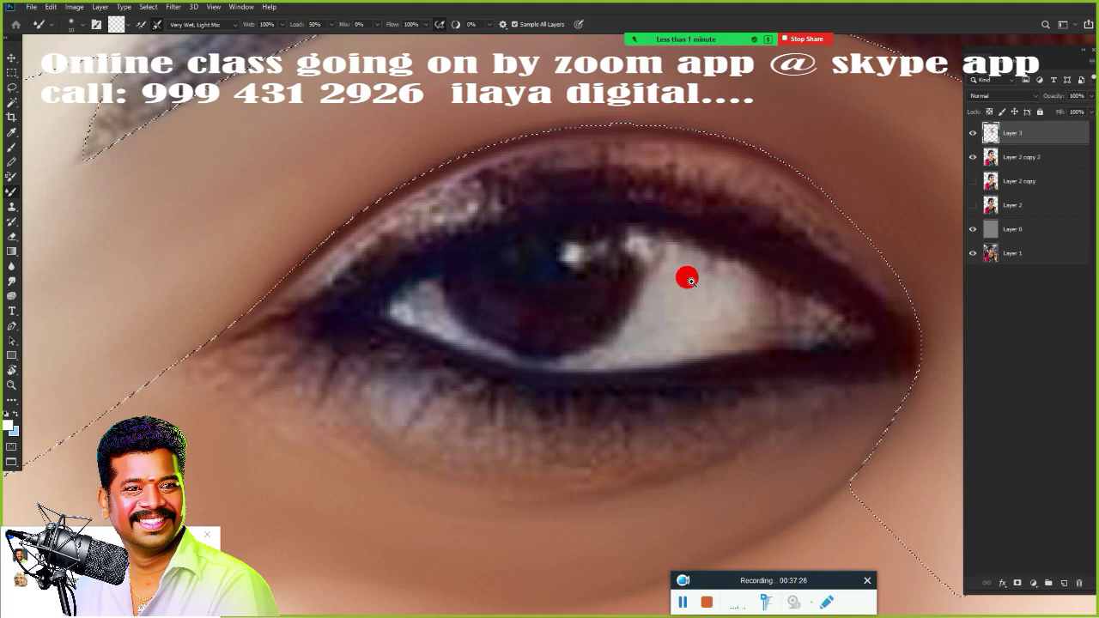
- Zoom in and sweep the Mixer Brush across the eye white, then return to the Smudge tool
scroll(687, 277, down, 3)
drag(642, 284, 547, 331)
scroll(527, 280, up, 5)
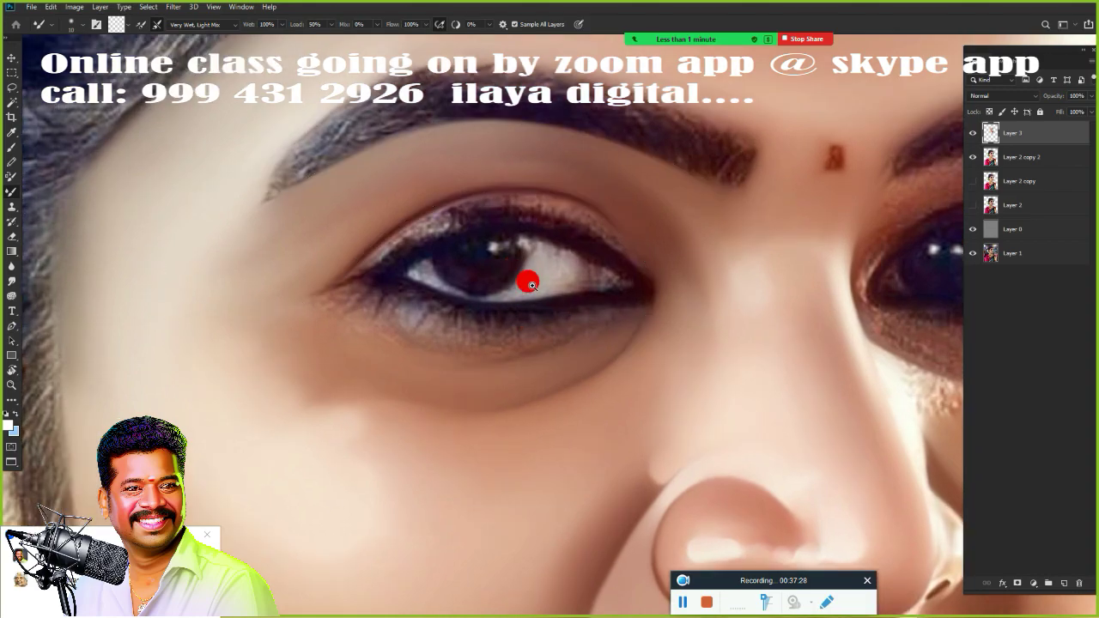
scroll(570, 290, down, 2)
scroll(658, 318, up, 2)
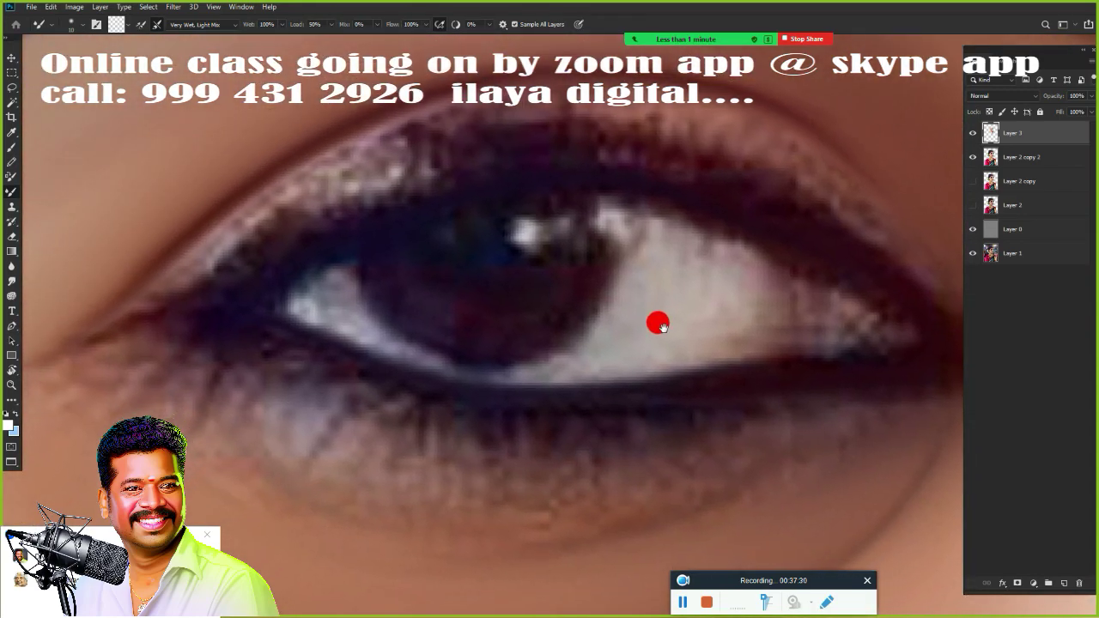
scroll(656, 311, up, 1)
scroll(624, 315, down, 2)
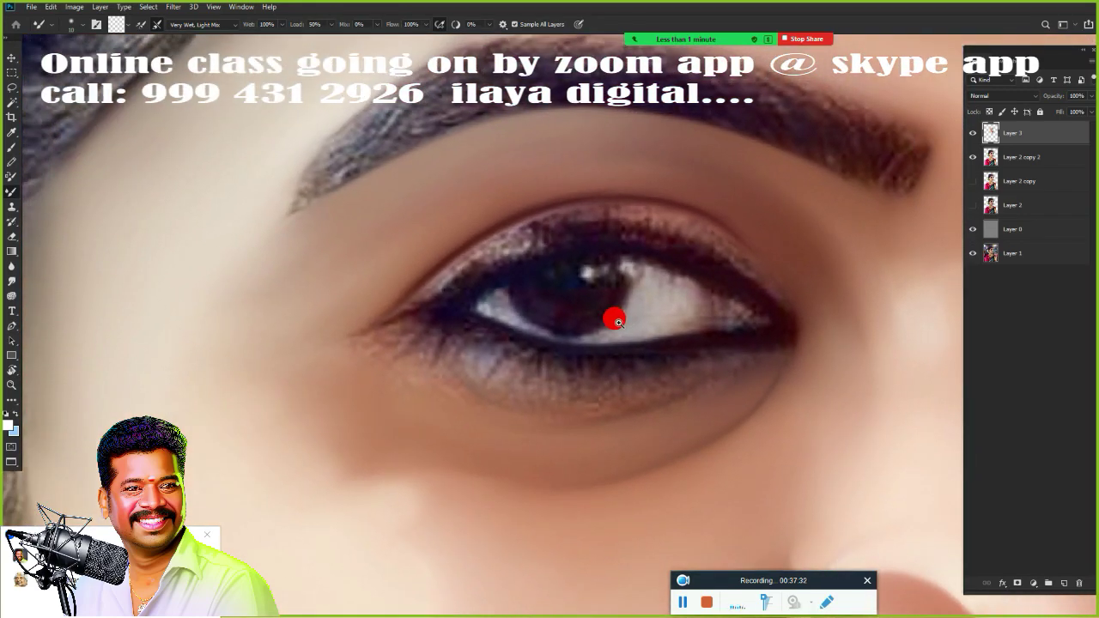
scroll(635, 320, up, 2)
scroll(637, 312, down, 2)
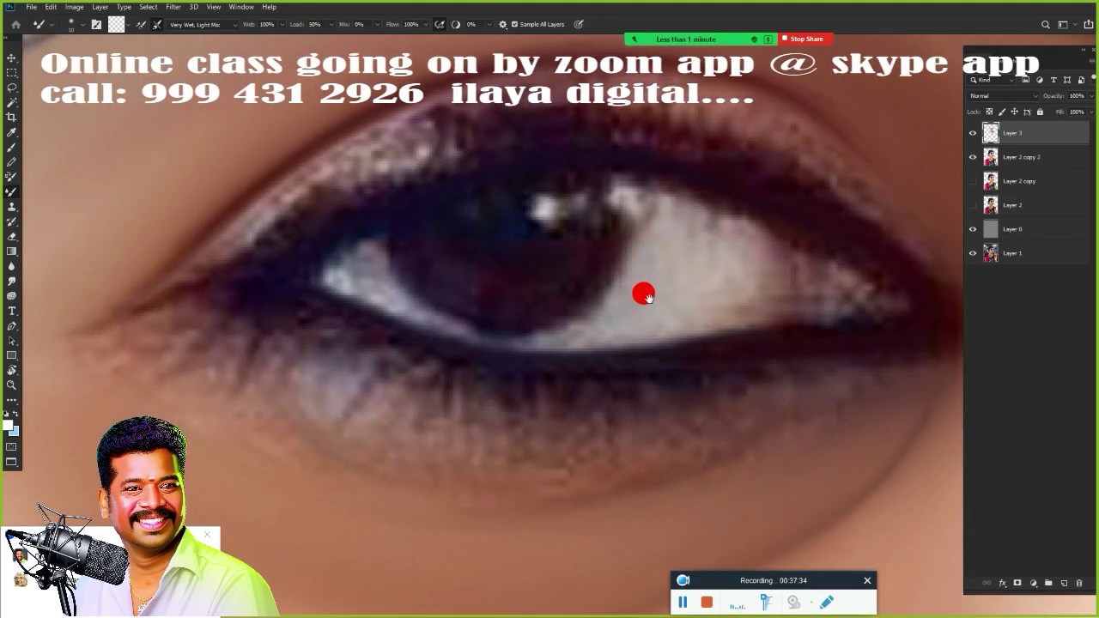
scroll(637, 307, down, 2)
scroll(660, 312, up, 3)
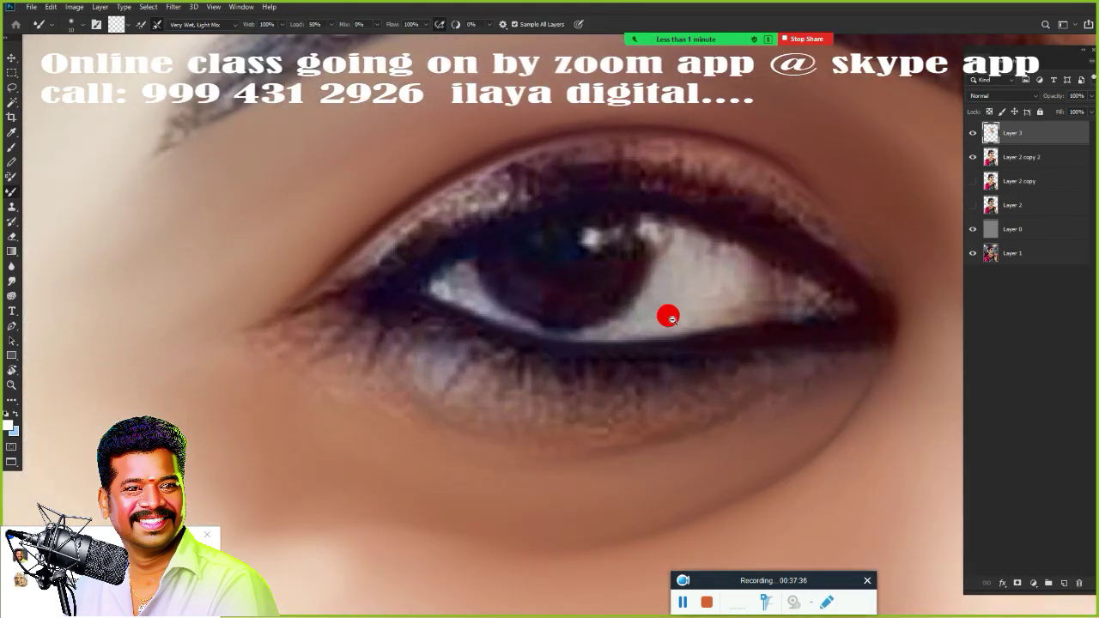
scroll(649, 295, down, 2)
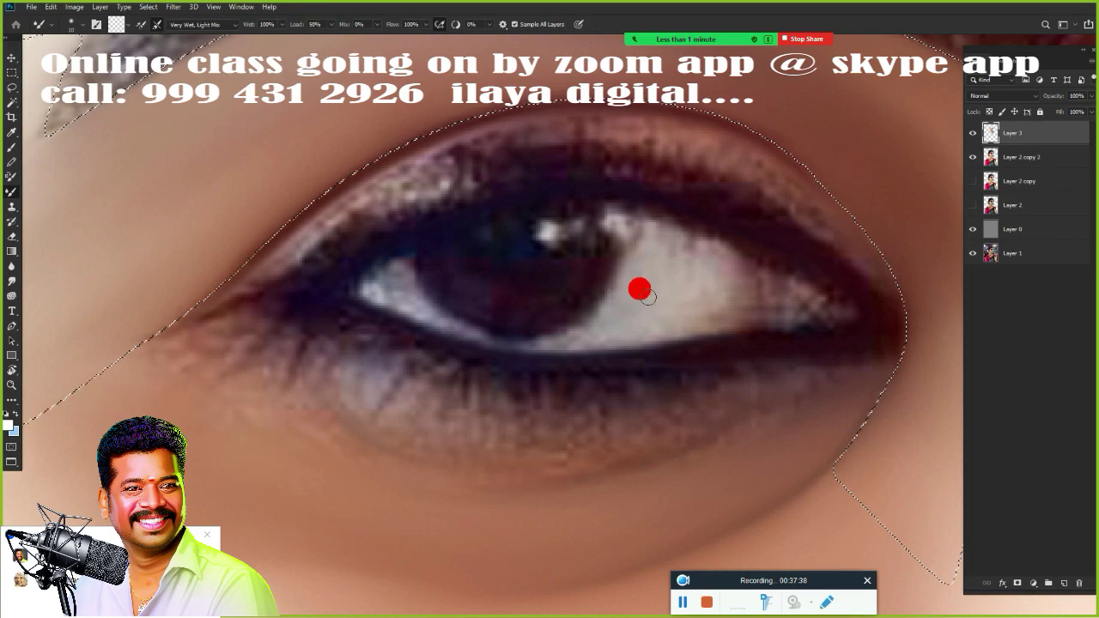
scroll(633, 297, up, 2)
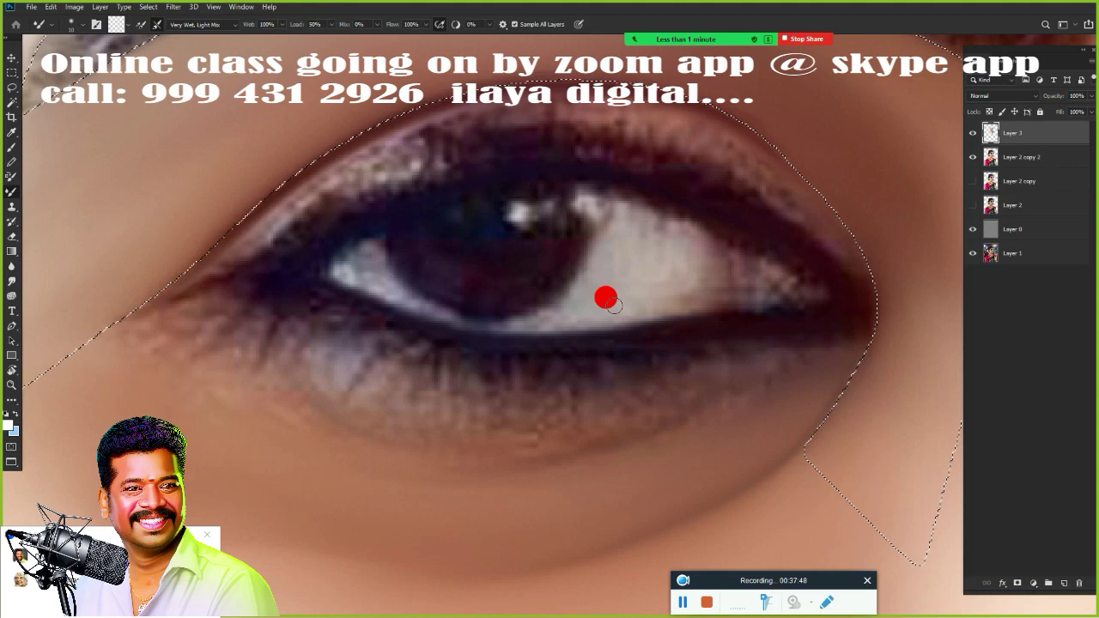
drag(610, 304, 447, 320)
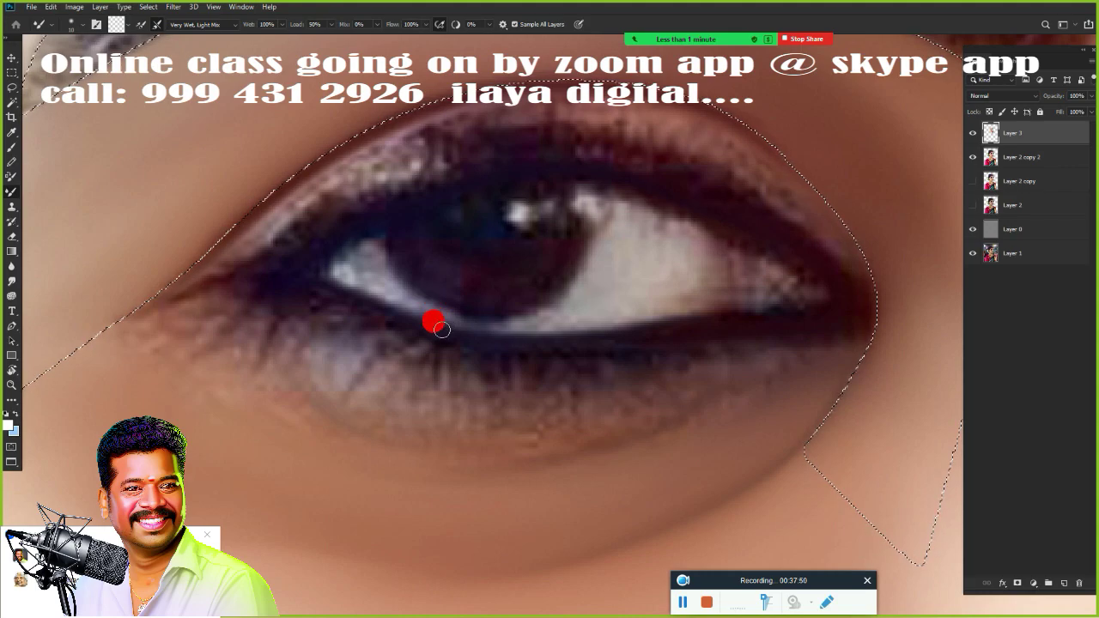
key(r)
scroll(481, 309, down, 3)
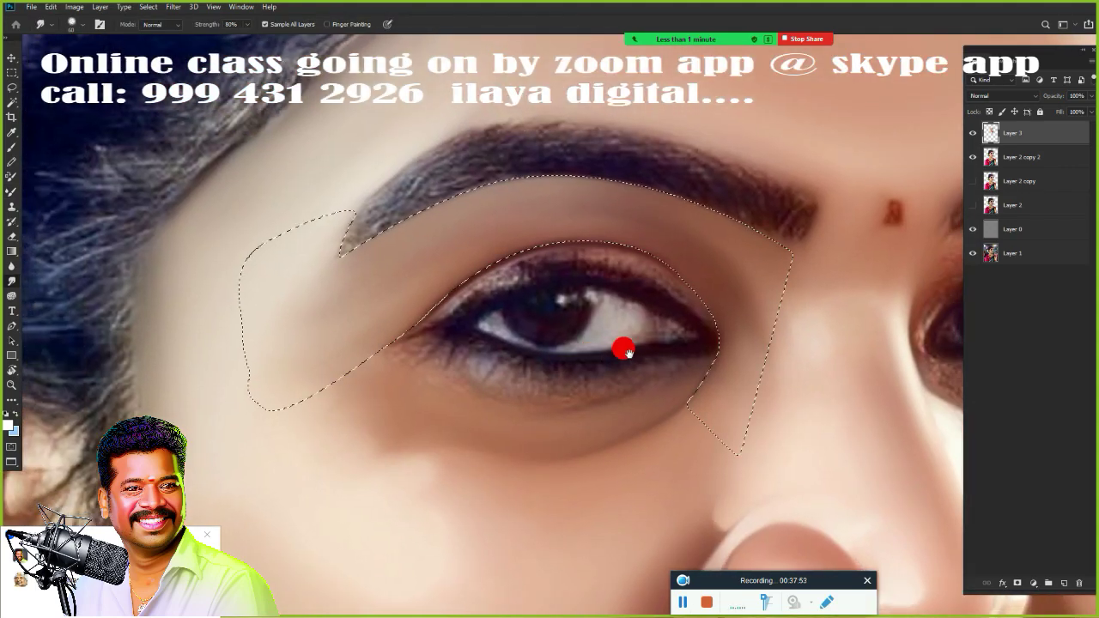
scroll(624, 350, down, 2)
scroll(608, 280, up, 6)
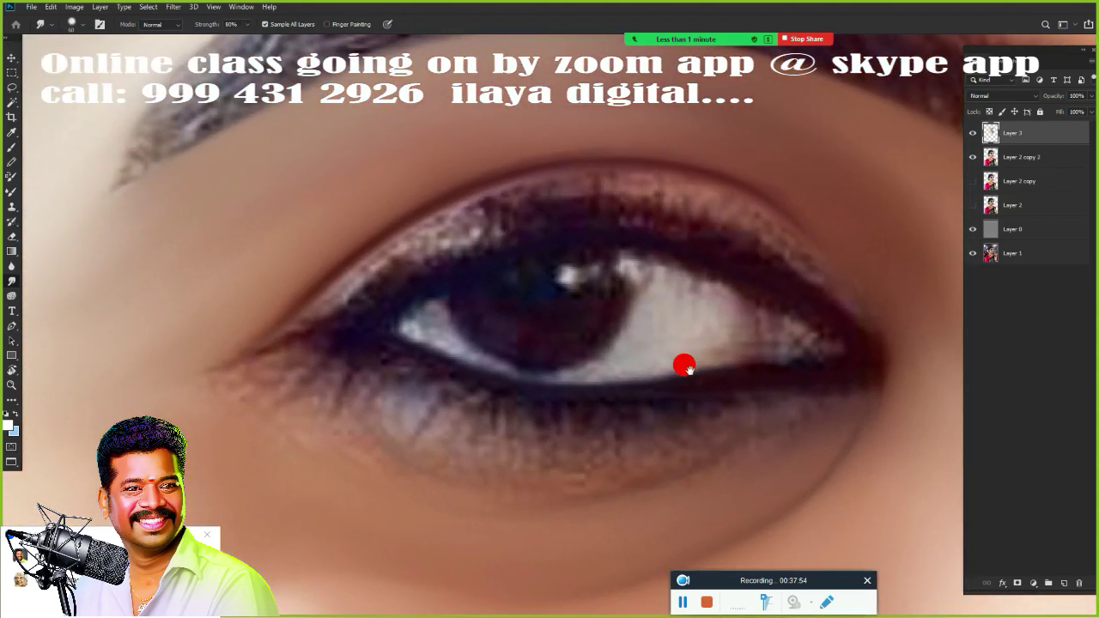
scroll(686, 367, down, 1)
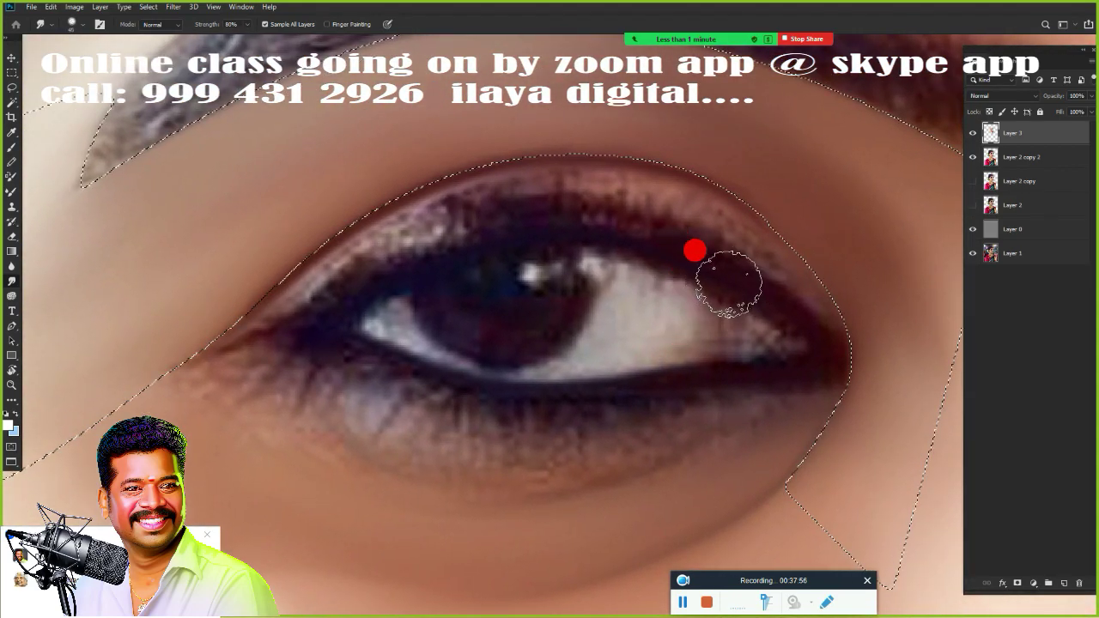